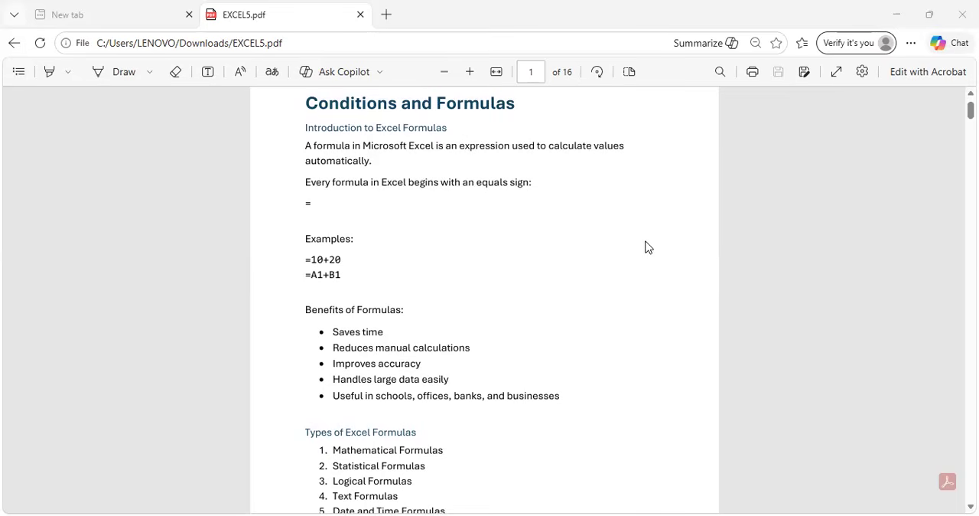
Read through the formula introduction, the basic mathematical formulas and the common functions from SUM to COUNT in EXCEL5.pdf.
scroll(646, 246, down, 2)
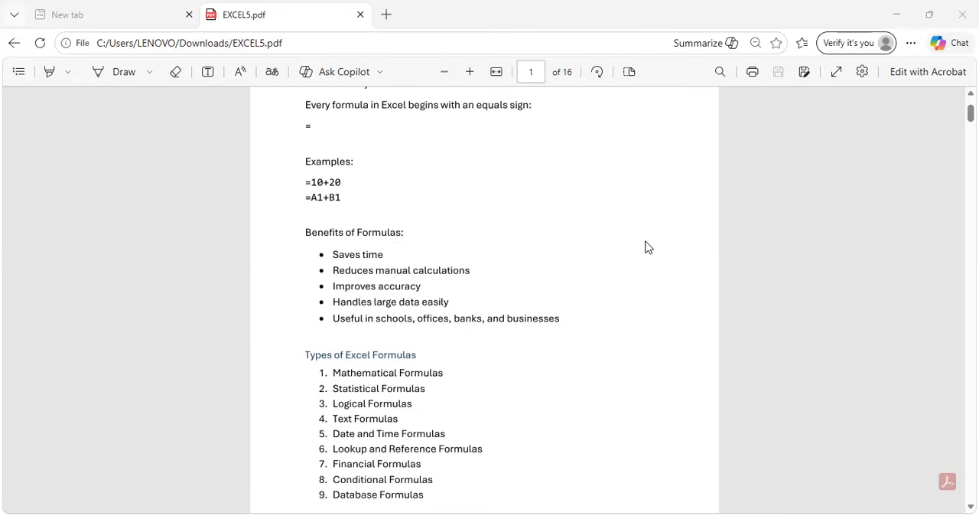
scroll(646, 247, down, 2)
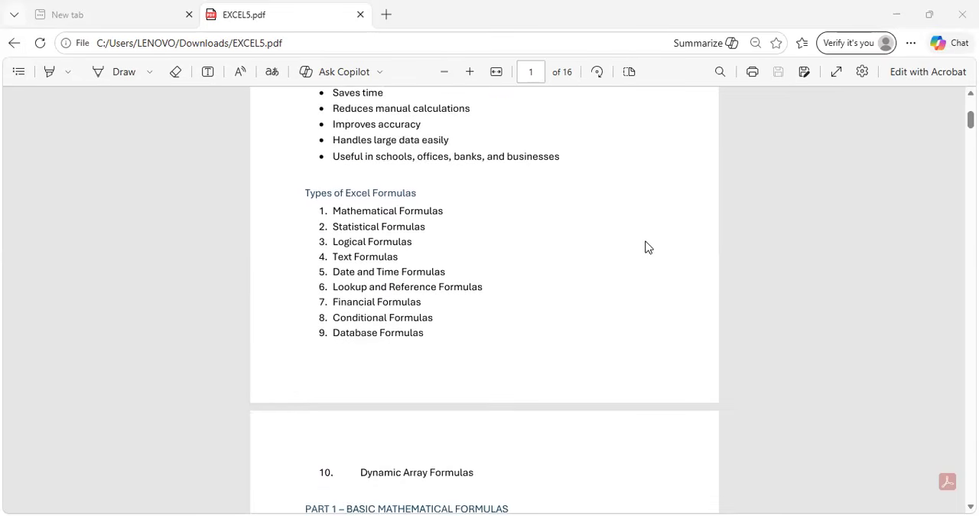
scroll(647, 246, down, 2)
scroll(646, 246, down, 3)
scroll(646, 246, up, 1)
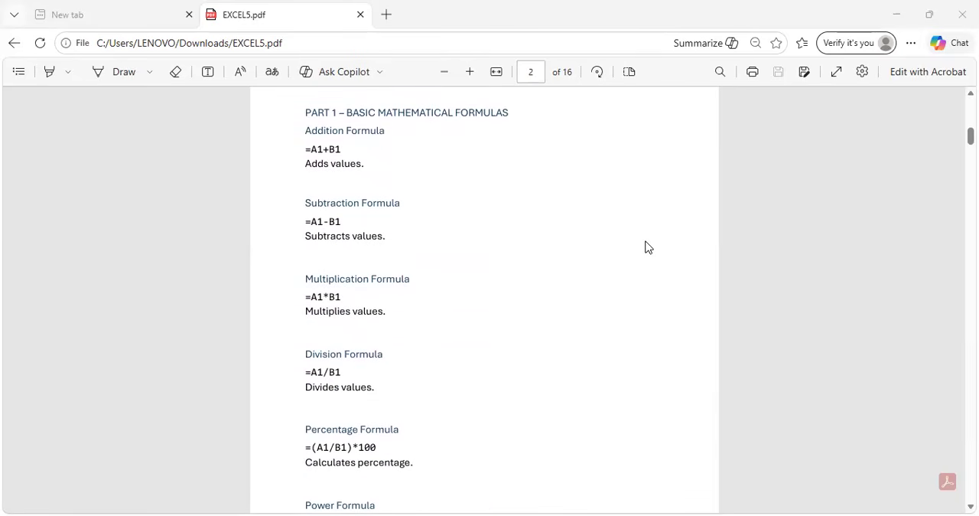
scroll(646, 246, down, 2)
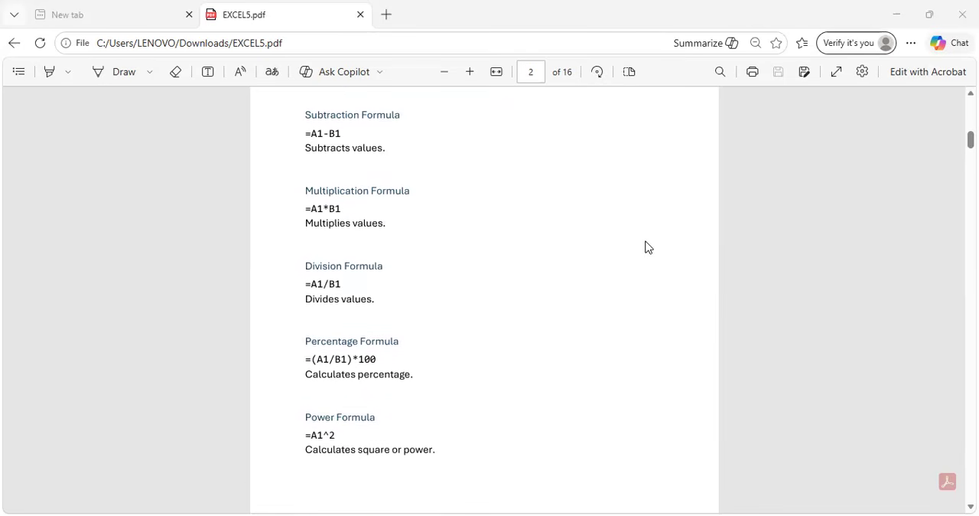
scroll(646, 247, down, 1)
scroll(647, 247, down, 3)
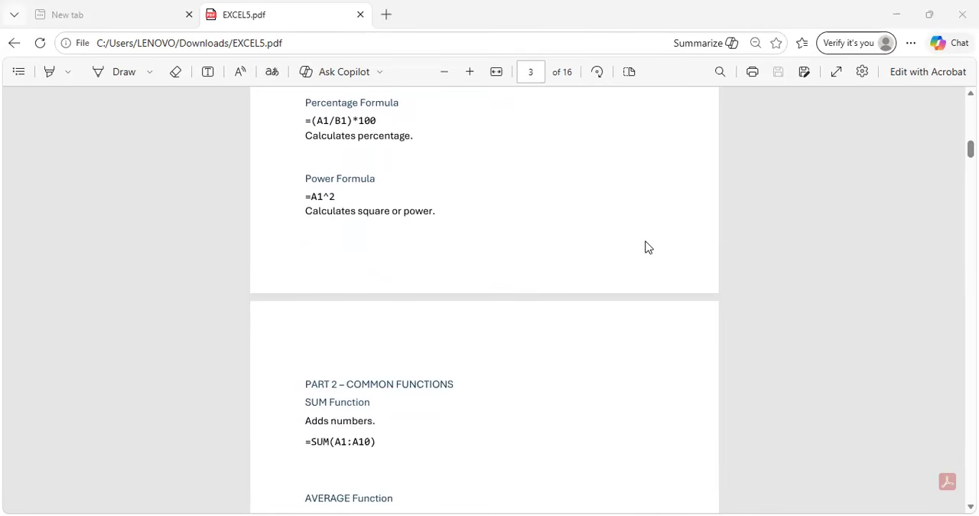
scroll(646, 247, down, 2)
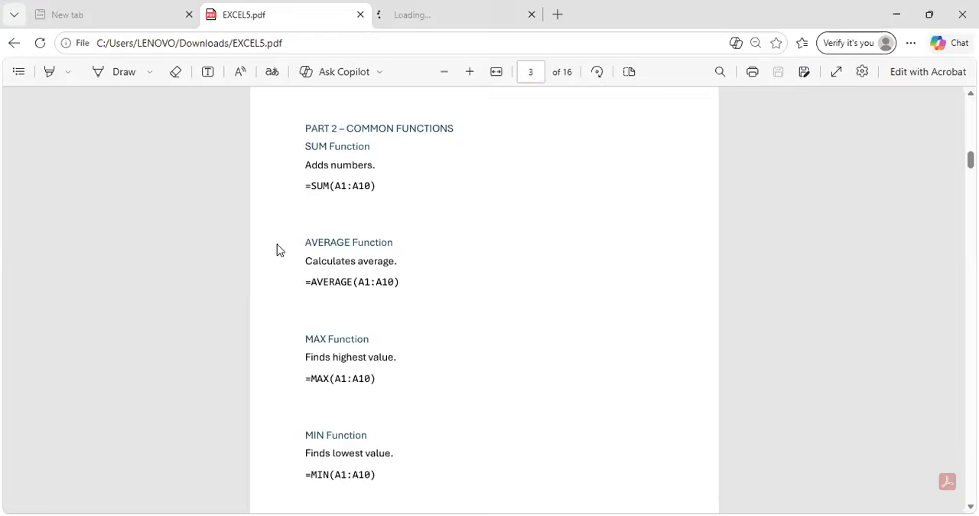
scroll(317, 251, down, 1)
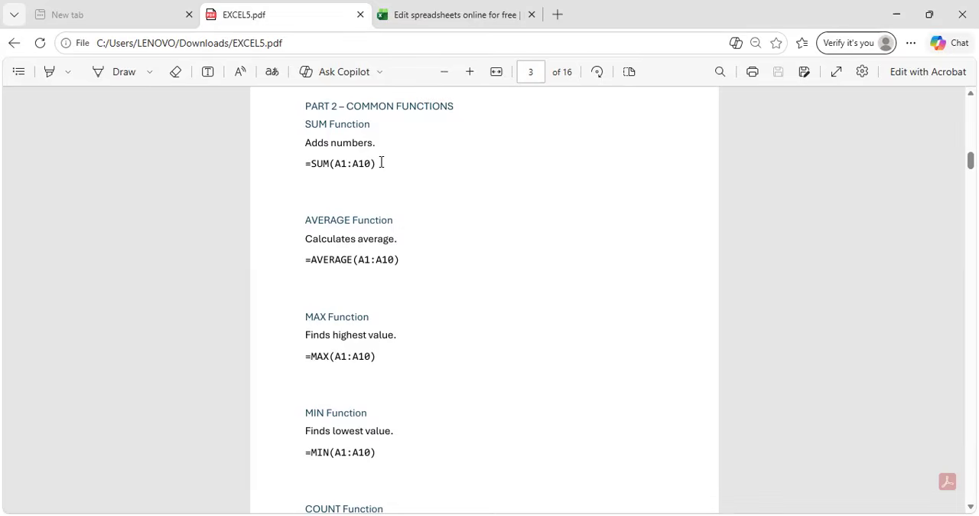
click(427, 13)
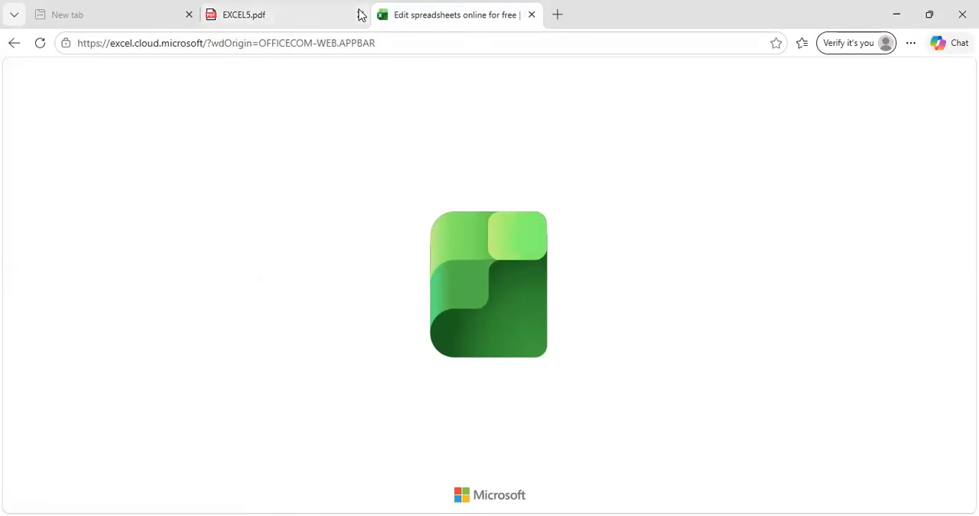
click(302, 10)
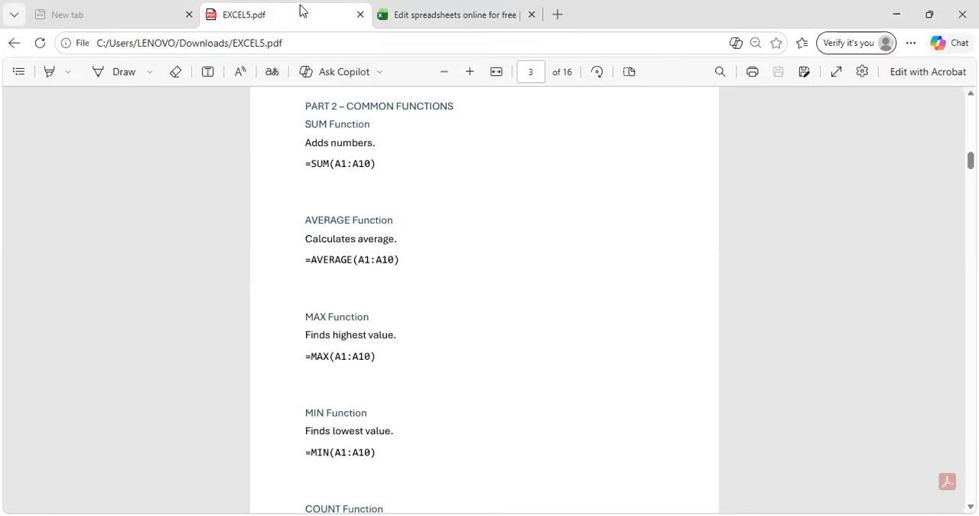
scroll(435, 313, down, 1)
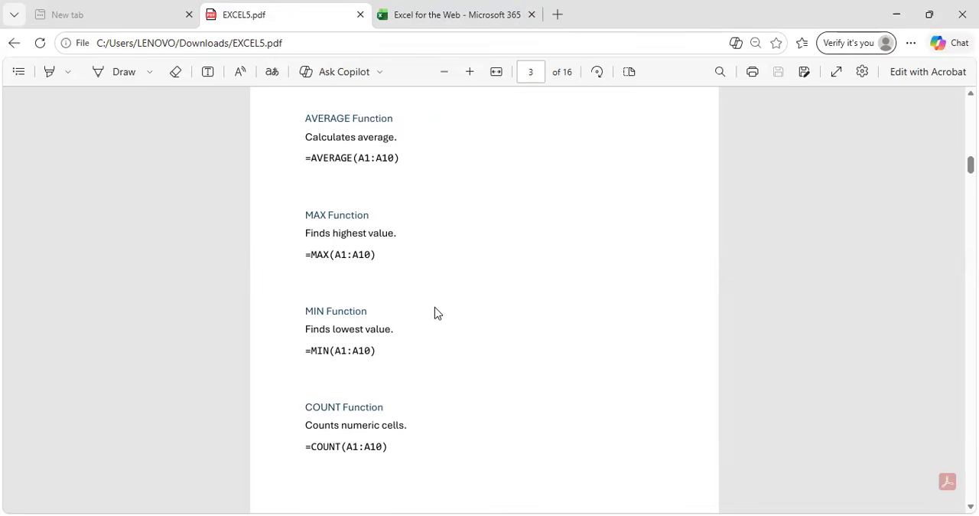
Switch to Excel for the web and create a blank workbook.
click(470, 8)
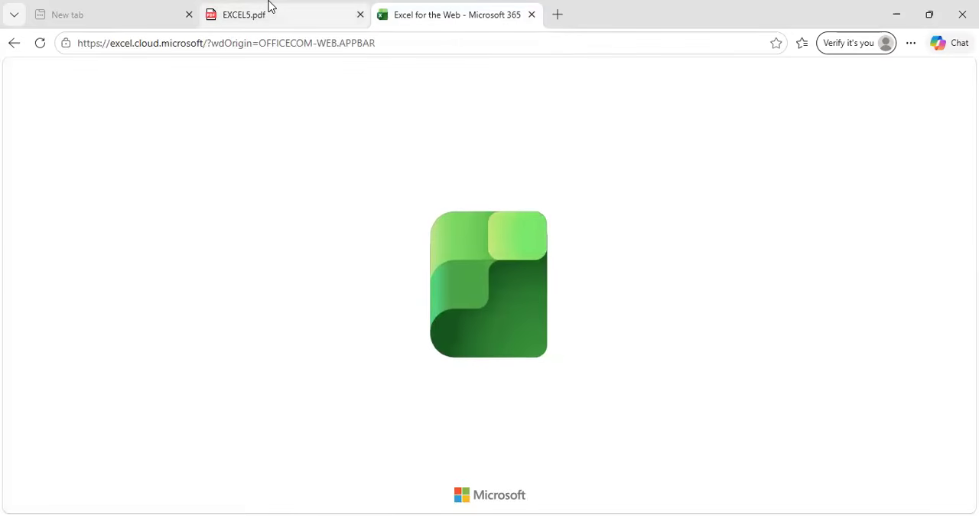
mouse_move(268, 7)
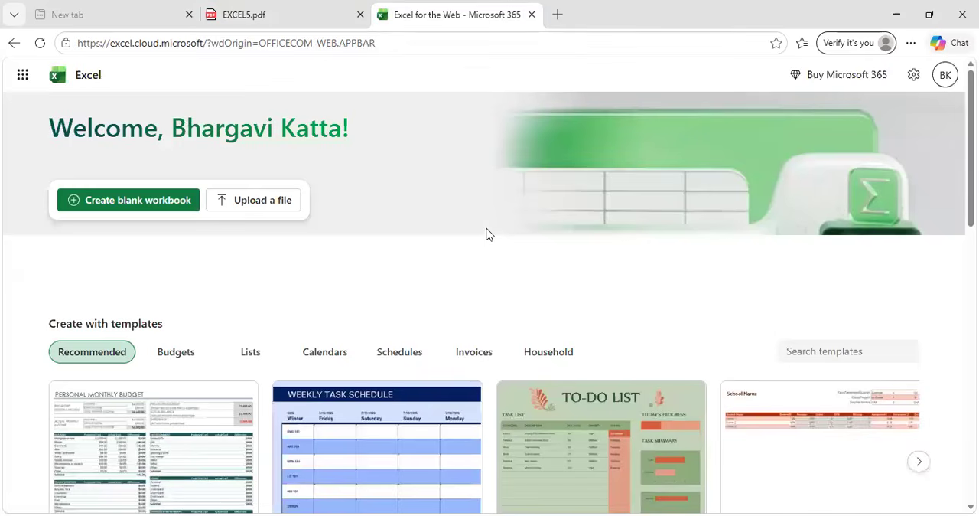
click(157, 203)
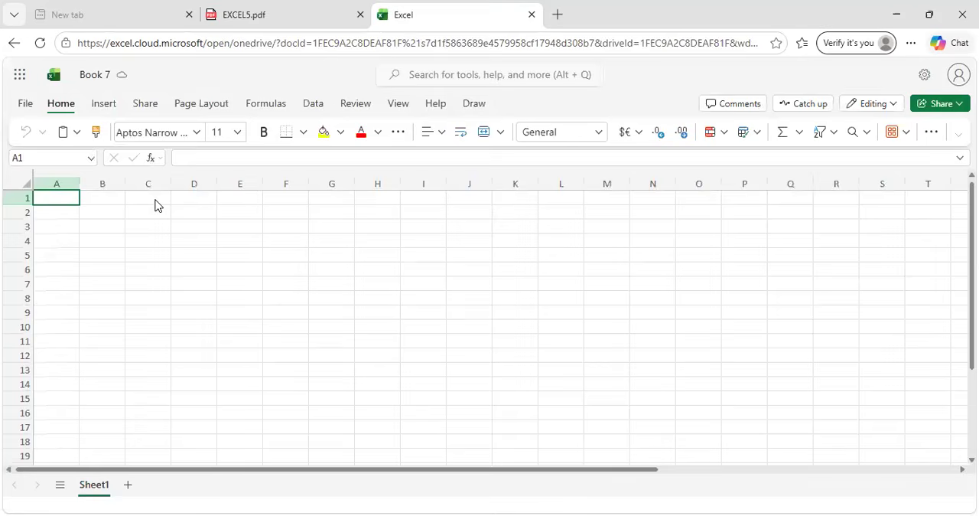
Enter the numbers 23, 24 and 25 in cells A1 to A3.
click(112, 204)
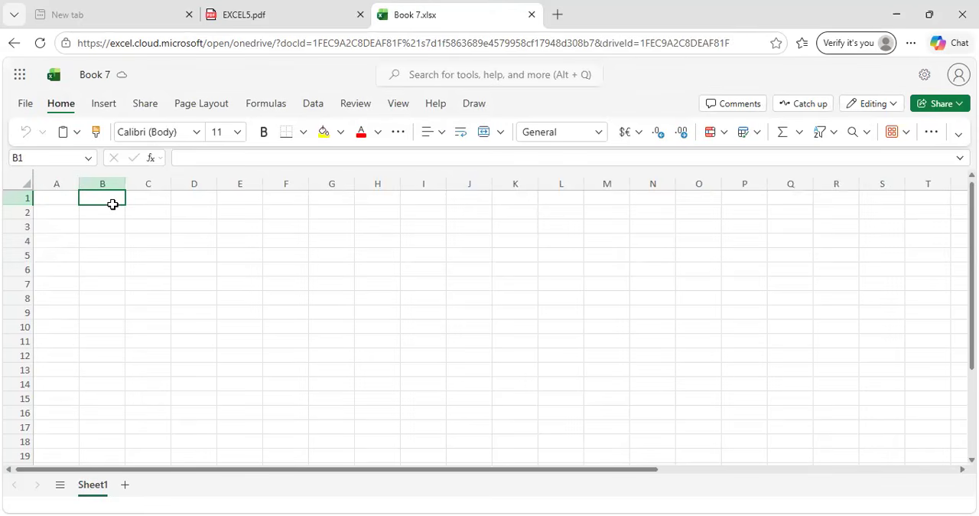
click(64, 196)
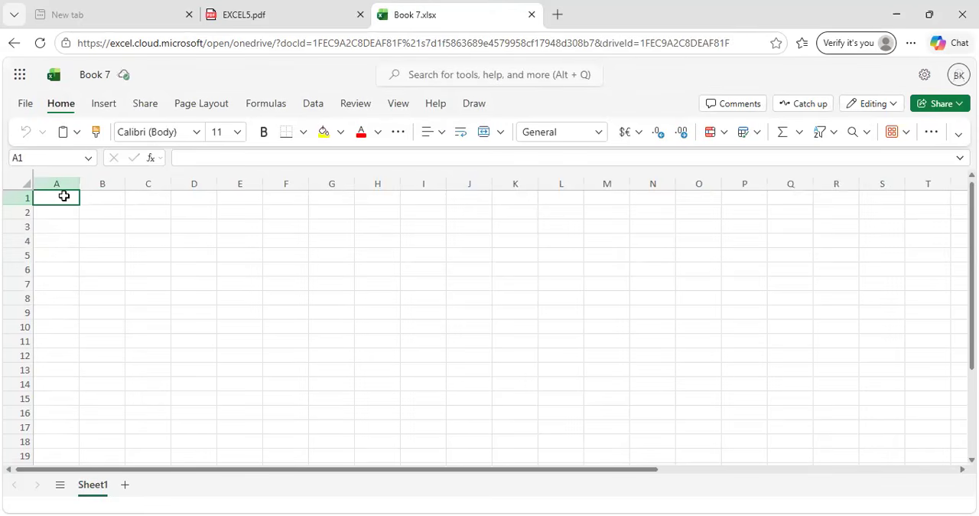
text(23)
key(Return)
text(24)
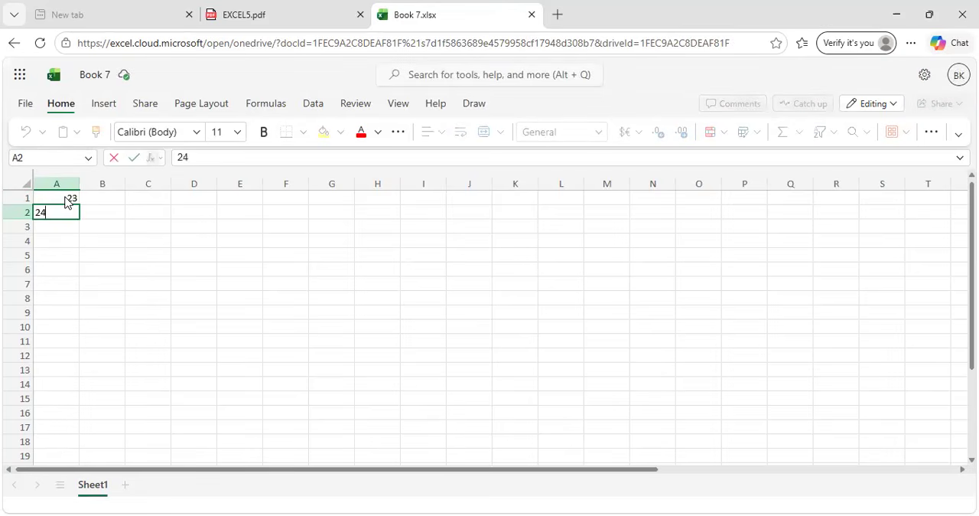
key(Return)
text(25)
key(Return)
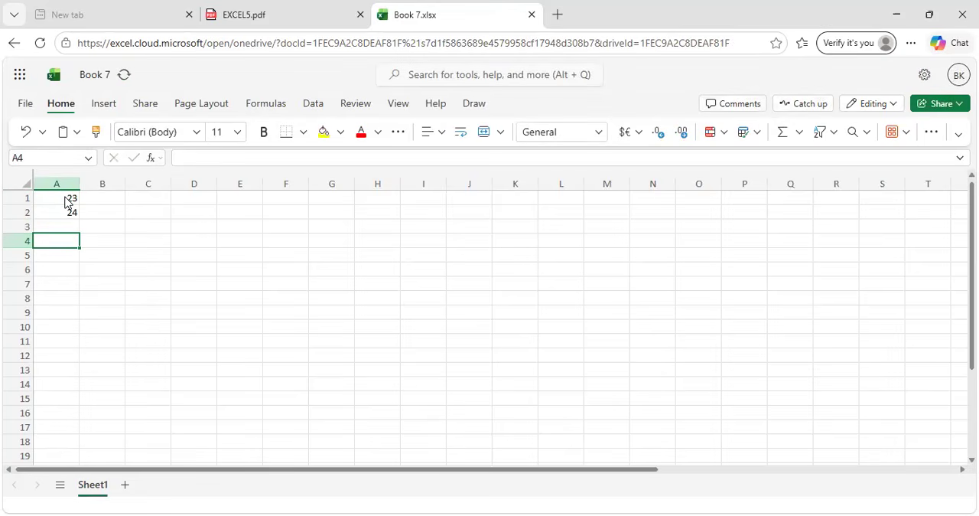
key(Up)
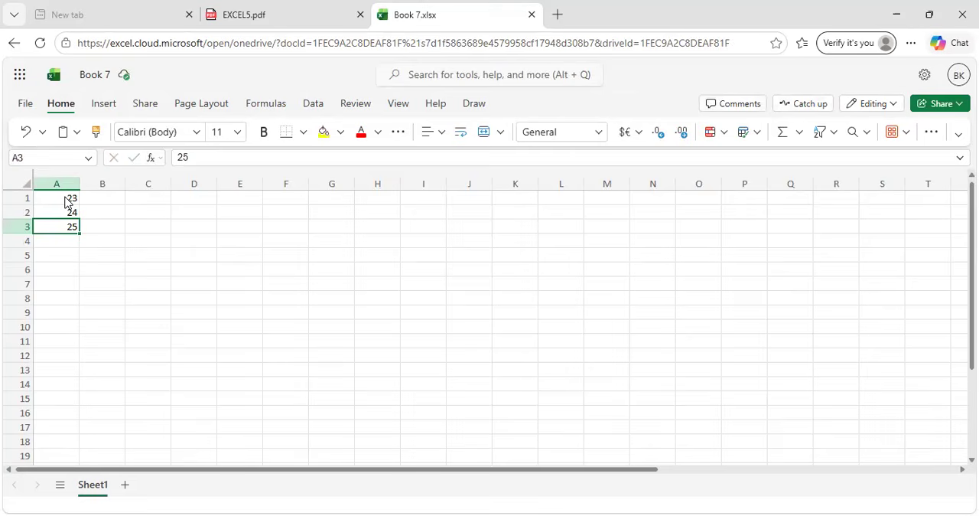
Continue column A with the values 23, 56, 78 and 90 in cells A4 to A7.
key(Return)
text(25)
key(Return)
text(56)
key(Return)
text(78)
key(Return)
text(90)
key(Return)
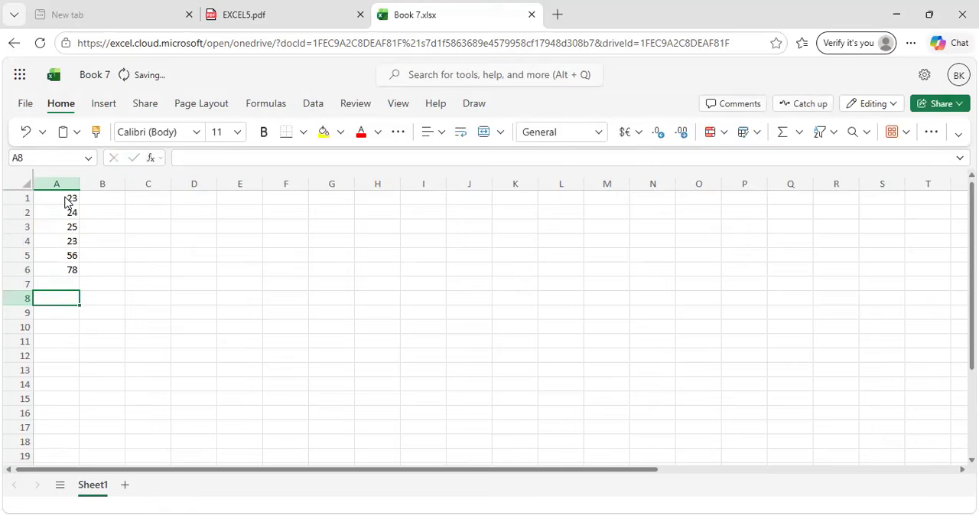
key(Return)
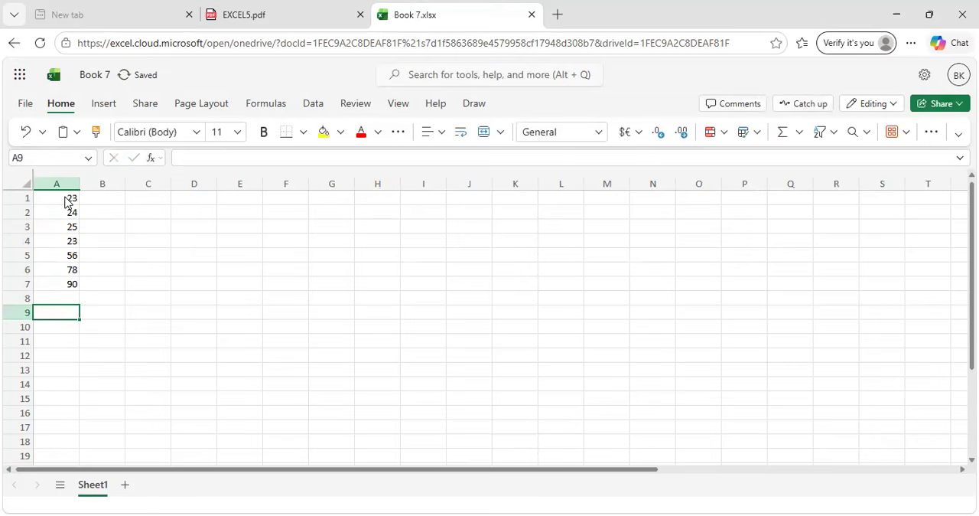
Add up the column's numbers in cell A8 with the formula =SUM(A1:A7).
click(110, 286)
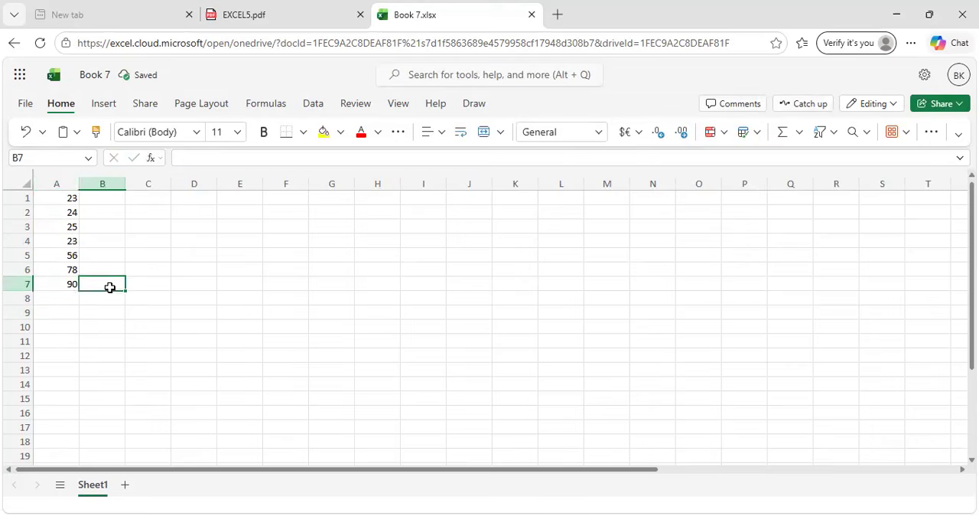
click(73, 301)
text(=)
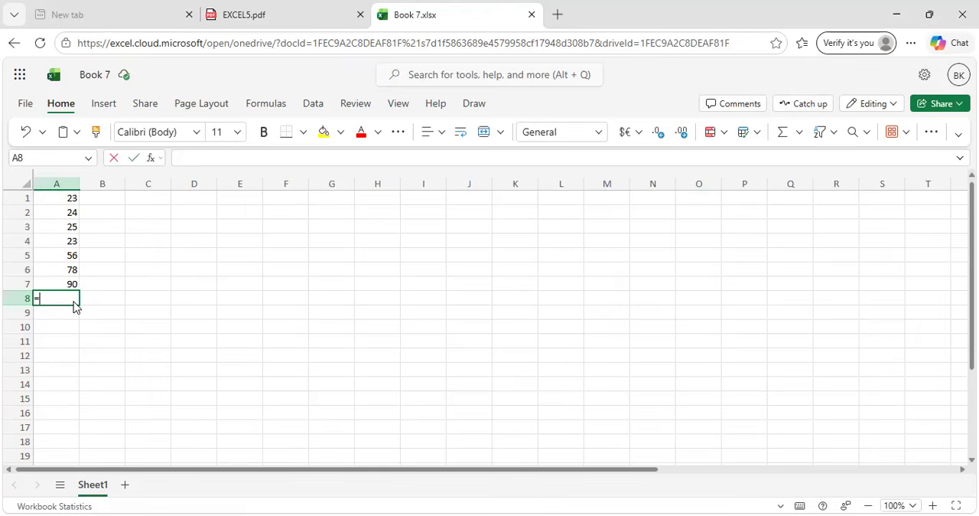
text(SU)
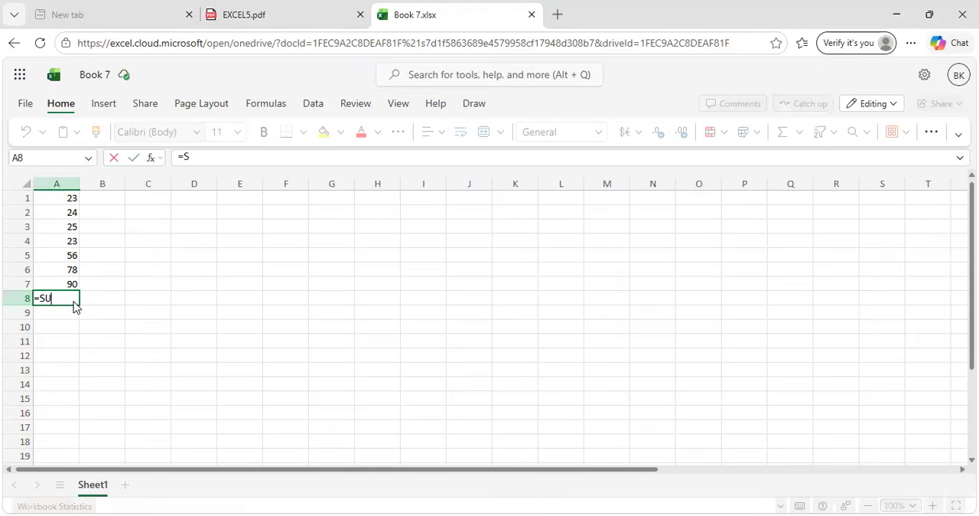
text(M()
drag(49, 200, 51, 280)
text())
key(Return)
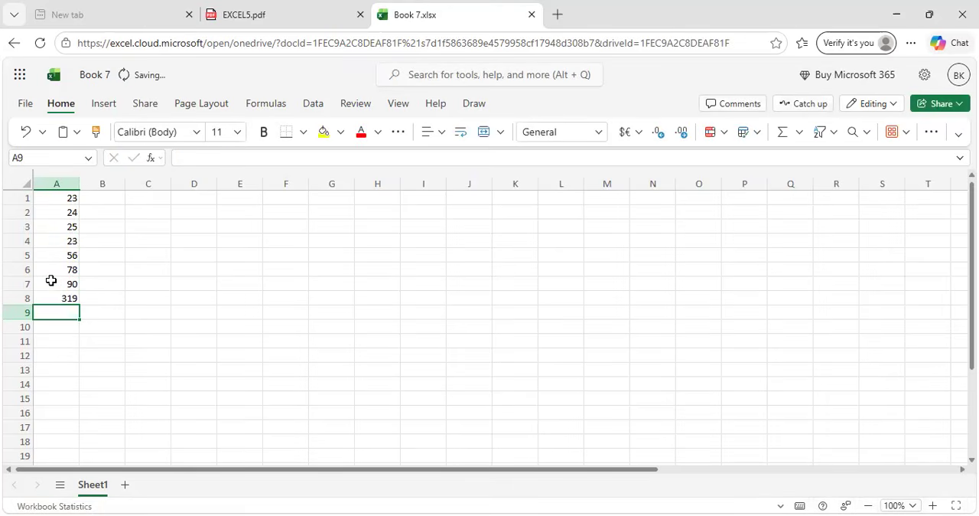
Highlight the total in cell A8 with a red font colour and a yellow fill.
click(57, 298)
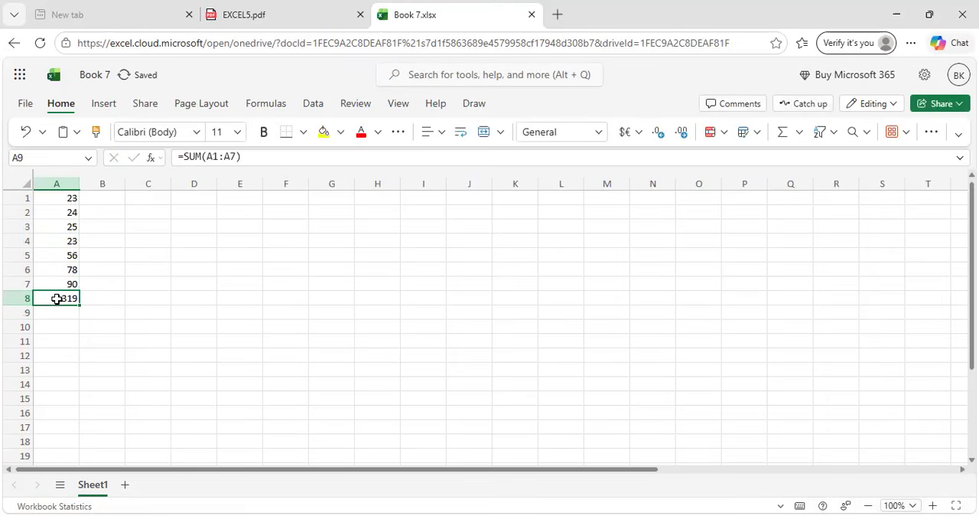
click(361, 133)
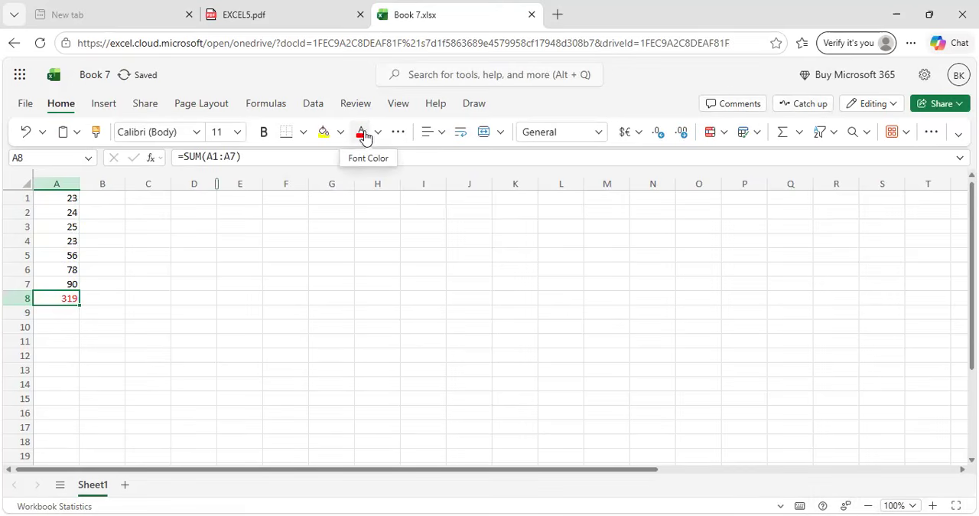
click(378, 133)
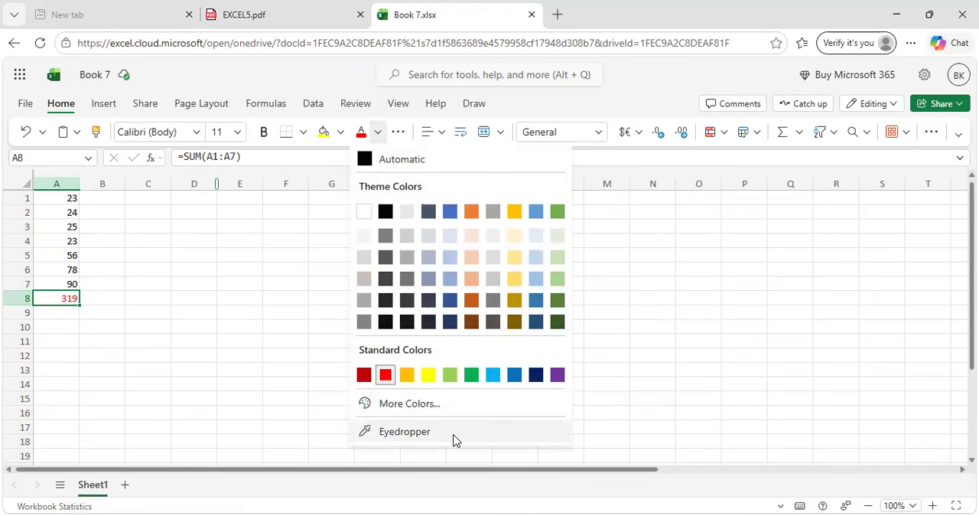
click(273, 415)
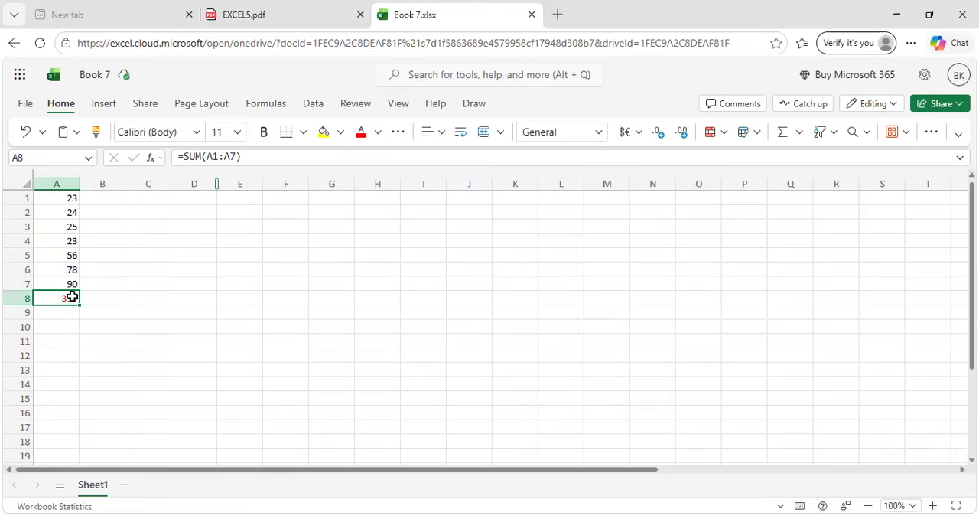
click(322, 136)
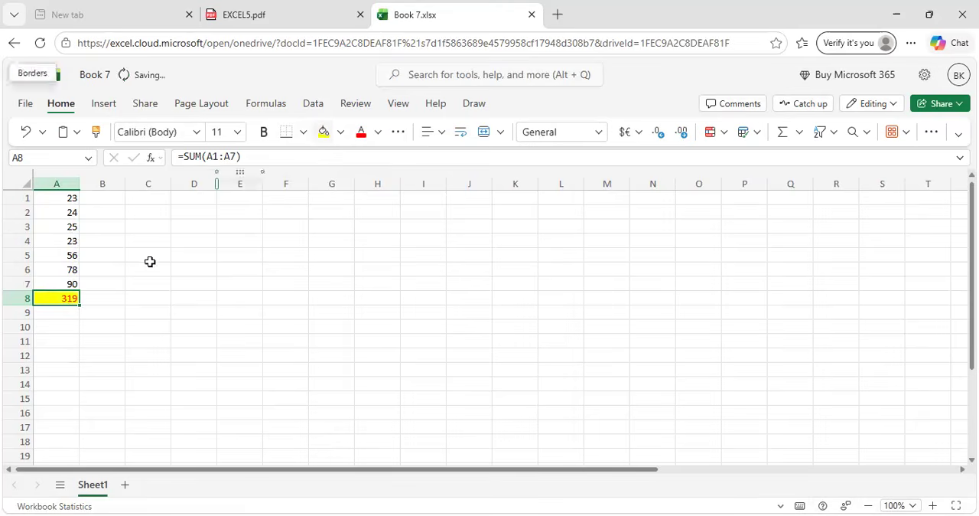
click(144, 327)
click(50, 314)
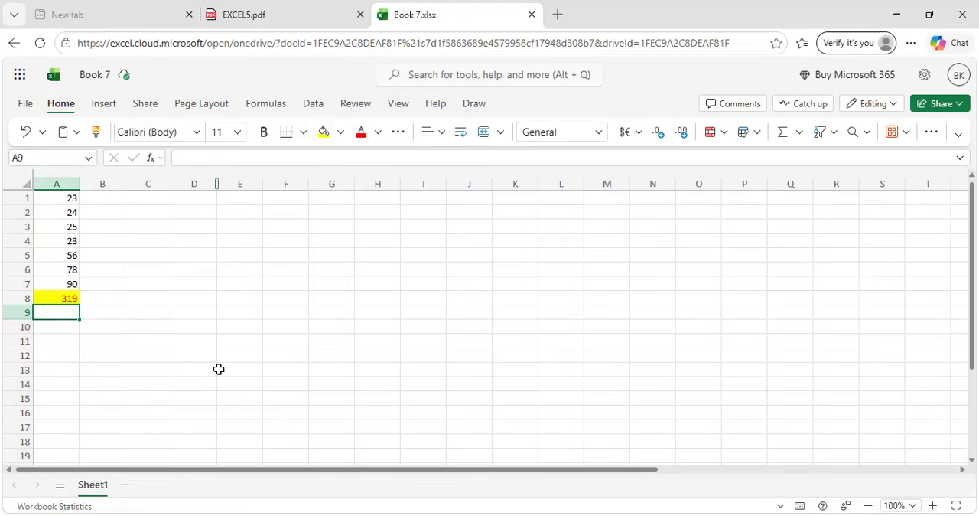
scroll(219, 370, up, 10)
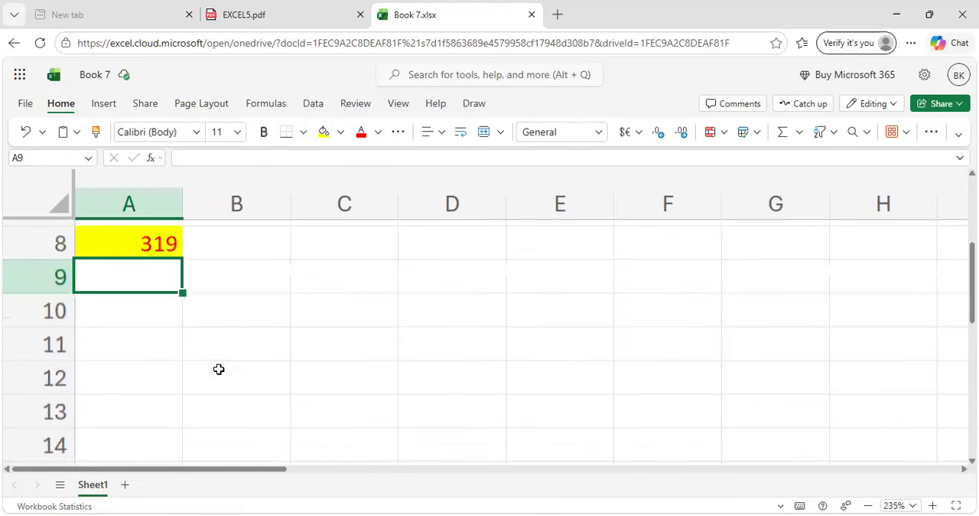
scroll(219, 370, up, 3)
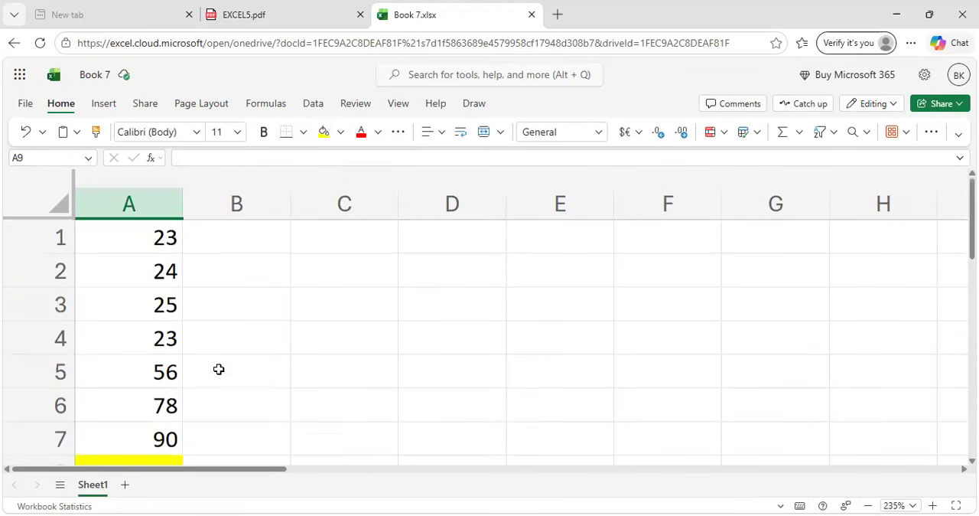
scroll(219, 370, down, 7)
scroll(219, 369, down, 5)
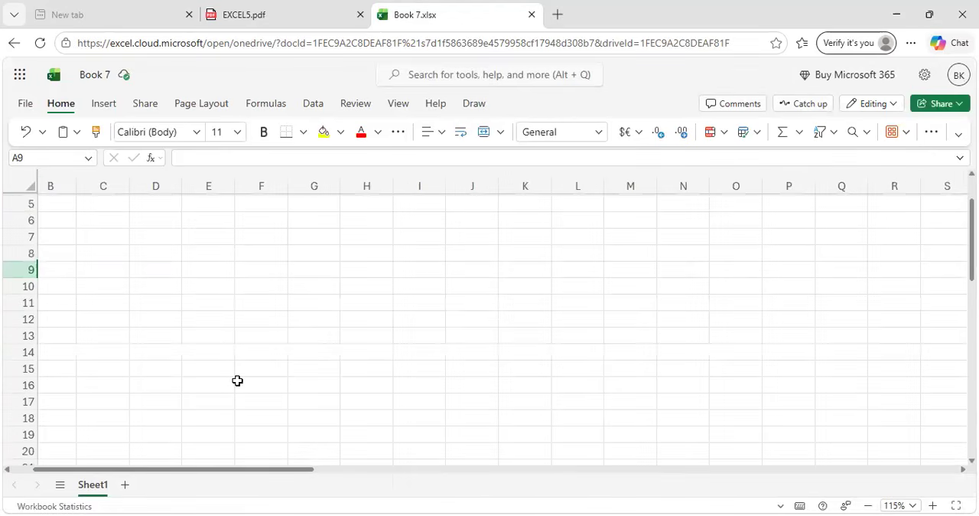
scroll(237, 380, up, 2)
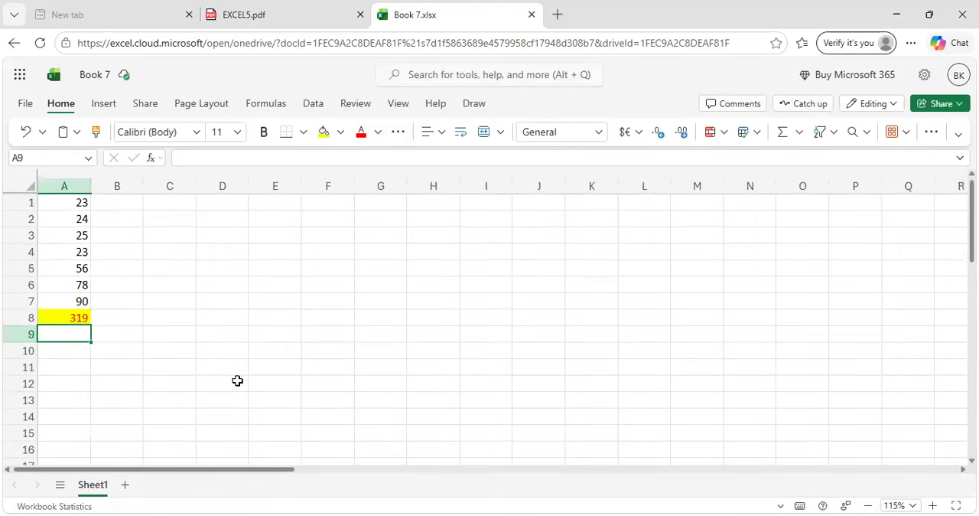
scroll(237, 380, up, 5)
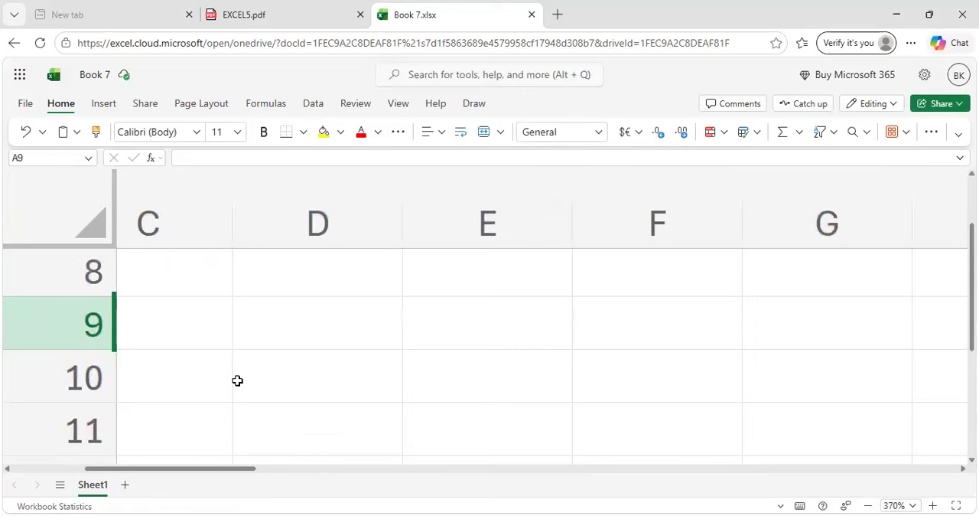
Check the AVERAGE function in the PDF guide and calculate the column's average in cell A9 with =AVERAGE(A1:A7).
scroll(237, 380, down, 5)
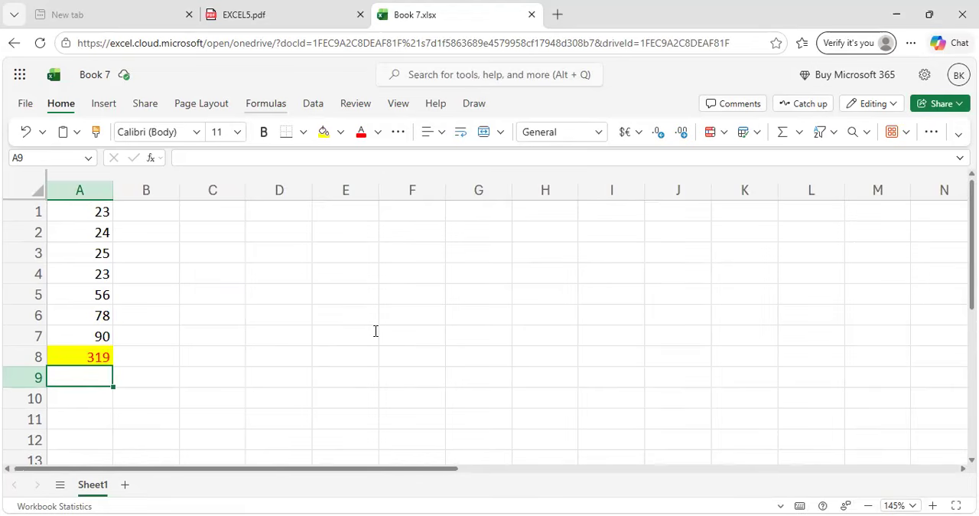
key(ctrl+shift+Tab)
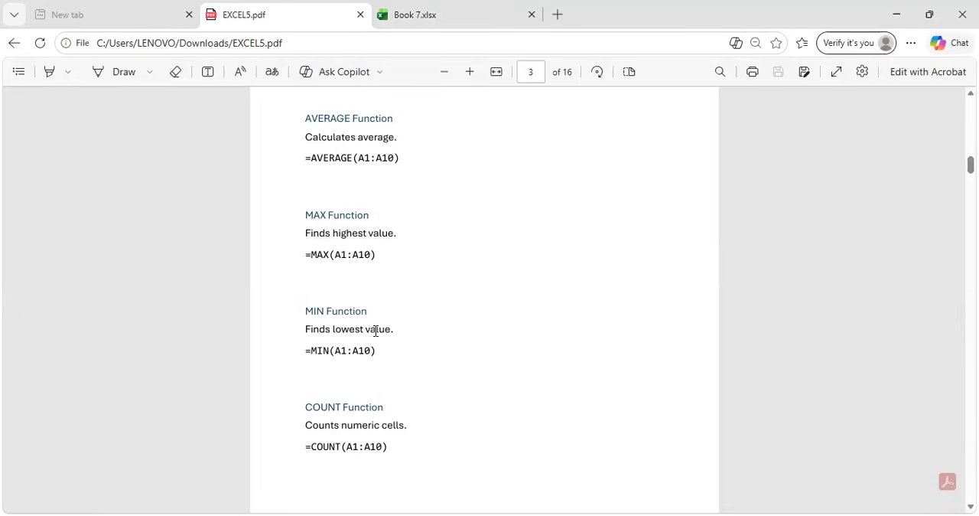
click(433, 7)
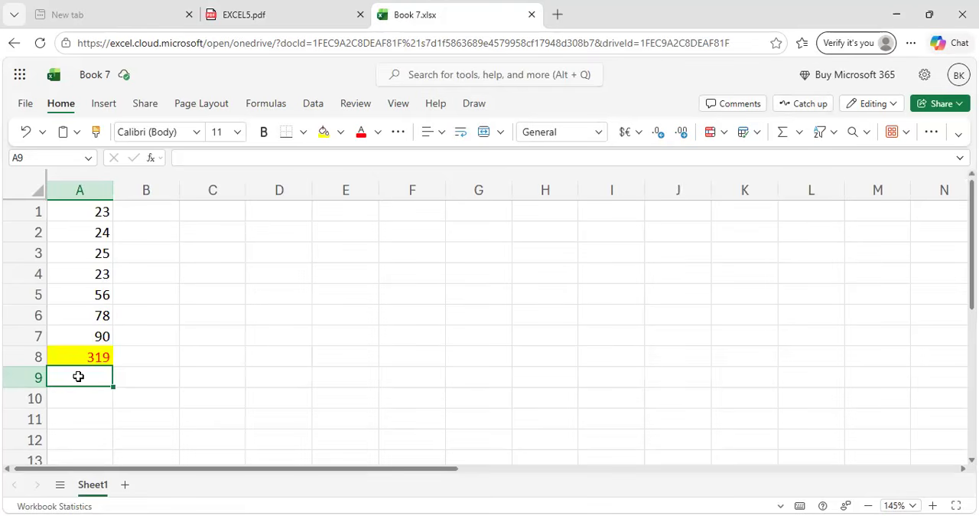
text(=)
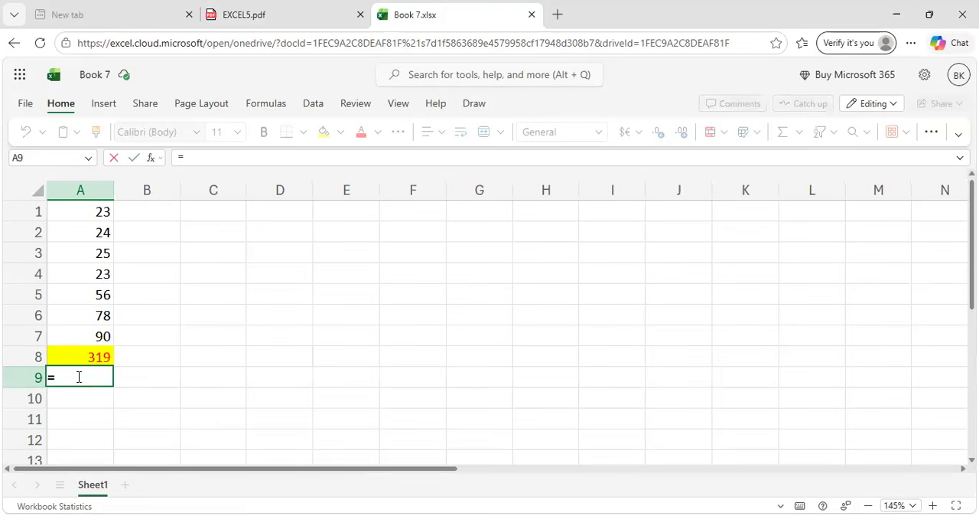
text(AVERAGE)
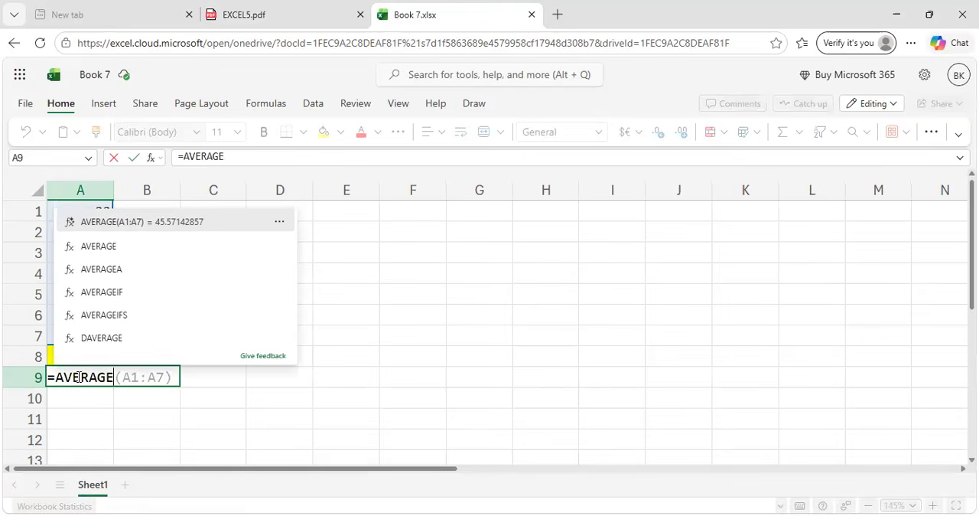
text(()
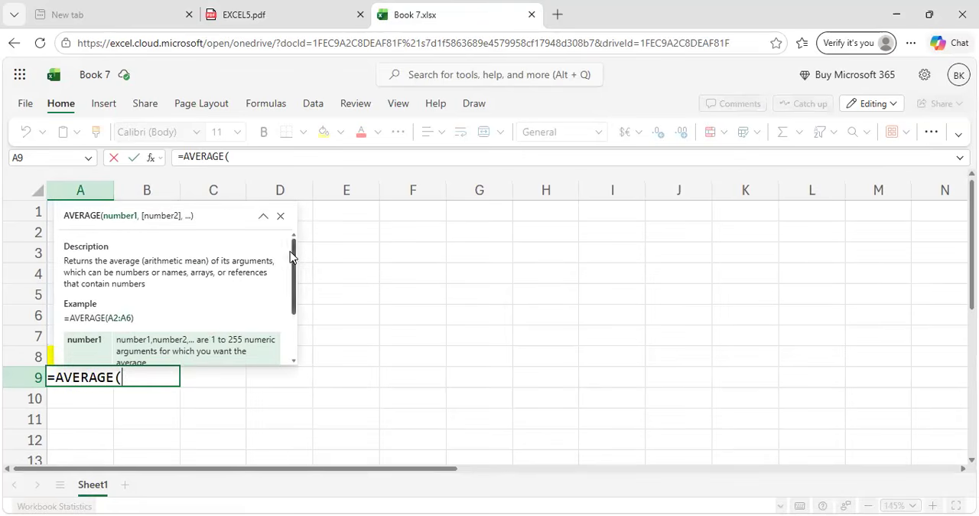
click(280, 215)
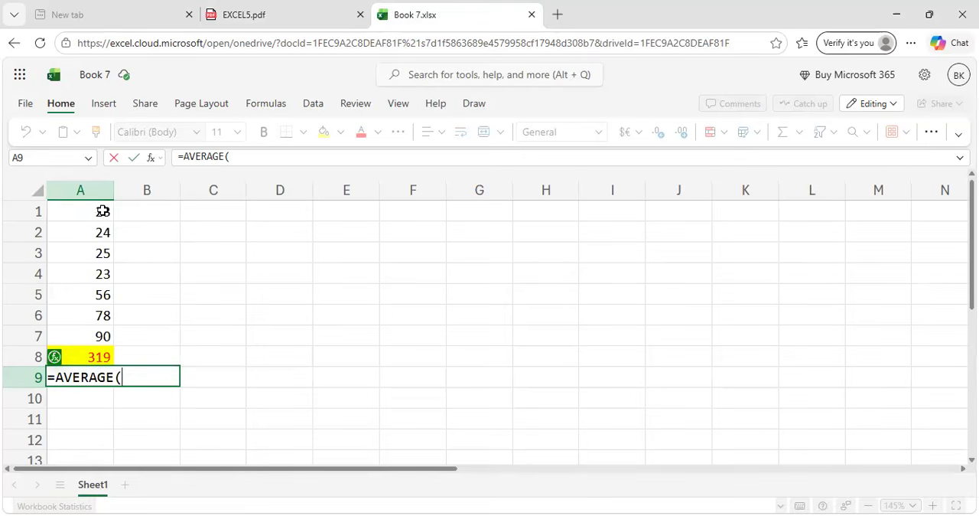
drag(103, 209, 103, 335)
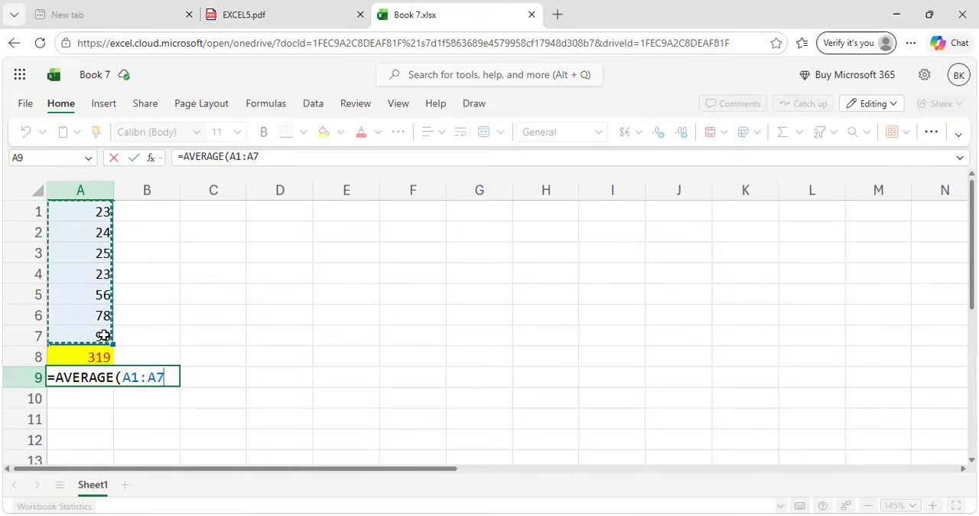
text())
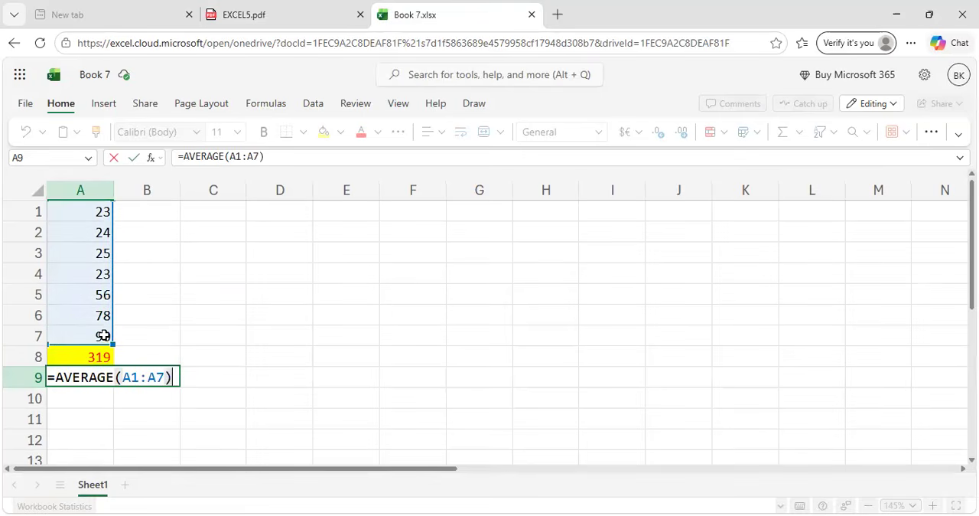
key(Return)
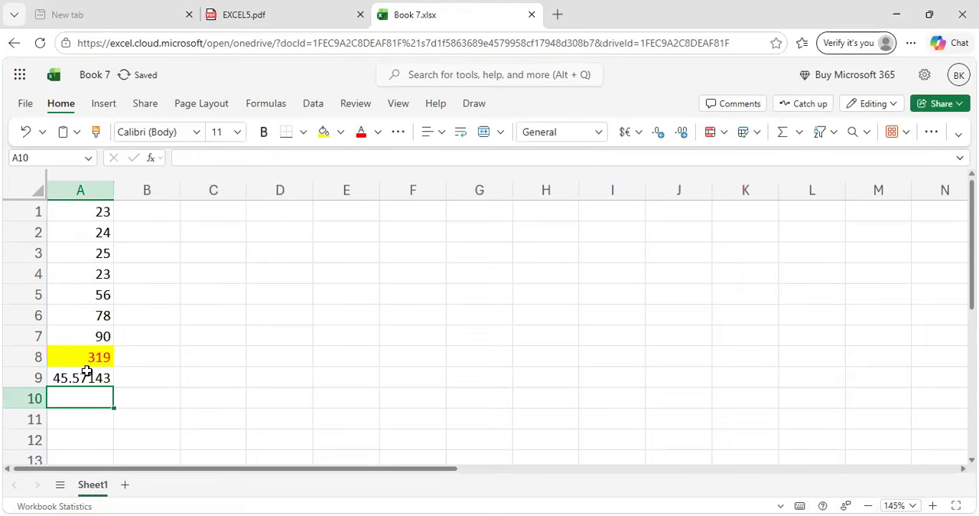
Highlight the average in cell A9 with a red fill from the standard colours.
click(86, 371)
right_click(86, 371)
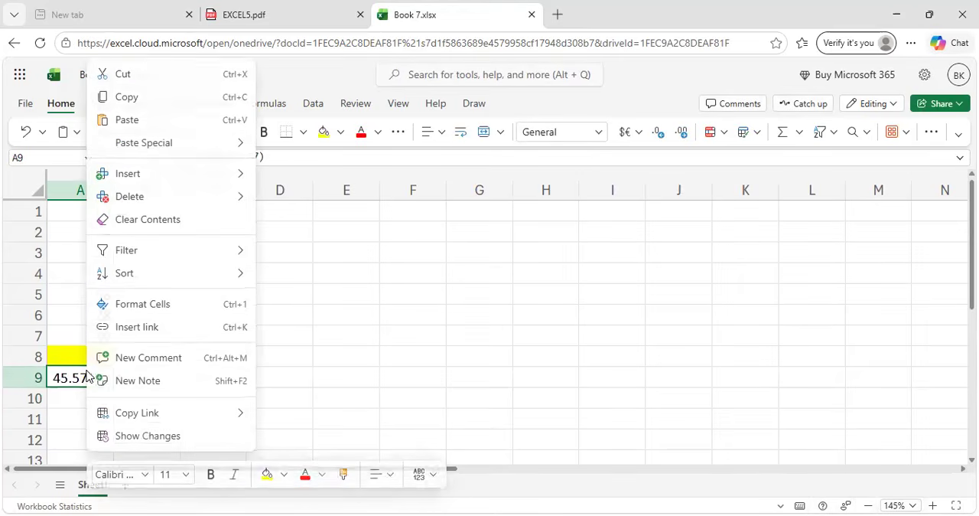
click(339, 138)
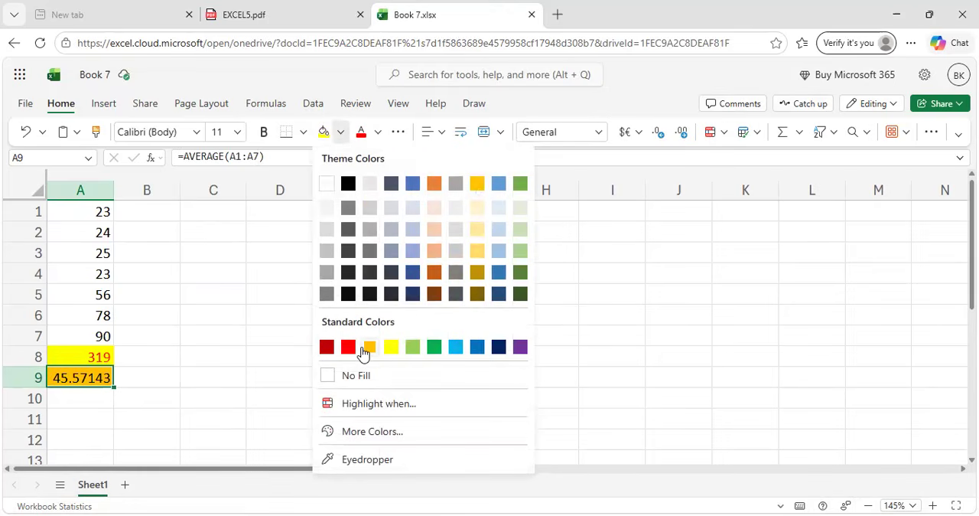
click(350, 348)
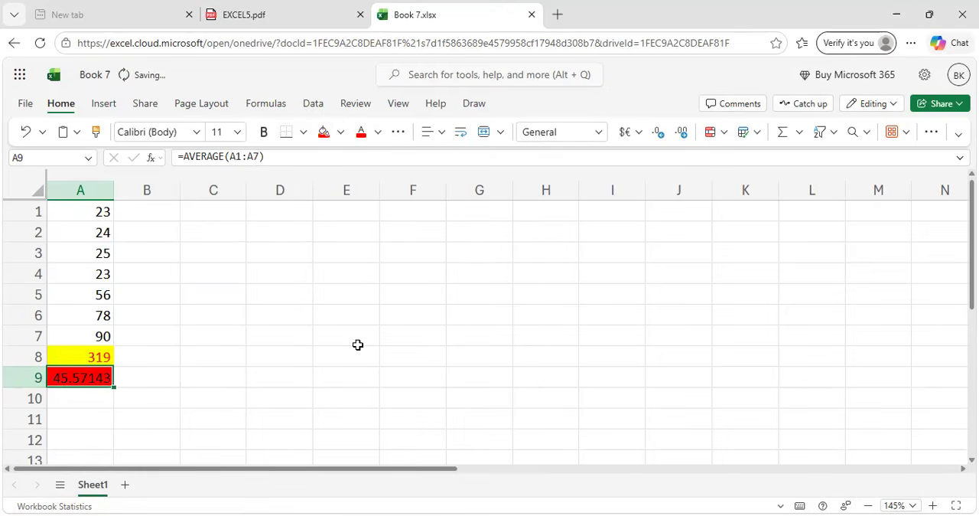
Label the two results in column B by entering SUM in cell B8 and AVERAGE in cell B9.
click(146, 357)
text(SUM)
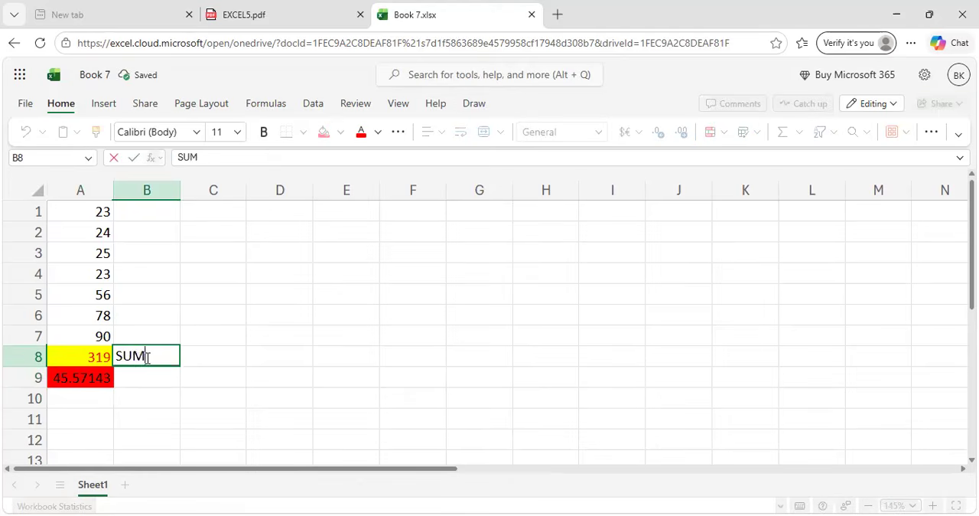
key(Return)
text(A)
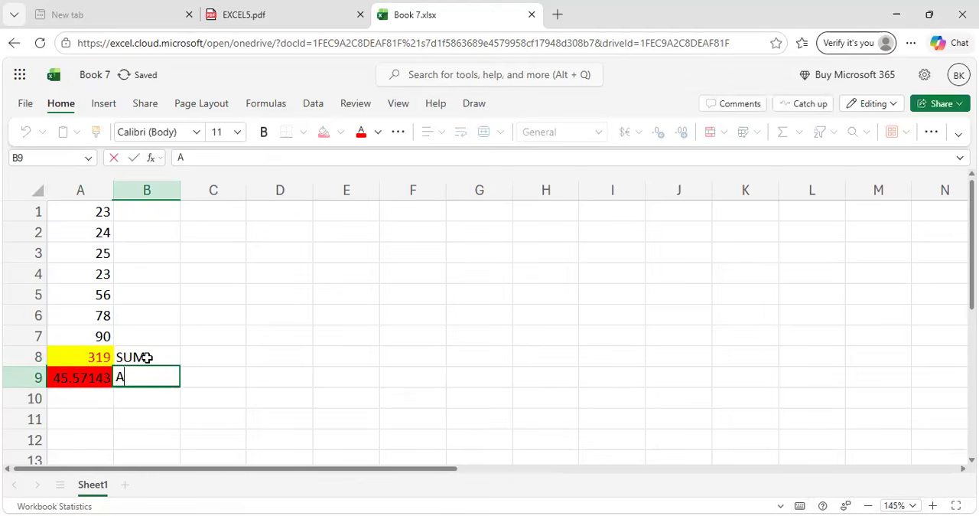
text(VERAGE)
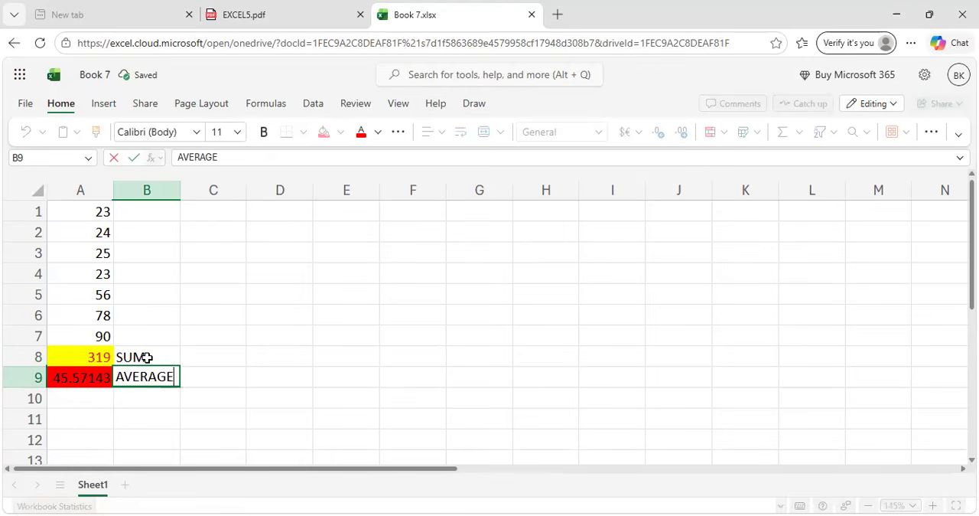
key(Return)
Check the MAX function in the PDF guide and find the column's highest value in cell A10 with =MAX(A1:A7).
key(Left)
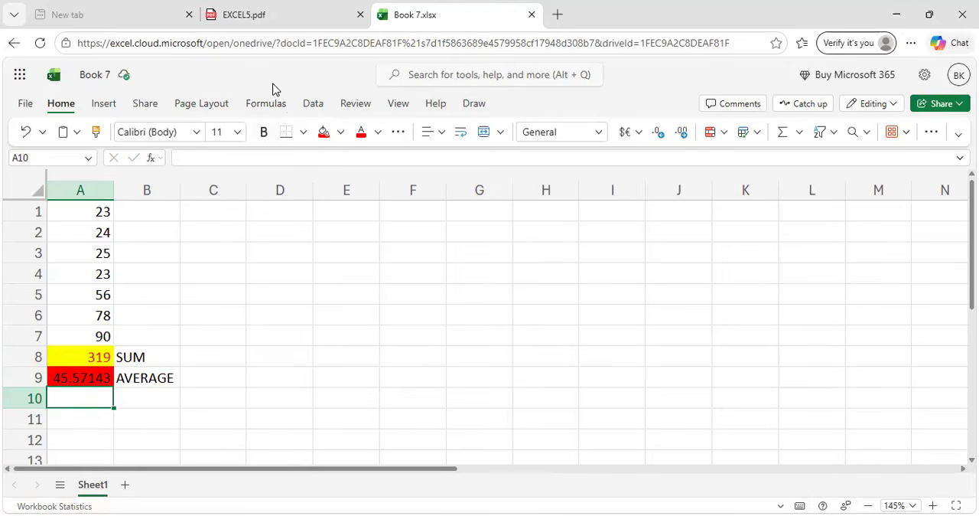
key(ctrl+shift+Tab)
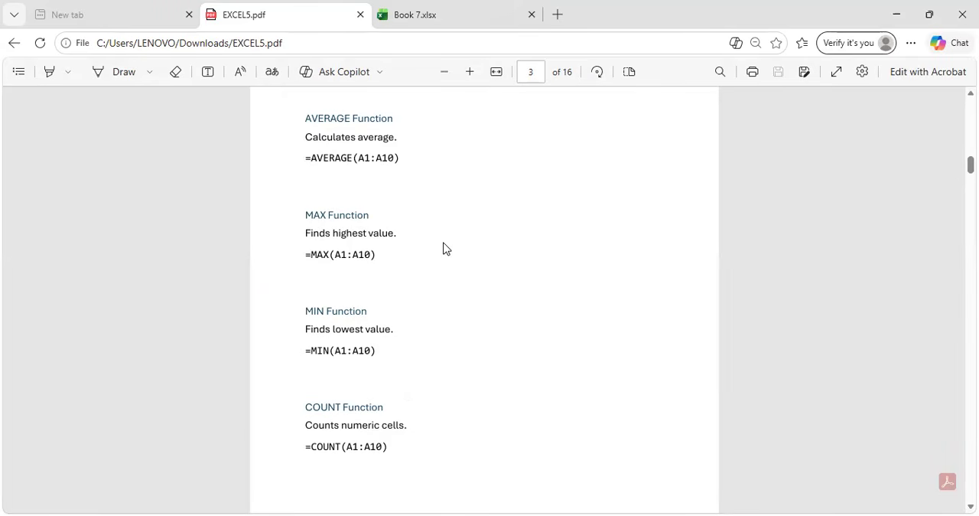
scroll(443, 247, down, 3)
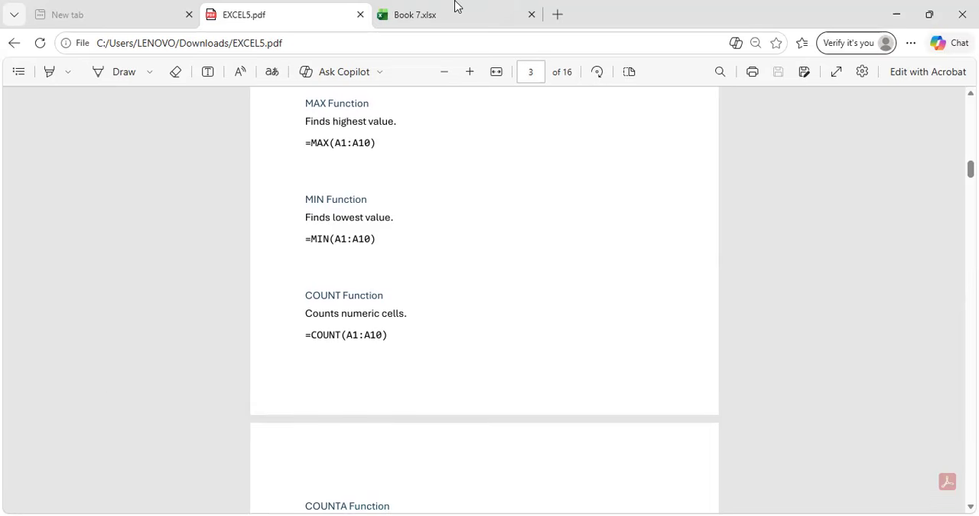
click(457, 6)
text(=MAX)
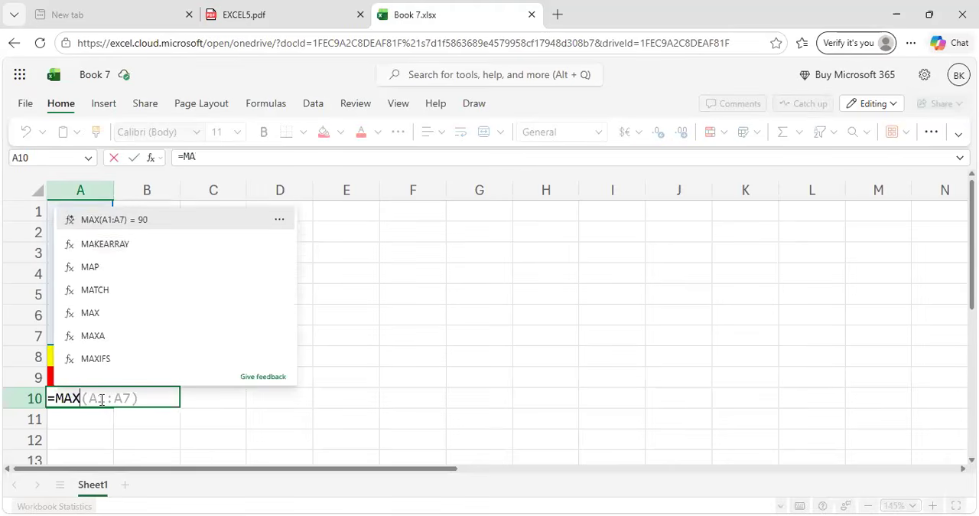
text(()
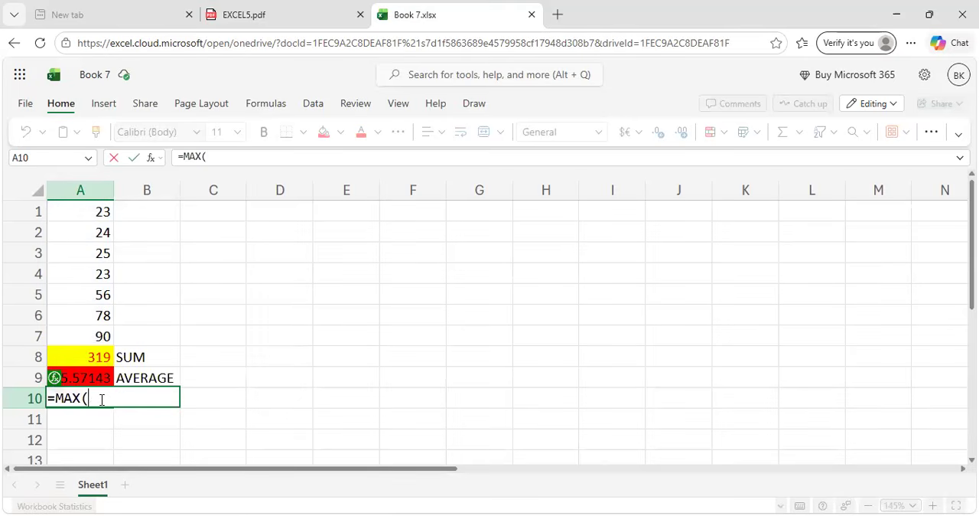
drag(86, 212, 94, 334)
text())
key(Return)
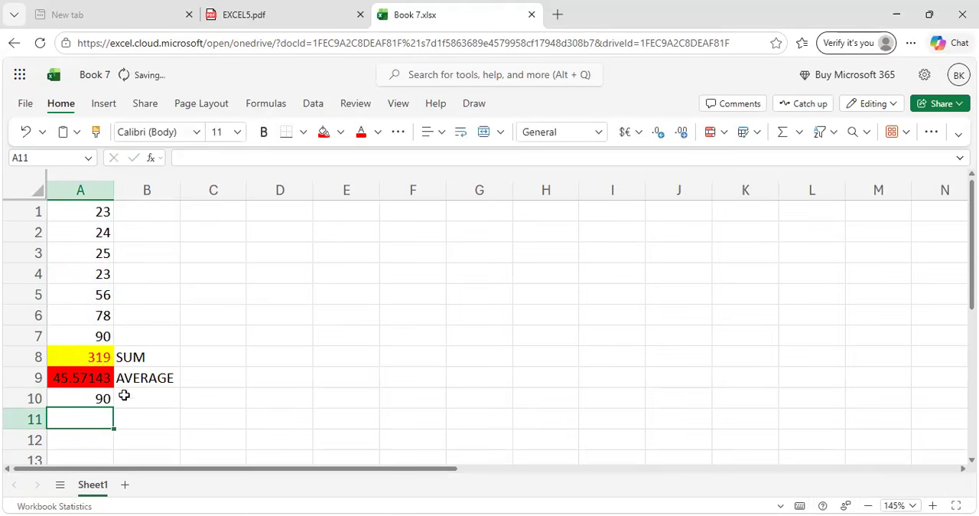
Highlight the highest value in cell A10 with a green fill from the standard colours.
click(101, 397)
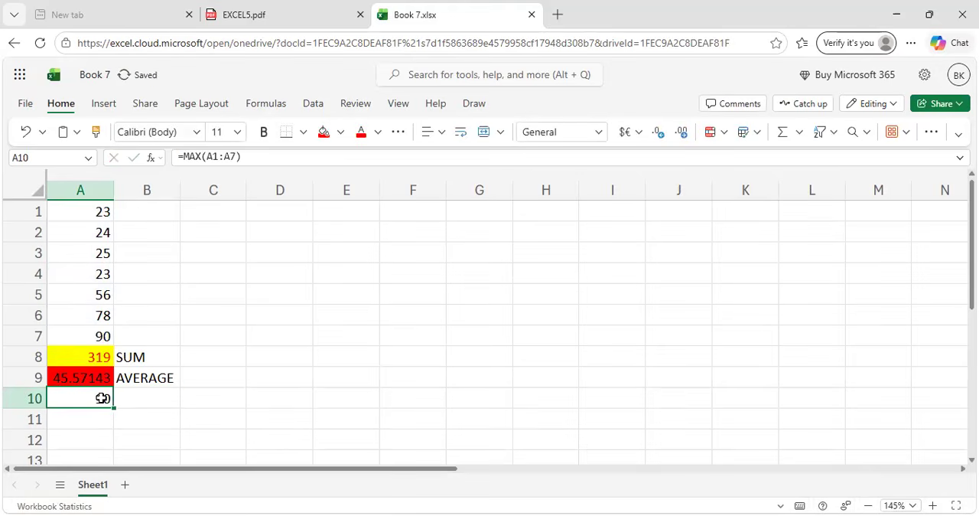
click(341, 132)
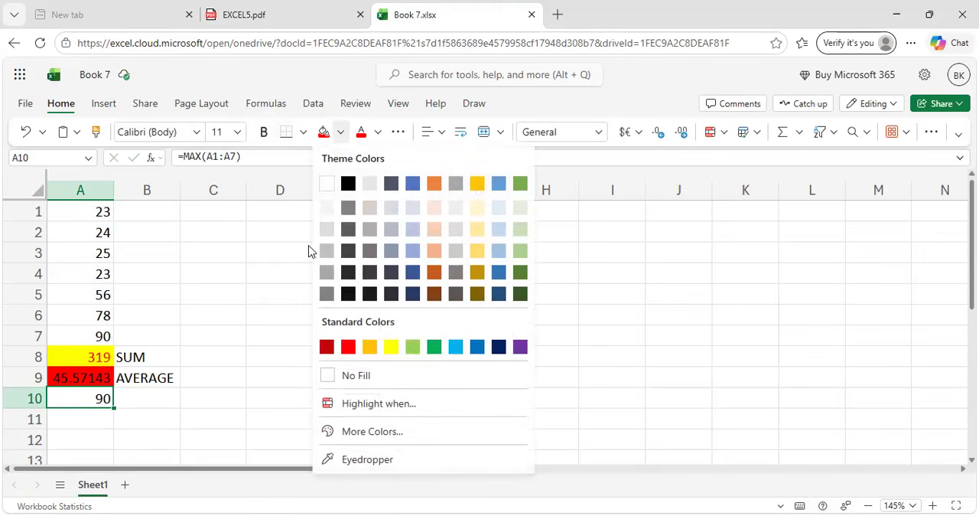
click(435, 348)
Label the highest value by entering MAXIMUM in cell B10.
click(168, 398)
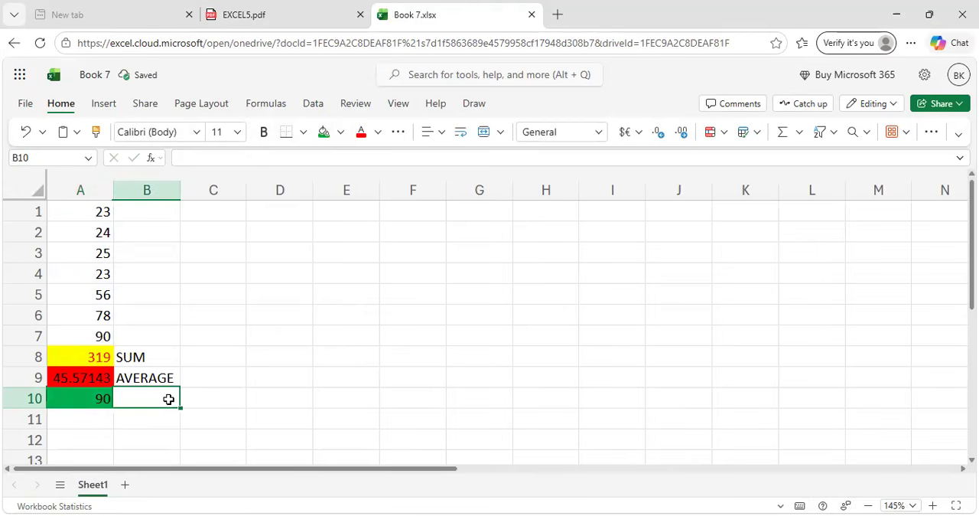
text(M)
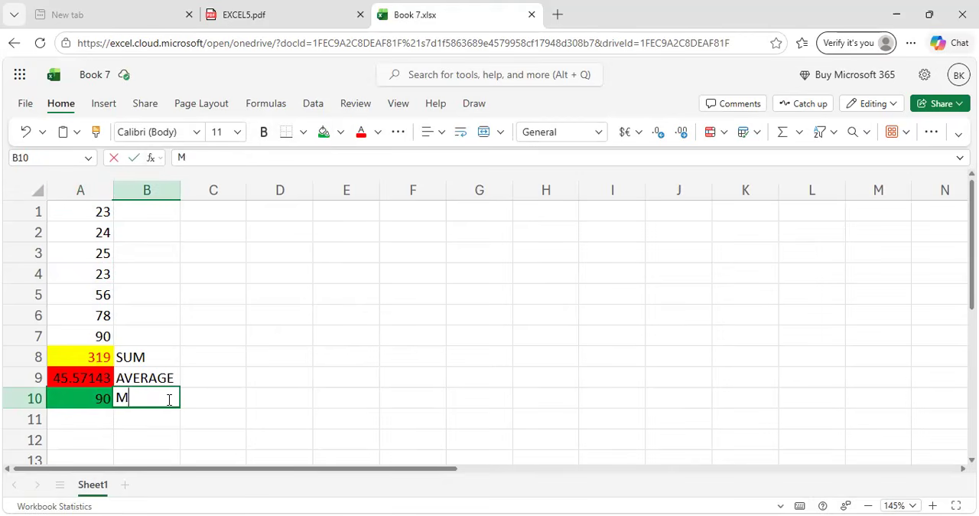
text(AXIMUM)
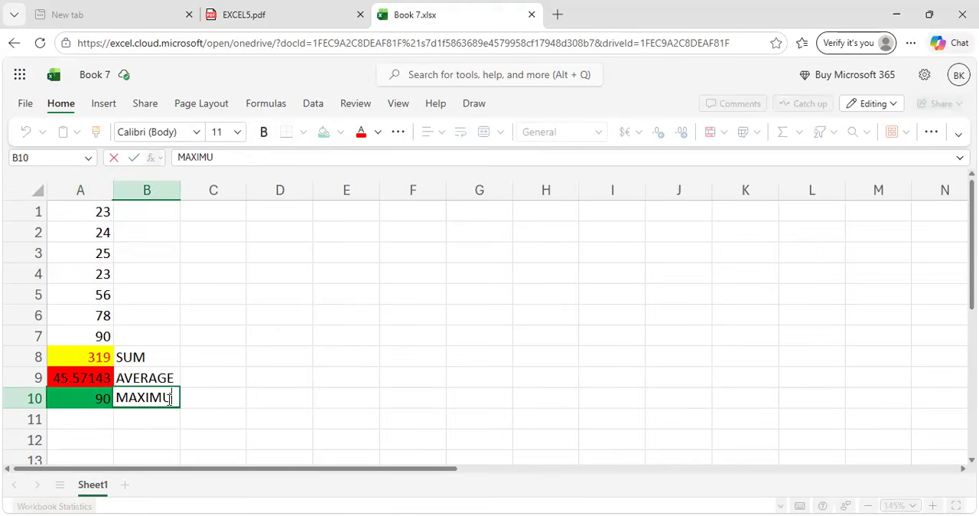
click(83, 425)
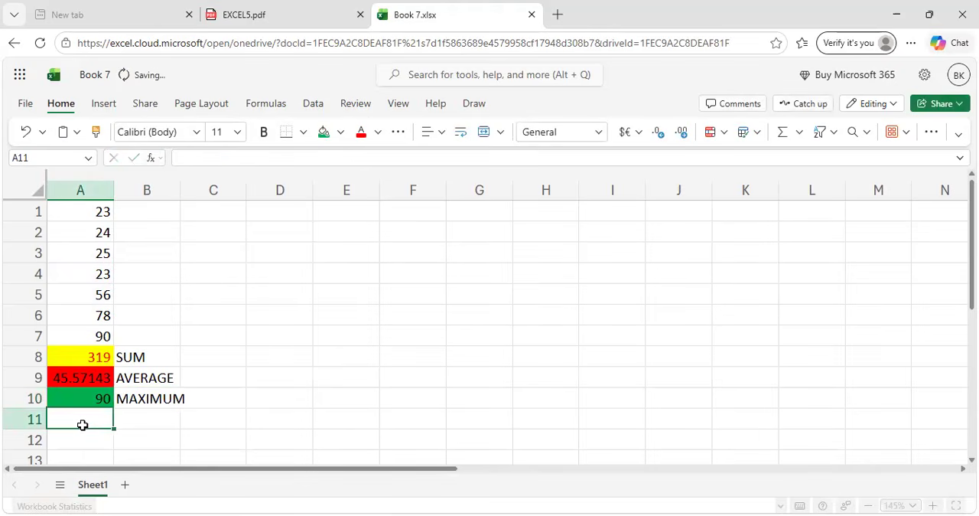
Check the MIN function in the PDF guide and find the column's lowest value in cell A11 with =MIN(A1:A7).
click(222, 9)
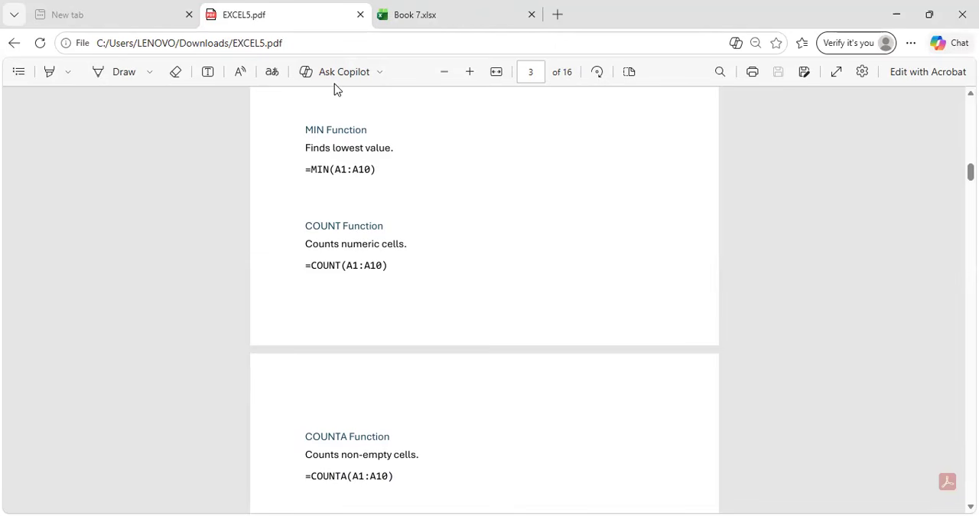
key(alt+Tab)
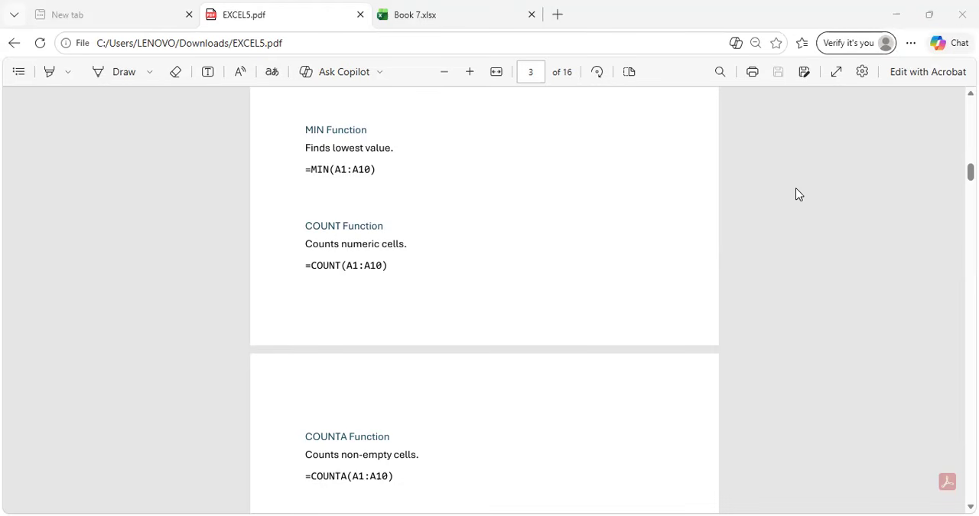
click(305, 85)
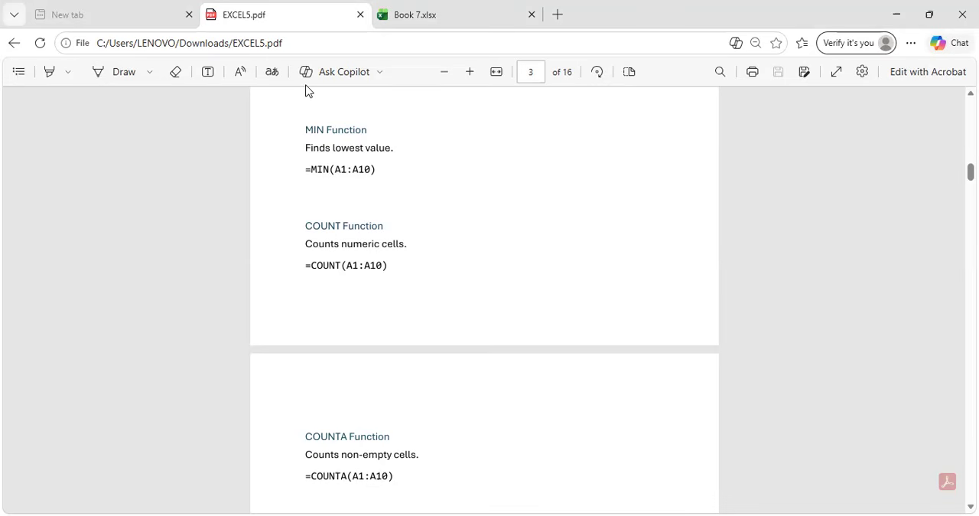
key(ctrl+Tab)
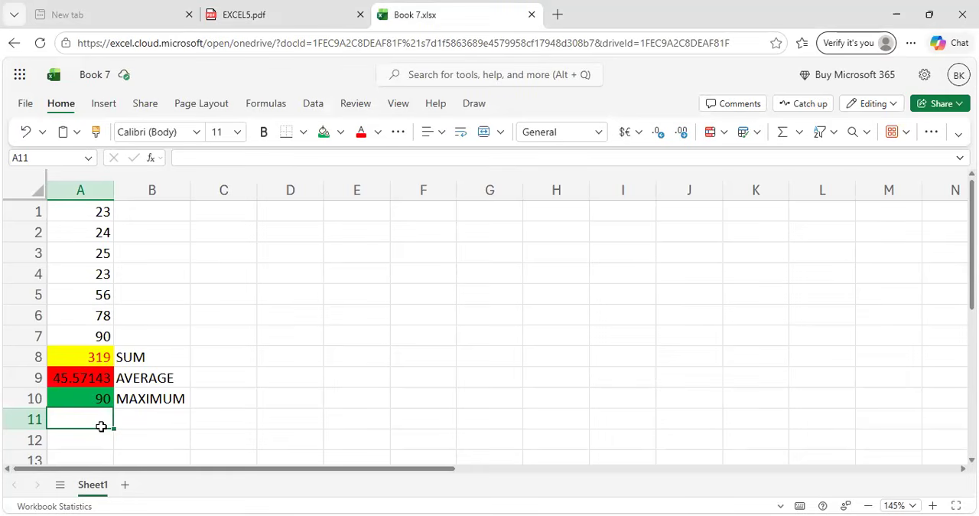
text(=)
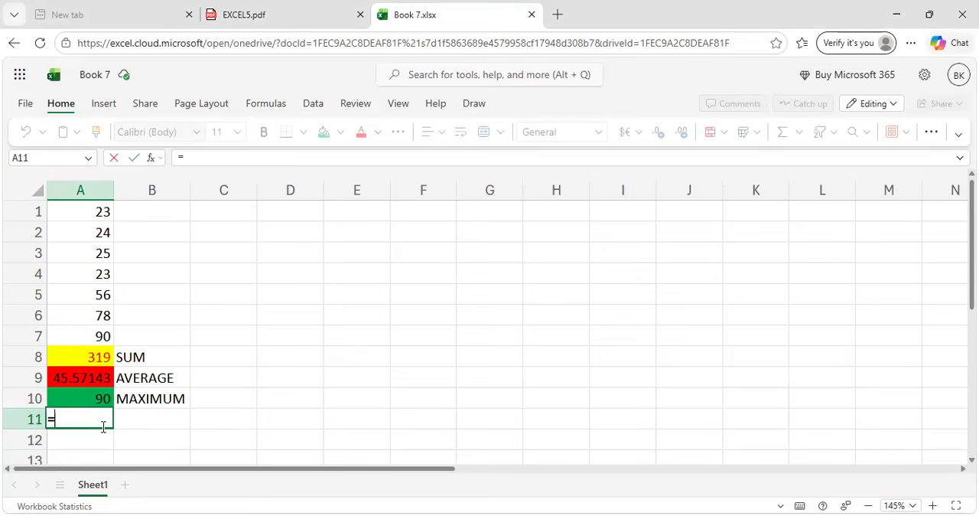
text(MIN()
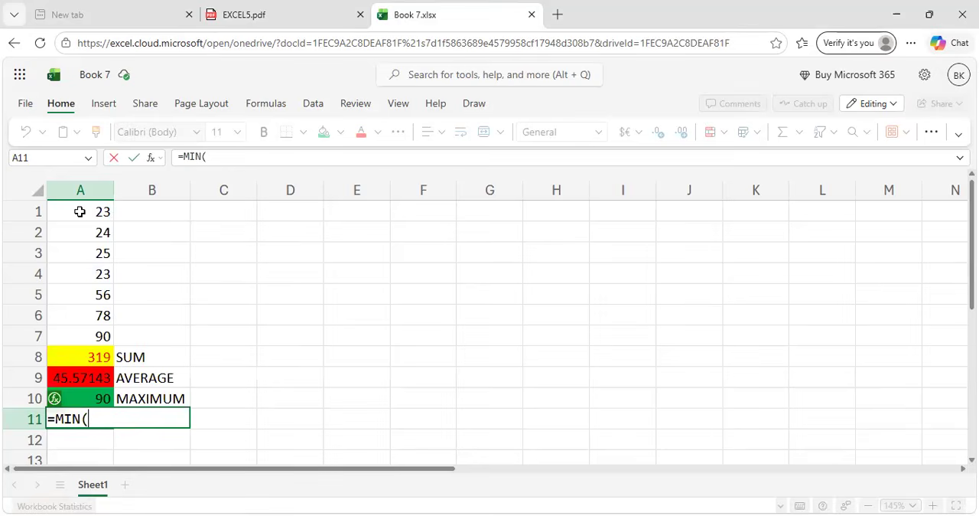
drag(80, 212, 89, 335)
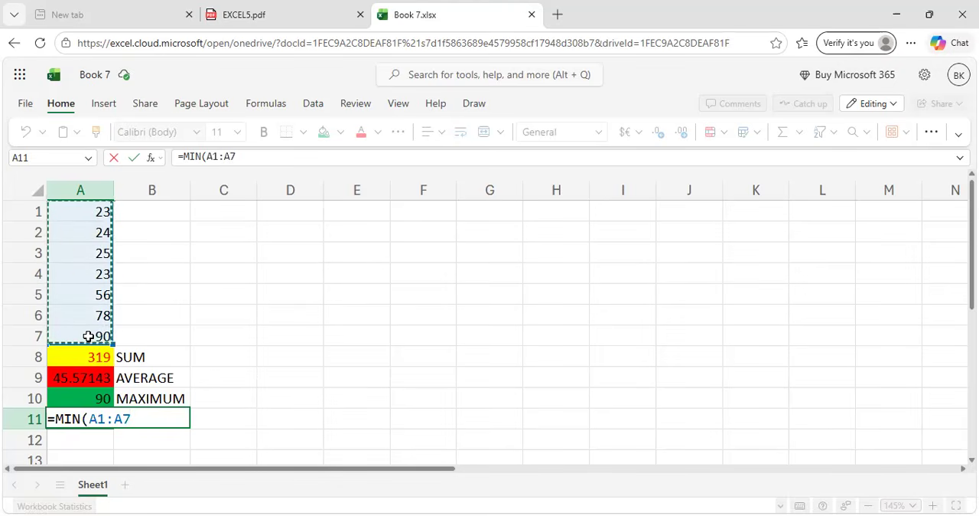
text())
key(Return)
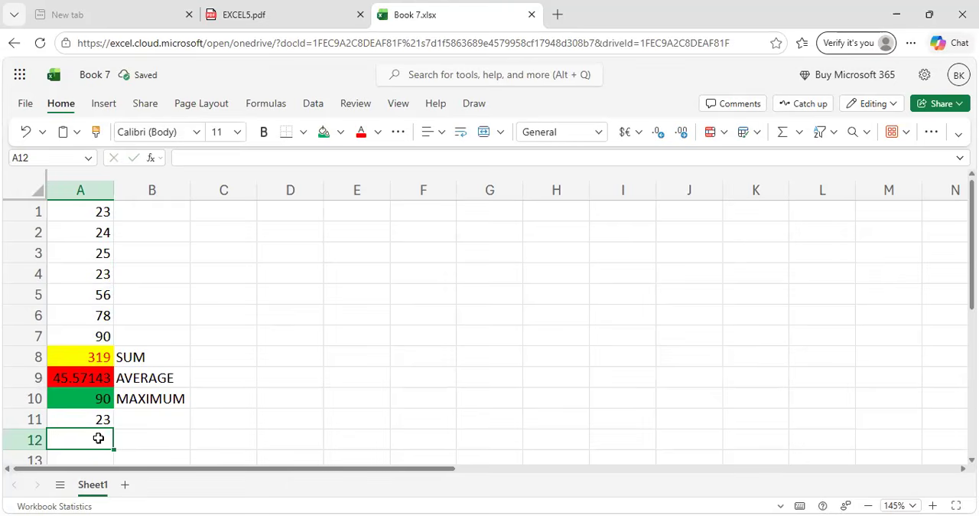
Label the lowest value by entering MINIMUM in cell B11.
click(134, 419)
text(MINI)
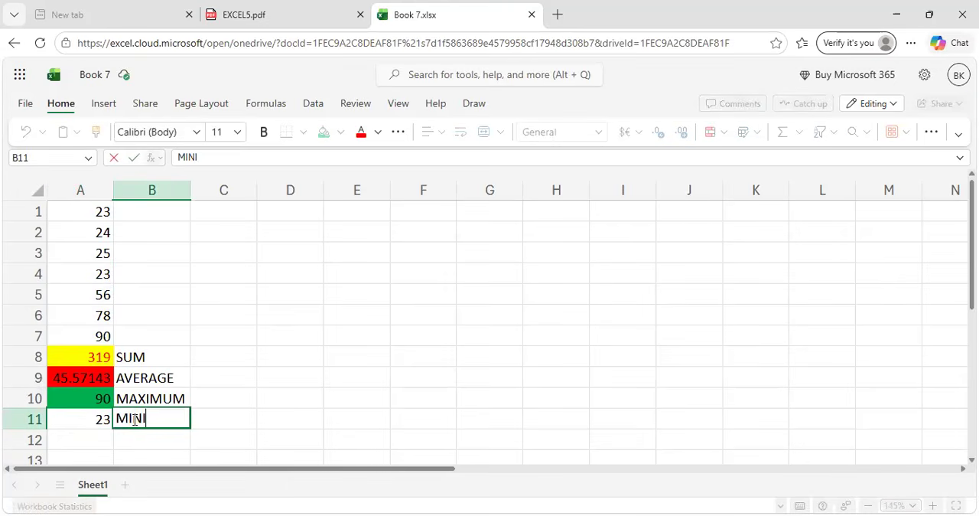
text(MUM)
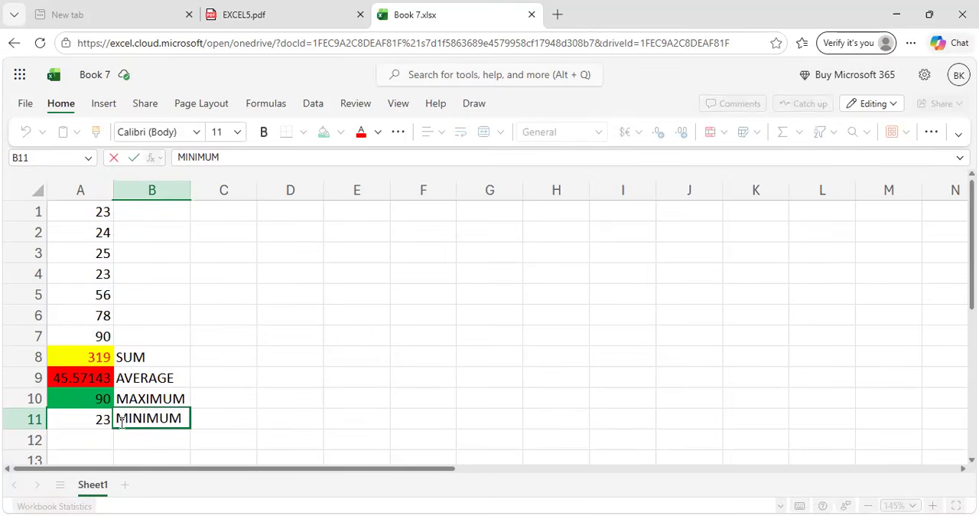
Check the COUNT function in the PDF guide and count the numeric cells in cell A12 with =COUNT(A1:A7).
click(270, 6)
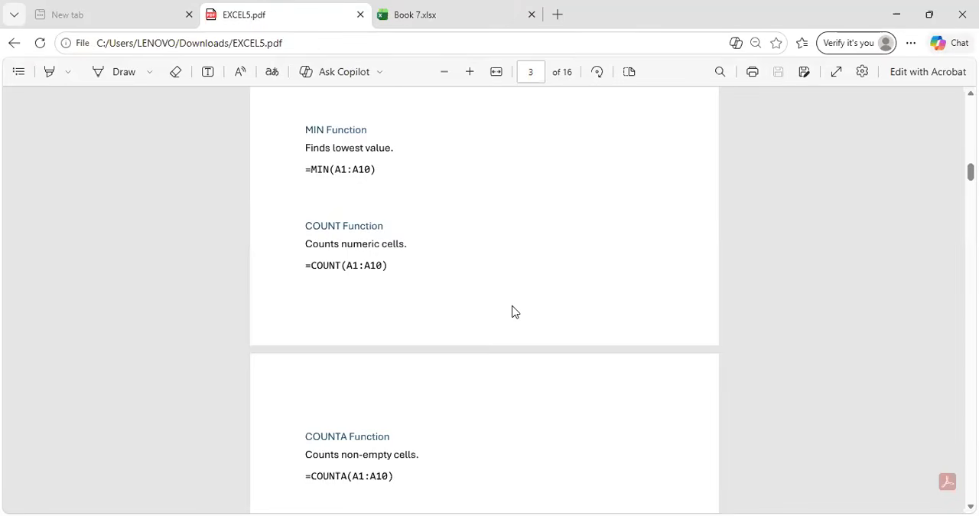
scroll(512, 311, down, 2)
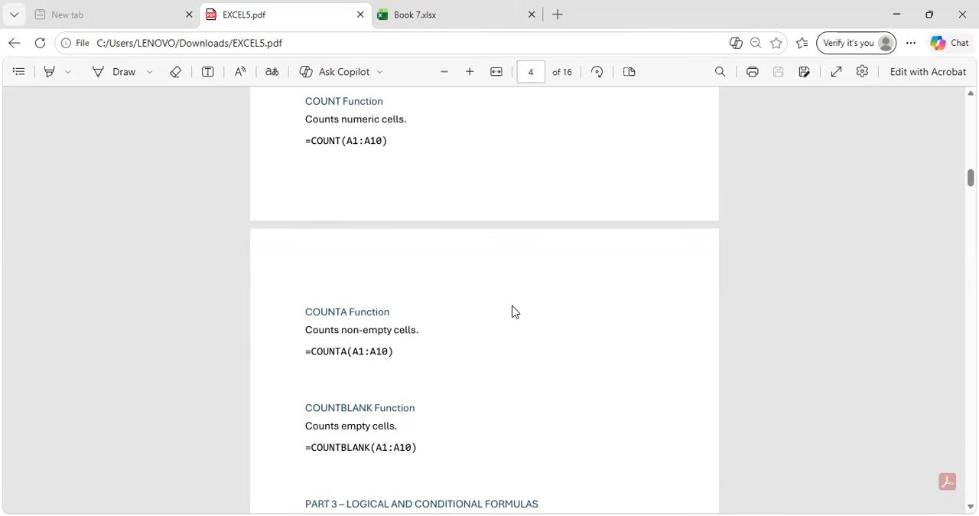
click(419, 7)
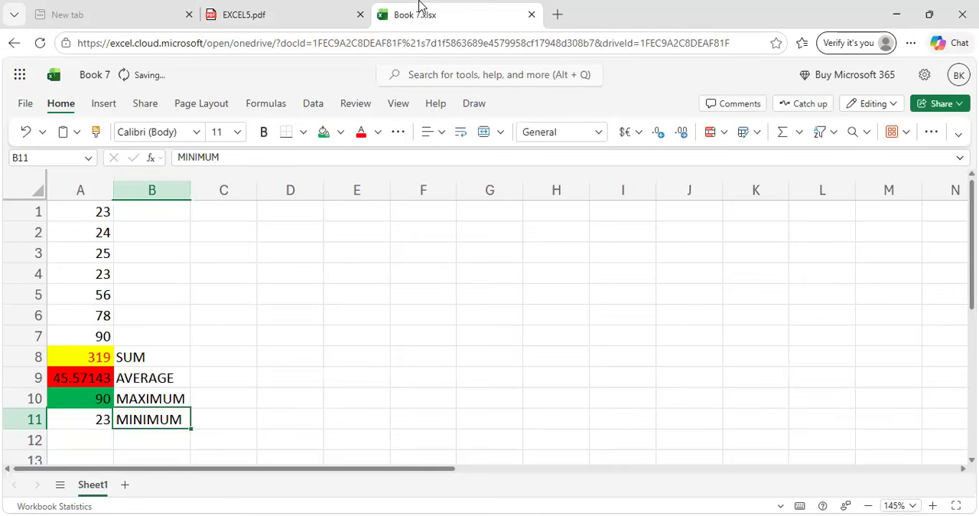
scroll(107, 323, down, 1)
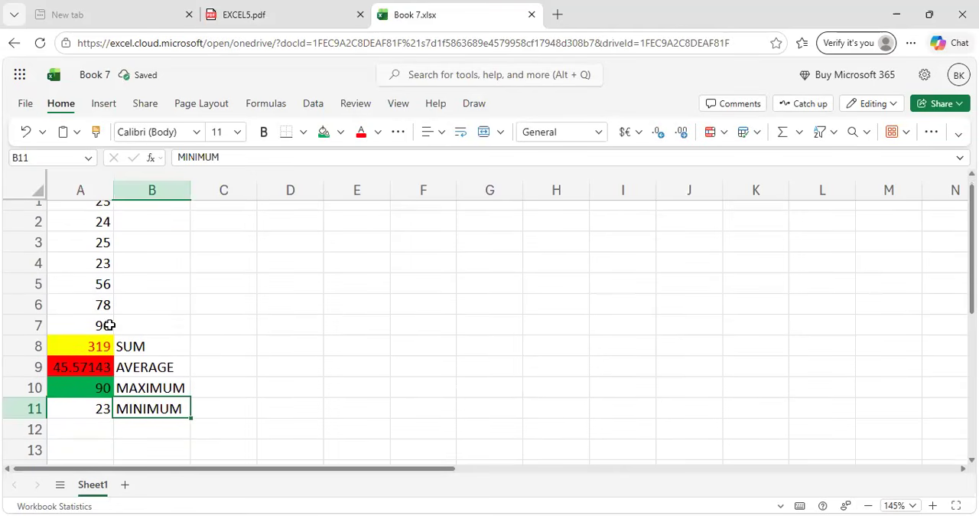
scroll(109, 419, down, 3)
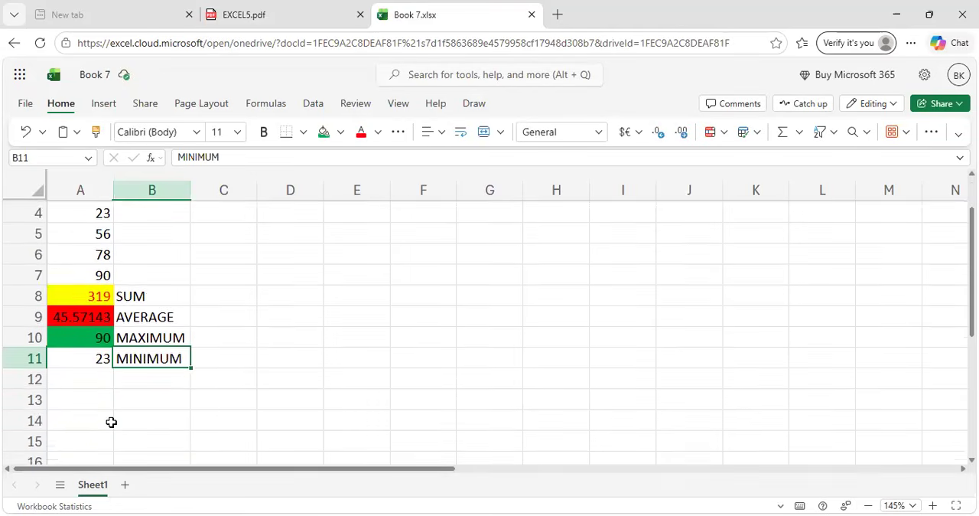
click(80, 365)
scroll(80, 364, up, 3)
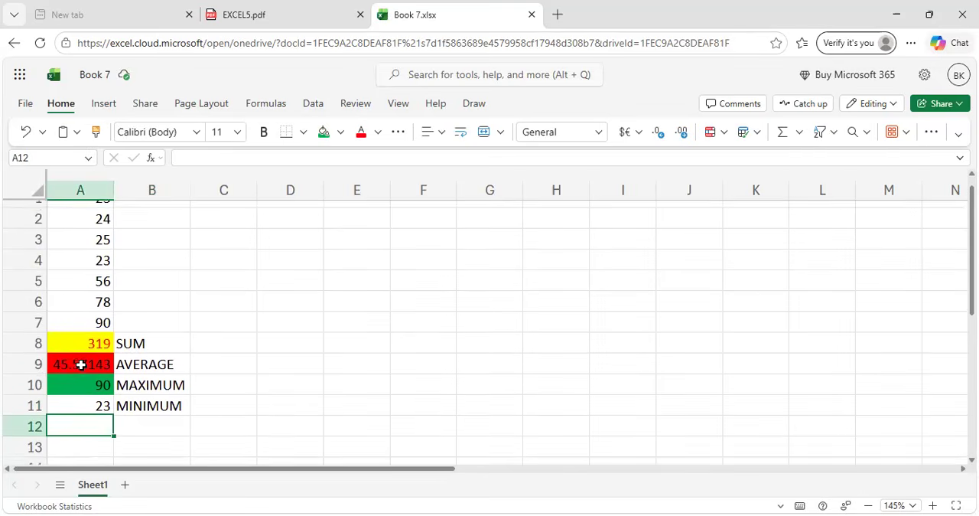
text(=)
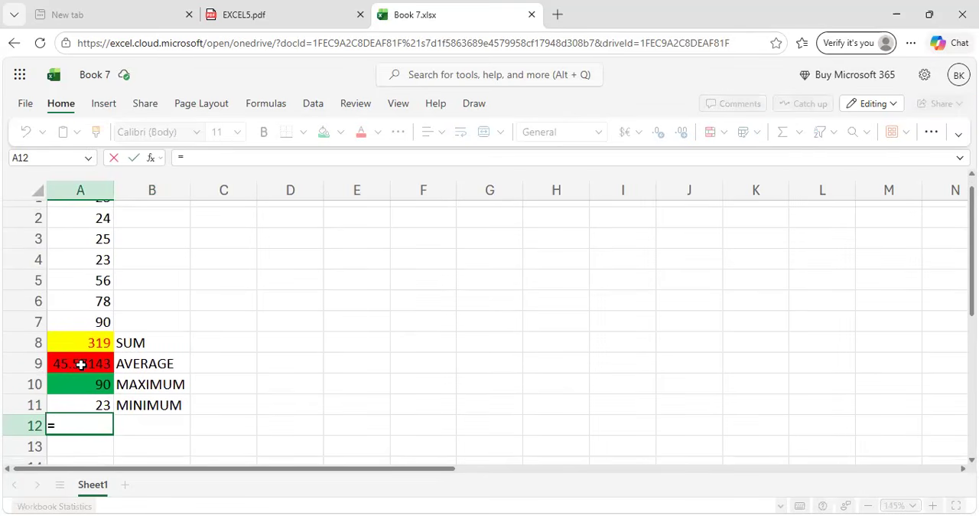
text(COUNT)
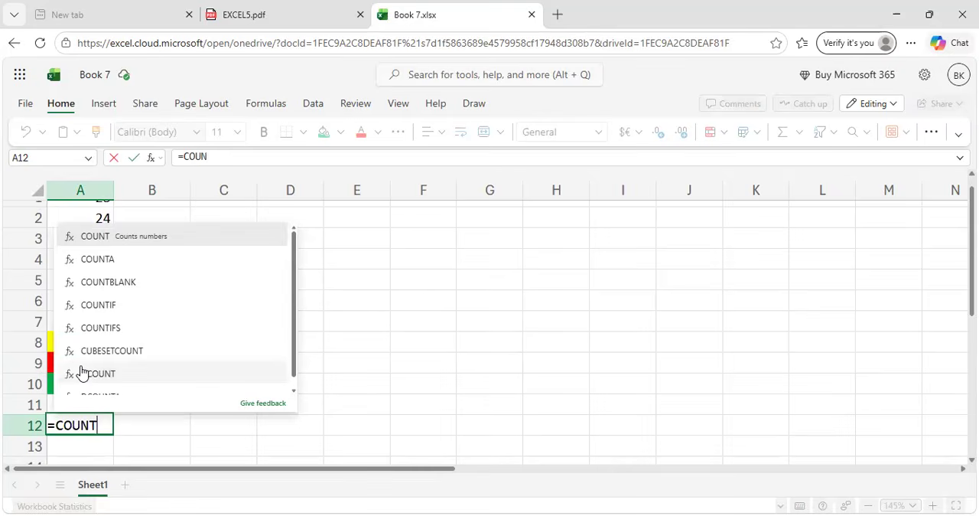
text(()
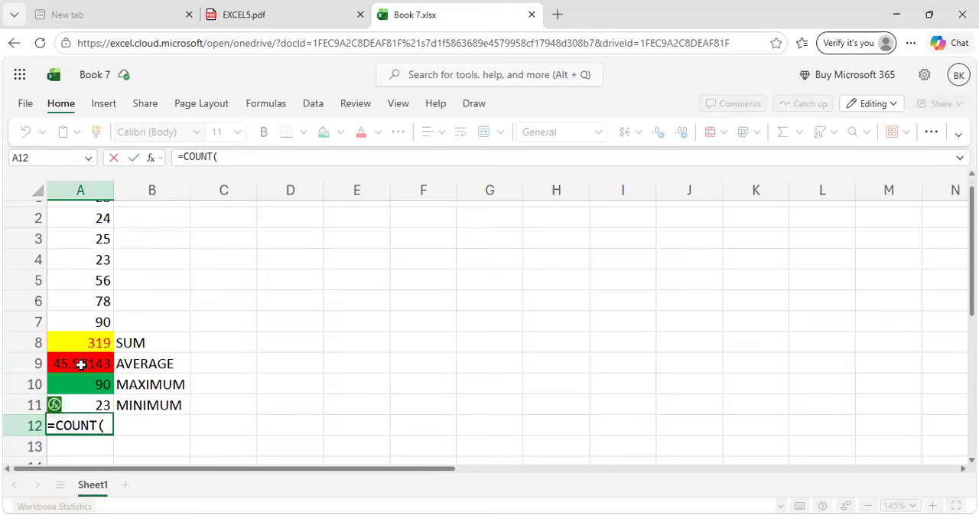
scroll(81, 321, up, 1)
drag(73, 214, 82, 335)
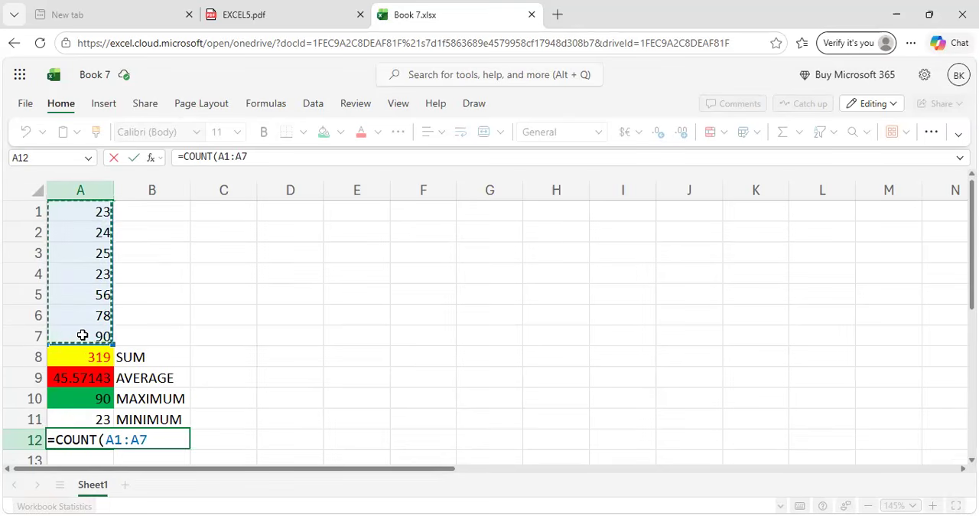
text())
key(Return)
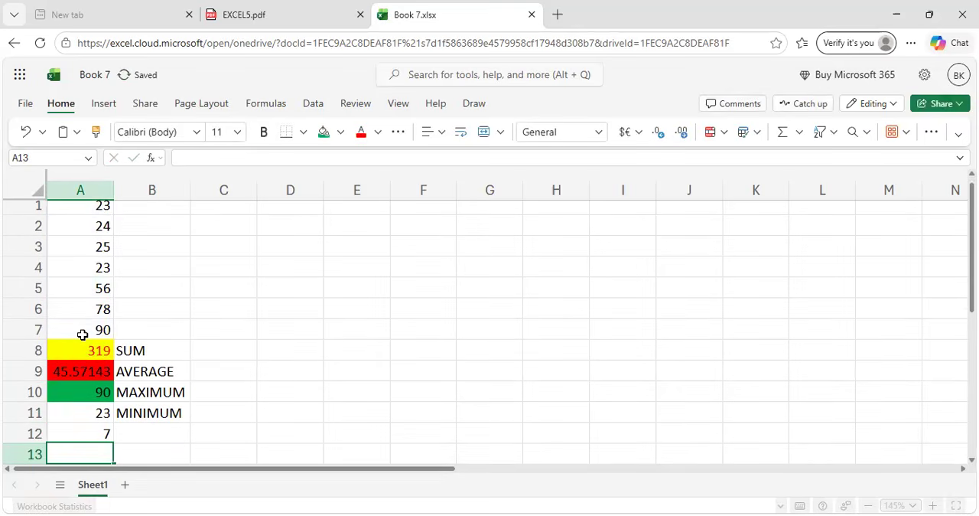
Label the numeric cell count by entering COUNT in cell B12.
scroll(83, 335, up, 1)
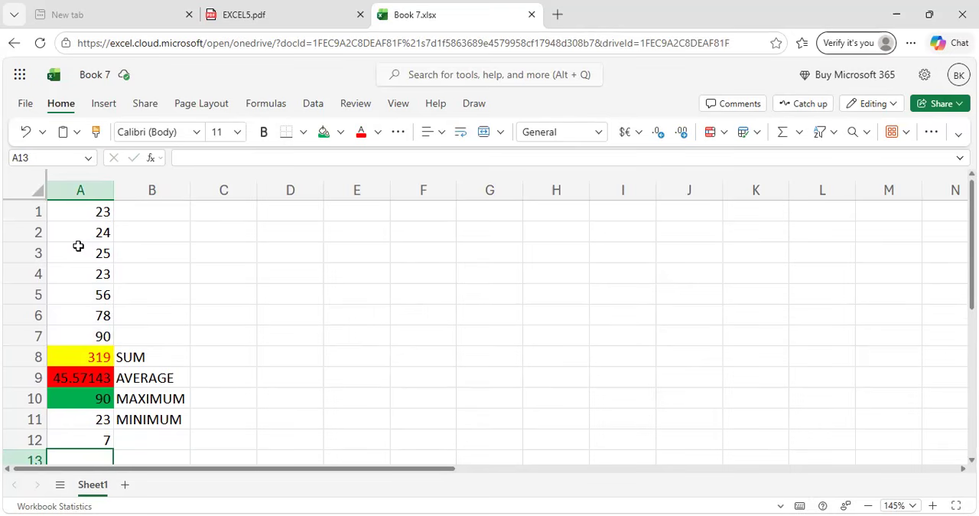
click(127, 440)
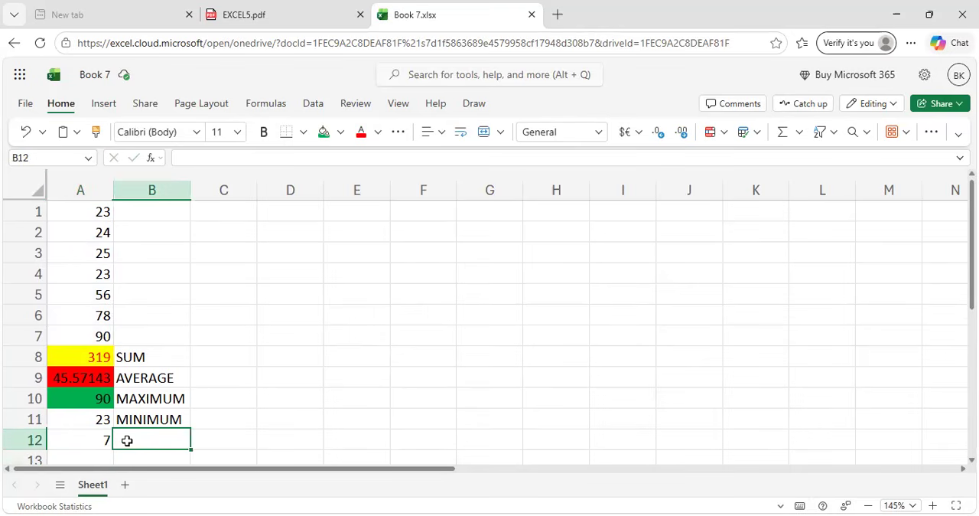
text(COUNT)
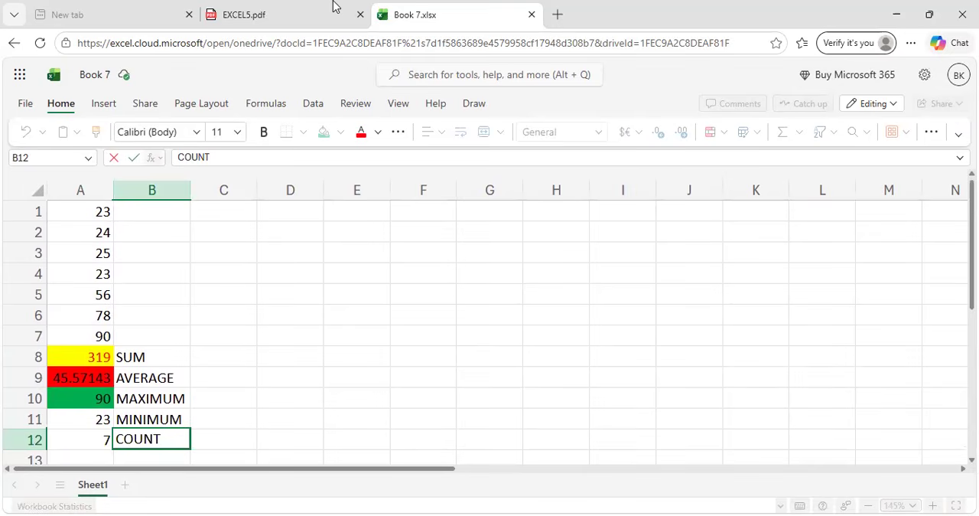
Check the COUNTA function in the PDF guide and count the non-empty cells in cell A13 with =COUNTA(A1:B7).
key(ctrl+shift+Tab)
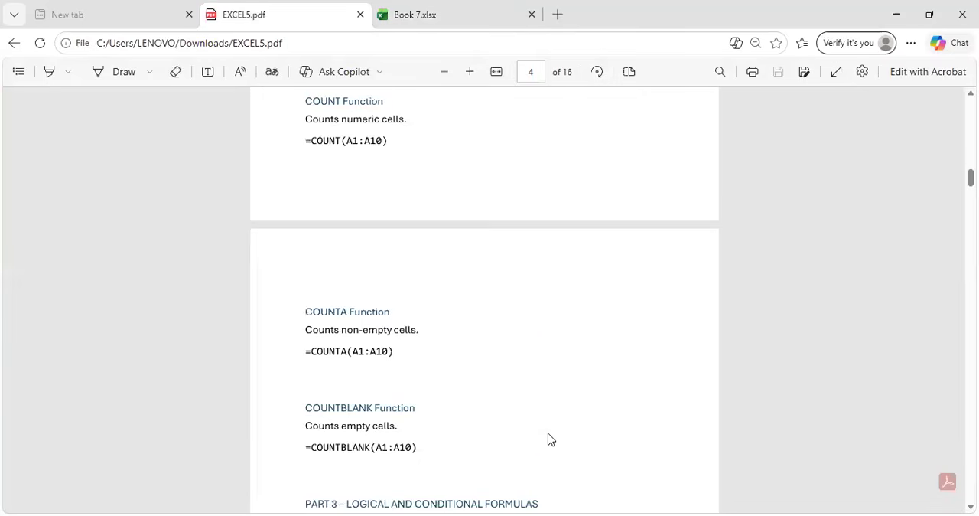
scroll(547, 439, down, 3)
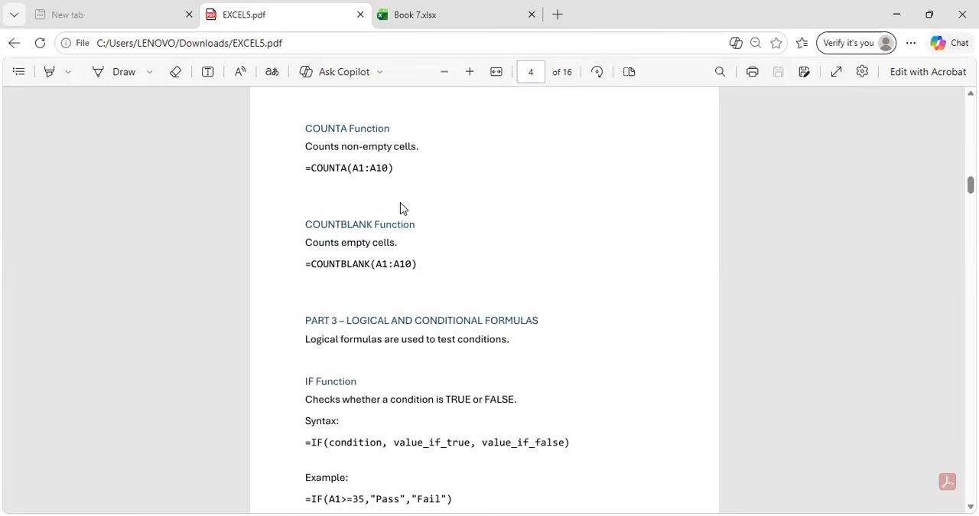
click(432, 9)
scroll(64, 400, down, 1)
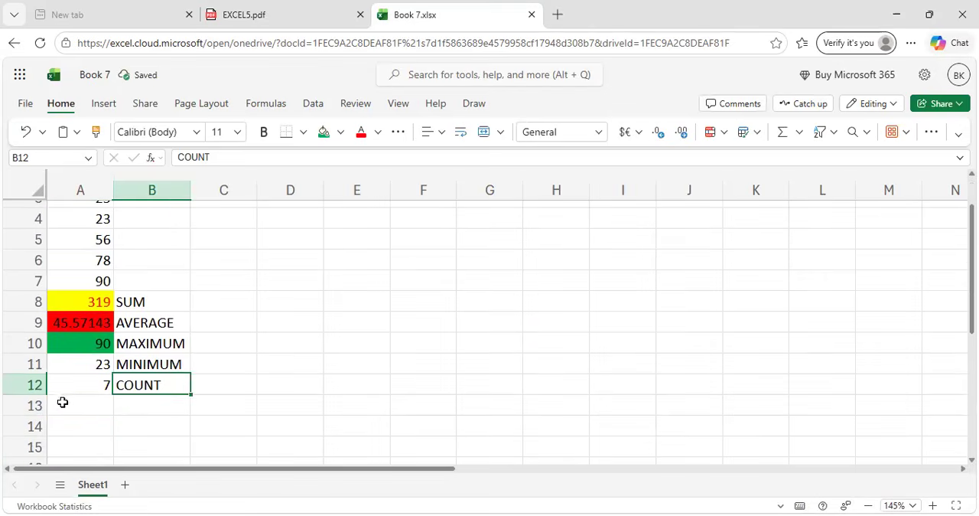
click(66, 406)
text(=)
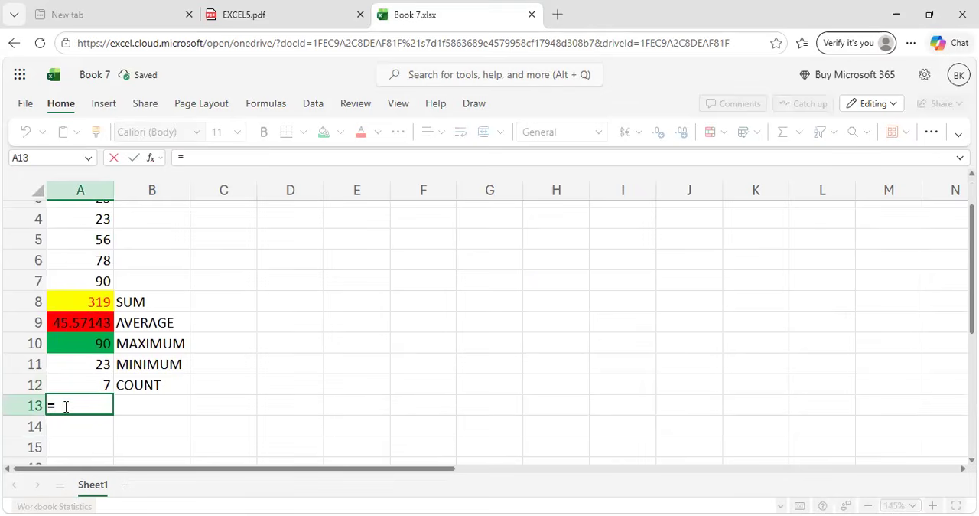
text(COUNTA)
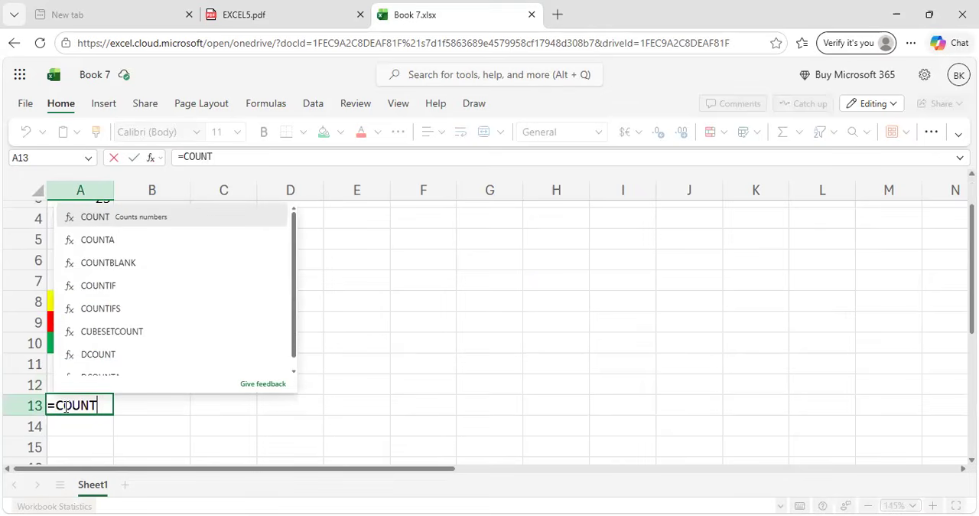
text(()
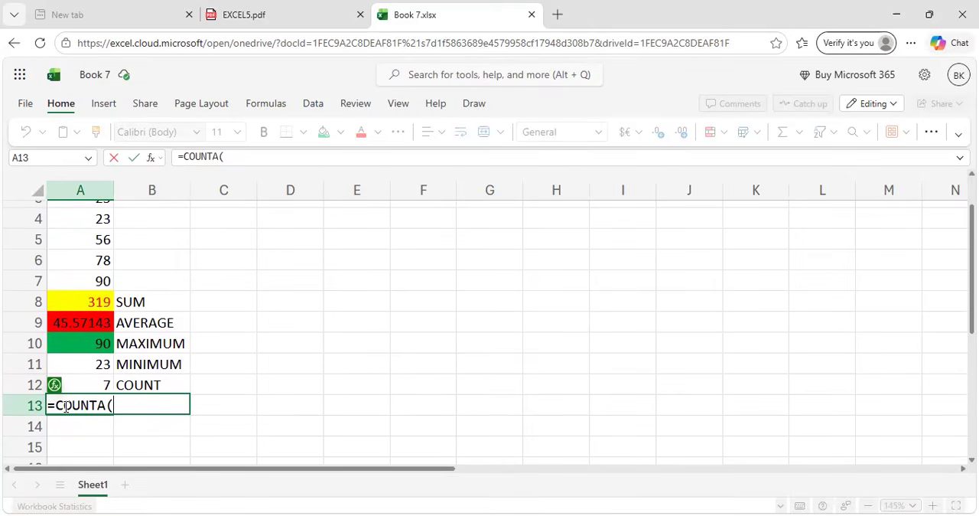
scroll(198, 361, up, 2)
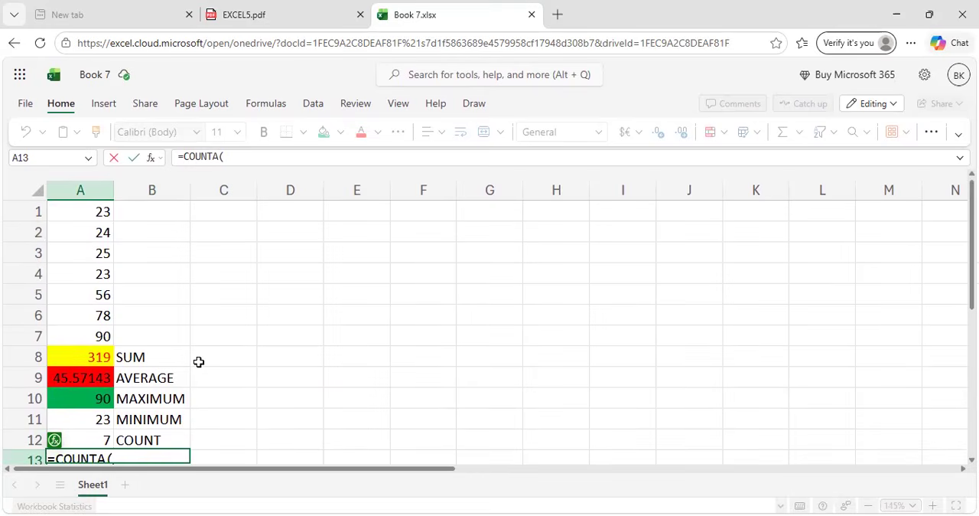
drag(76, 212, 146, 330)
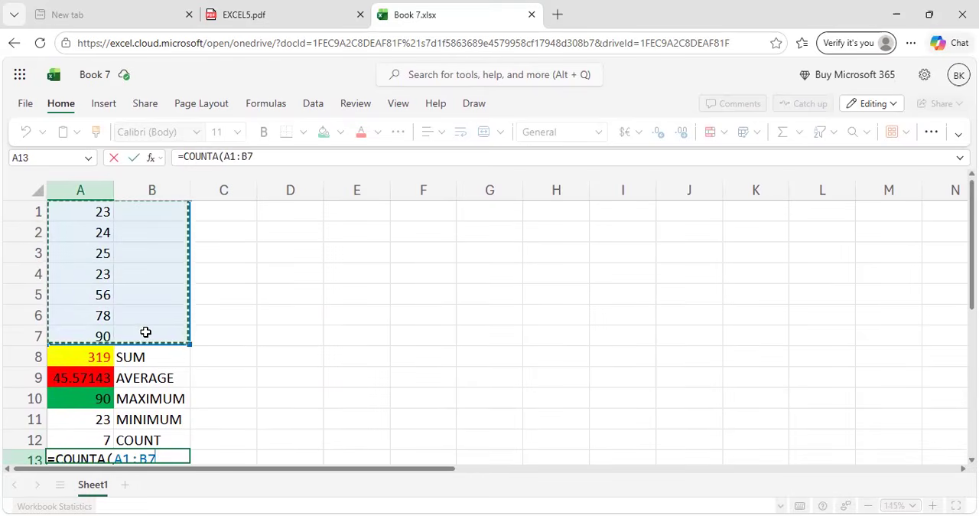
scroll(145, 330, down, 3)
text())
key(Return)
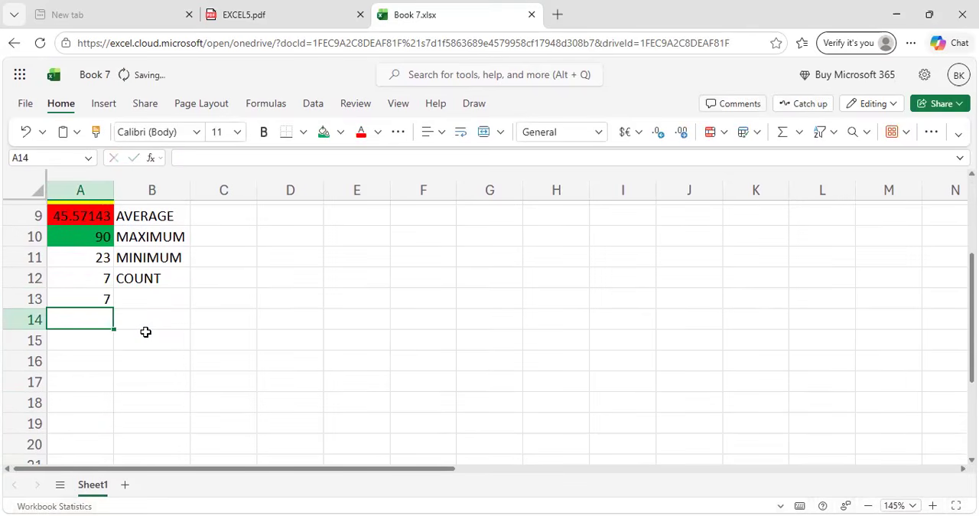
scroll(146, 331, up, 3)
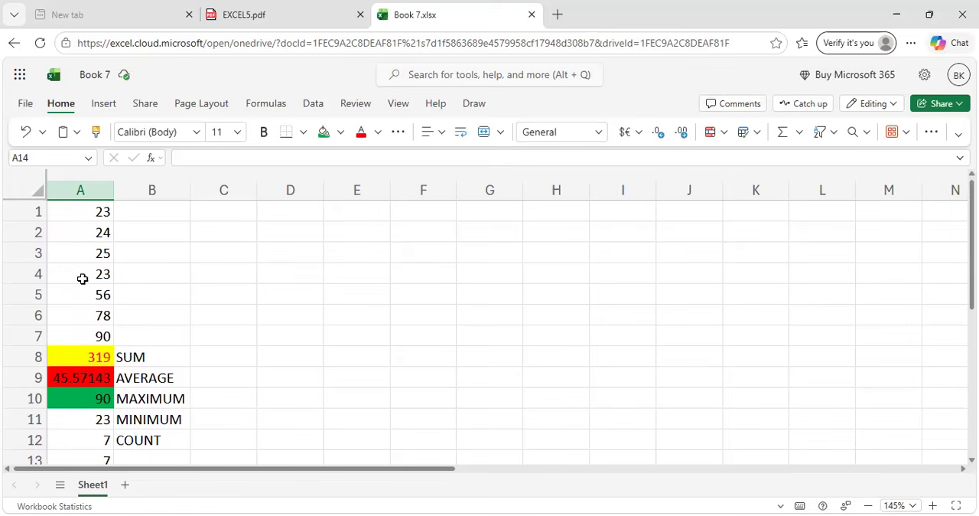
scroll(81, 335, down, 3)
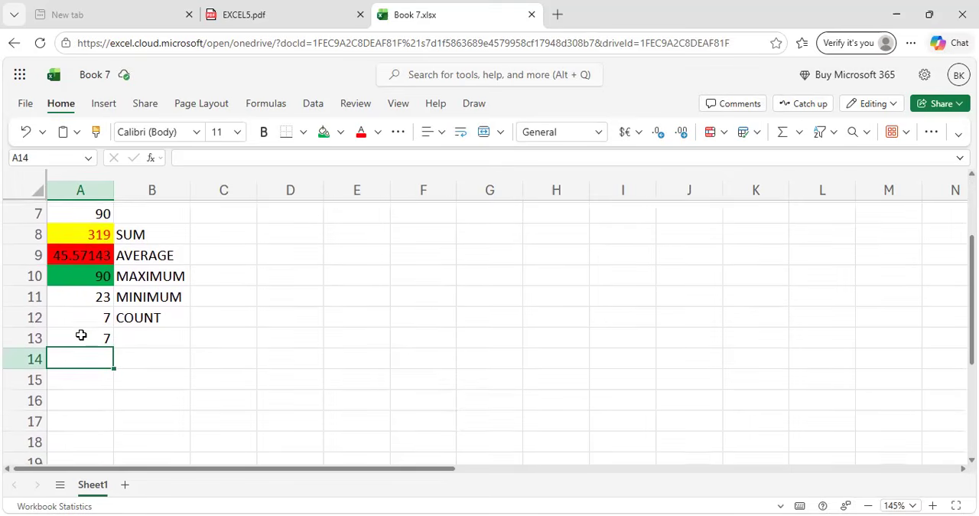
Label the non-empty cell count by entering COUNTA in cell B13.
click(134, 342)
text(NON)
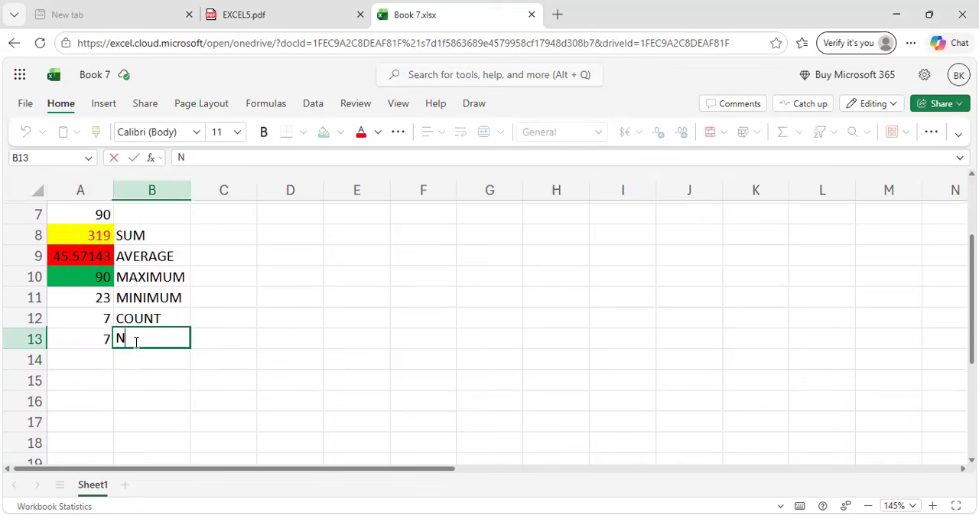
key(BackSpace)
key(BackSpace)
key(BackSpace)
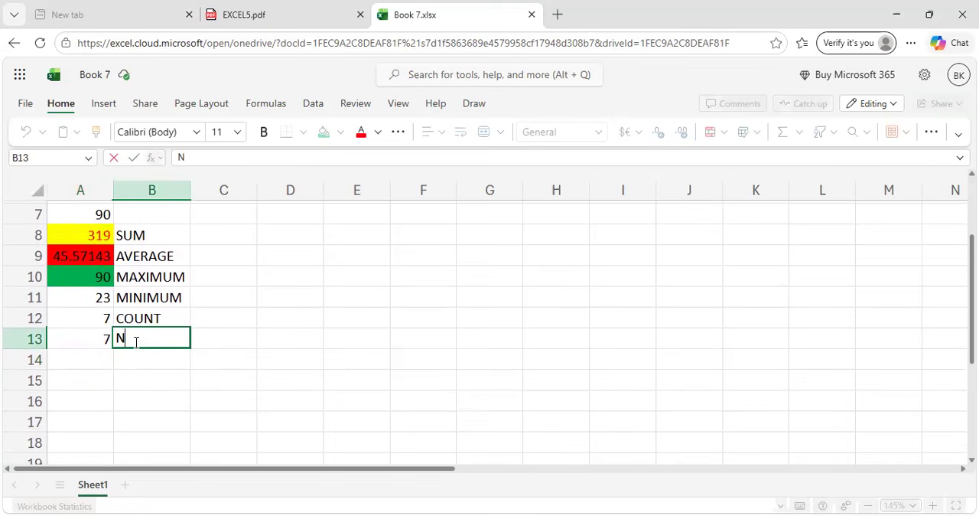
text(COUNTA)
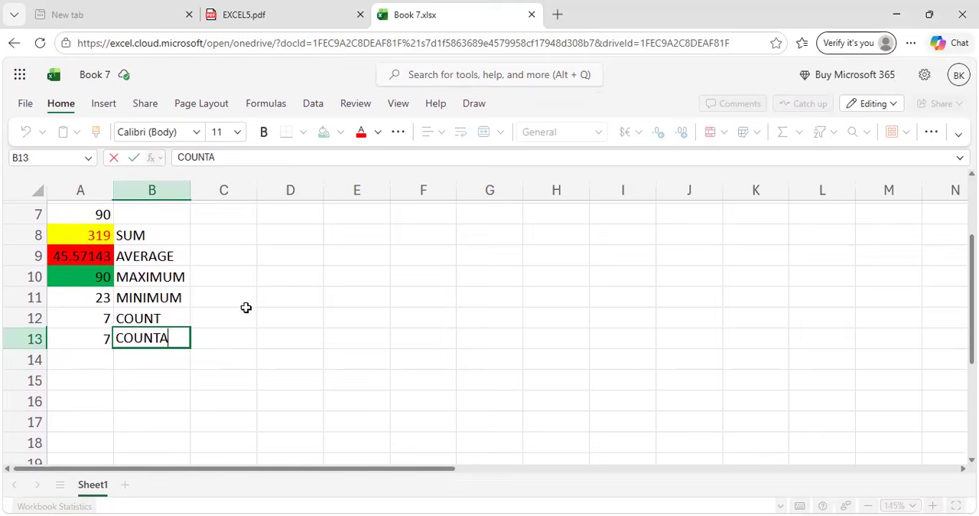
Enter the test values 3 in cell B1 and 4 in cell B2, and check the COUNTA result in cell A13.
scroll(264, 306, up, 2)
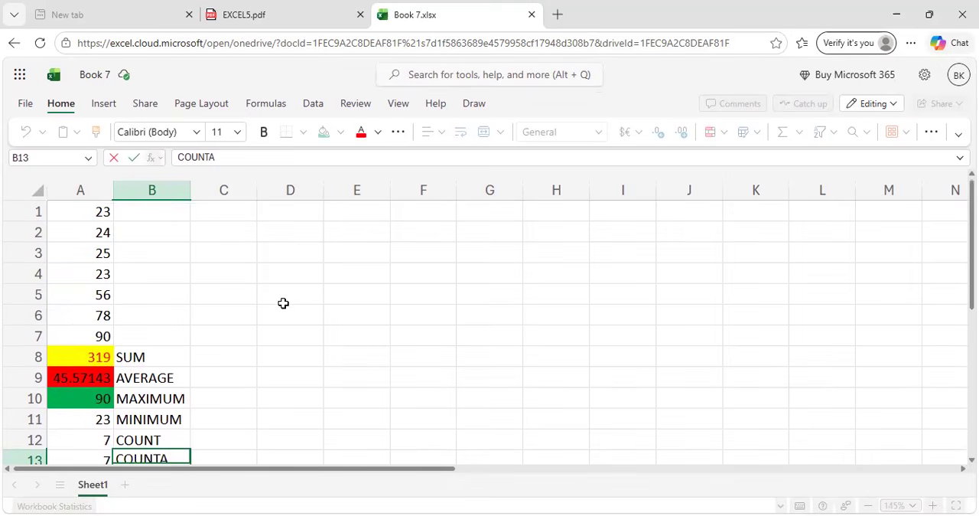
click(141, 215)
text(3)
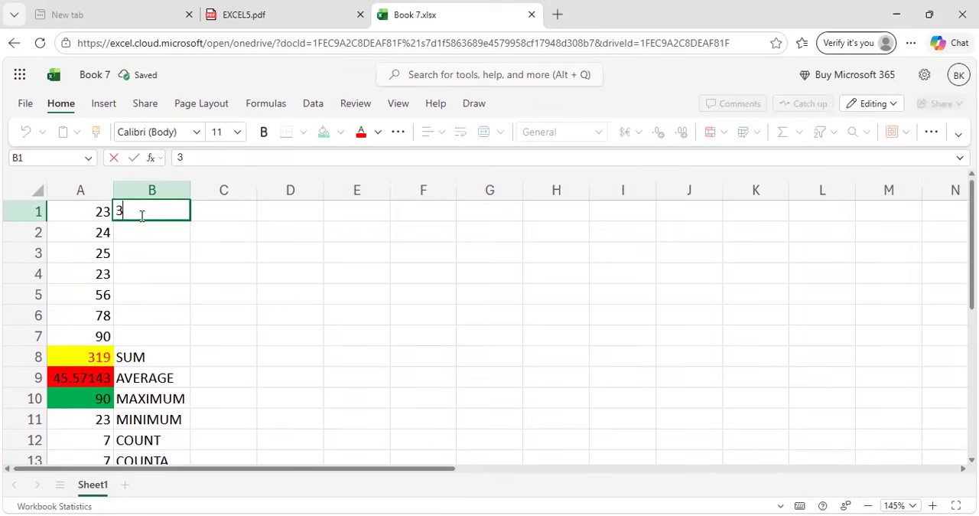
key(Return)
text(4)
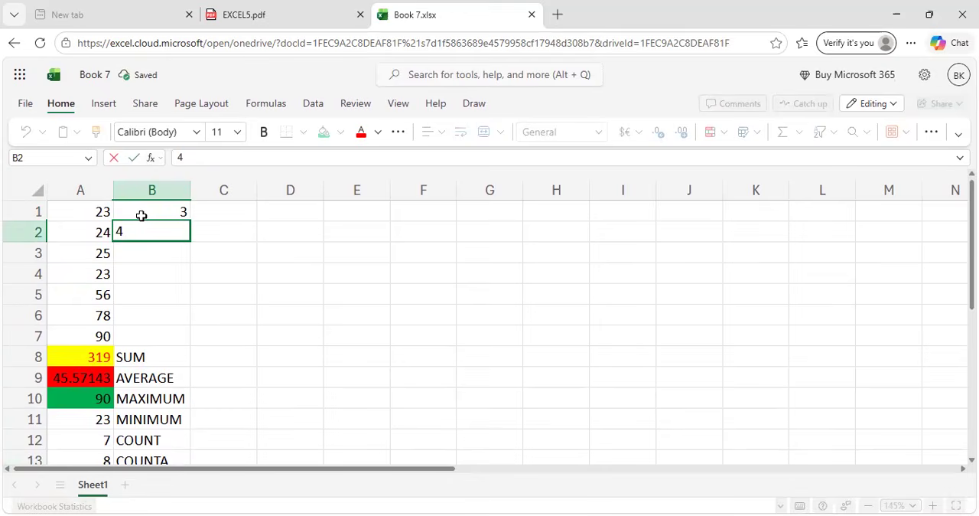
click(153, 295)
scroll(153, 295, down, 3)
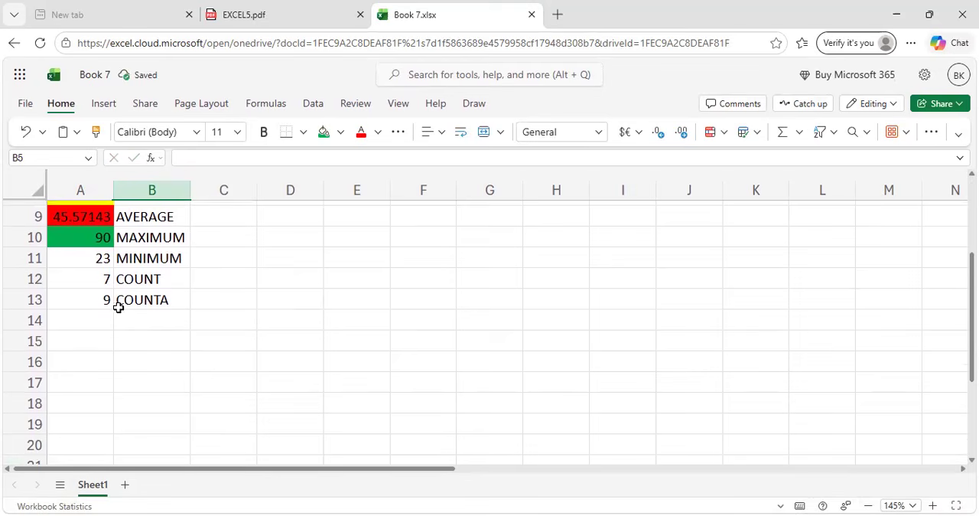
scroll(202, 327, up, 3)
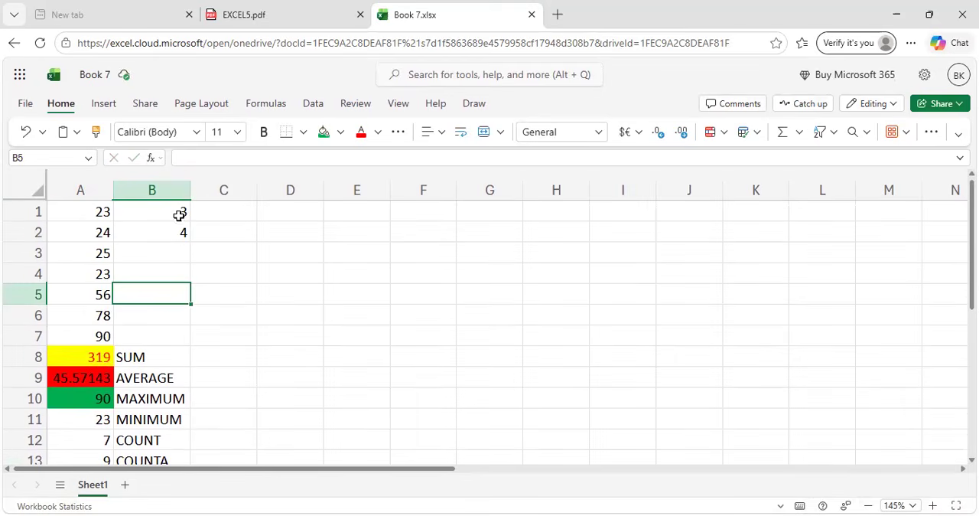
scroll(179, 291, down, 5)
scroll(183, 310, up, 4)
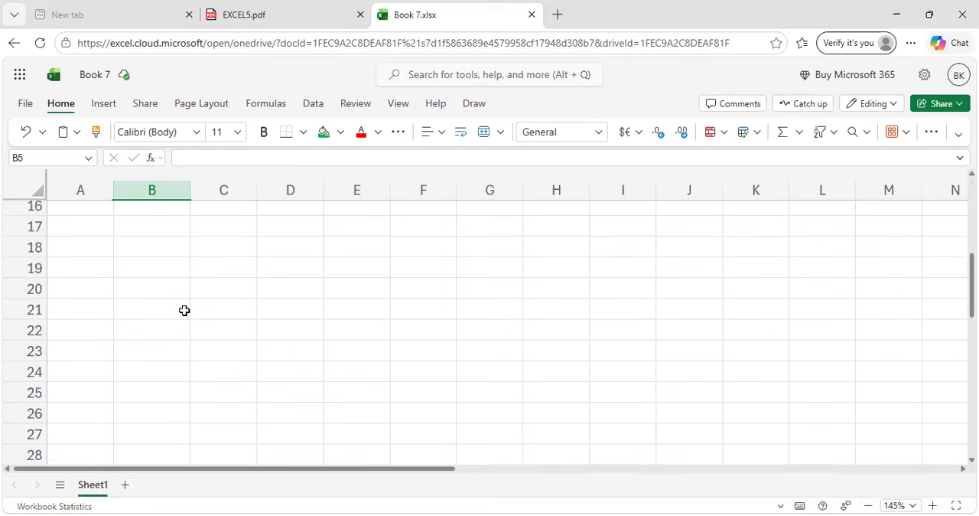
scroll(175, 280, up, 3)
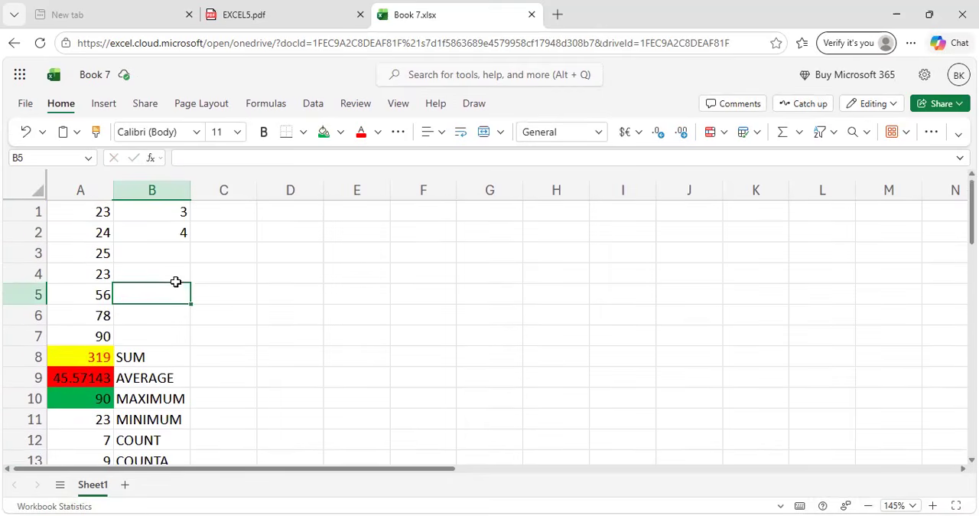
Clear the test values from cells B2 and B1.
click(159, 231)
key(BackSpace)
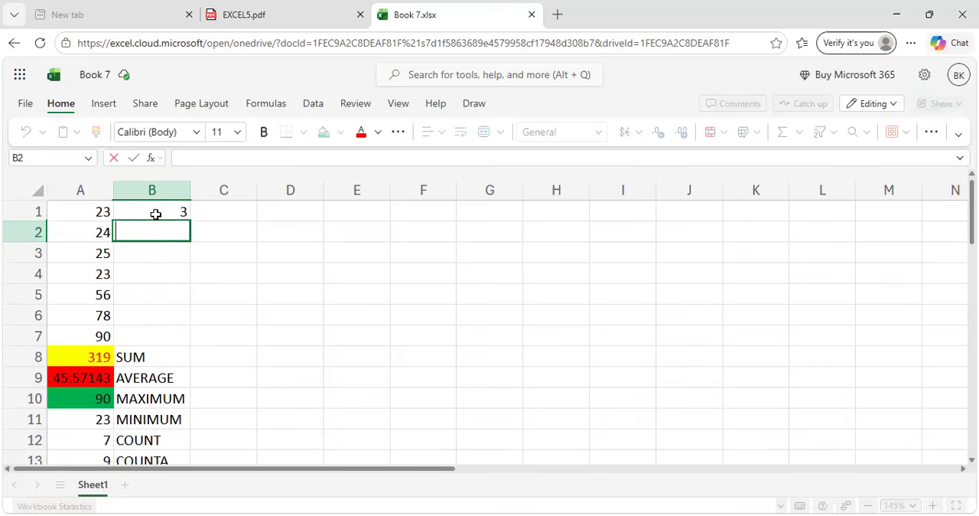
click(157, 212)
key(Delete)
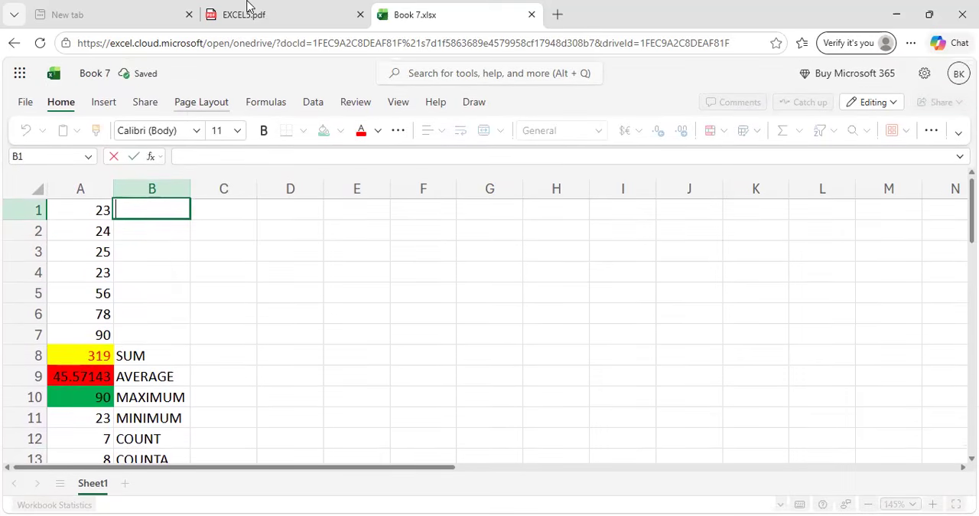
Switch to the EXCEL5.pdf guide and read the COUNTBLANK function's description and example, selecting cell A14 in the workbook for the formula.
click(247, 6)
scroll(287, 333, down, 2)
scroll(286, 332, down, 1)
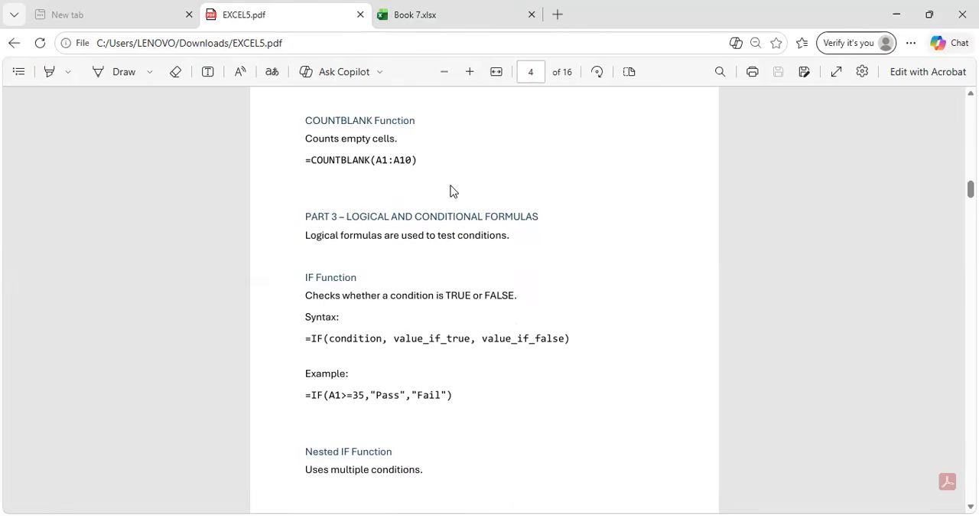
key(ctrl+Tab)
scroll(153, 294, down, 3)
click(83, 271)
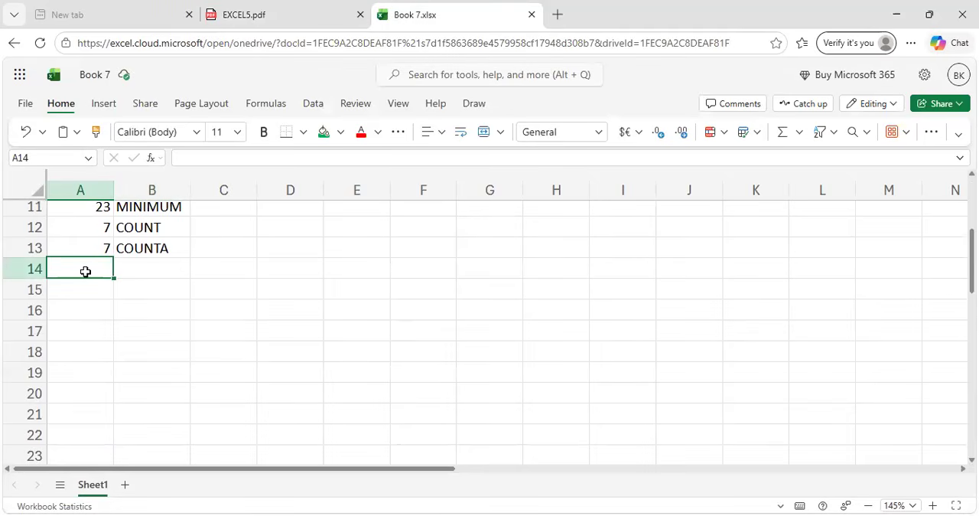
click(242, 8)
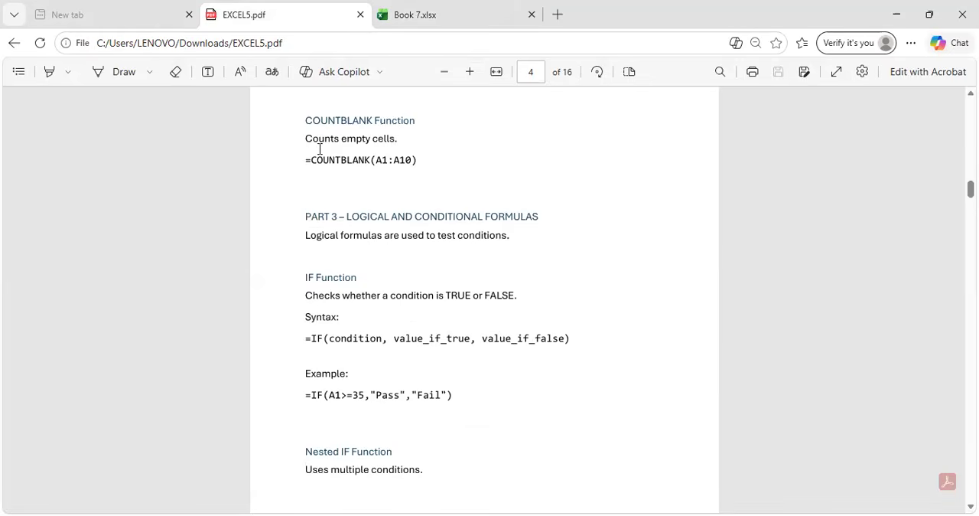
Return to the Book 7 workbook and count the empty cells in cell A14 with =COUNTBLANK(A1:C7).
key(ctrl+Tab)
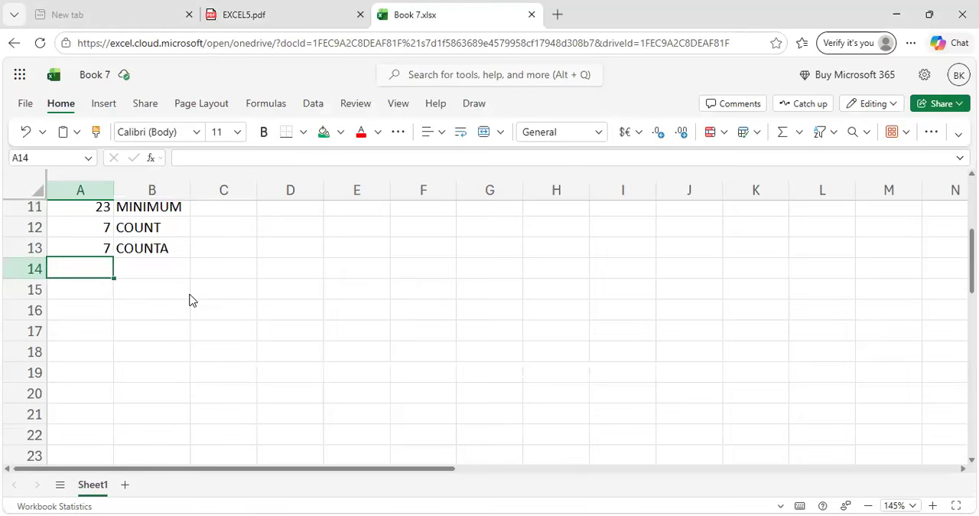
text(=C)
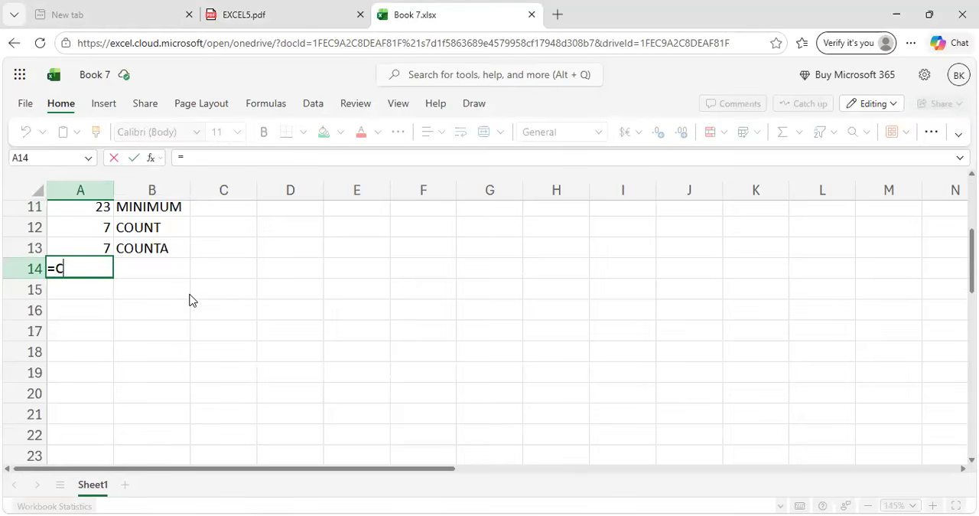
text(OUNT)
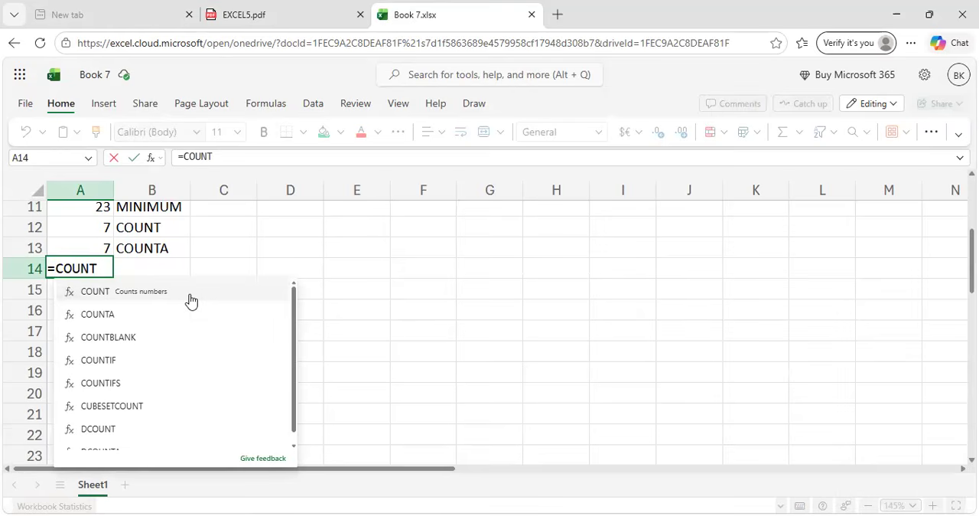
text(BLANK)
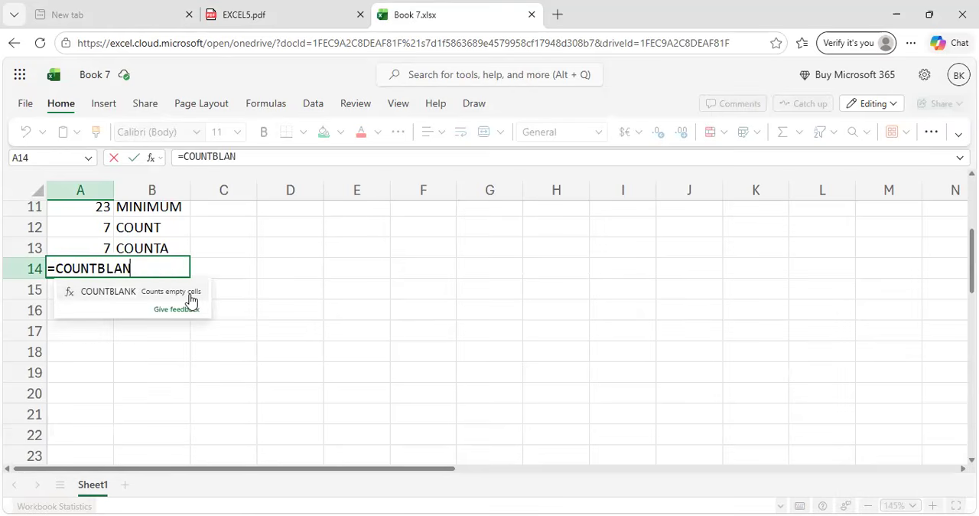
text(()
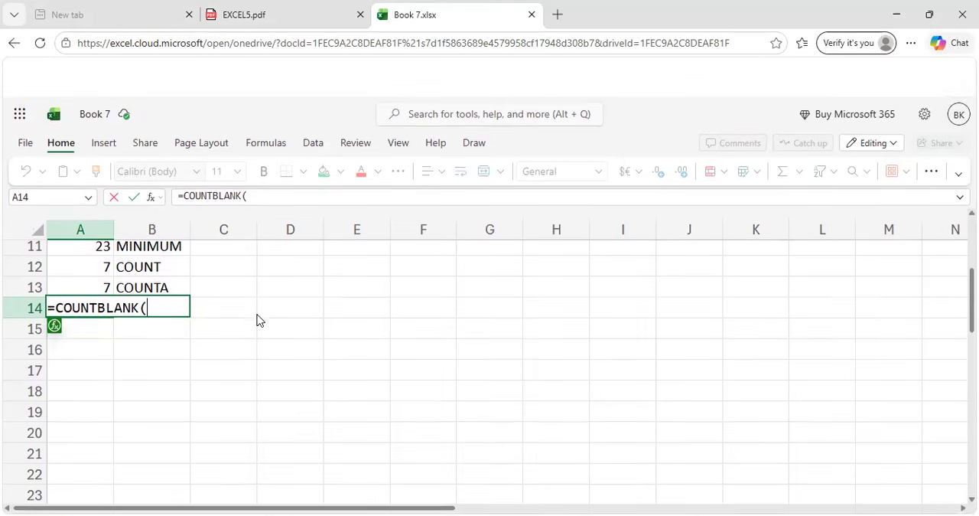
scroll(217, 253, up, 3)
scroll(217, 252, up, 1)
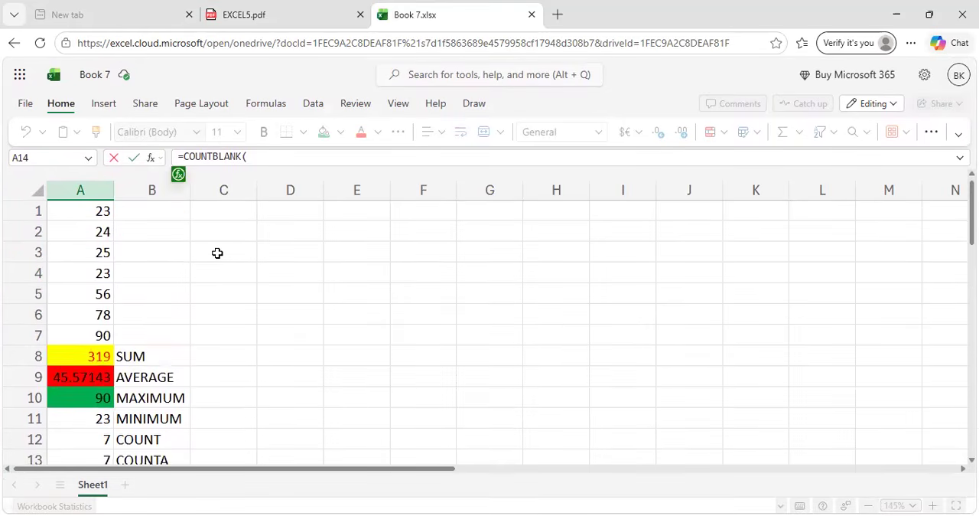
click(86, 208)
drag(86, 209, 218, 340)
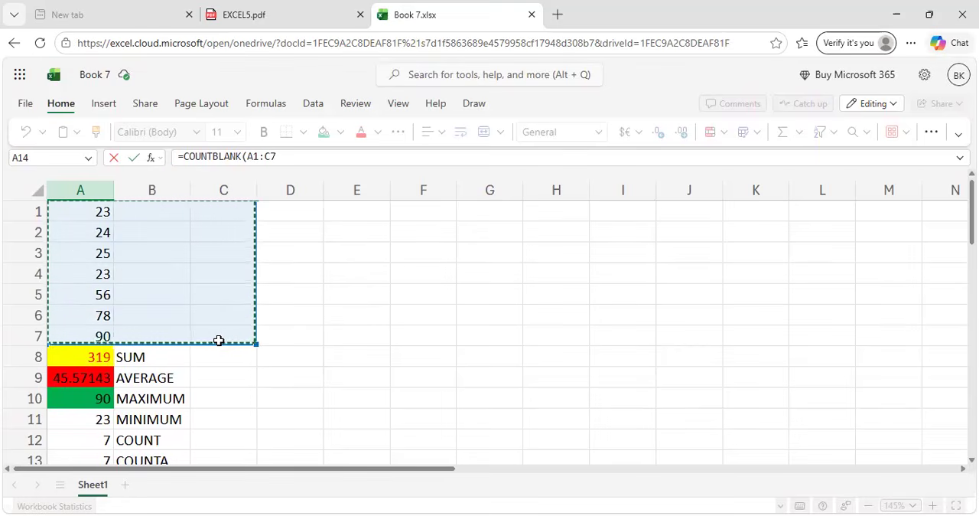
scroll(219, 340, down, 2)
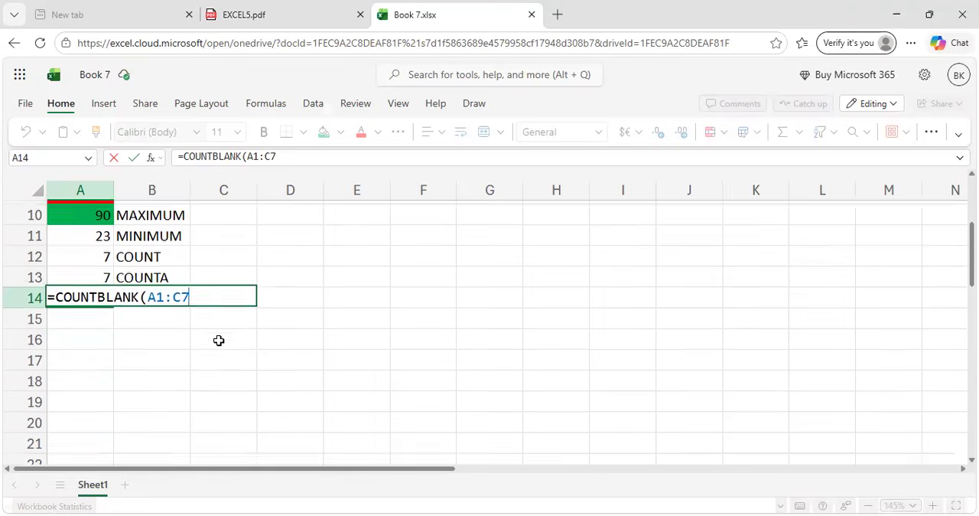
text())
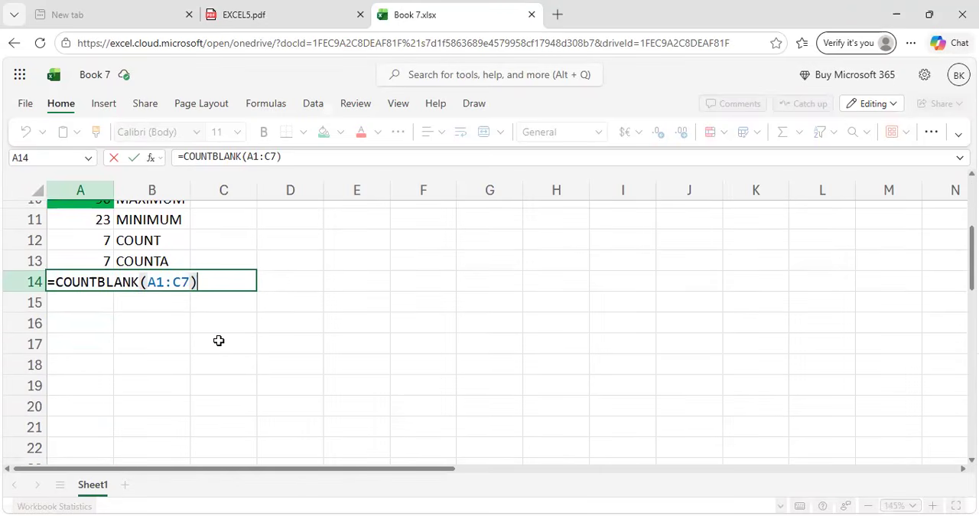
key(Return)
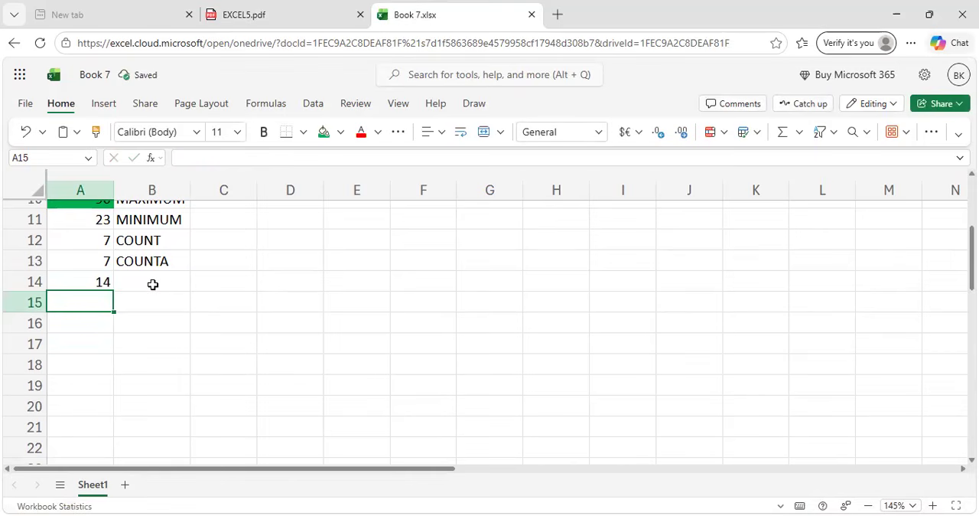
Check the blank cells in the data range and label their count by entering COUNTBLANK in cell B14.
click(153, 284)
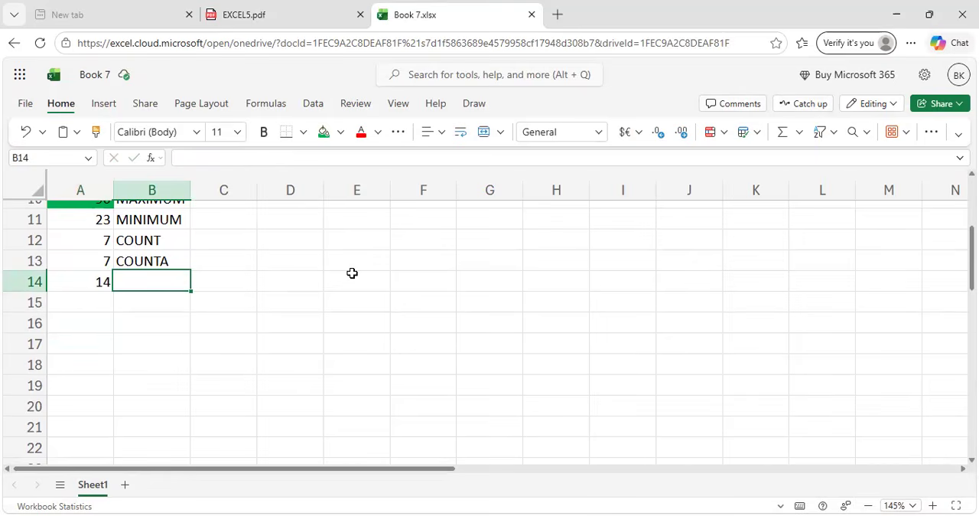
scroll(352, 273, up, 5)
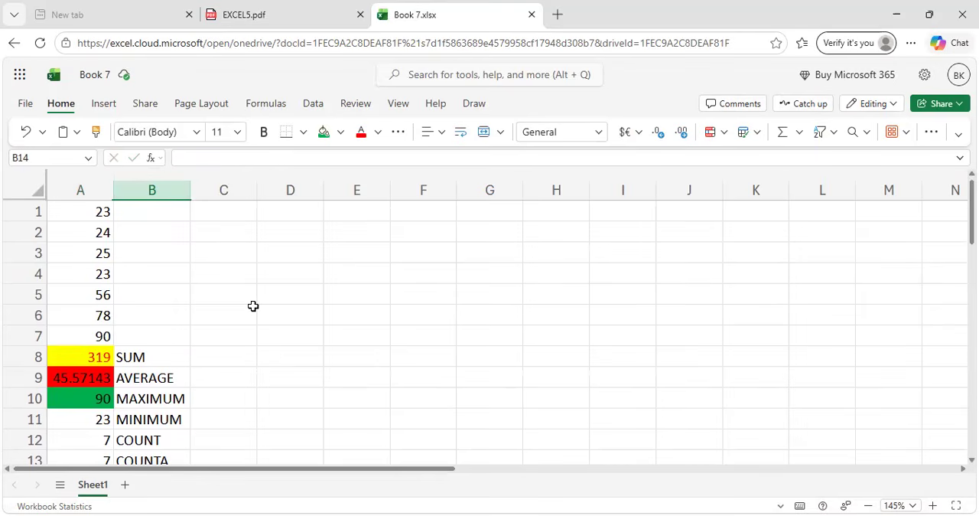
scroll(252, 305, down, 16)
scroll(219, 426, up, 10)
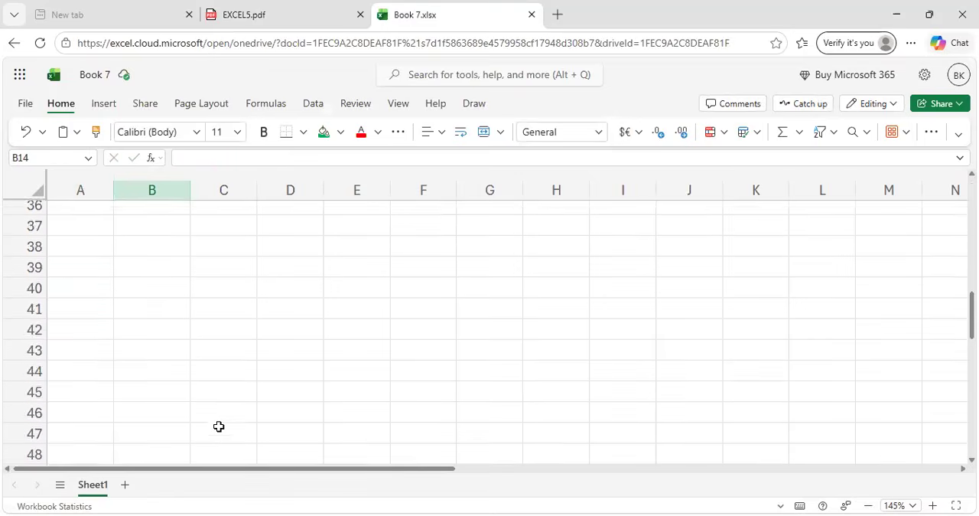
scroll(219, 426, up, 6)
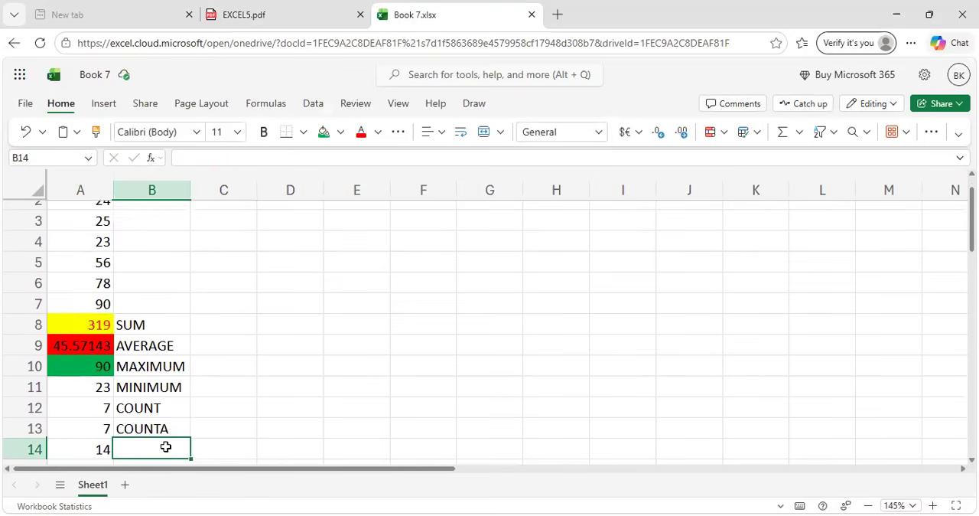
text(COUNTA)
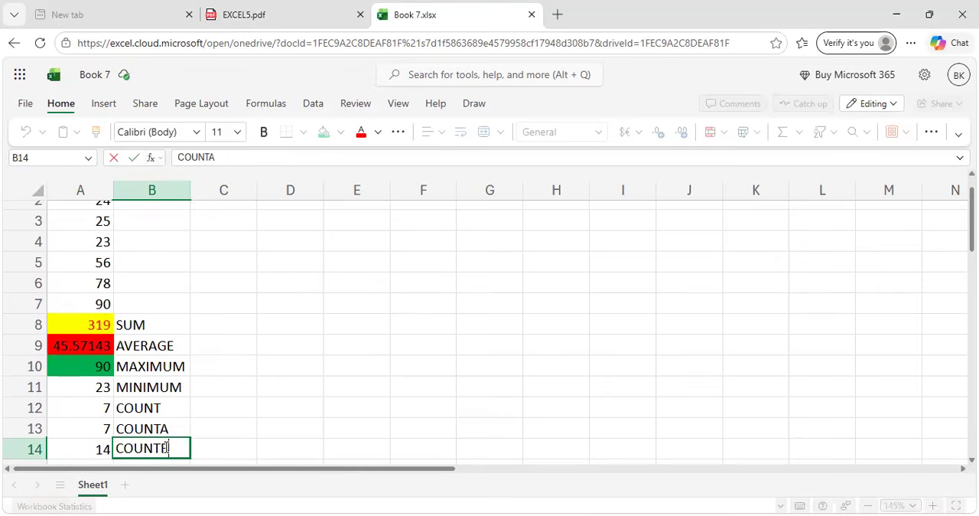
key(BackSpace)
text(BLANK)
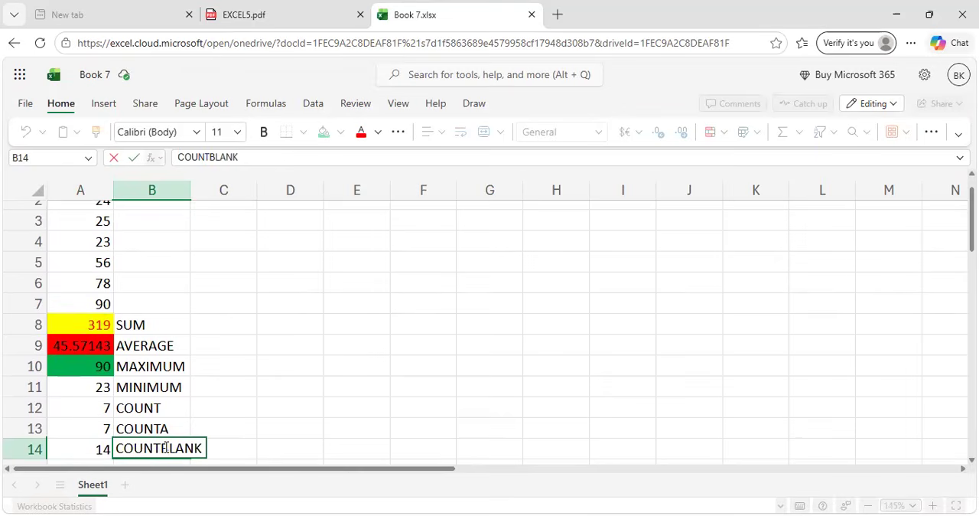
scroll(211, 432, down, 5)
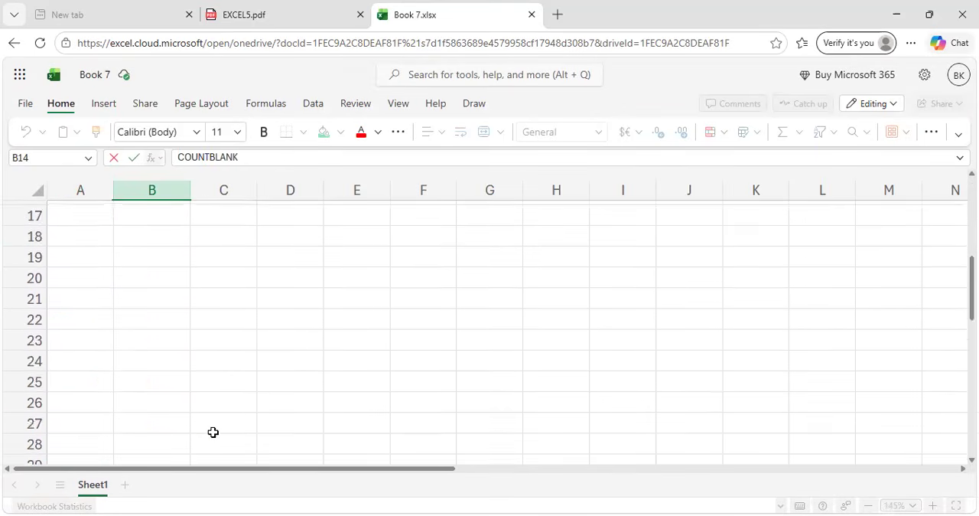
scroll(212, 432, up, 3)
click(90, 336)
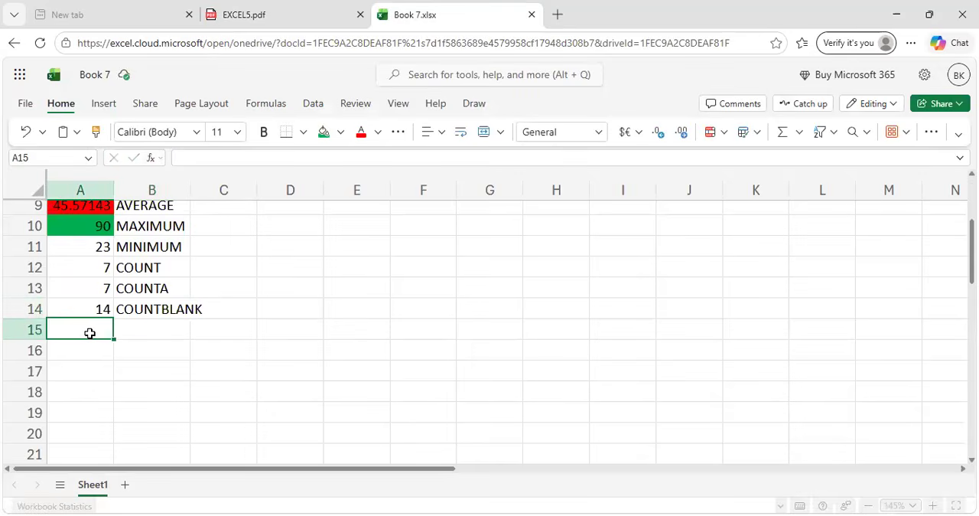
Switch to the EXCEL5.pdf guide and read the IF function's description, syntax and pass/fail example.
click(297, 9)
scroll(547, 273, down, 3)
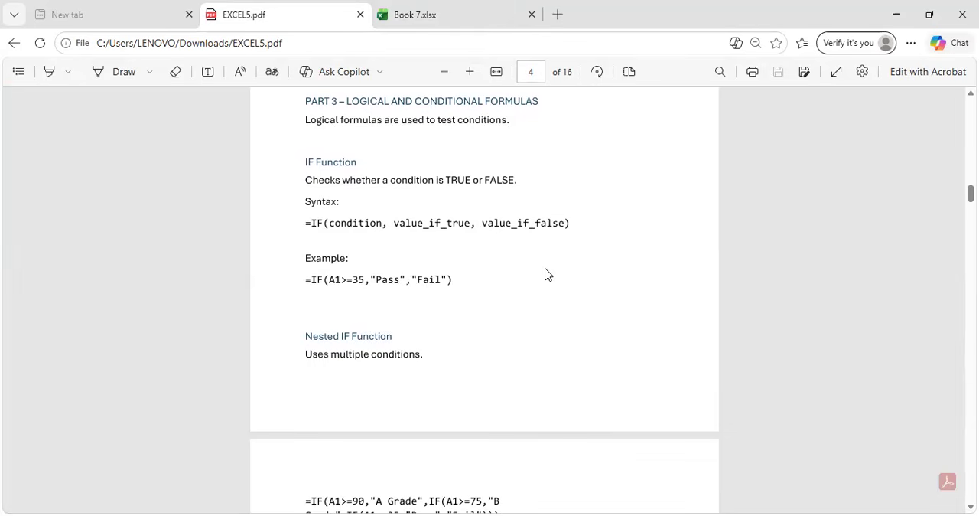
scroll(545, 274, down, 1)
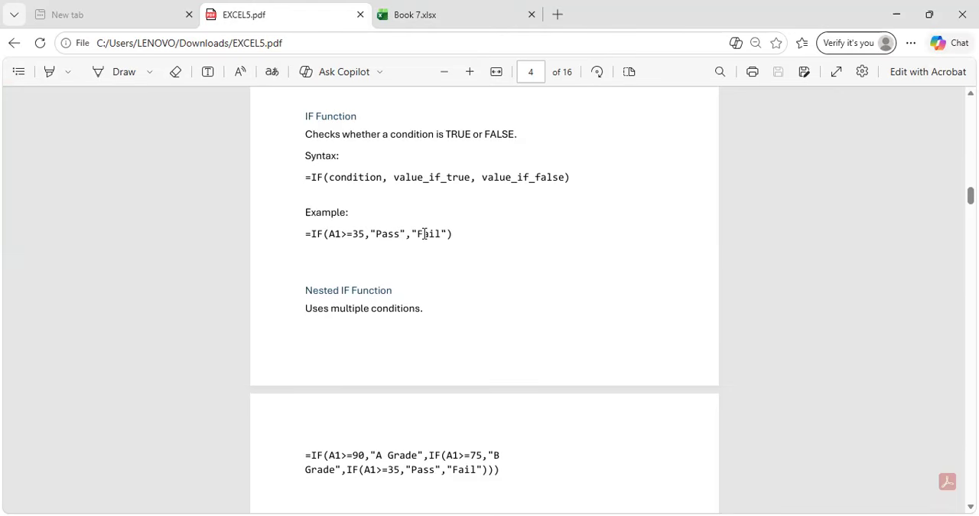
Return to the Book 7 workbook and enter =IF(A1>=35,"PASS","FAIL") in cell B1.
click(438, 7)
scroll(177, 278, up, 3)
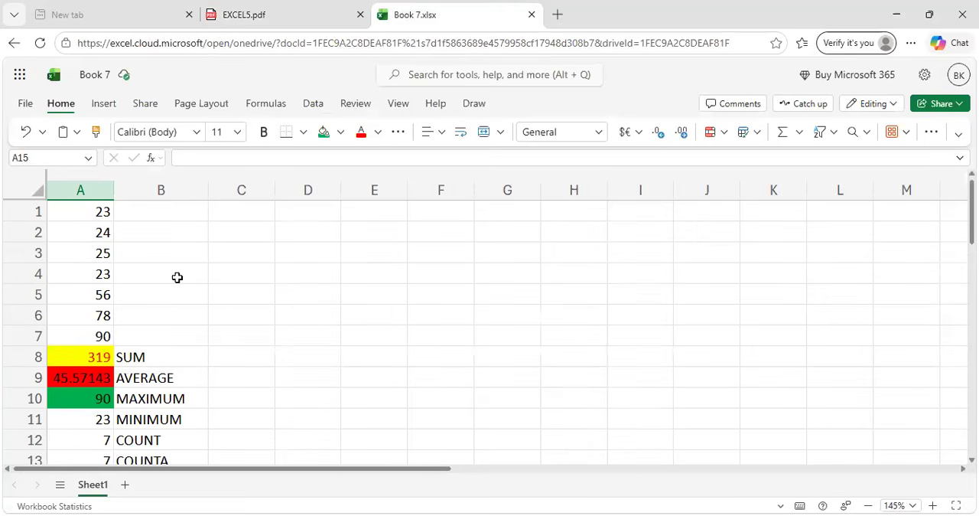
click(155, 211)
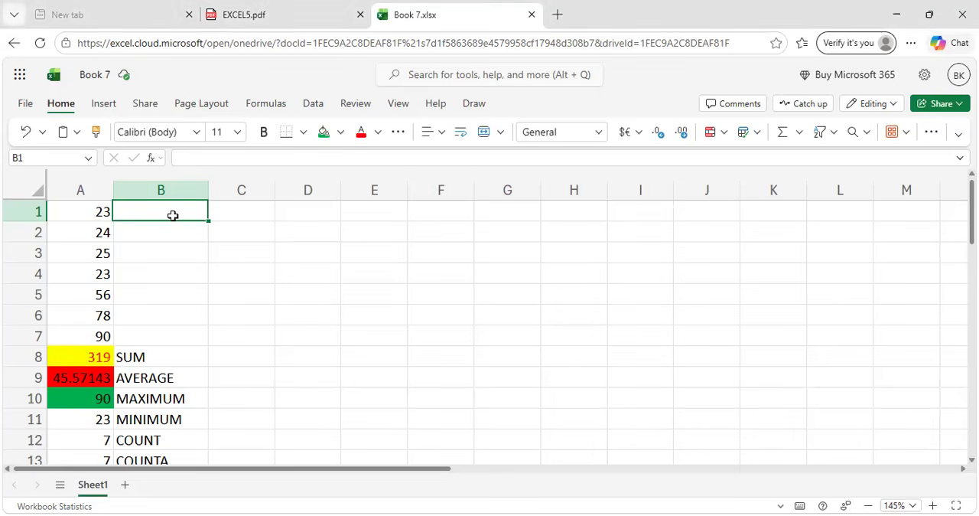
text(=IF)
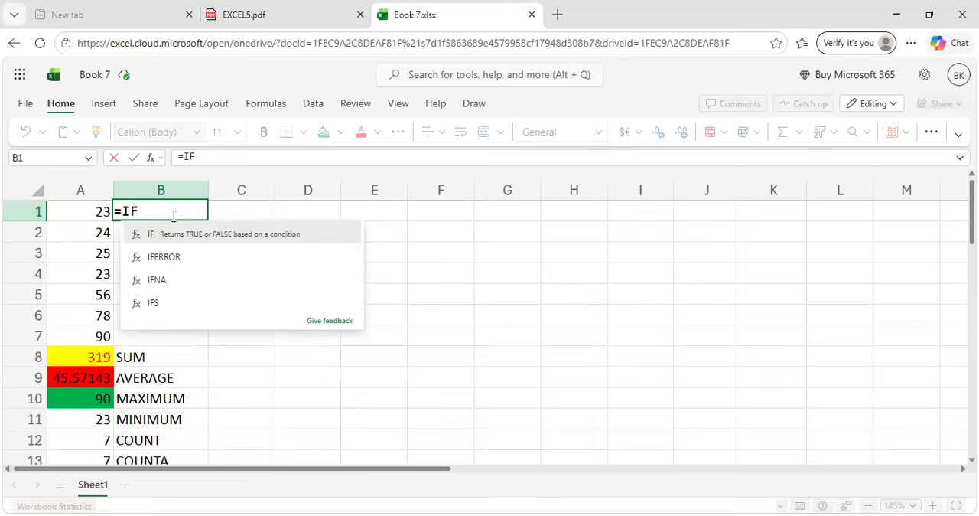
text(()
click(90, 209)
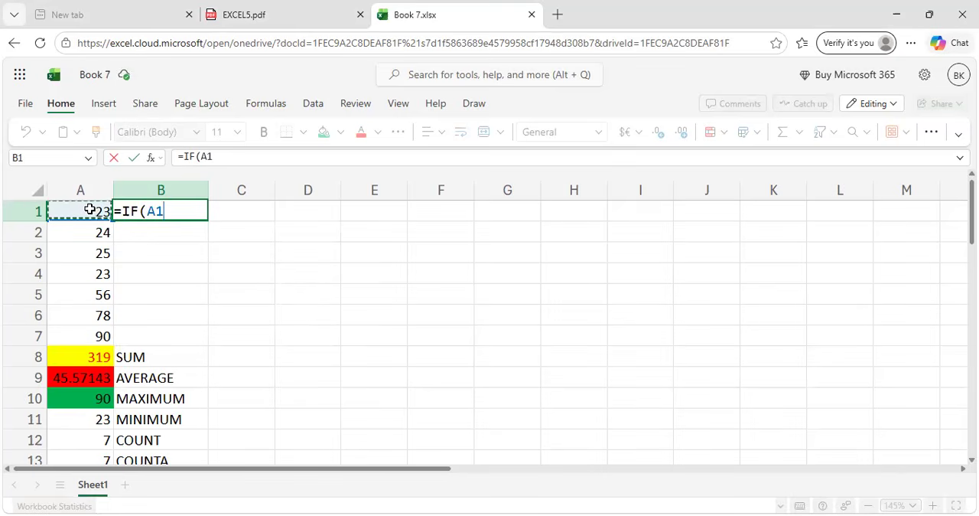
text(>=)
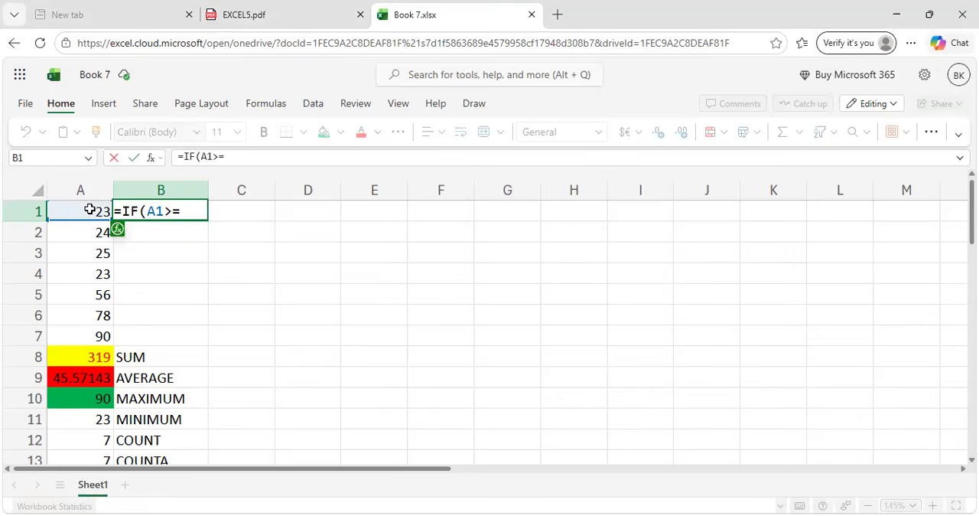
text(35,")
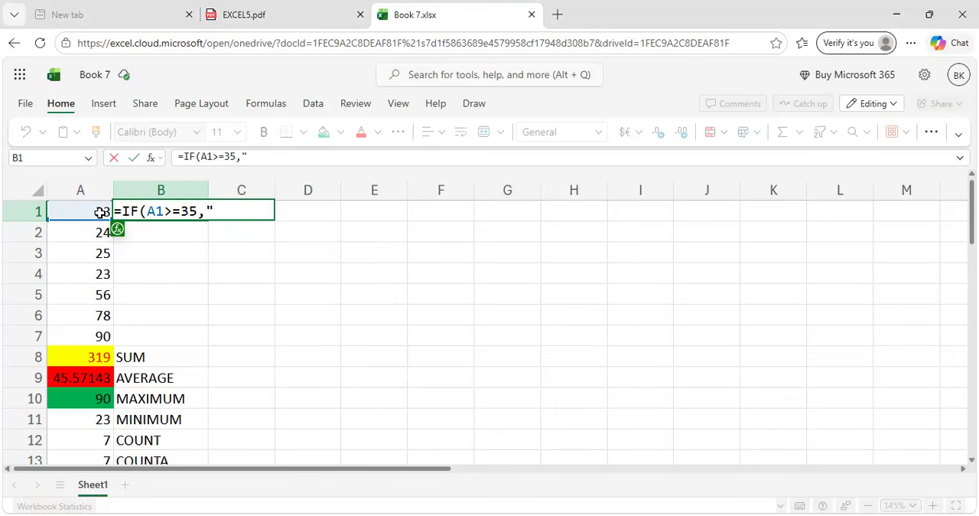
text(PASS","F)
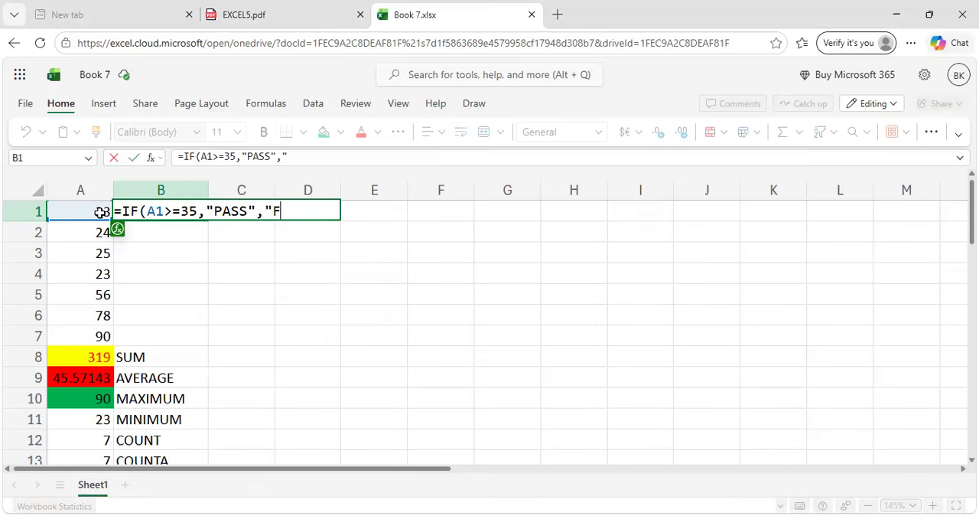
text(AIL"))
key(Return)
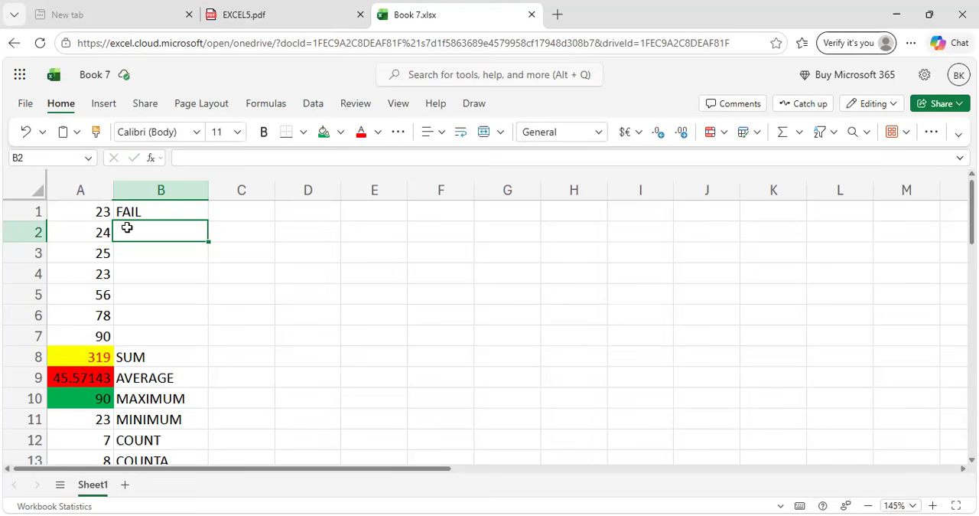
Fill the pass/fail formula from B1 down to B7 and look over the updated sheet.
click(155, 213)
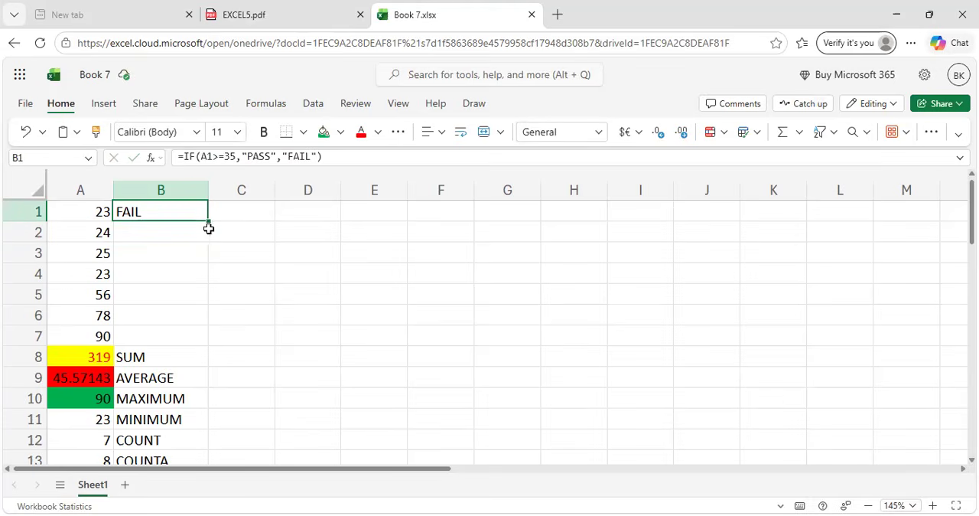
drag(209, 222, 204, 334)
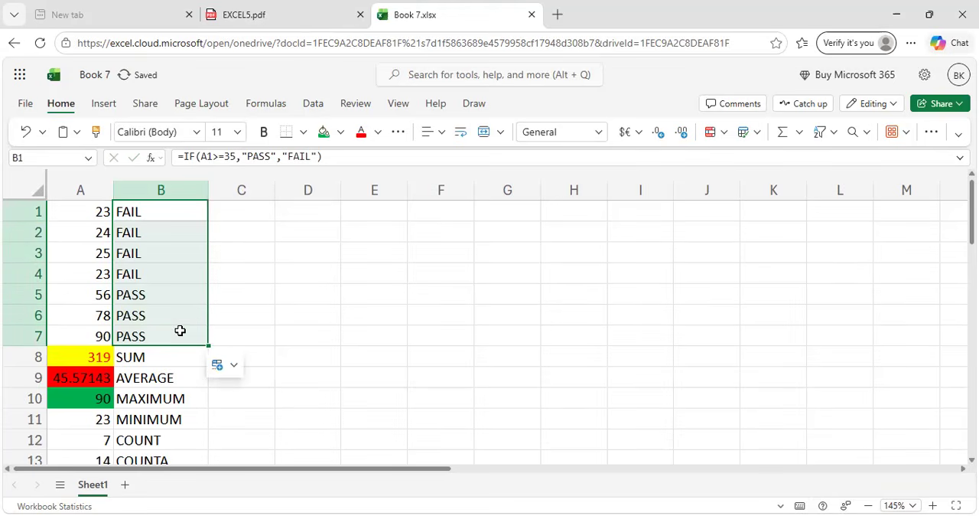
click(256, 291)
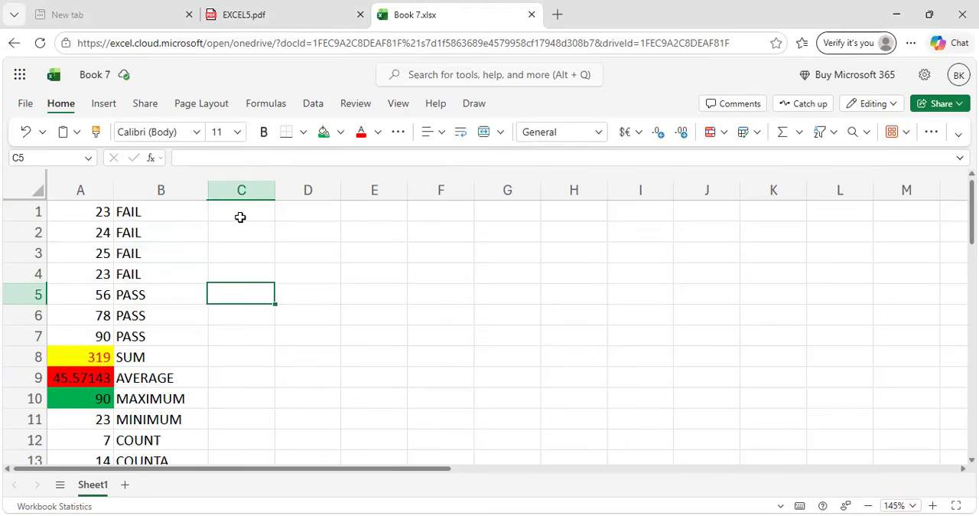
scroll(240, 217, down, 3)
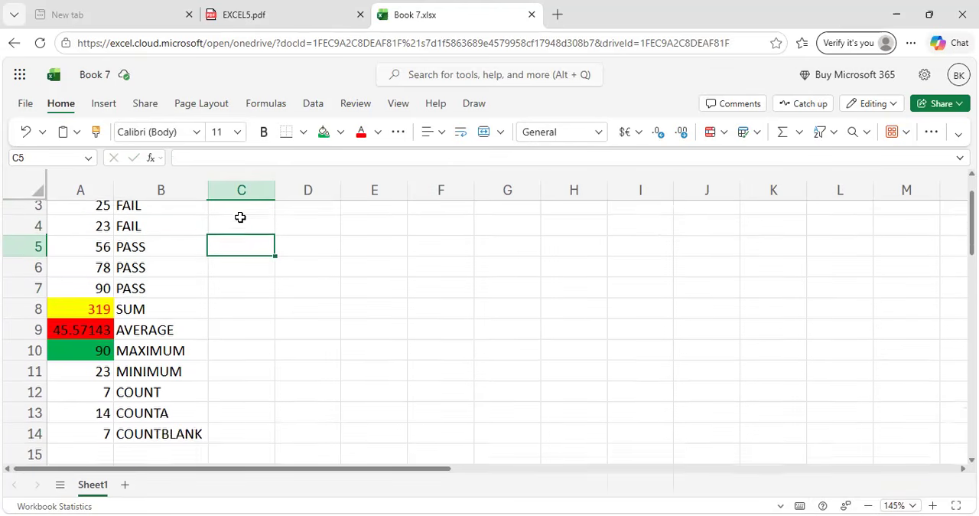
scroll(240, 218, up, 3)
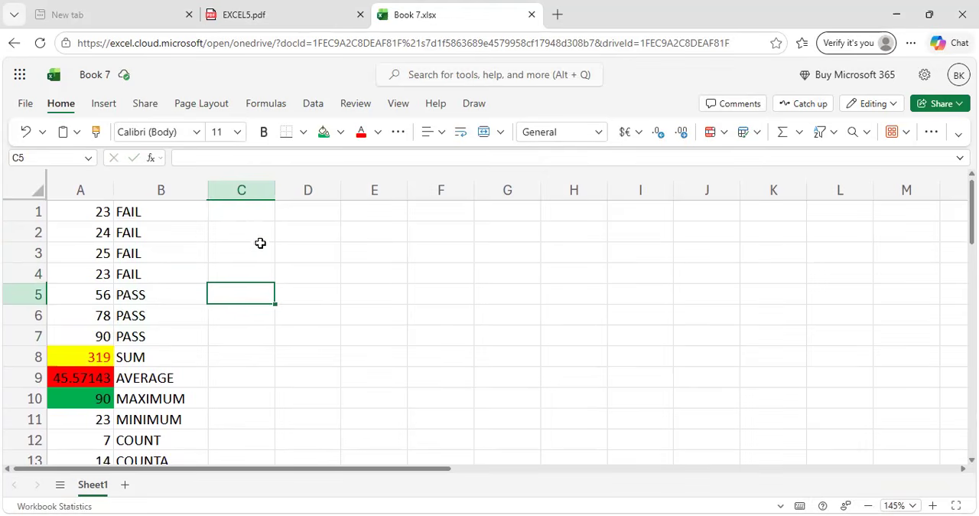
Read the Nested IF function's section and example in the EXCEL5.pdf guide, then return to the Book 7 workbook.
click(319, 6)
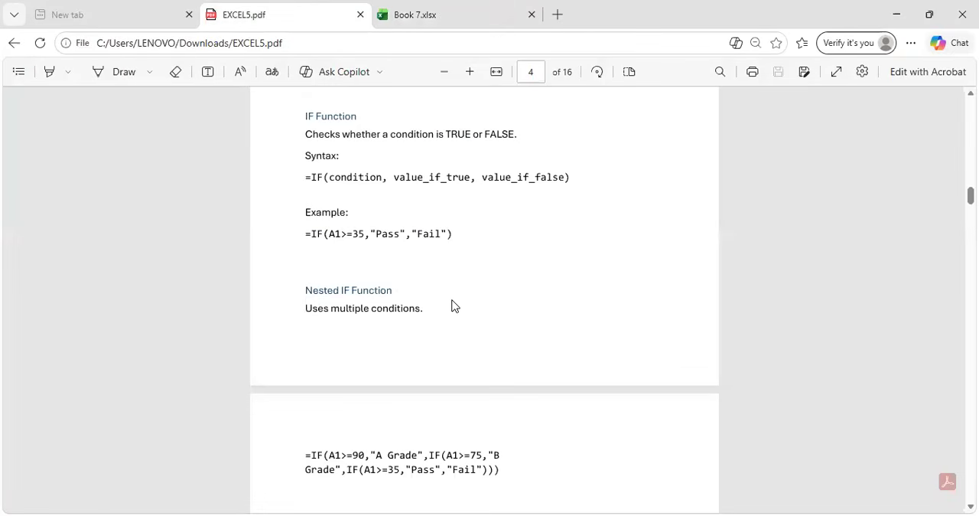
scroll(452, 306, down, 2)
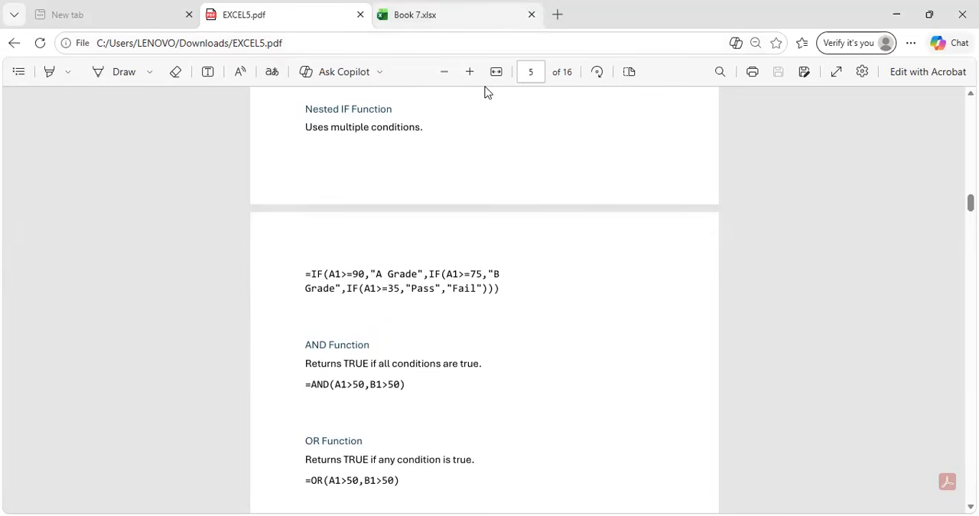
click(447, 11)
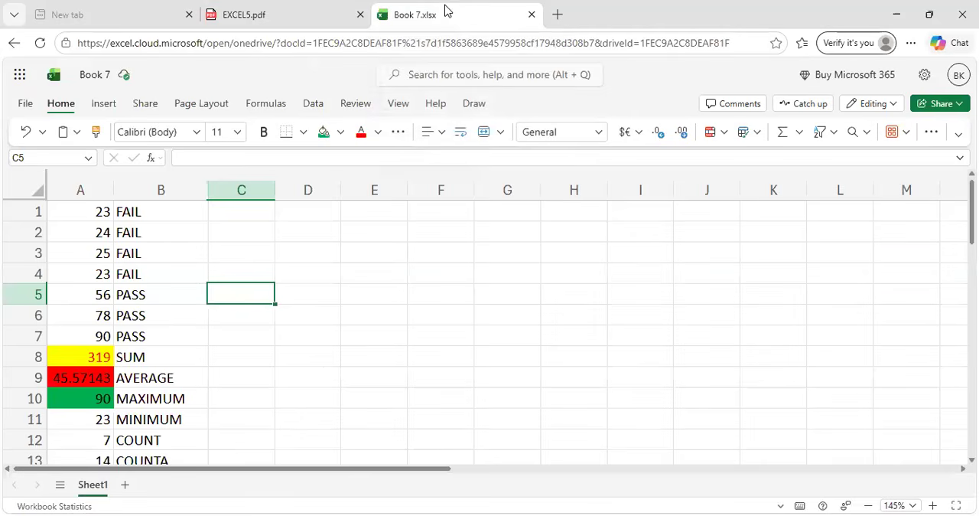
Begin a nested IF formula in cell C1 with the condition A1>=90, checking it against the guide's example.
click(233, 212)
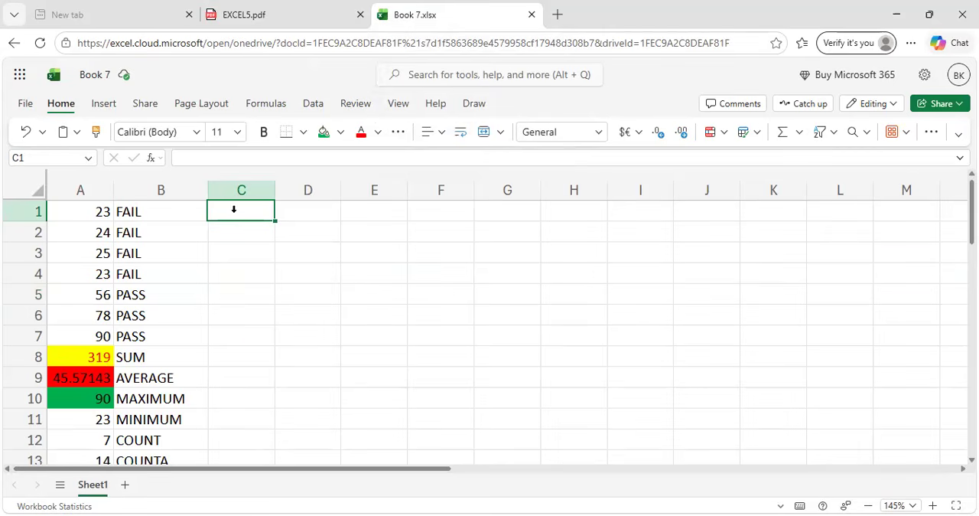
text(=)
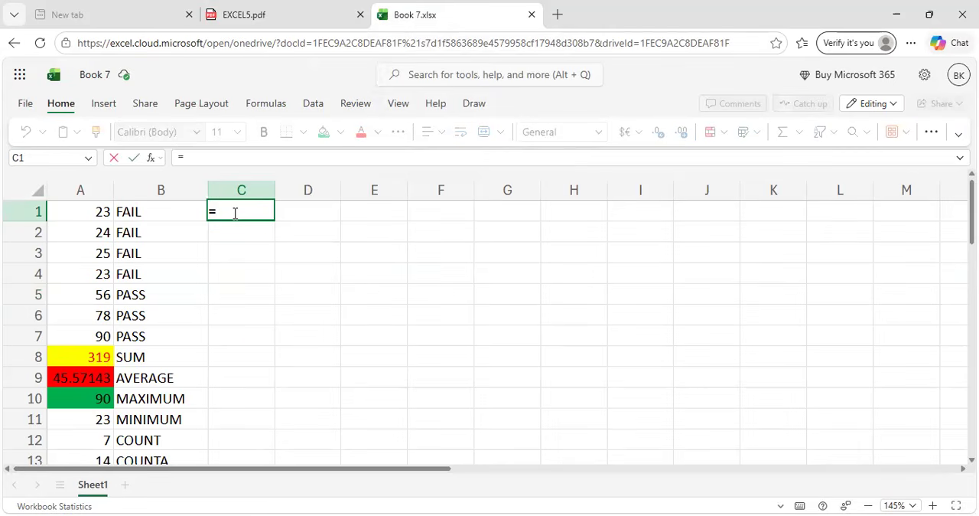
text(IF)
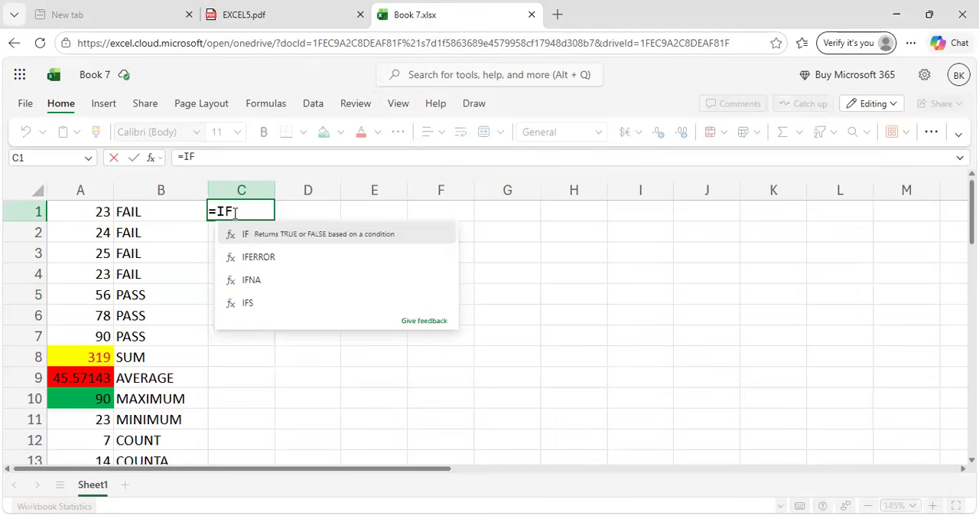
text(()
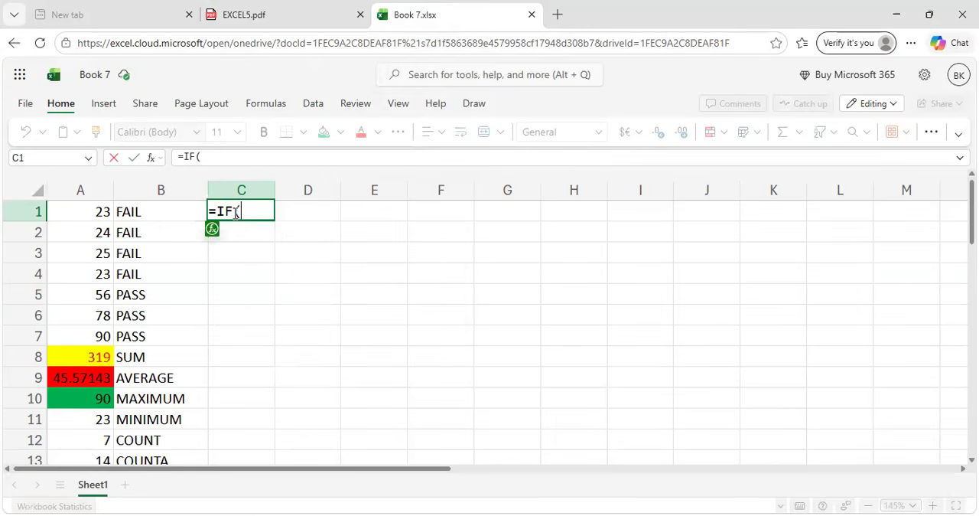
click(97, 214)
text(>=)
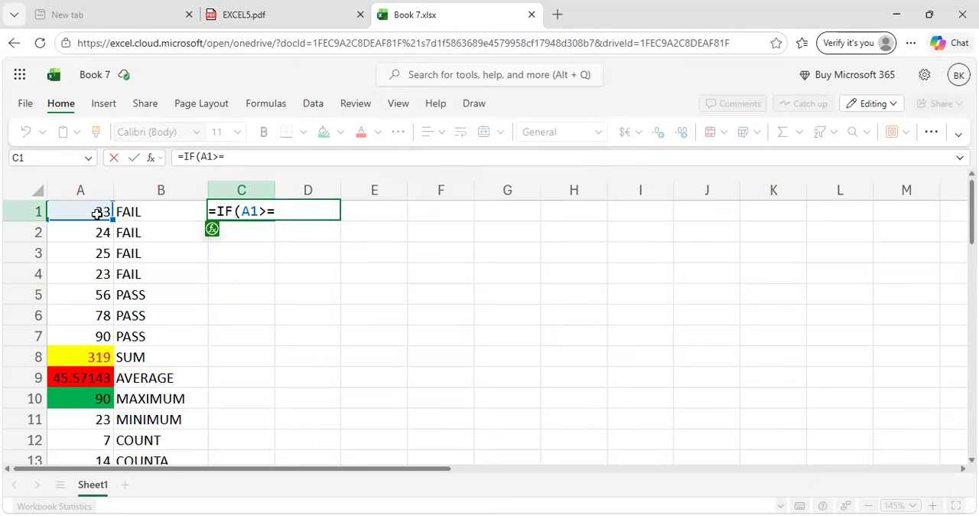
key(BackSpace)
text(=90)
click(238, 13)
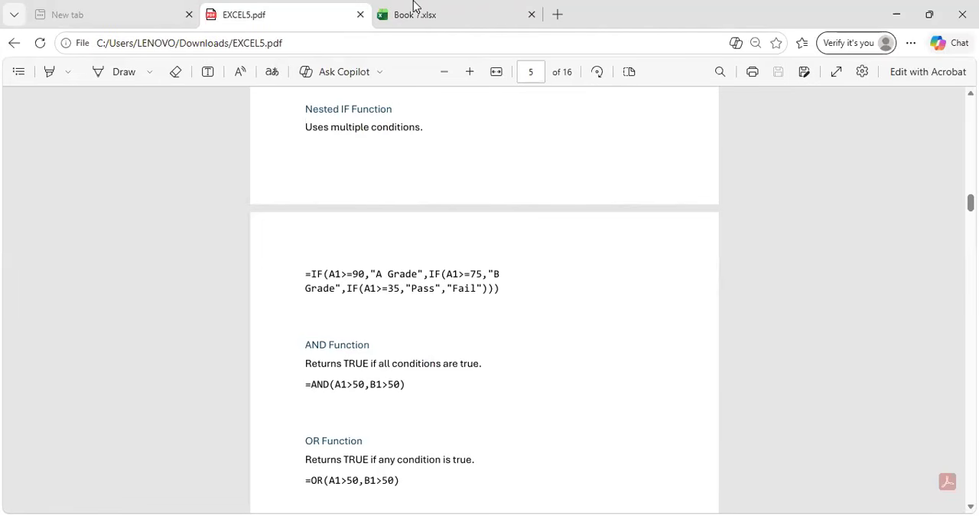
click(413, 7)
Add "A" as the true result of the C1 formula, consulting the guide's nested IF example again.
click(238, 156)
text(,)
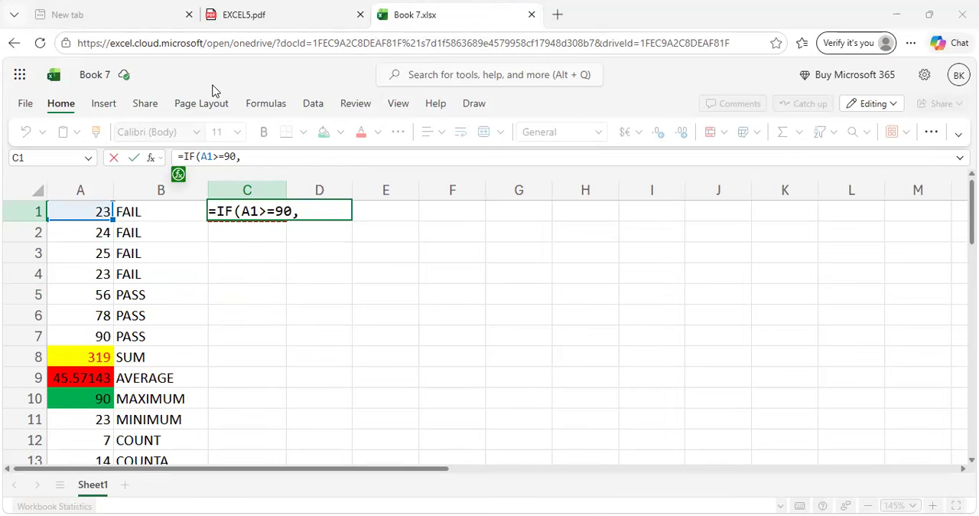
click(259, 159)
text("A)
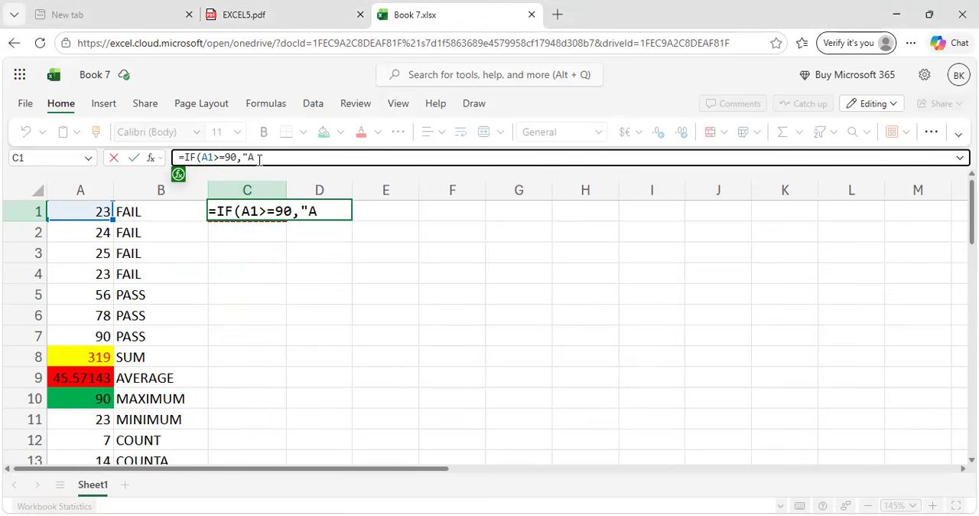
text(")
click(288, 6)
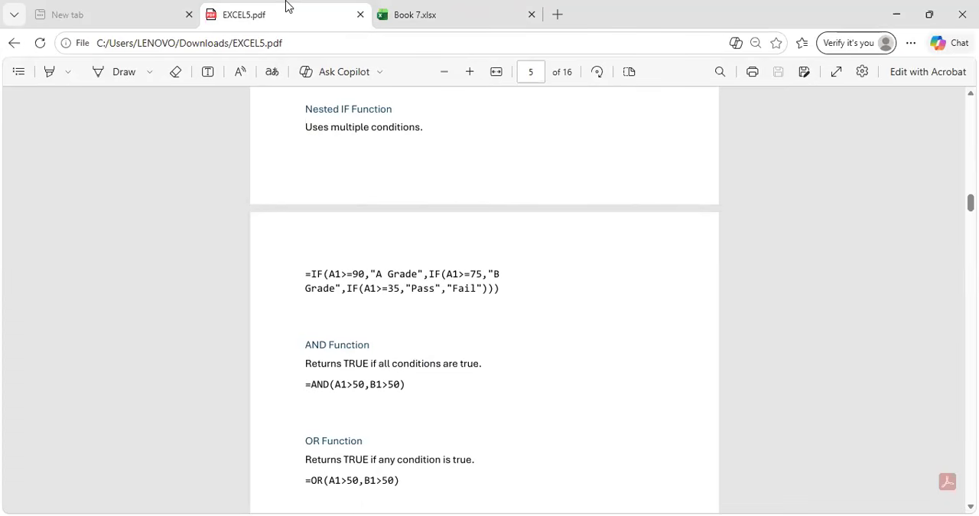
click(426, 6)
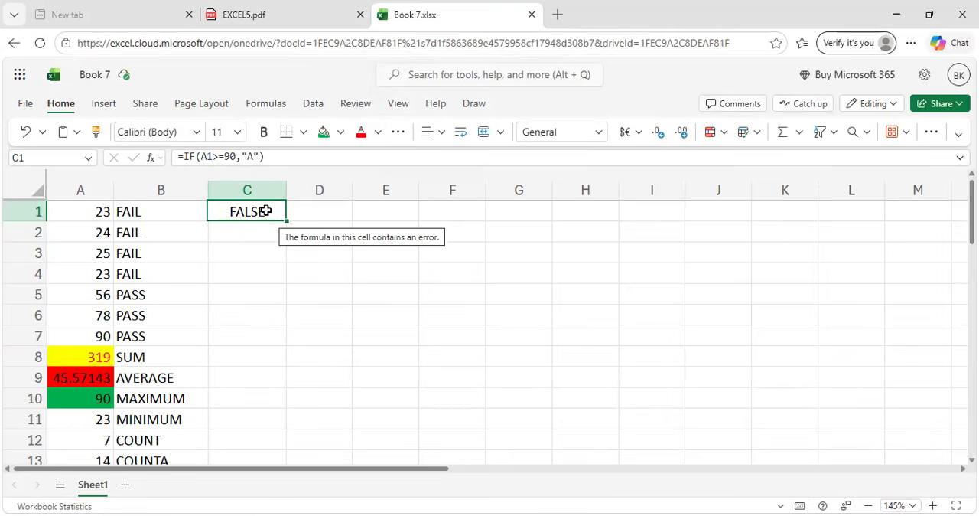
Reopen the C1 formula and append a second IF with the condition A1>=80 and "B" as its true result.
click(263, 156)
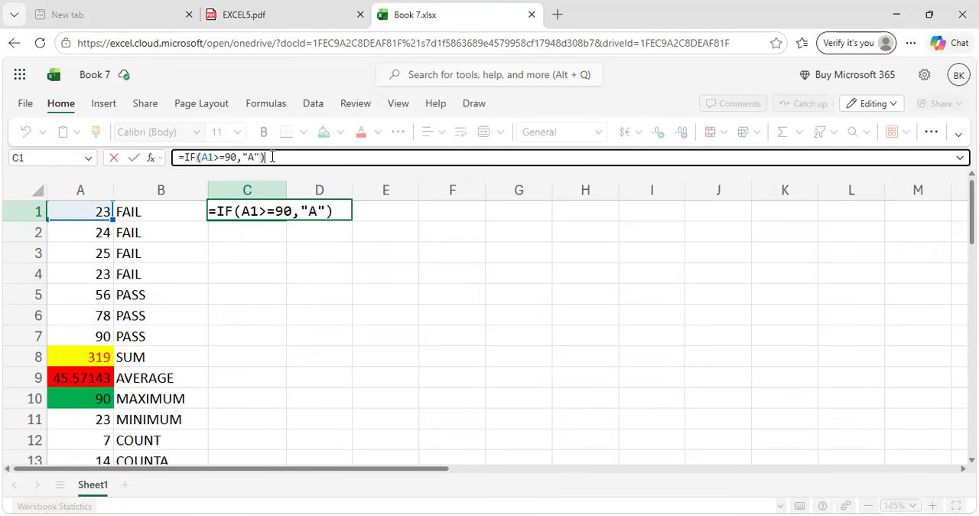
key(BackSpace)
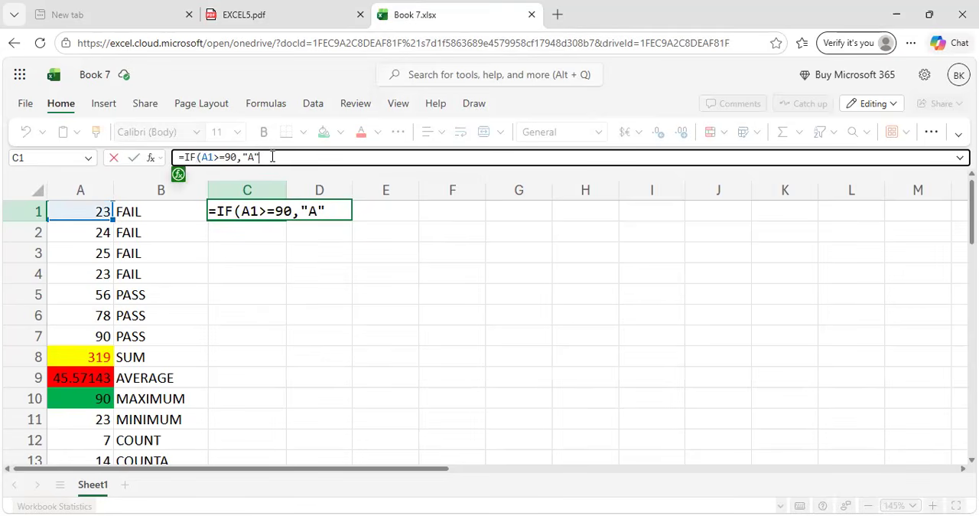
text(.IF()
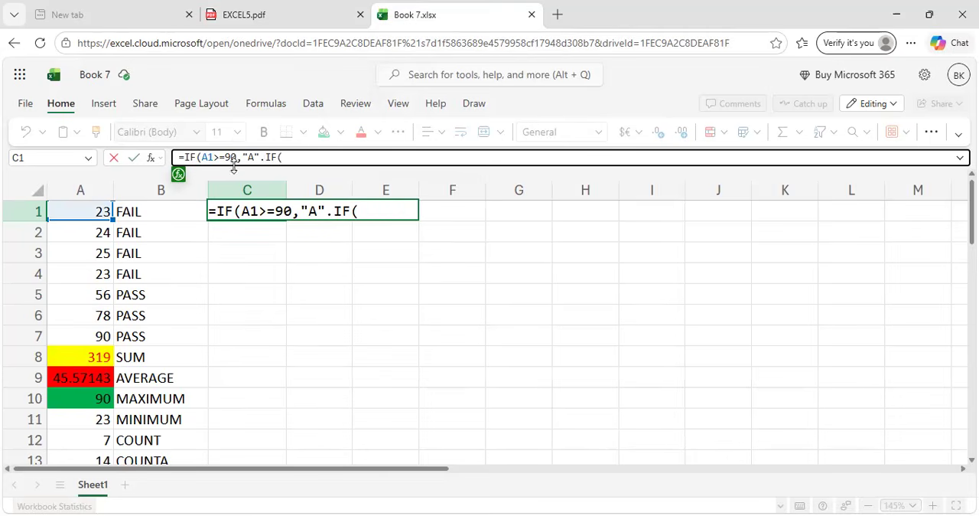
click(102, 211)
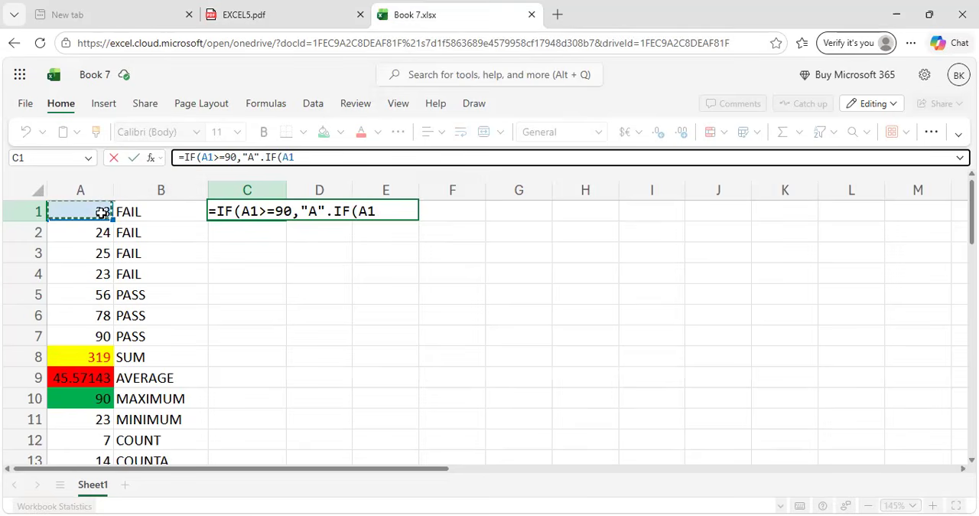
text(>)
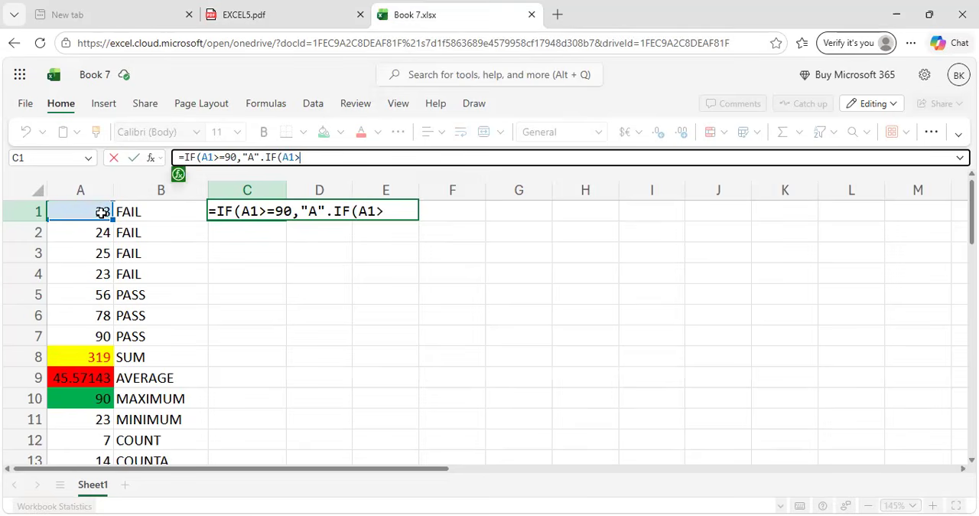
text(=80,")
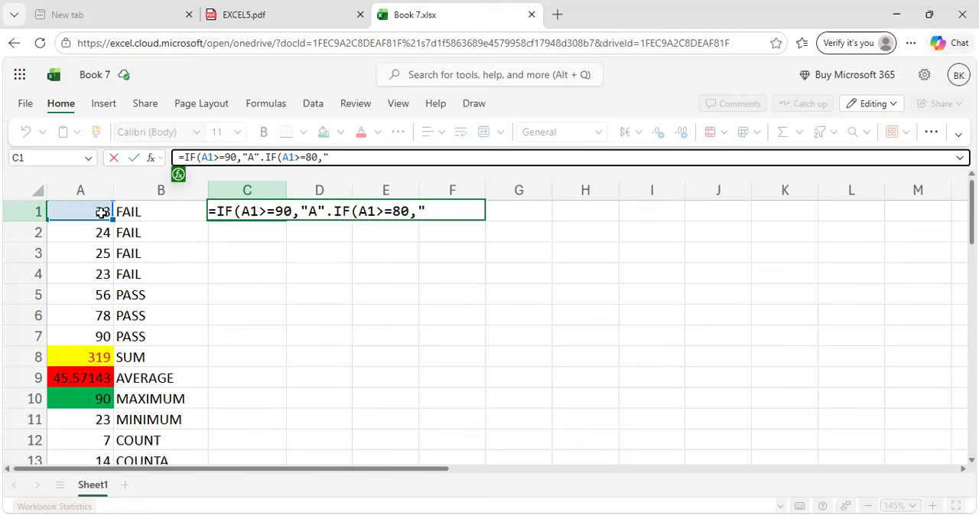
text(B",)
Replace the period between "A" and the second IF in the C1 formula with a comma.
click(329, 211)
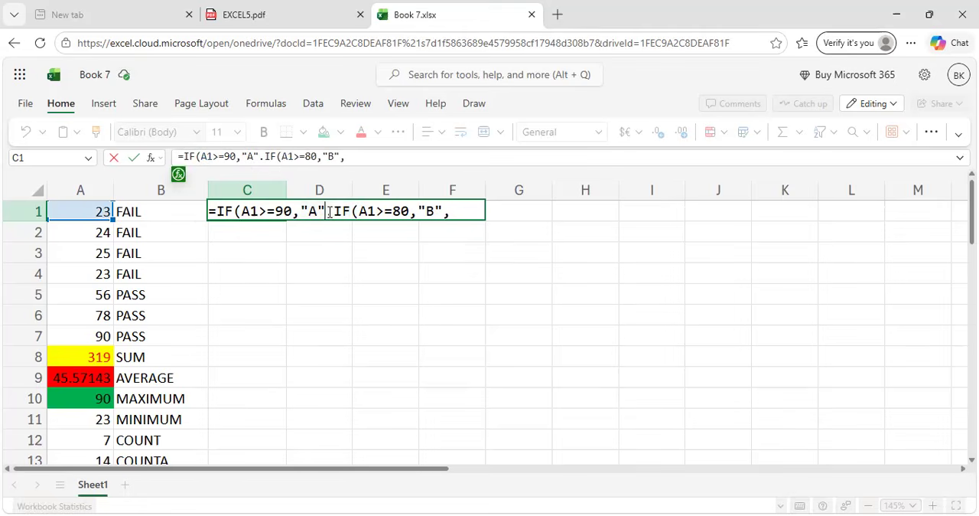
key(Delete)
text(,)
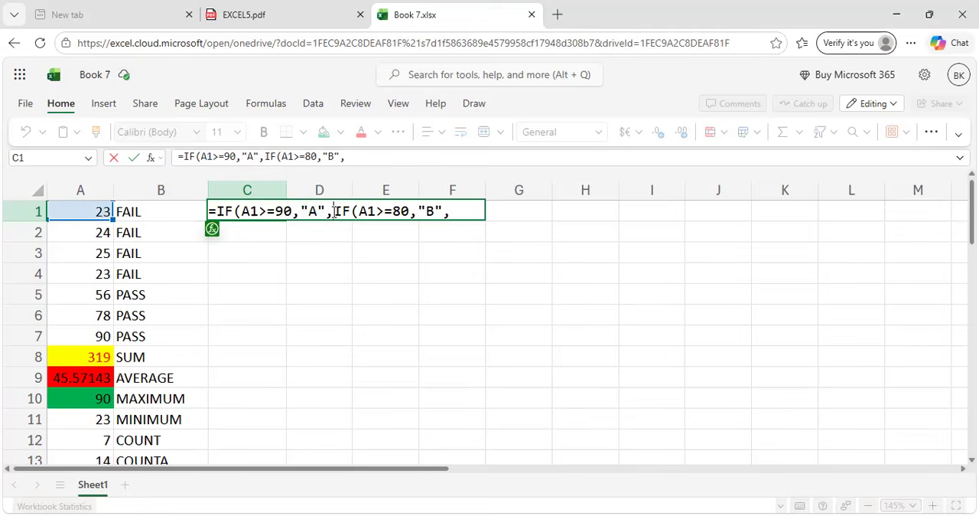
Append a third IF to the end of the C1 formula with the condition A1>=70 and "C" as its true result.
click(356, 157)
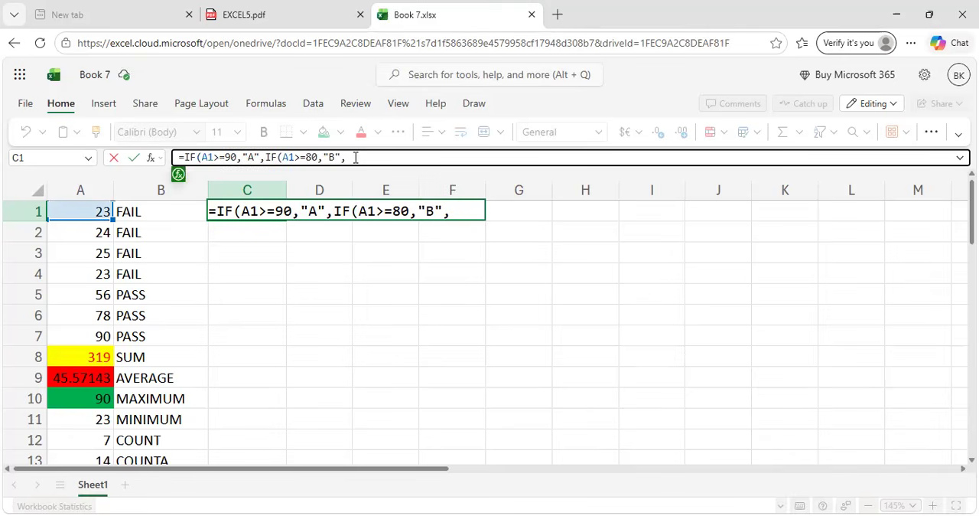
text(IF)
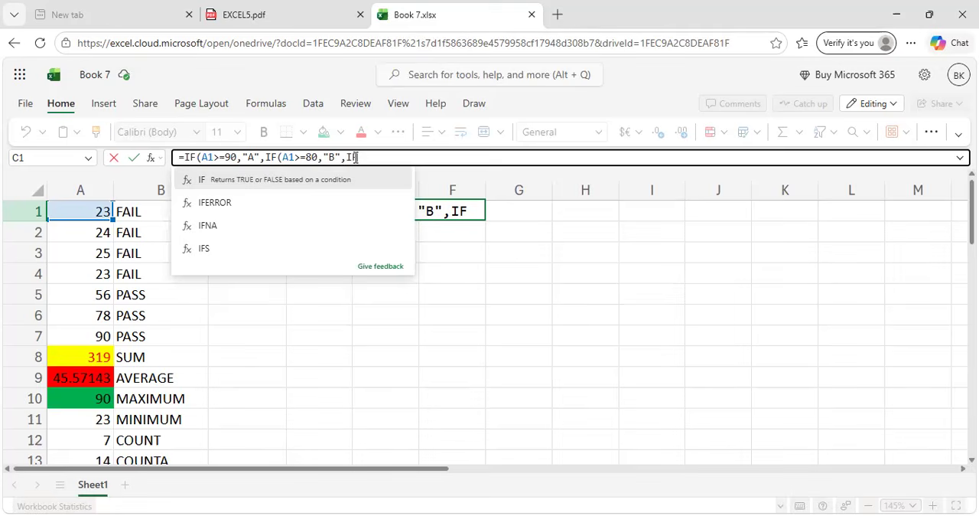
text(()
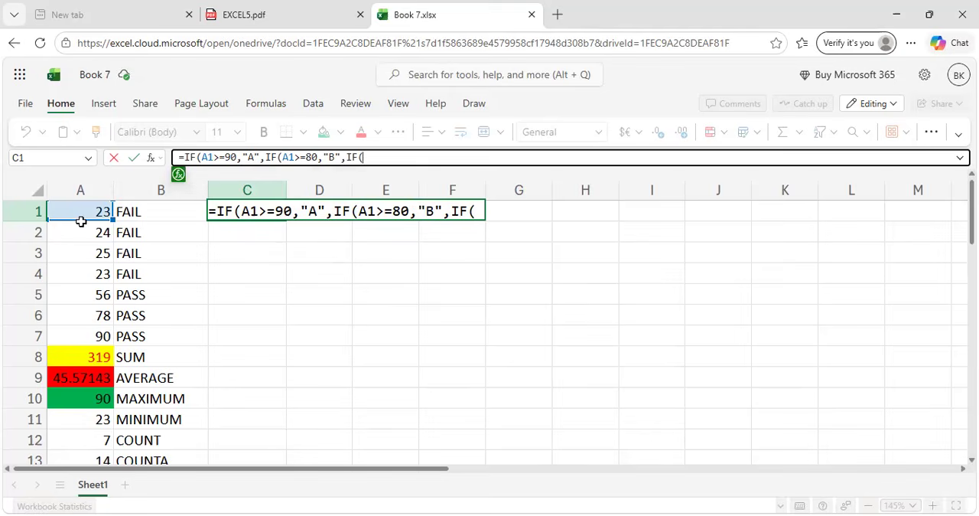
click(79, 216)
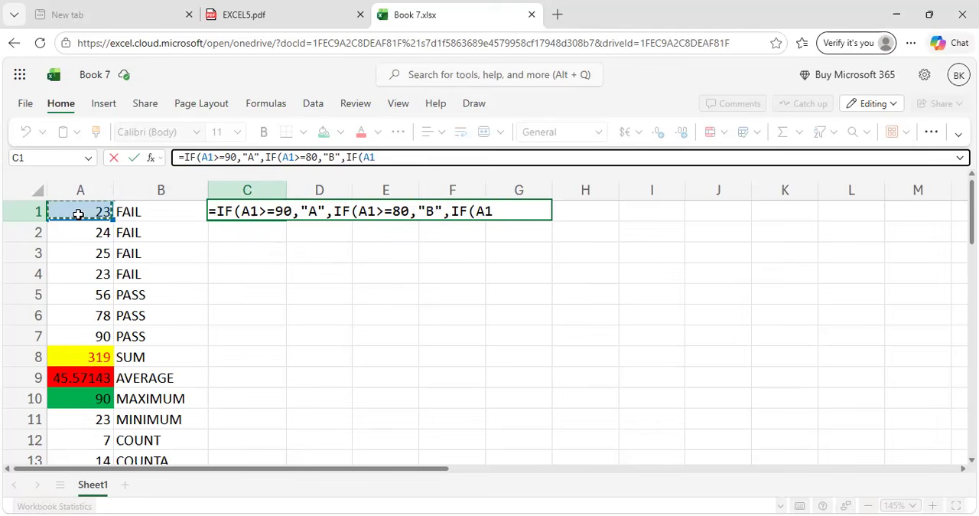
text(>=)
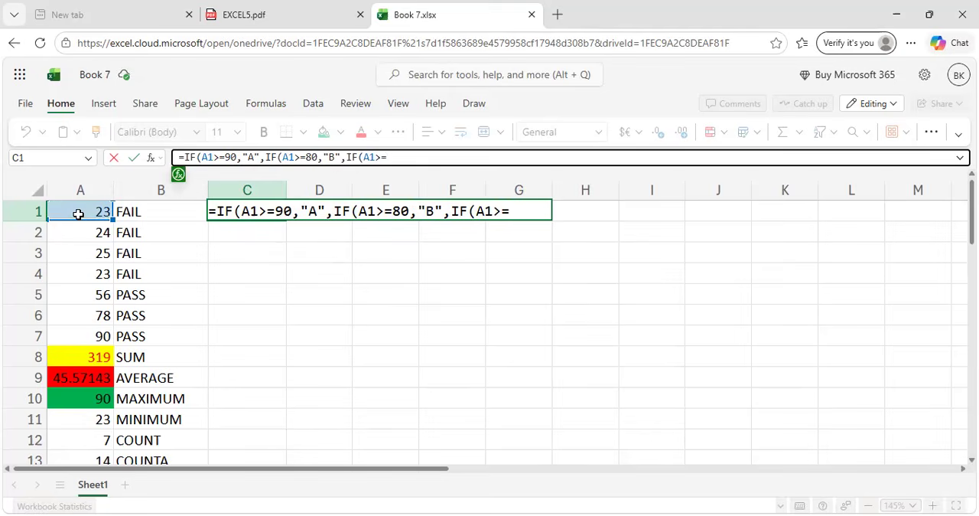
text(70,"C",)
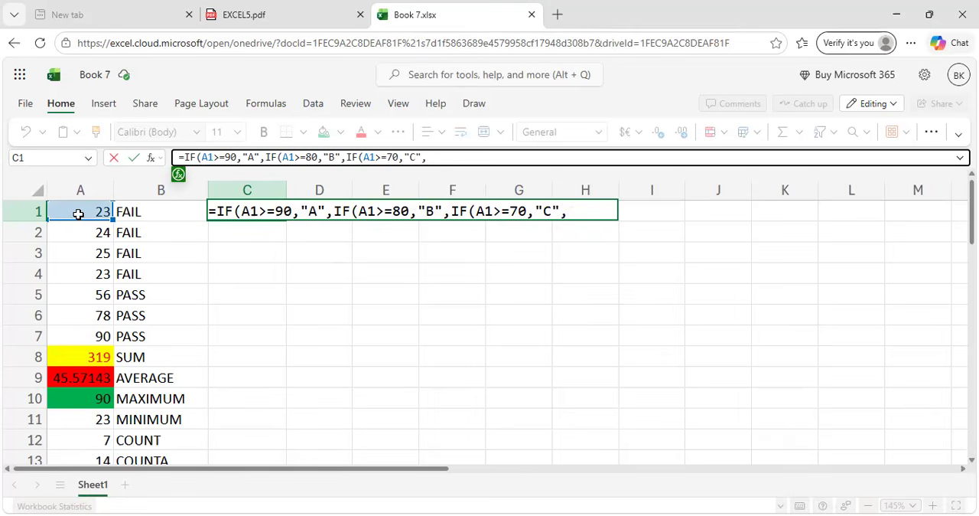
text(IF)
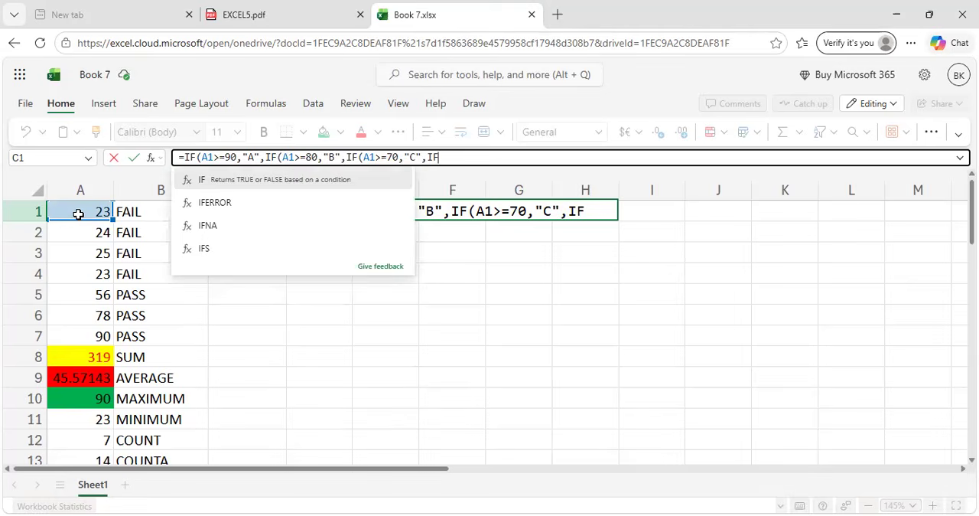
text(()
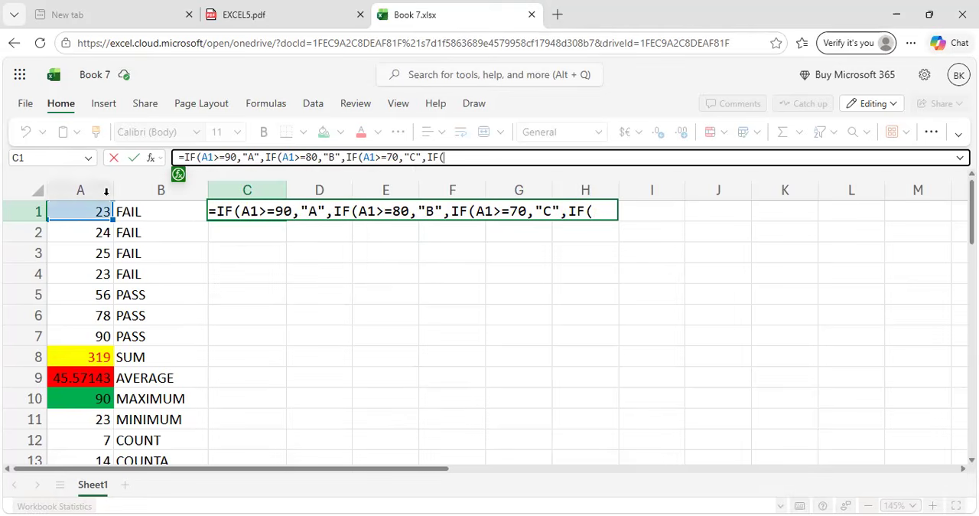
Append a fourth IF to the C1 formula with the condition A1>=60, returning "D" if true and "F" otherwise.
click(100, 212)
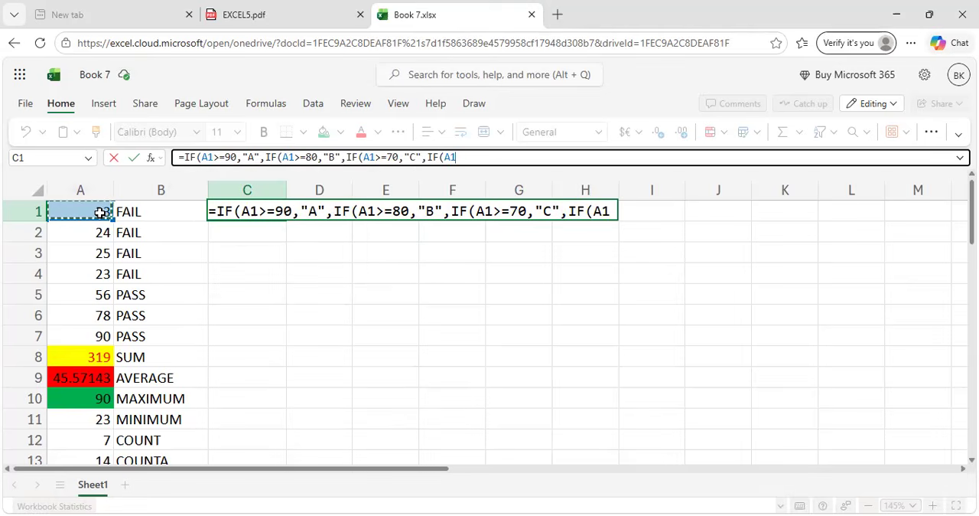
text(>=)
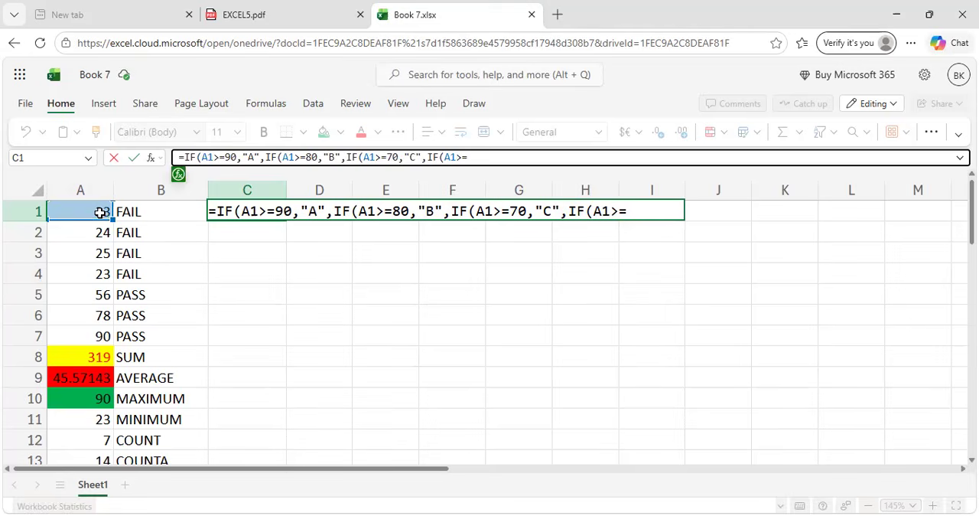
text(60,"D","F")
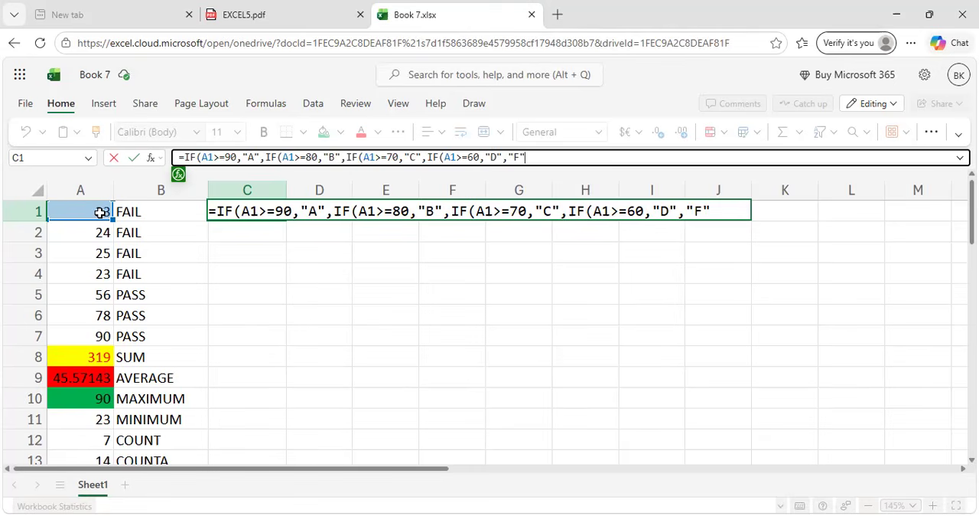
text()))))
Complete the nested IF formula in C1 with four closing parentheses and fill it down to C7.
key(Return)
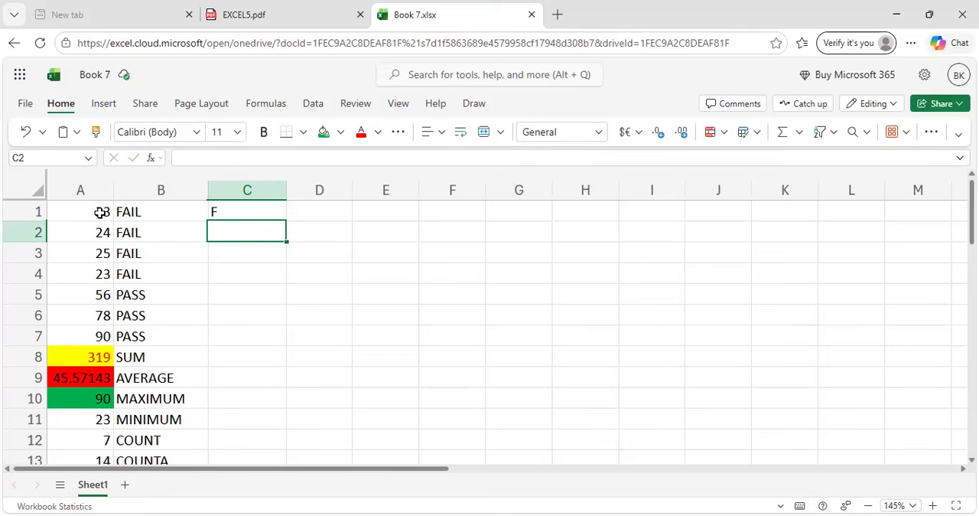
click(232, 211)
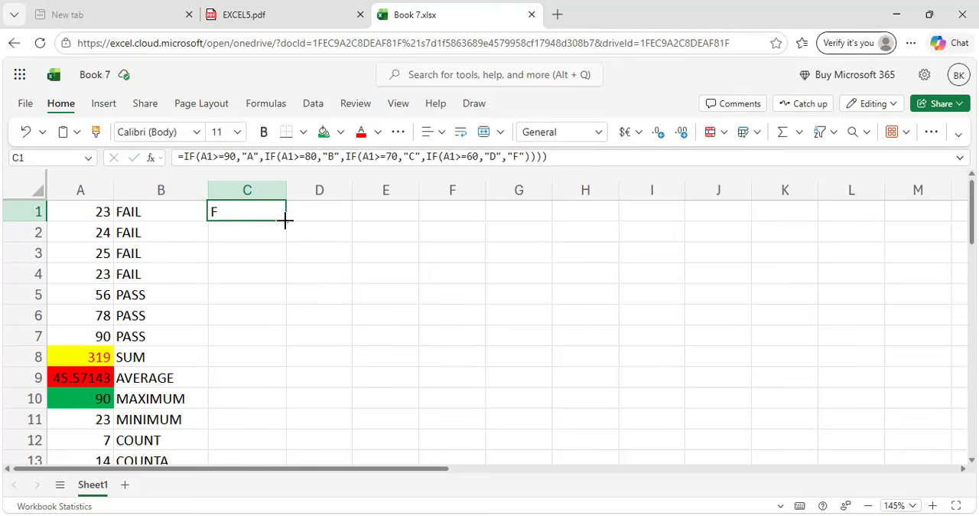
drag(284, 220, 284, 329)
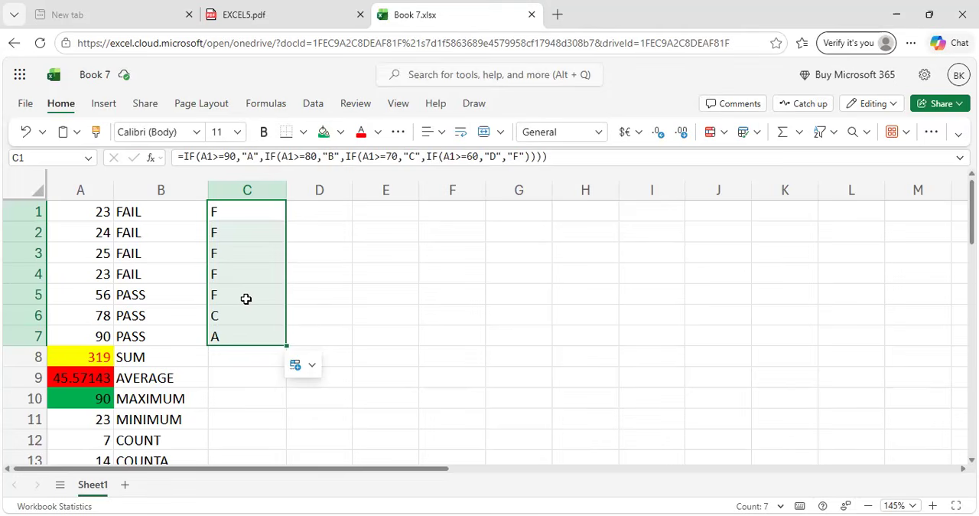
Read the AND function's section and example in the EXCEL5.pdf guide and return to the Book 7 workbook.
click(296, 7)
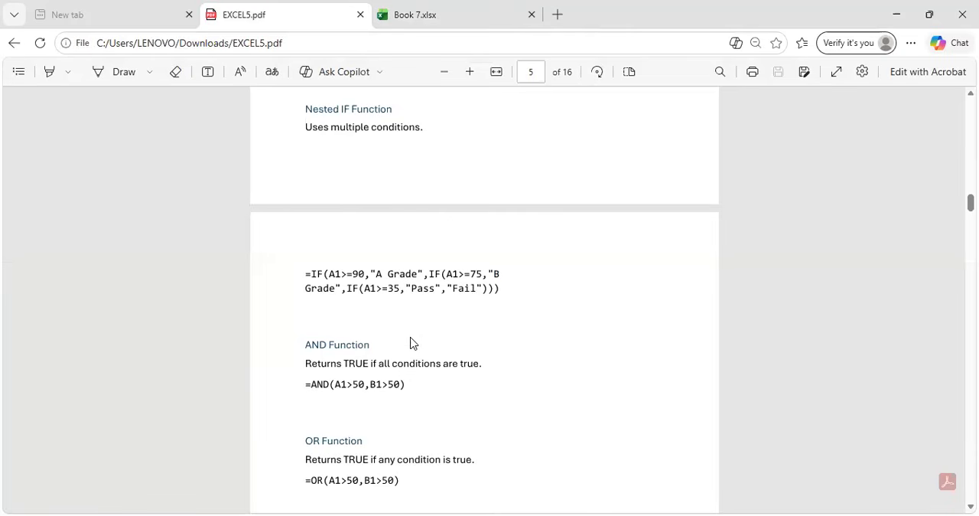
scroll(410, 343, down, 4)
scroll(410, 343, up, 1)
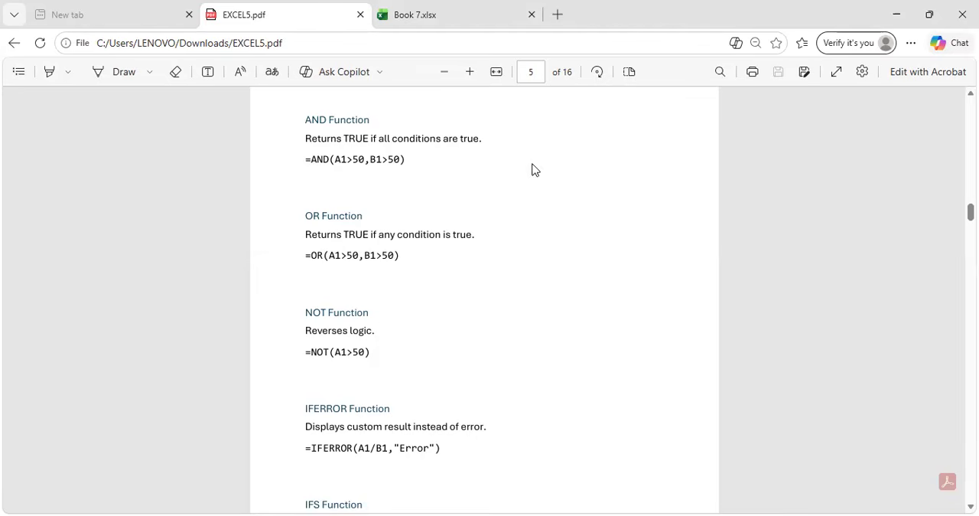
click(425, 14)
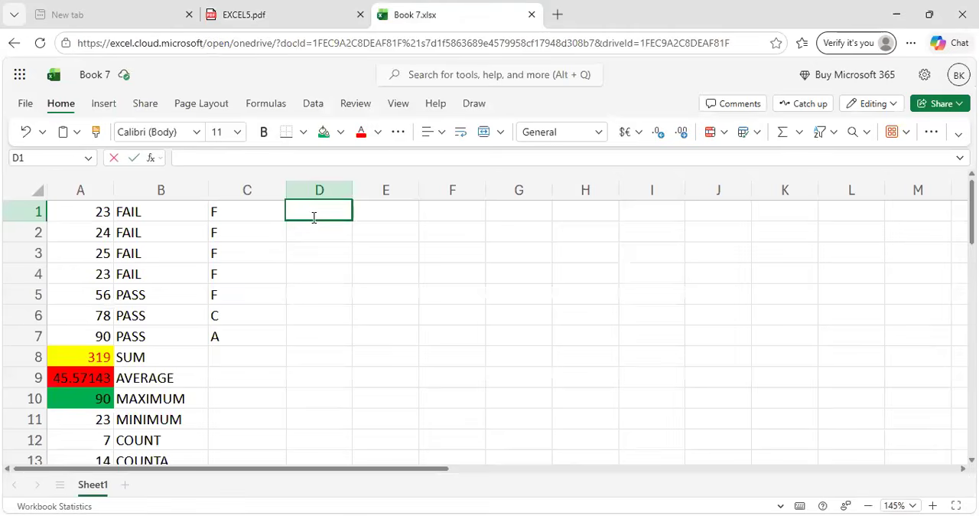
Begin an AND formula in cell D1, checking its syntax against the example in the EXCEL5.pdf guide.
text(AND)
key(BackSpace)
key(BackSpace)
key(BackSpace)
text(=)
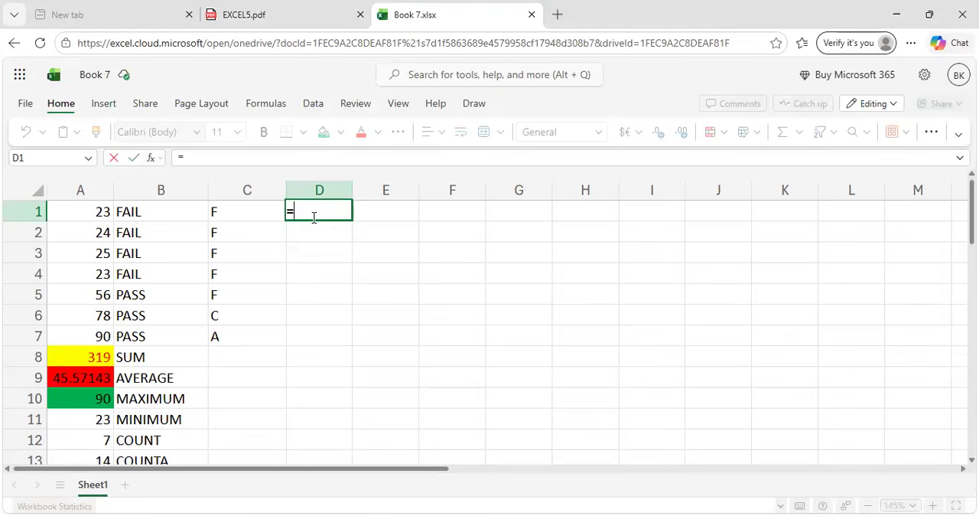
text(AND)
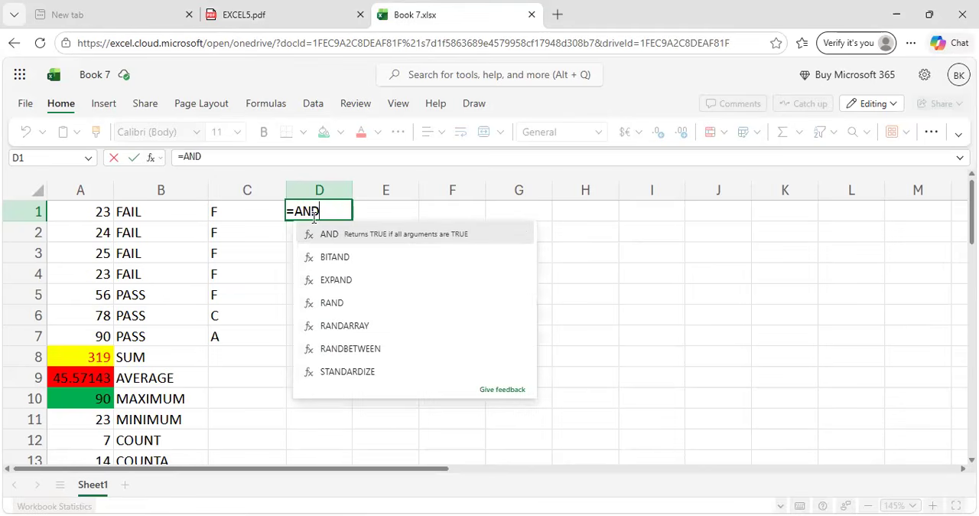
text(()
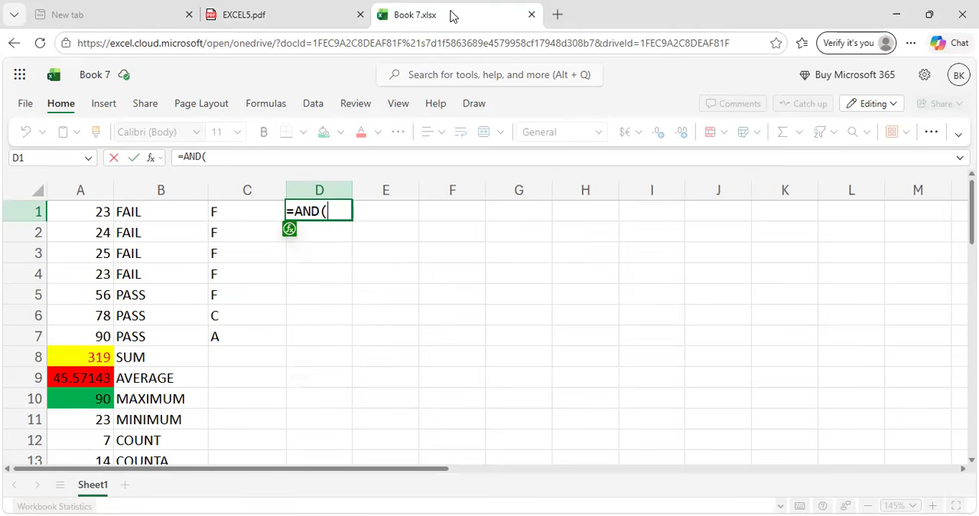
click(321, 6)
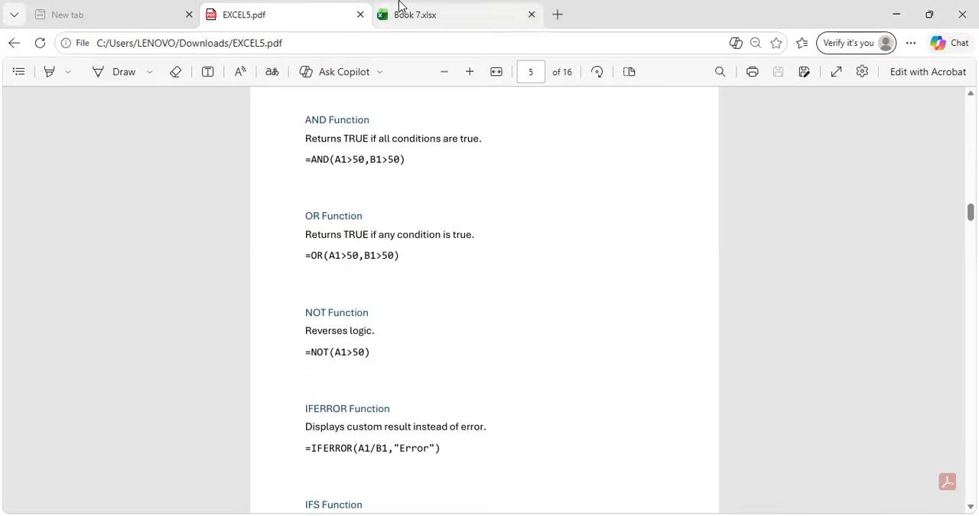
click(404, 10)
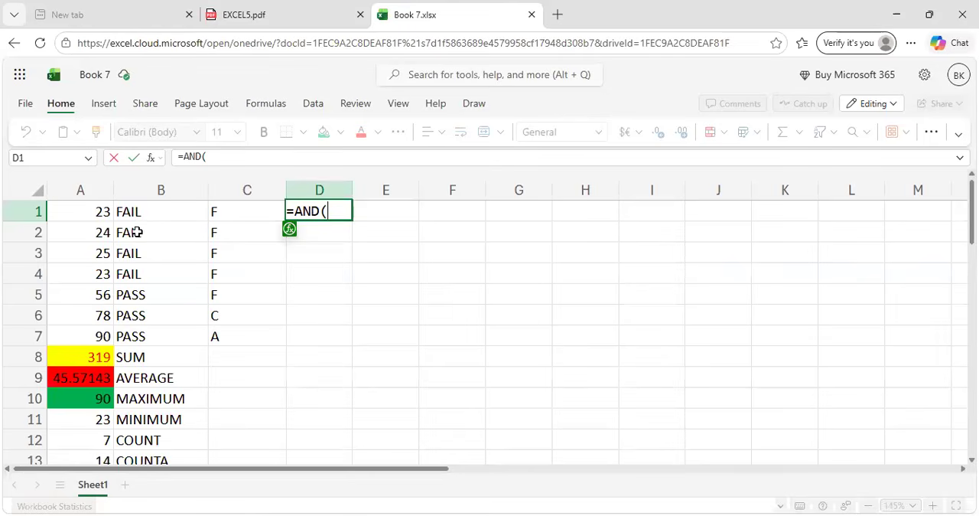
Complete the AND formula in D1 with the condition A1>35 and fill it down to D9.
click(102, 217)
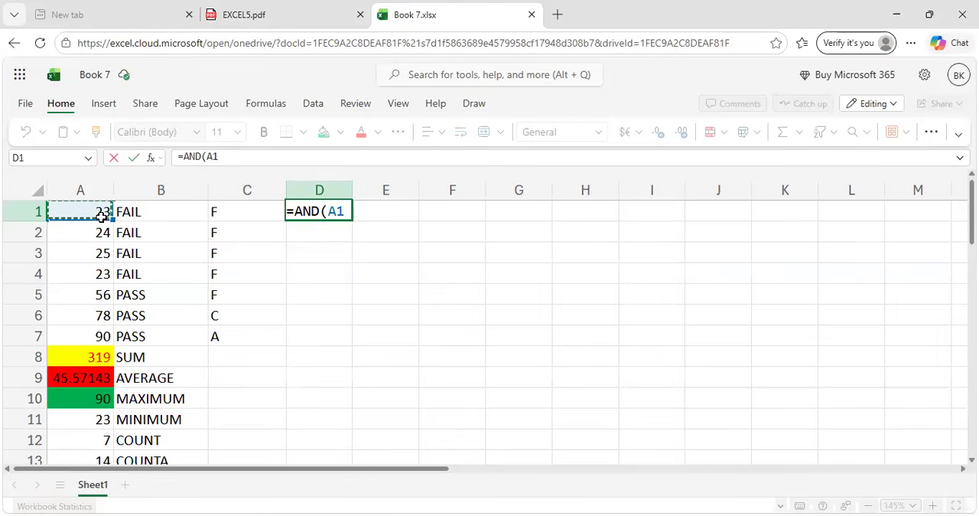
text(>)
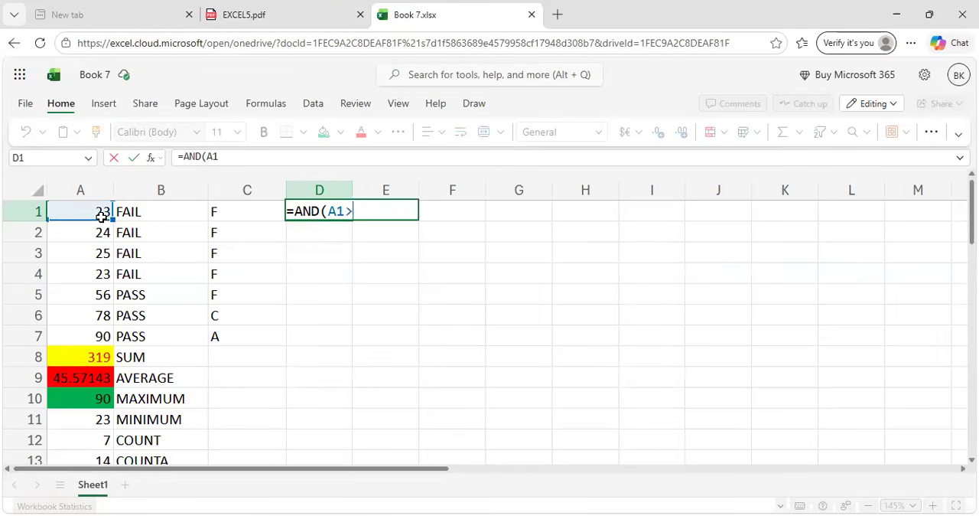
text(35)
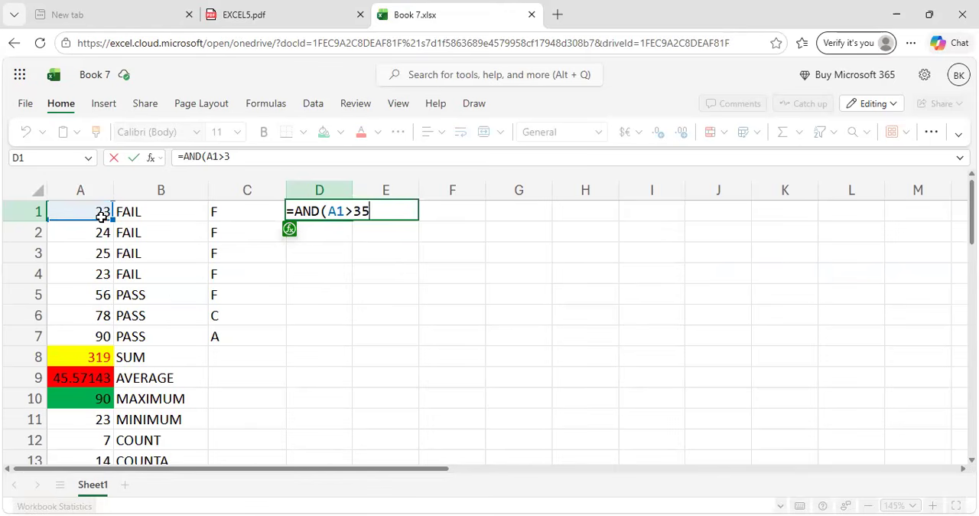
text())
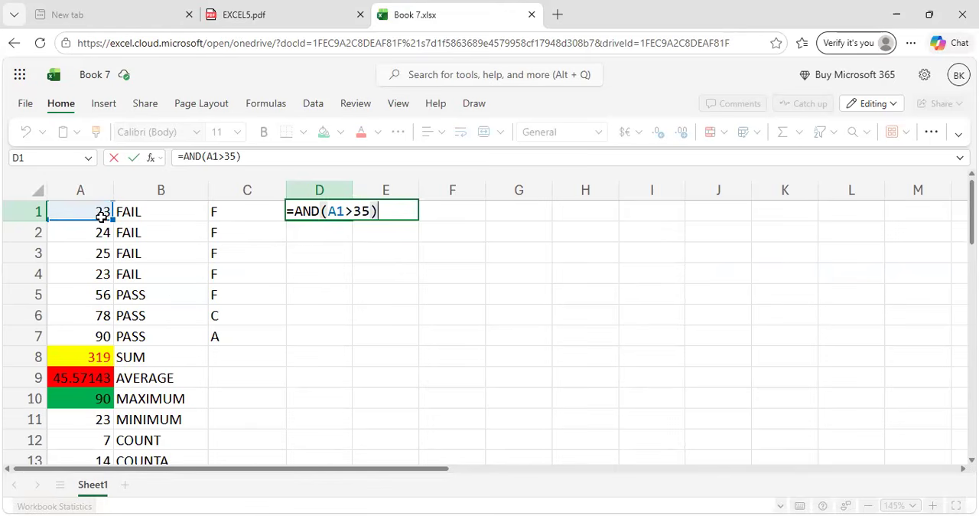
key(Return)
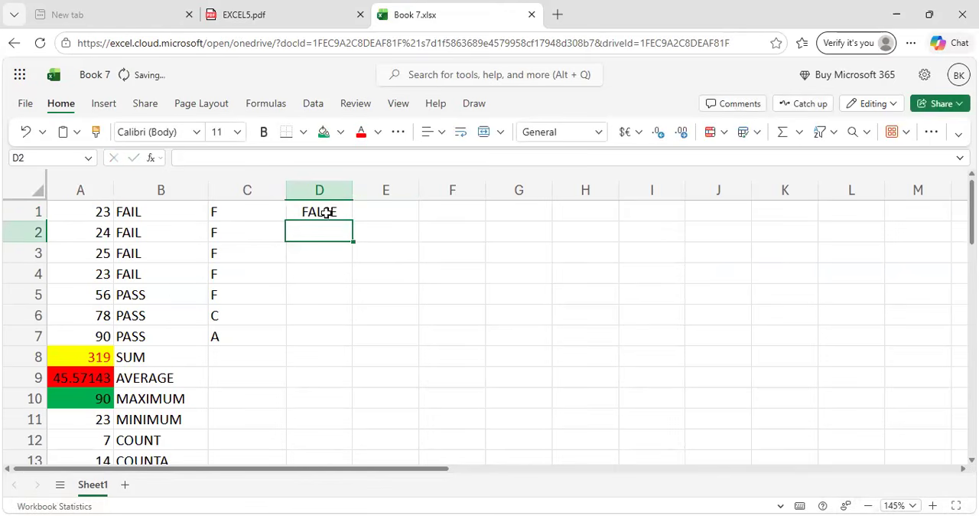
click(342, 213)
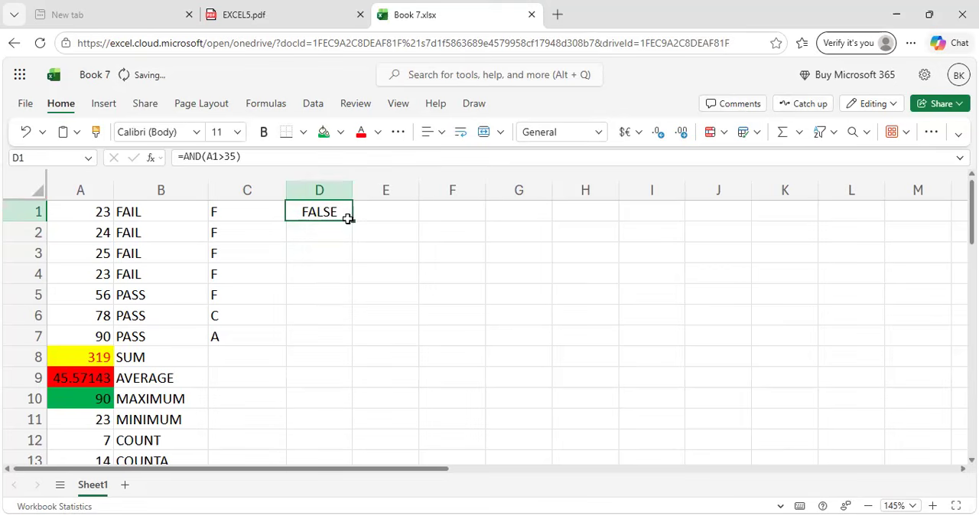
drag(354, 220, 342, 375)
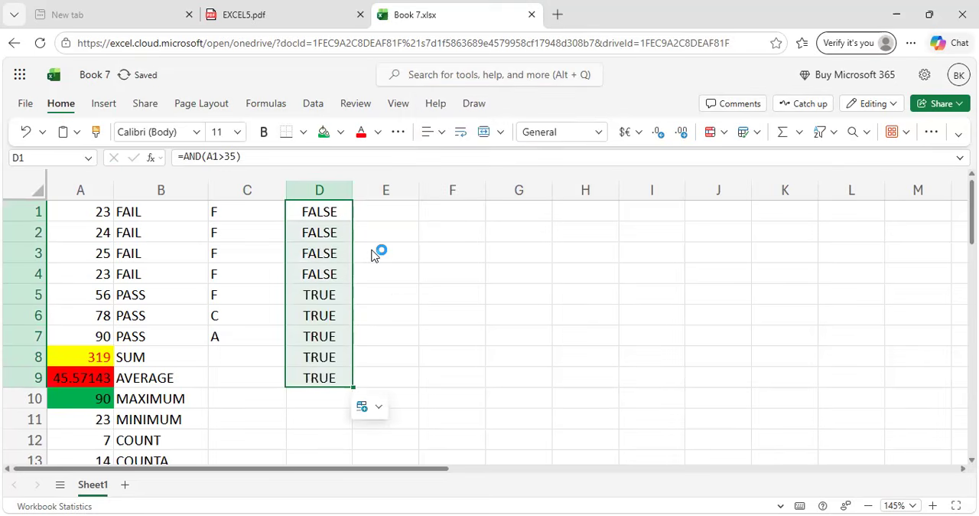
Clear the extra AND results from cells D8 and D9, beside the SUM and AVERAGE rows.
click(317, 335)
click(316, 357)
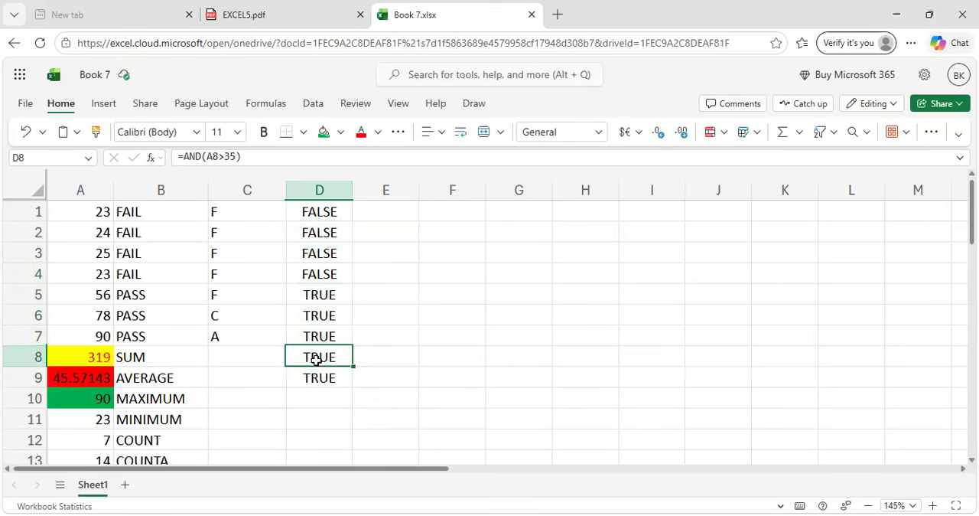
key(BackSpace)
key(Return)
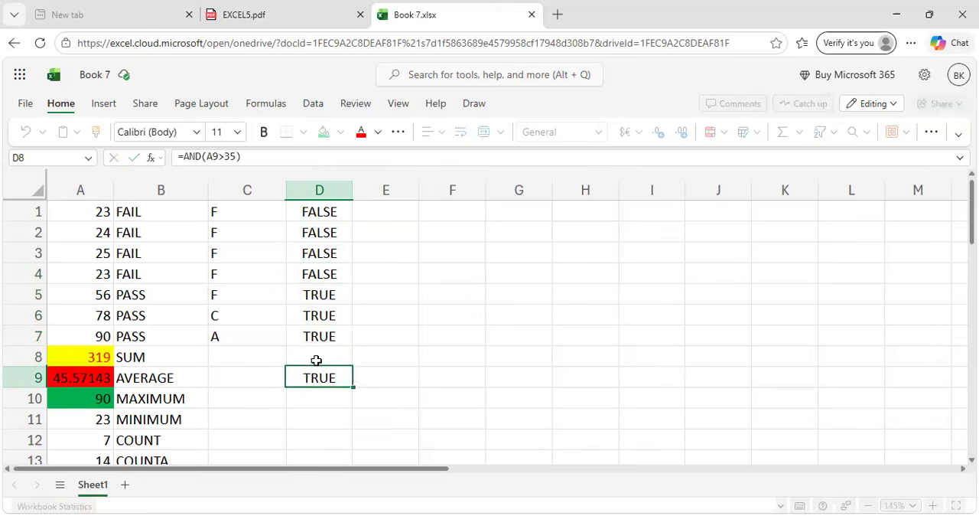
key(BackSpace)
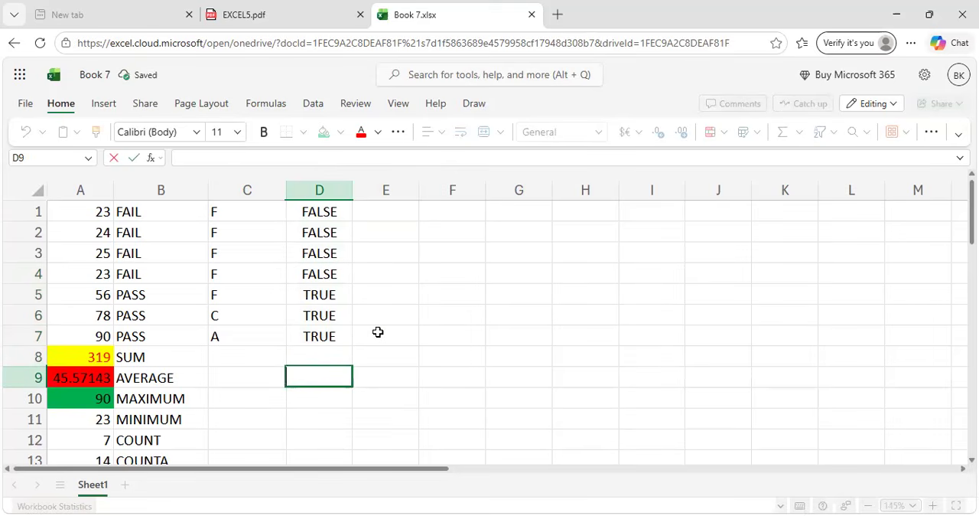
click(378, 332)
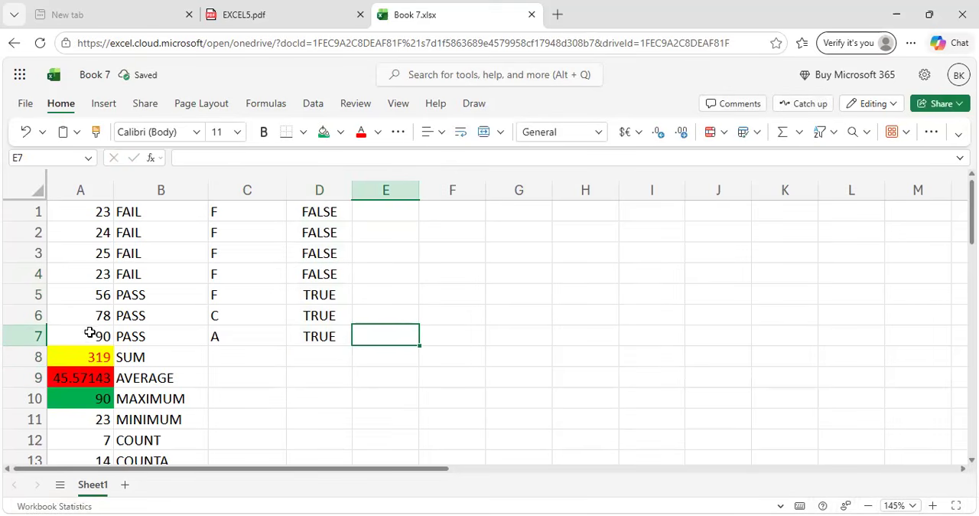
Select cell E1, read the AND and OR examples in the EXCEL5.pdf guide, and return to the Book 7 workbook.
click(401, 214)
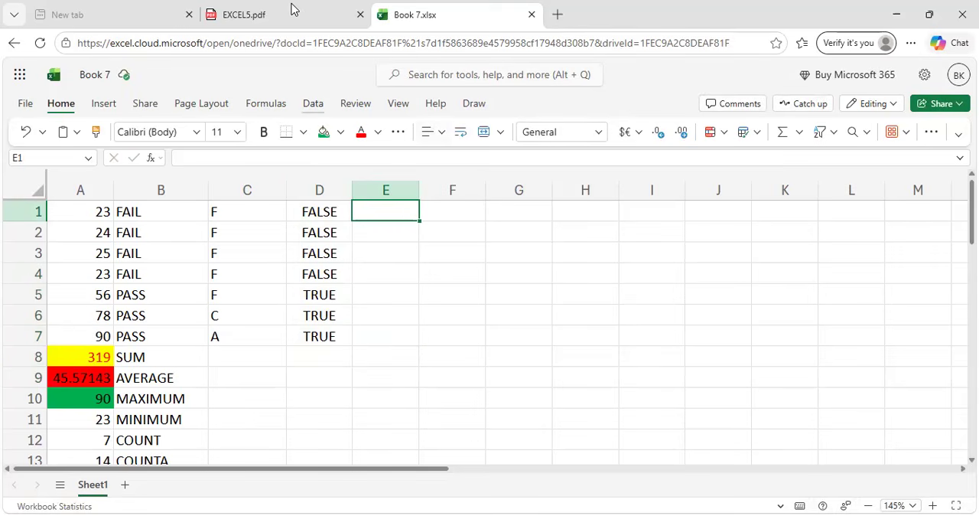
key(ctrl+shift+Tab)
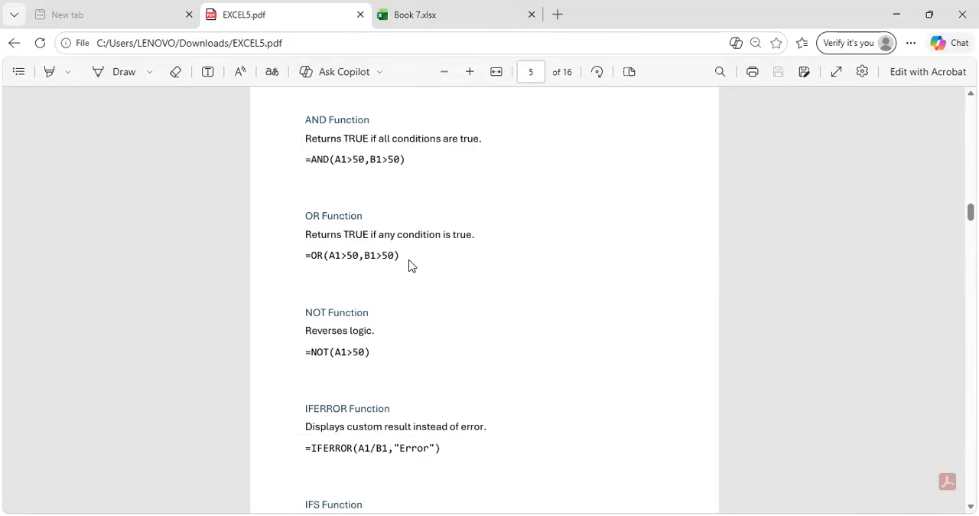
scroll(408, 264, down, 1)
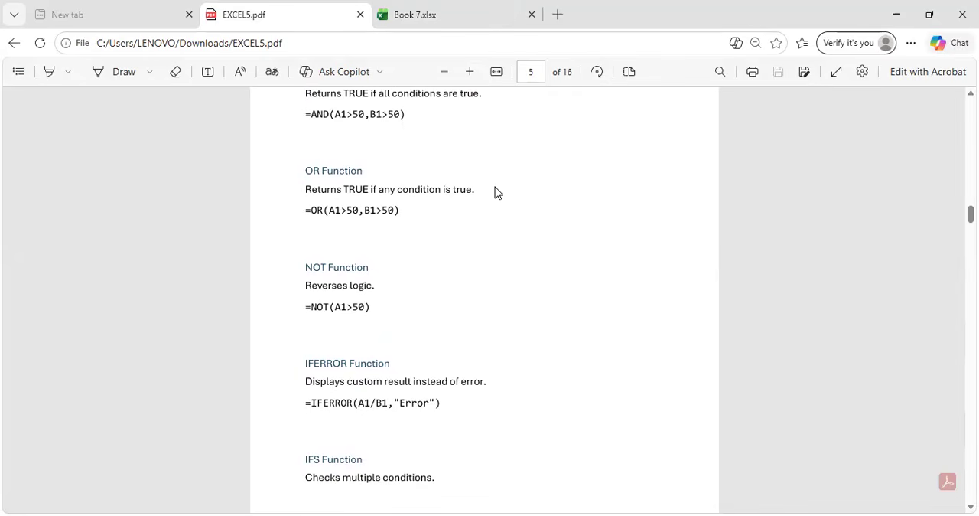
click(465, 7)
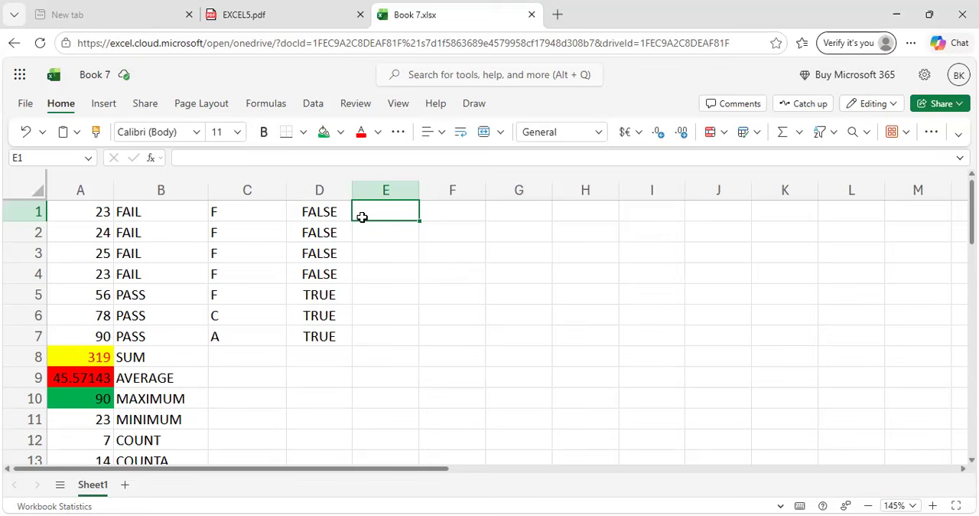
Enter the formula =AND(A1:A7>=35) in cell E1 and select the cell to check it.
text(=AND)
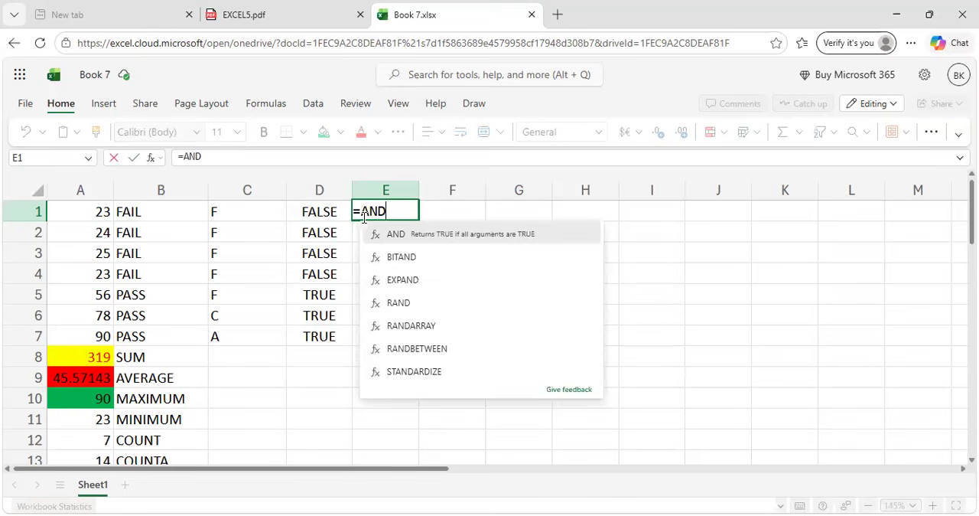
text(()
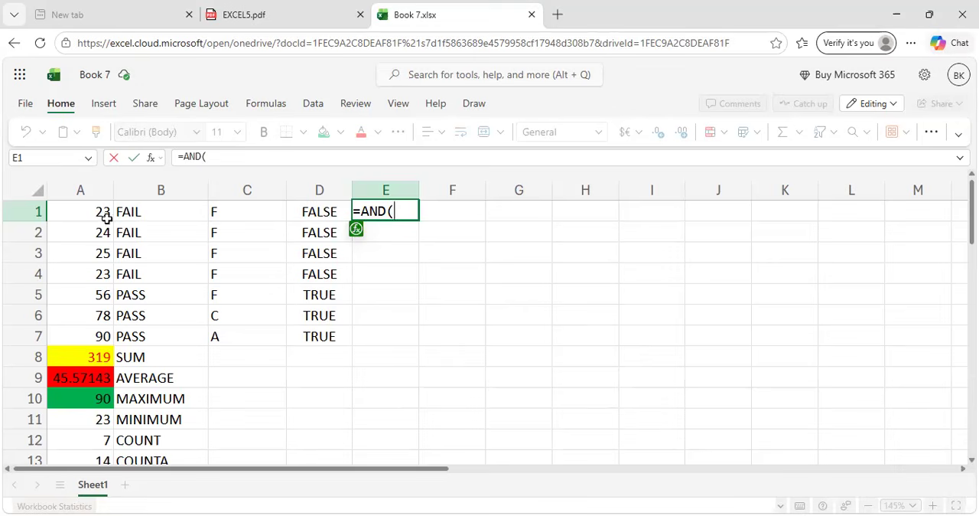
drag(92, 216, 93, 329)
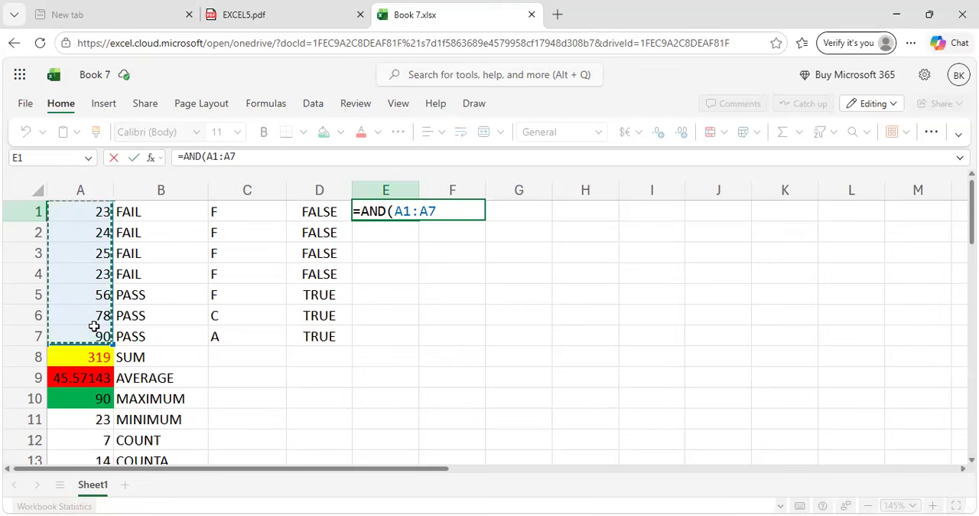
click(447, 208)
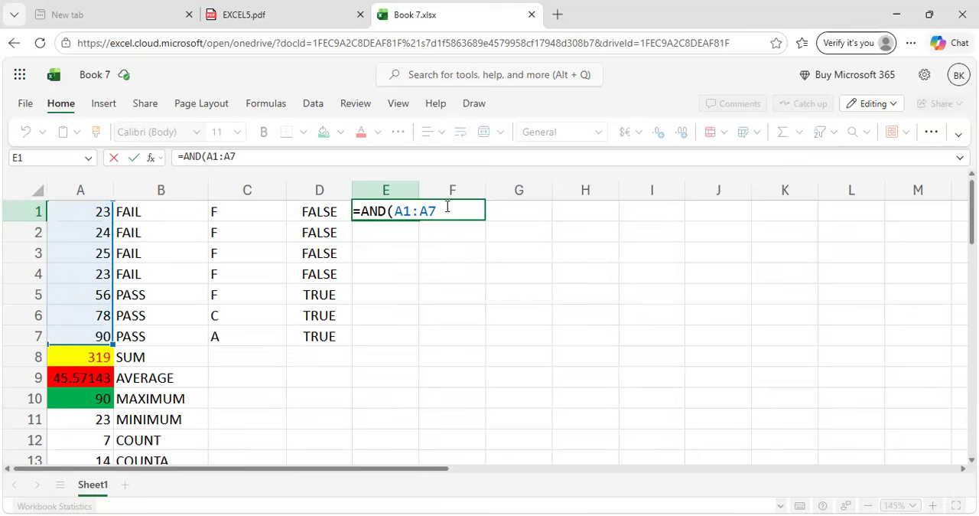
text(>+)
key(BackSpace)
text(=35))
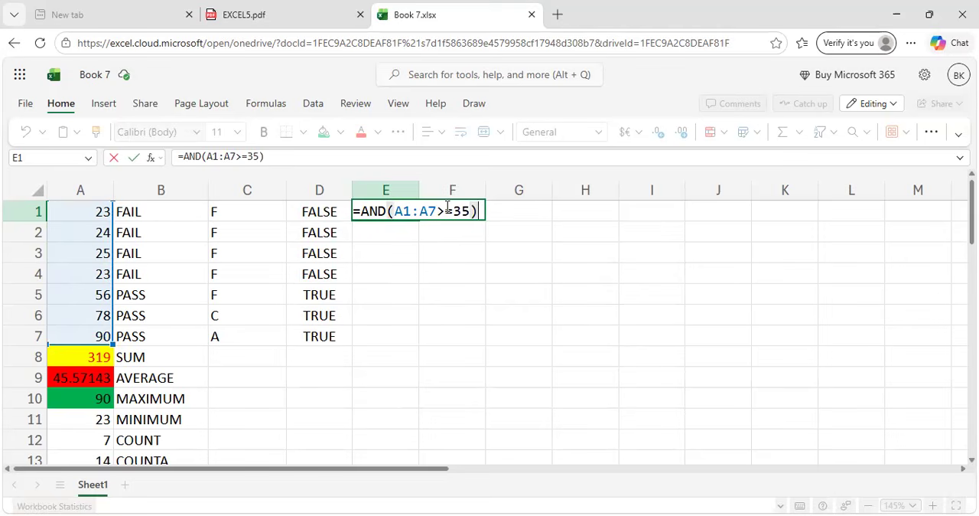
key(Return)
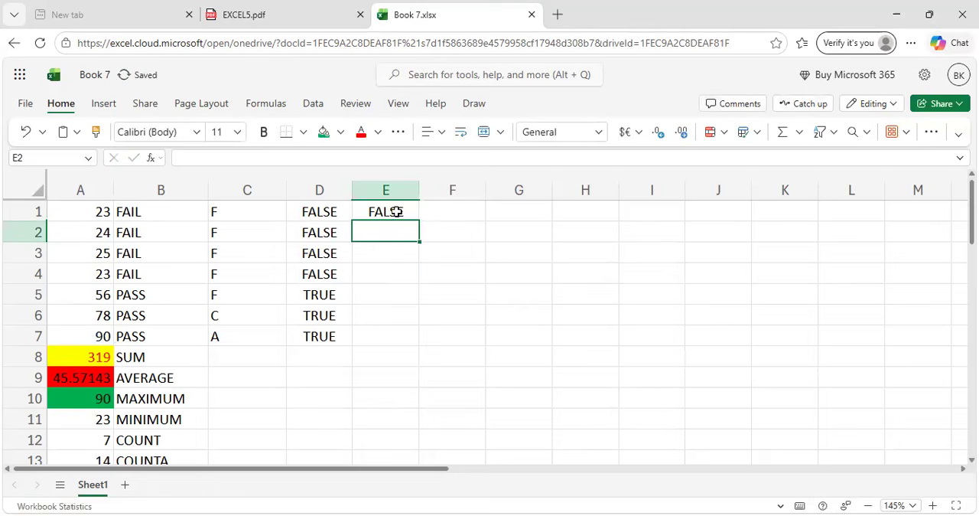
click(390, 211)
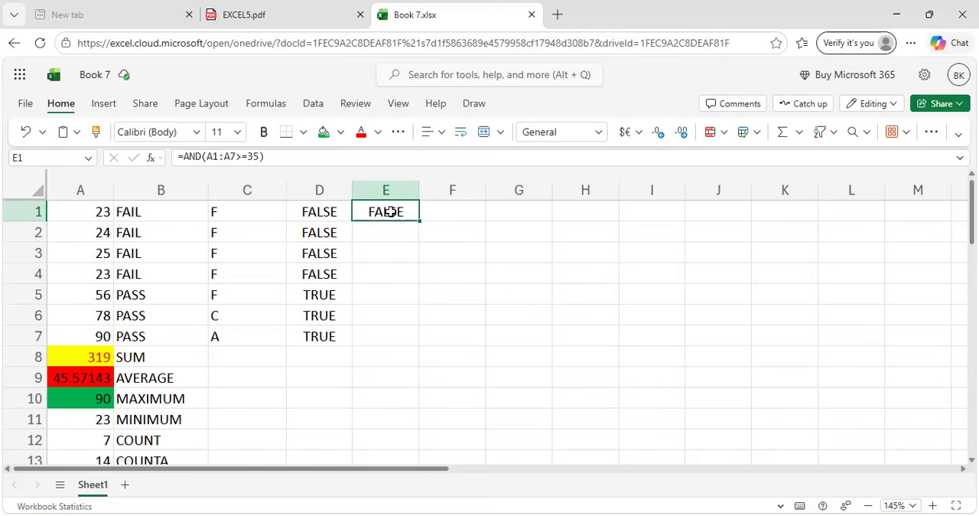
Try to build an OR formula in cell E2 from the column A marks, entering it with only the reference A6.
click(392, 236)
text(=OR)
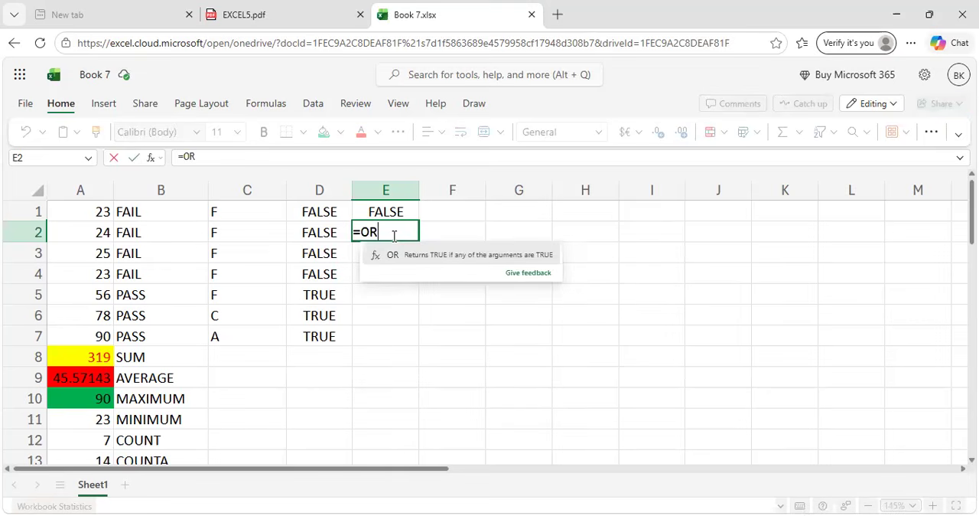
text(()
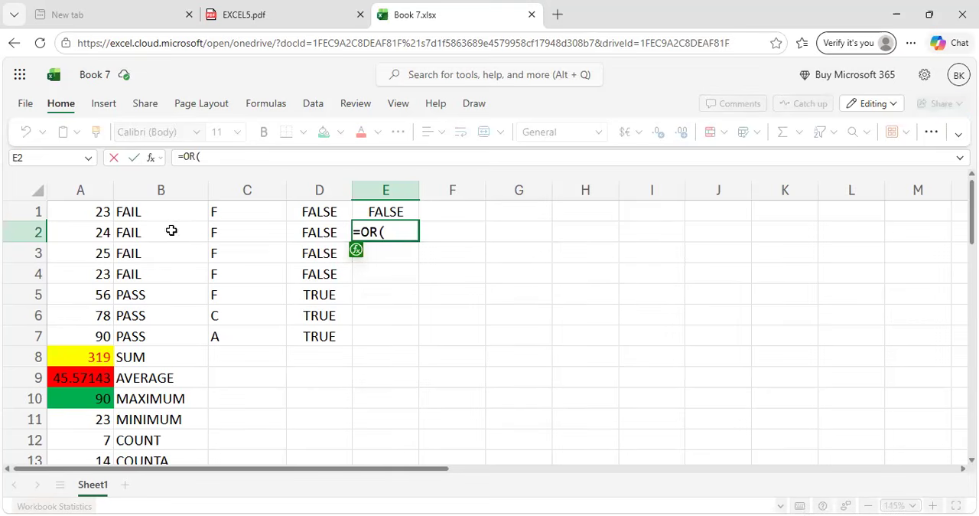
drag(74, 212, 79, 374)
click(69, 293)
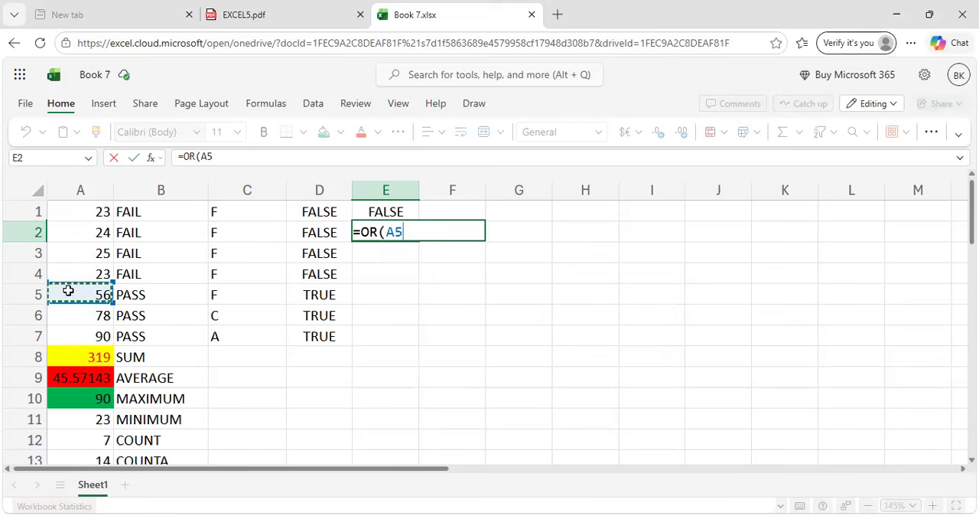
click(83, 217)
click(82, 279)
click(85, 318)
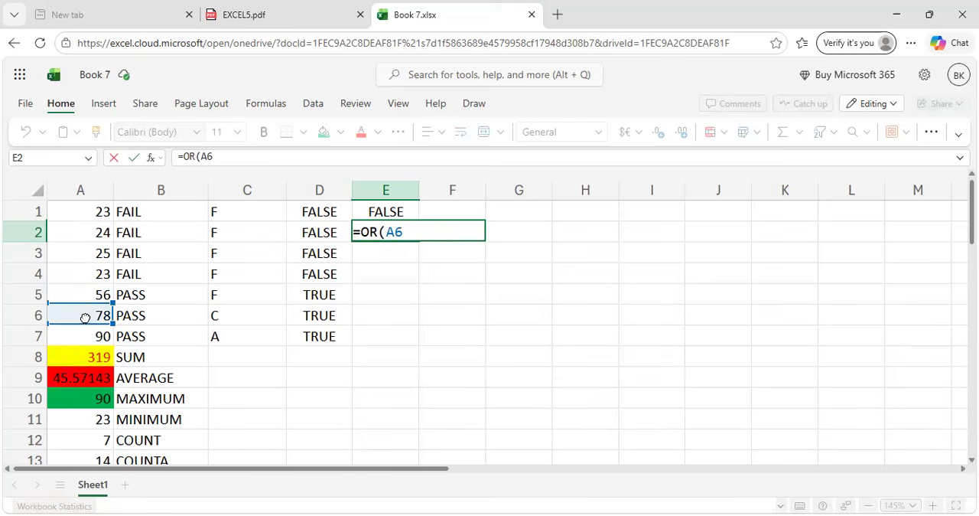
key(Return)
Copy the value 23 from cell A1 down through A7.
click(96, 210)
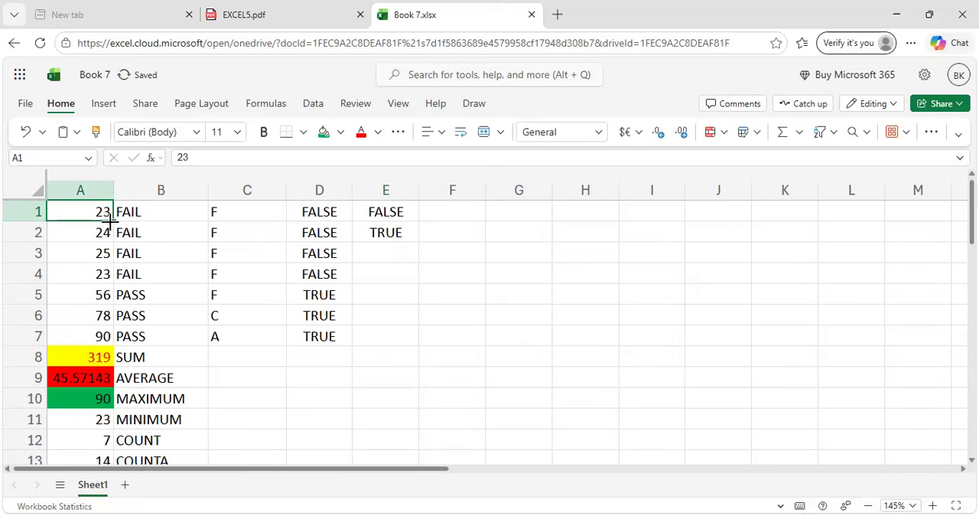
drag(111, 220, 105, 325)
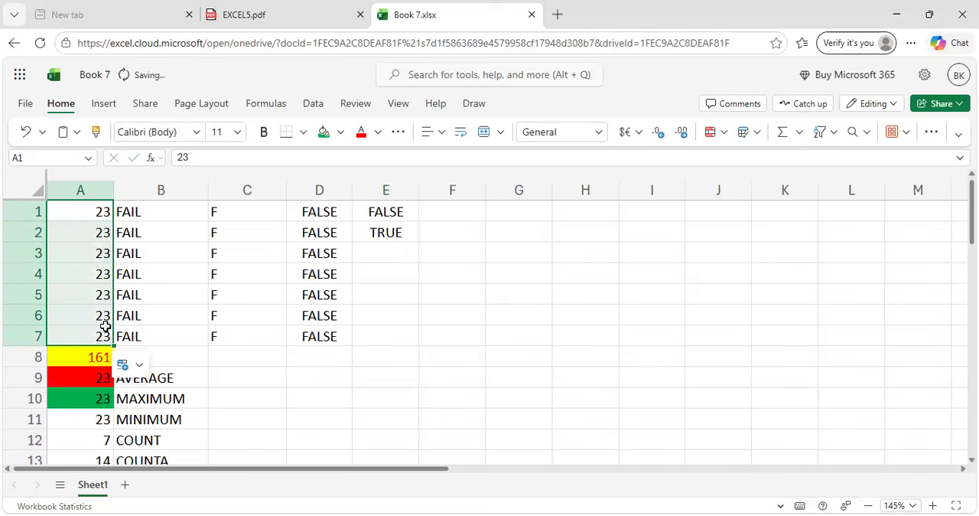
Clear cell E2 and try to start a new OR formula over the marks in A1:A7.
click(368, 234)
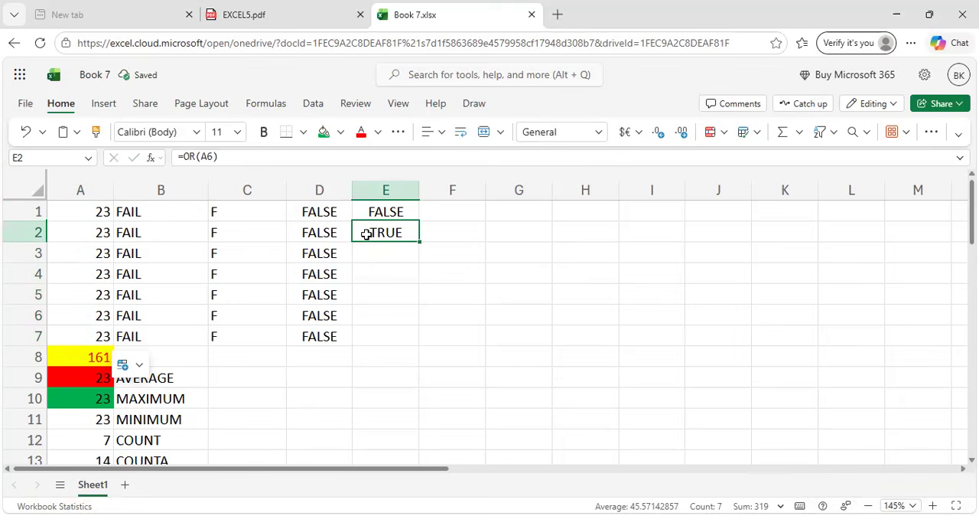
key(BackSpace)
text(=OR)
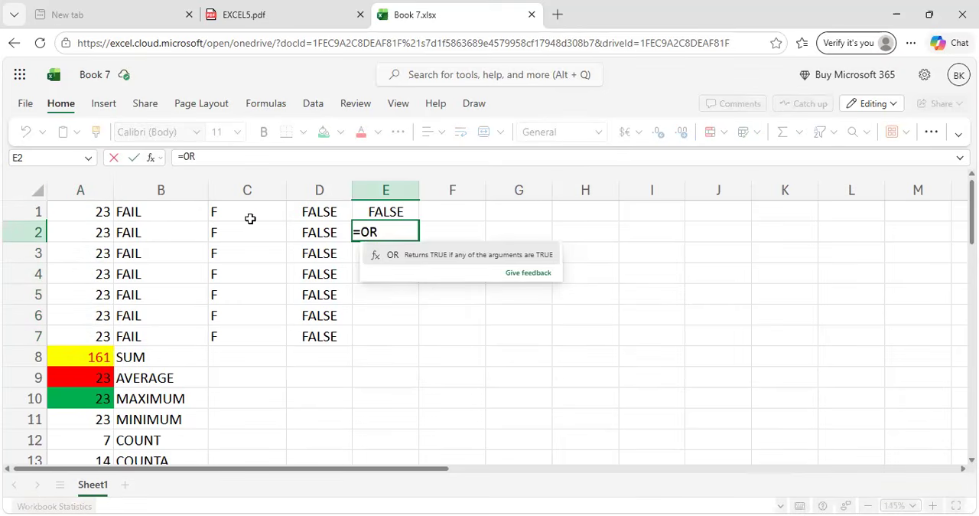
drag(100, 213, 98, 335)
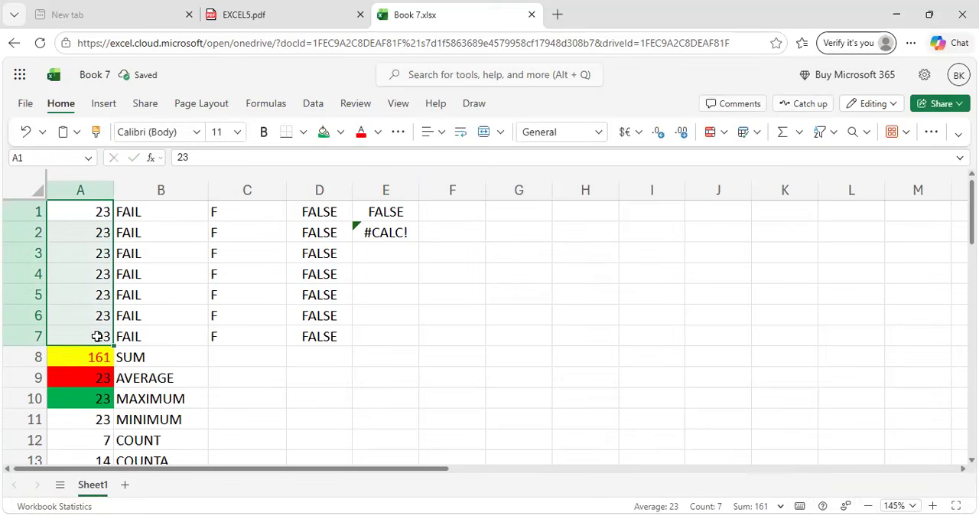
Complete the unfinished OR formula in cell E2 as =OR(A1:A7>=35).
click(398, 234)
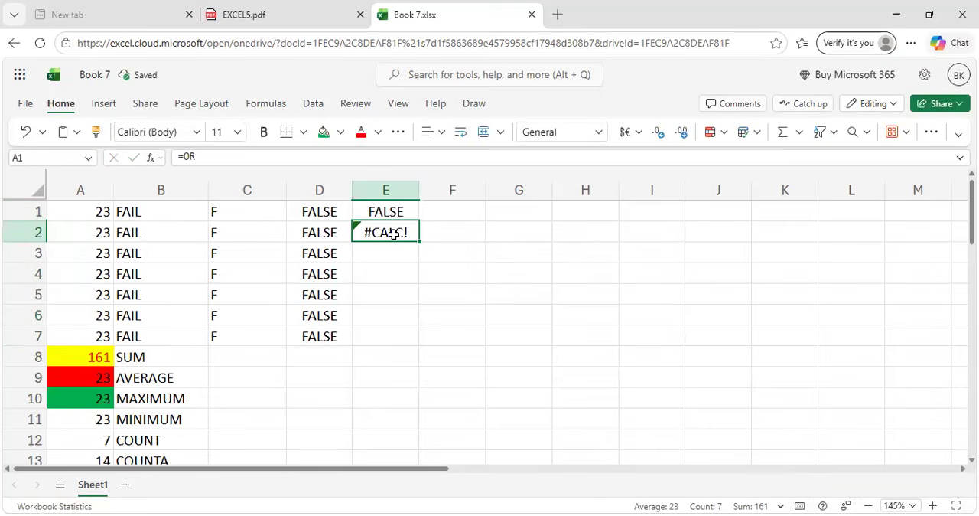
click(207, 157)
text(()
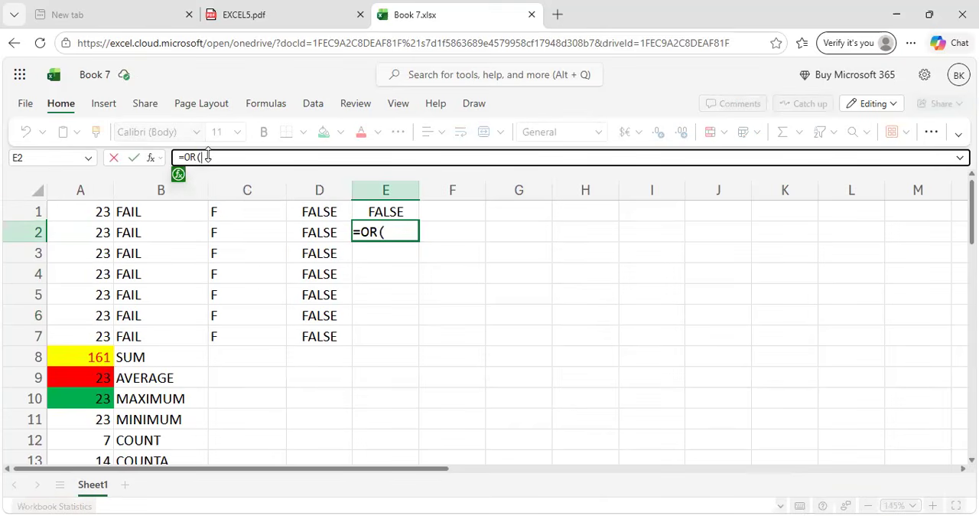
drag(74, 209, 74, 232)
drag(73, 265, 66, 328)
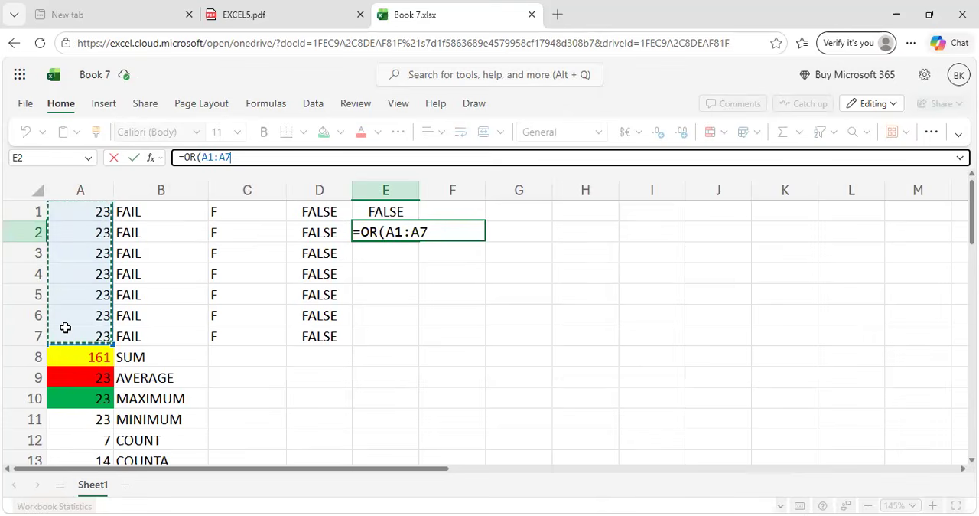
text(>=)
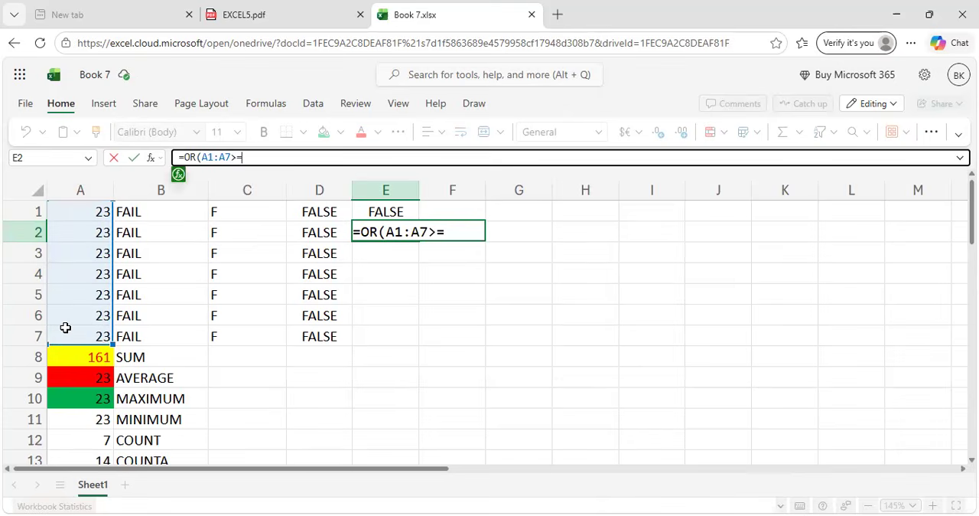
text(35))
key(Return)
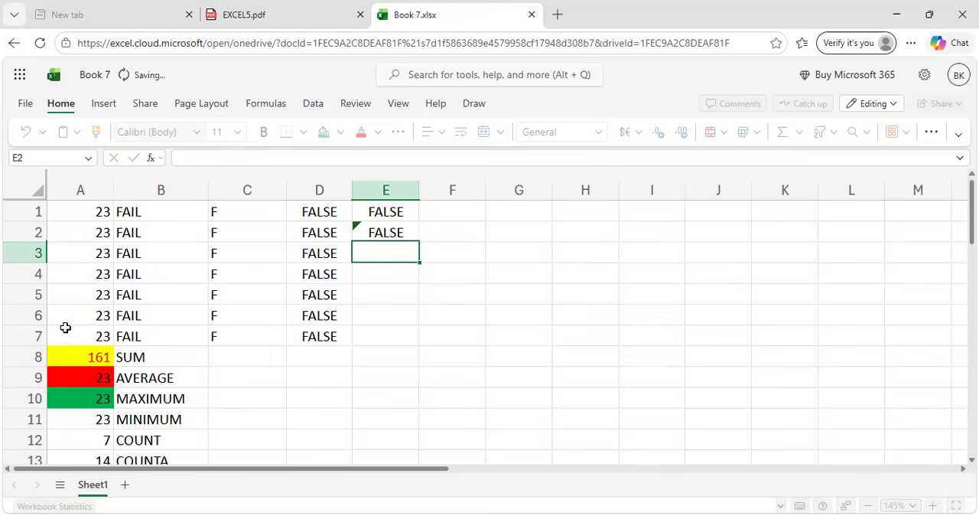
Replace the reference A6 in cell E2's OR formula with the condition A1:A7>=35.
click(381, 234)
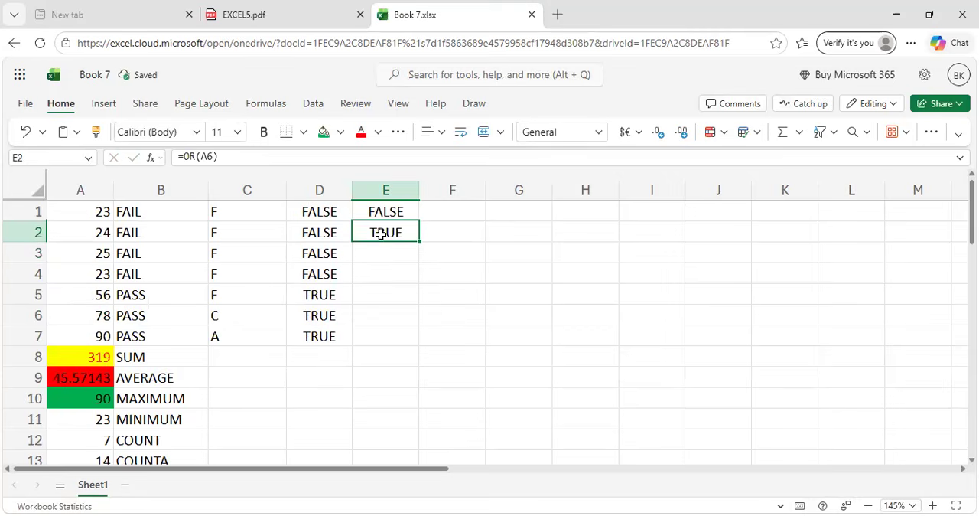
click(218, 157)
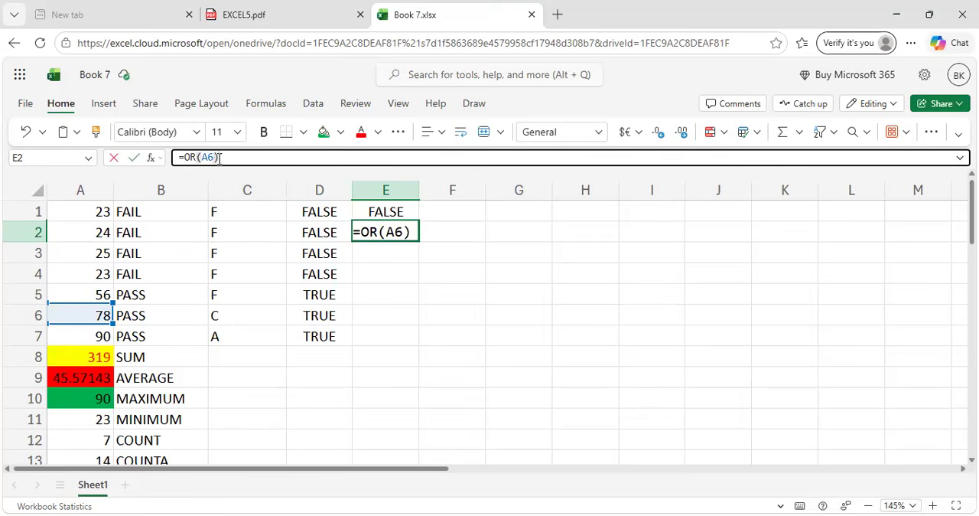
key(BackSpace)
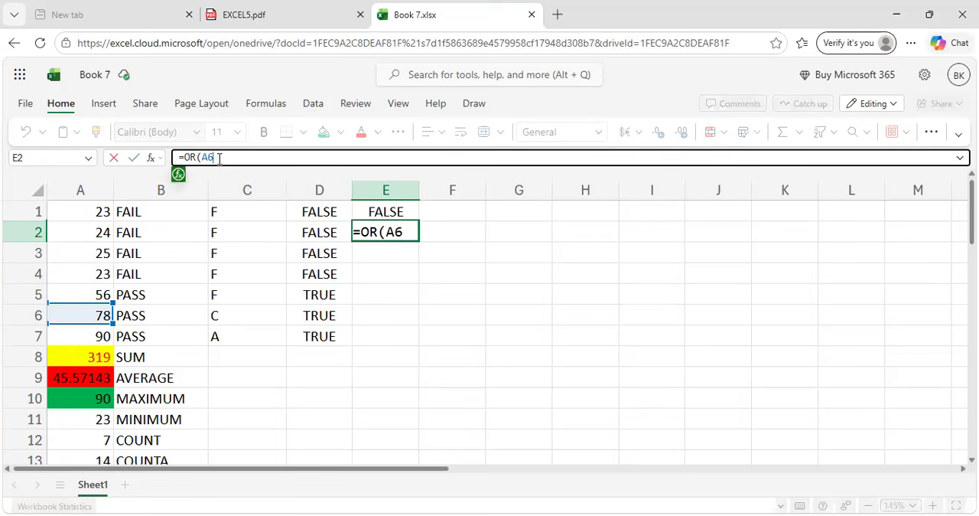
key(BackSpace)
key(BackSpace)
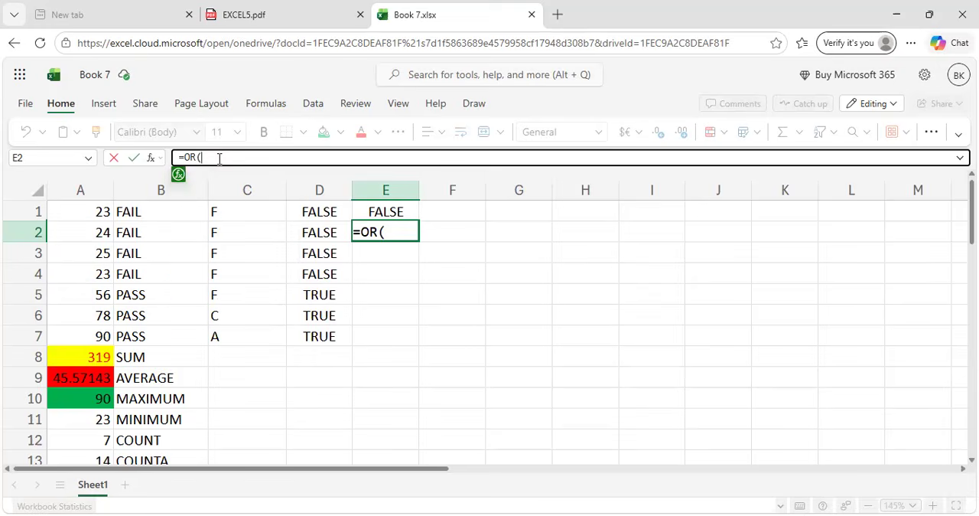
drag(102, 217, 91, 339)
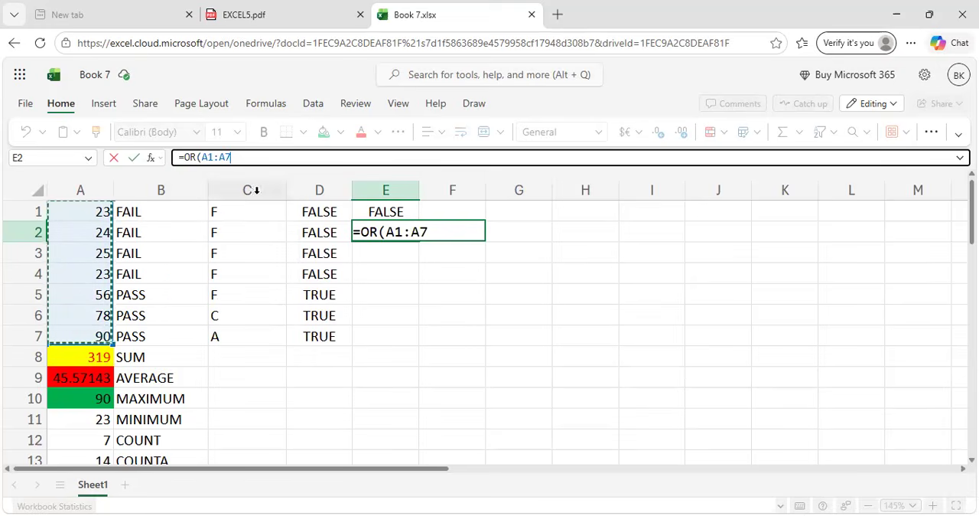
click(246, 156)
text(>=35))
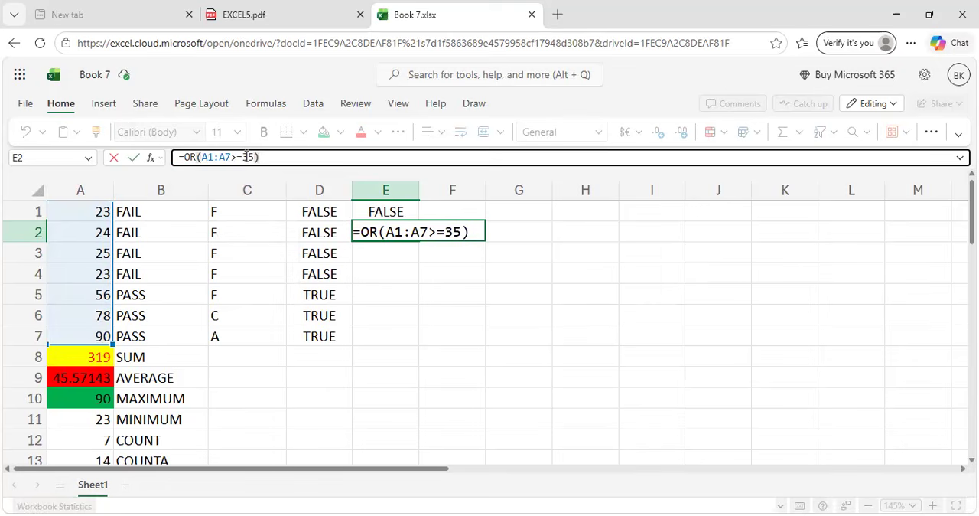
key(Return)
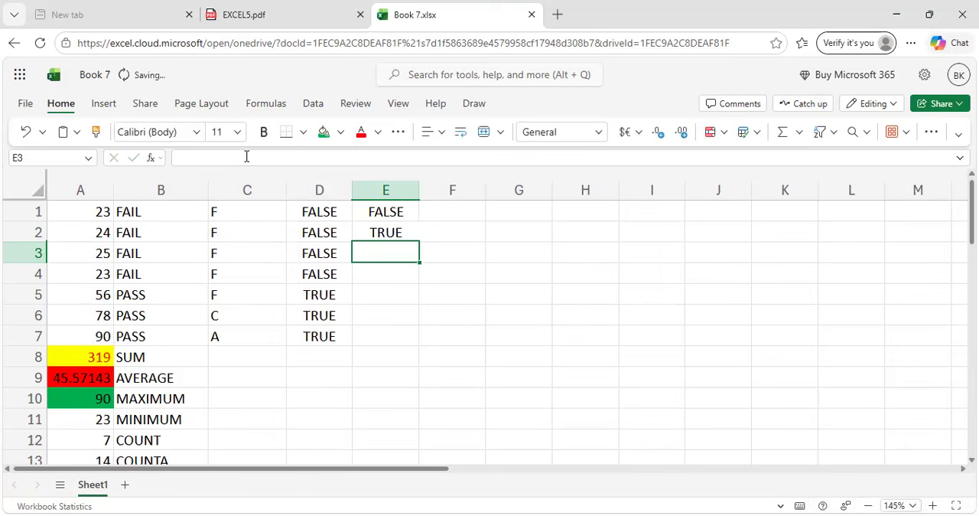
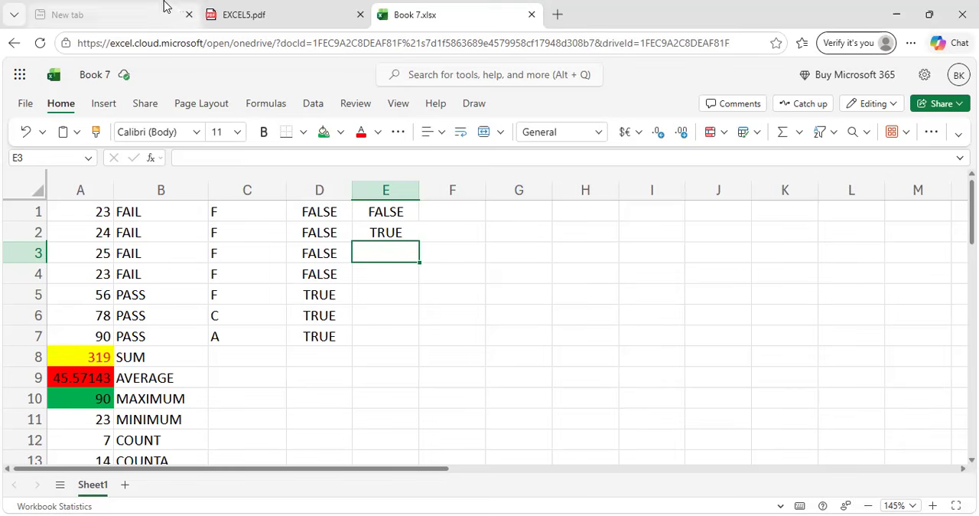
Switch to EXCEL5.pdf and read the NOT Function section with its example formula.
key(ctrl+shift+Tab)
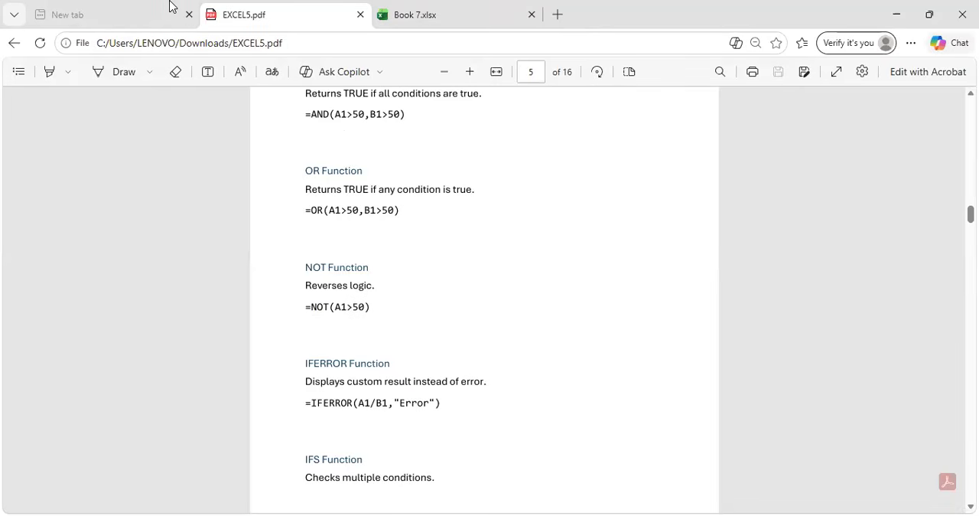
scroll(374, 245, down, 1)
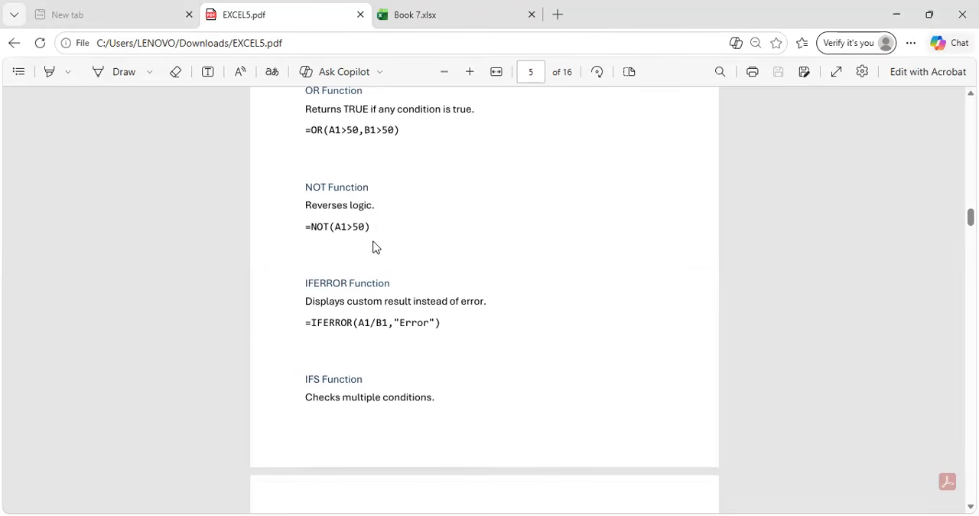
scroll(374, 245, down, 1)
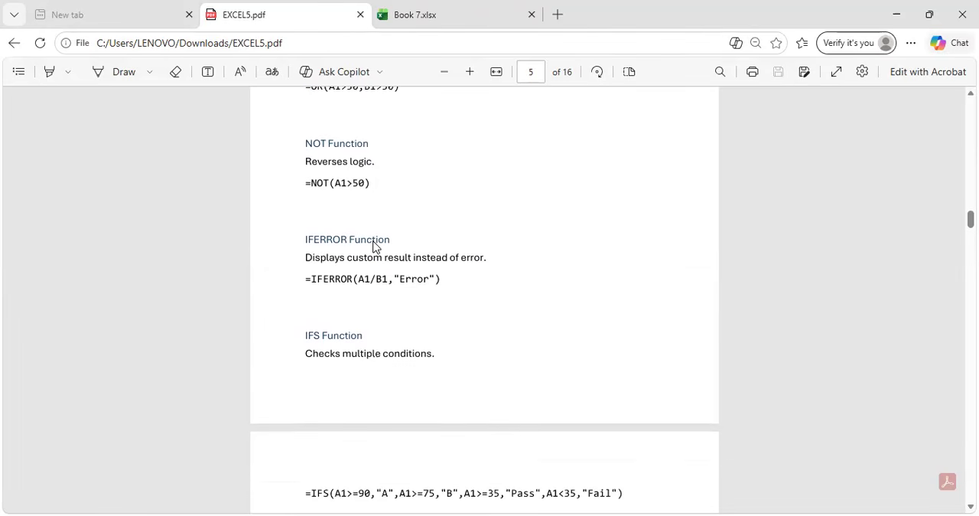
scroll(374, 246, down, 1)
scroll(374, 246, down, 1)
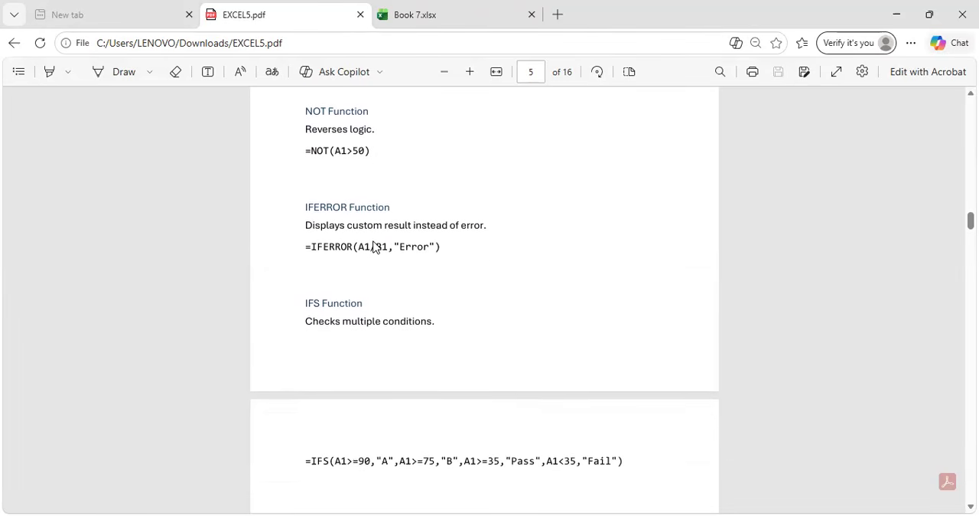
scroll(374, 247, down, 1)
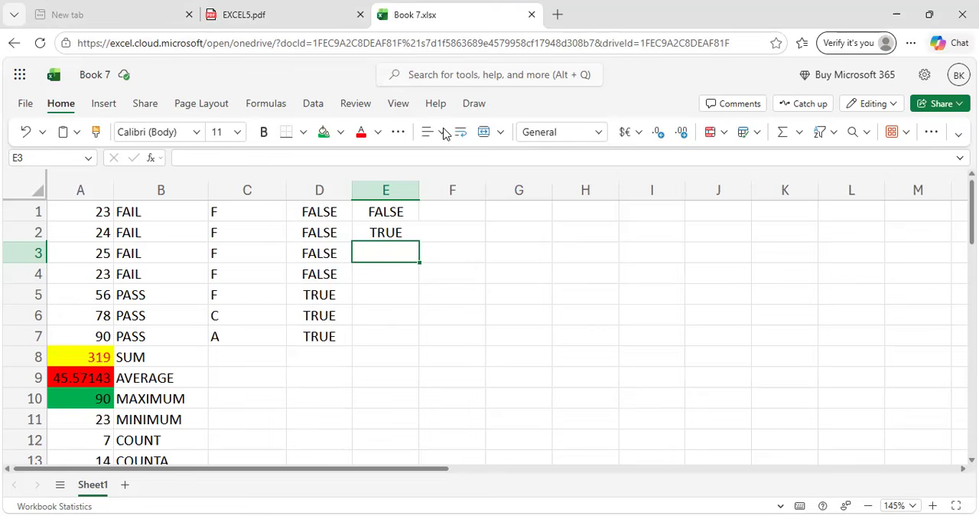
Try the formula =NOT(A1:A7>=35) in cell F2 of Book 7.xlsx, and undo the entry.
click(449, 232)
text(=N)
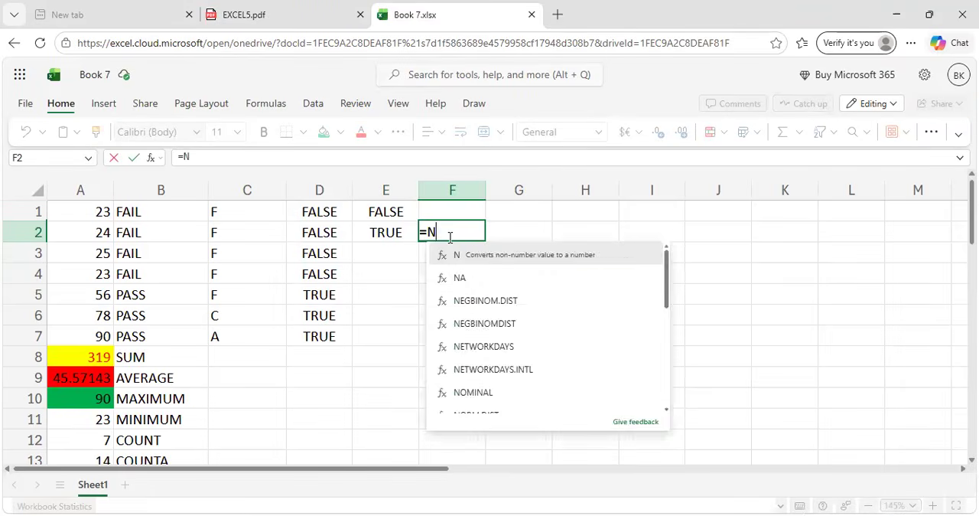
text(OT()
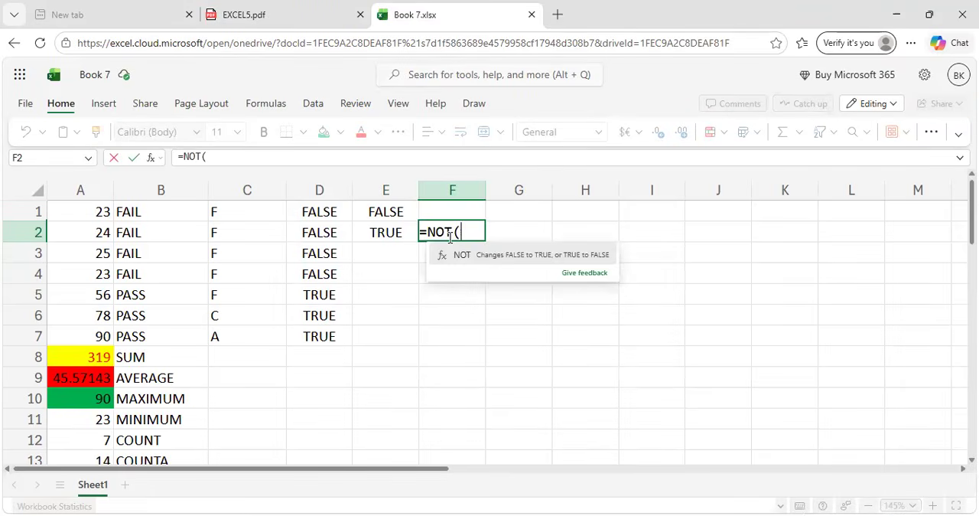
drag(95, 212, 101, 328)
text(>=2)
key(BackSpace)
text(35))
key(Return)
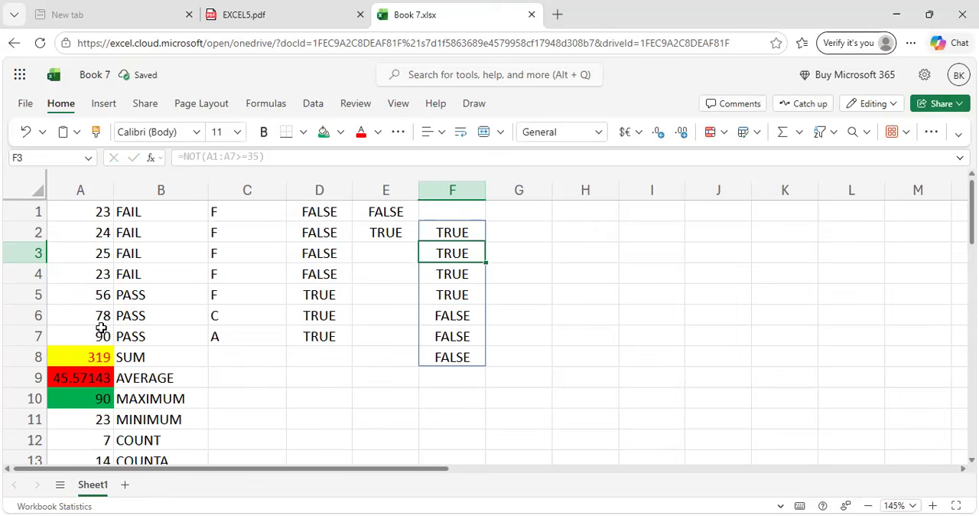
click(554, 321)
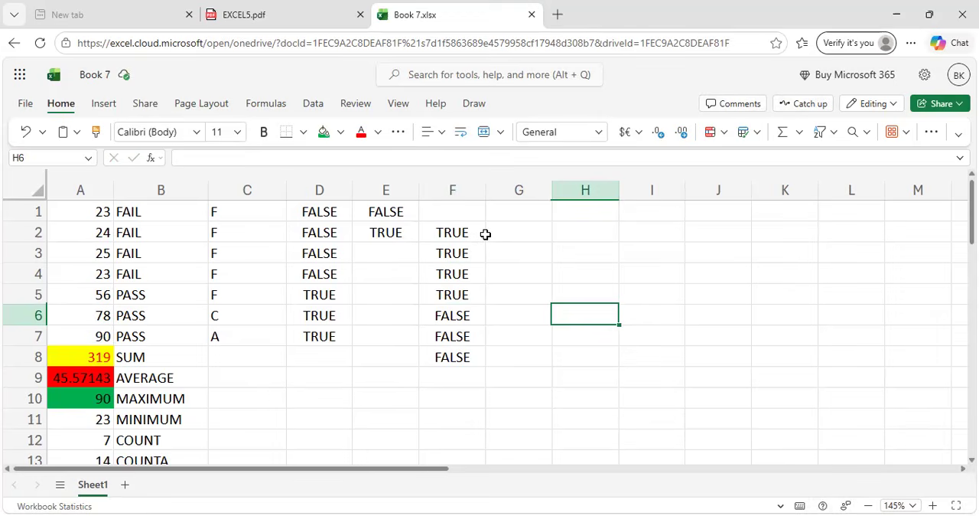
key(ctrl+z)
Review the IFERROR Function section in EXCEL5.pdf and return to the Book 7.xlsx workbook.
click(287, 9)
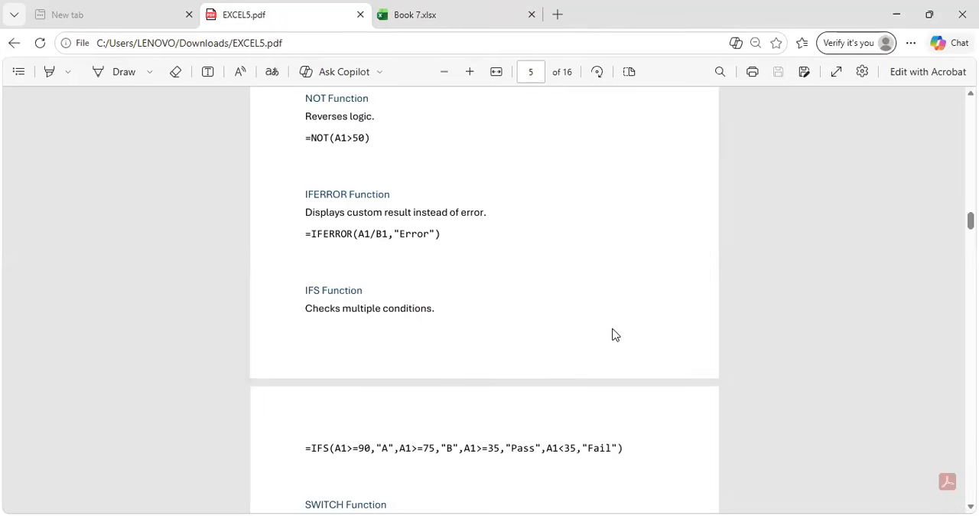
scroll(612, 335, down, 2)
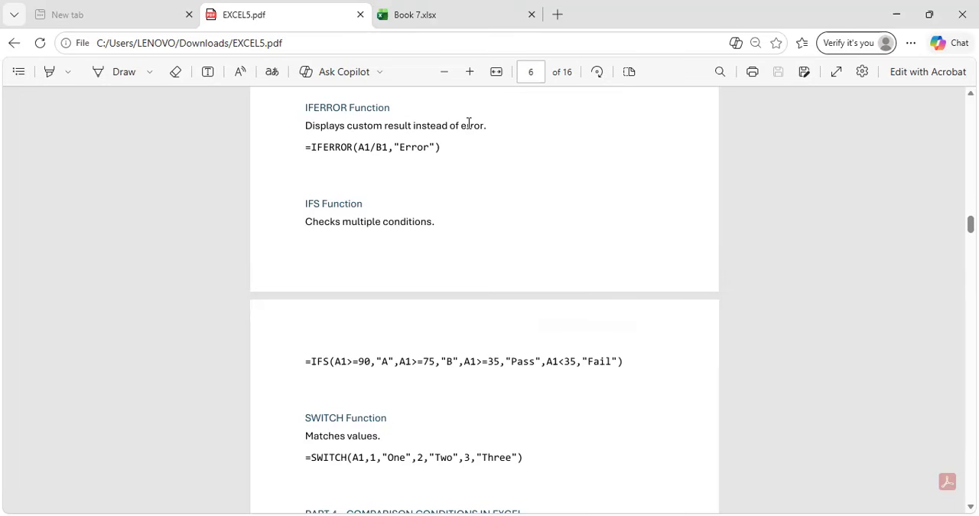
click(502, 7)
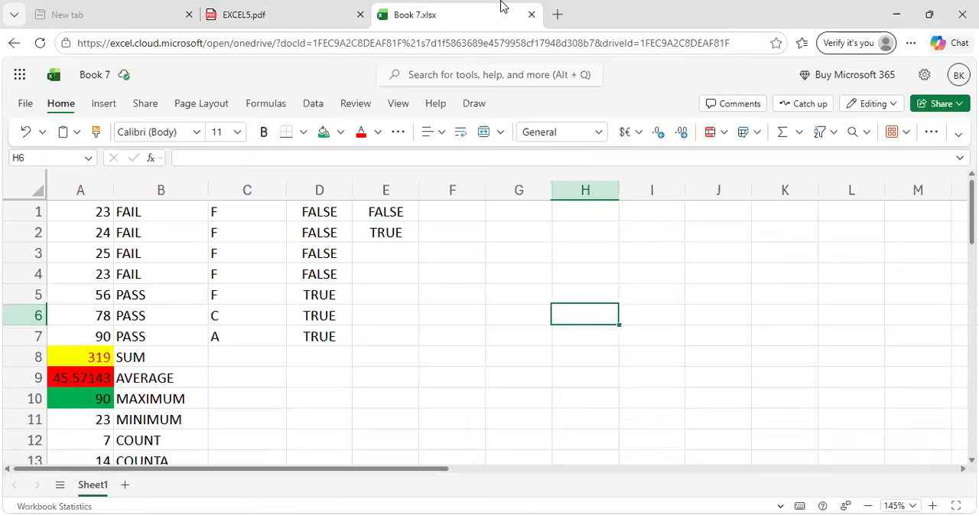
Enter the suggested formula =SUM(D1:D7) in cell D8 and check it.
scroll(325, 374, down, 2)
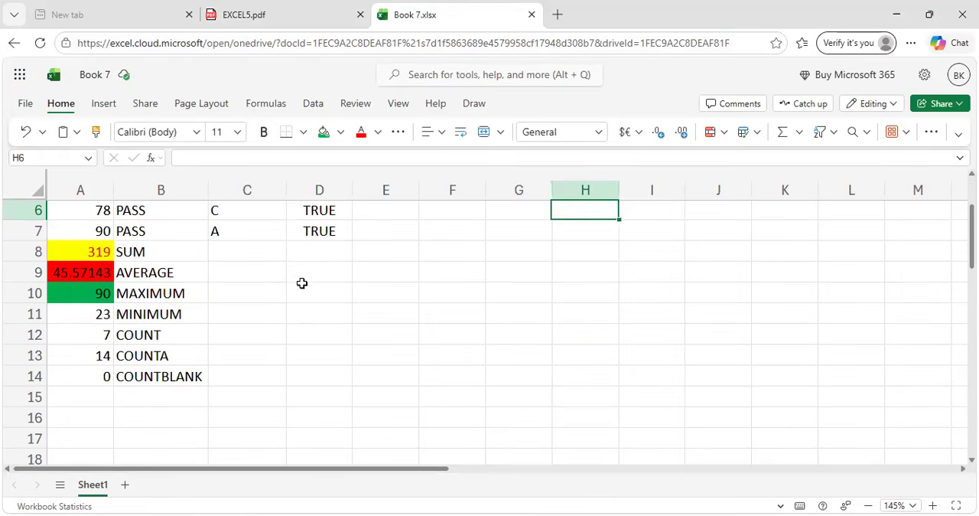
click(312, 246)
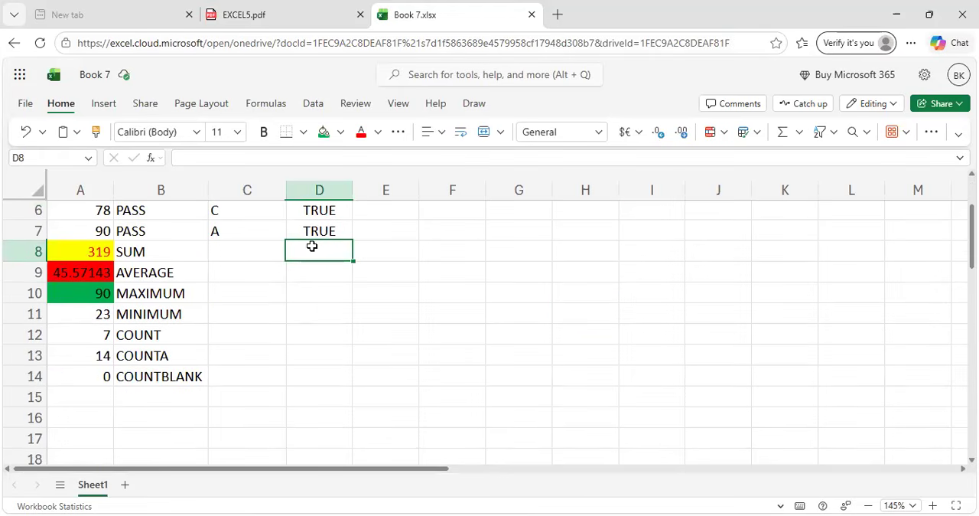
text(=S)
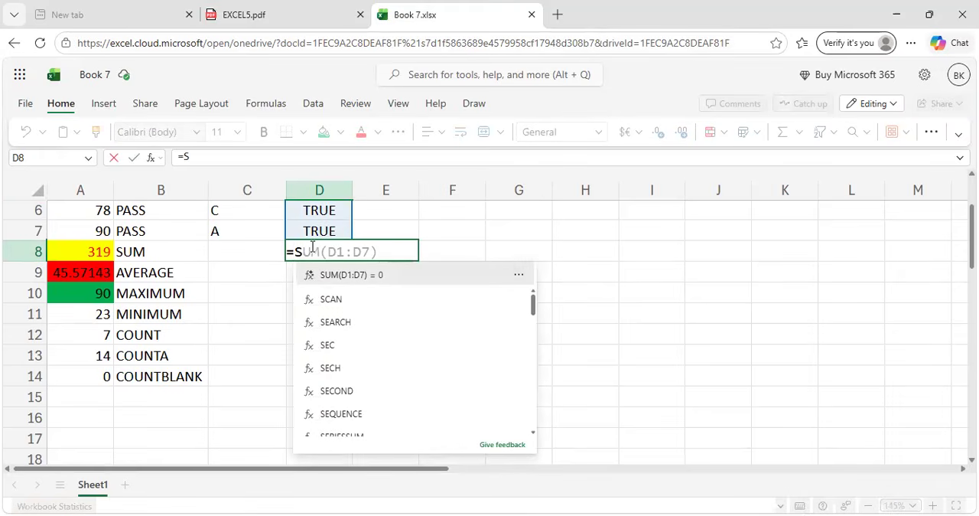
text(UM)
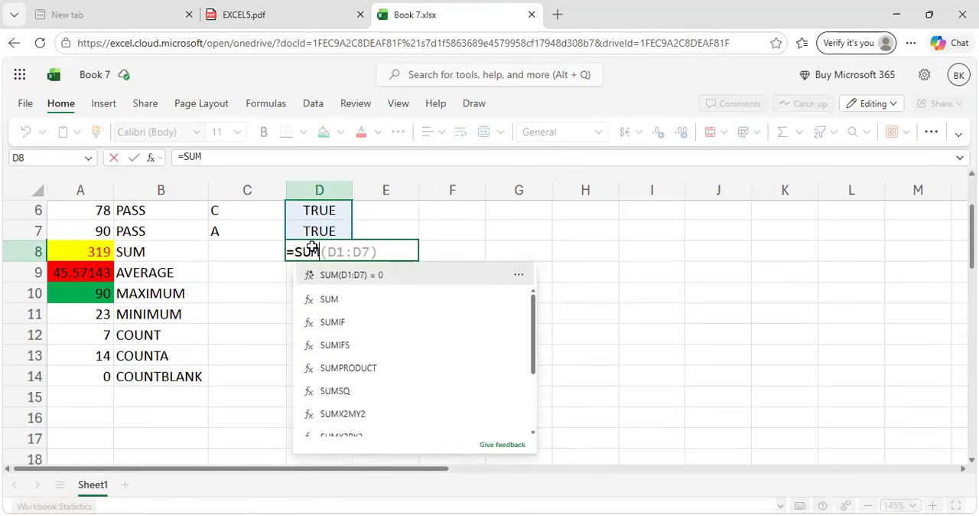
key(Return)
click(314, 250)
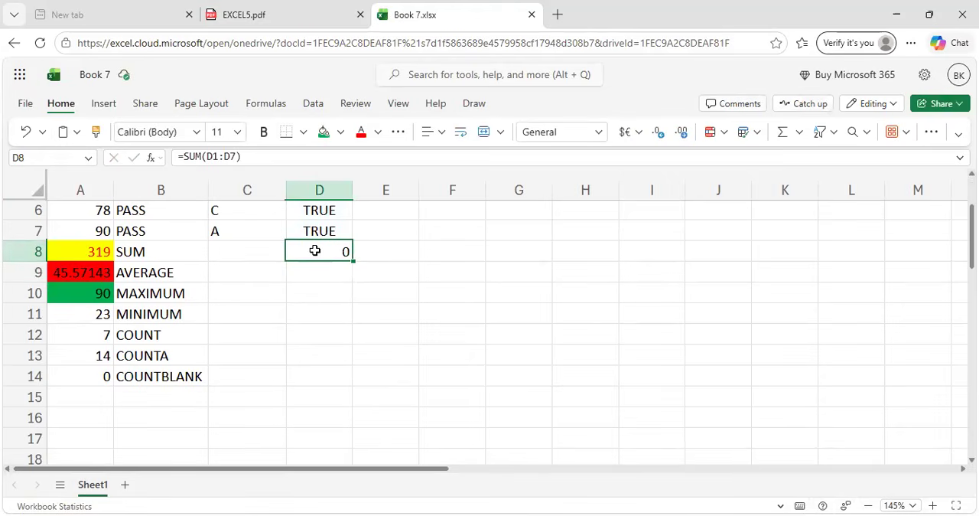
click(401, 258)
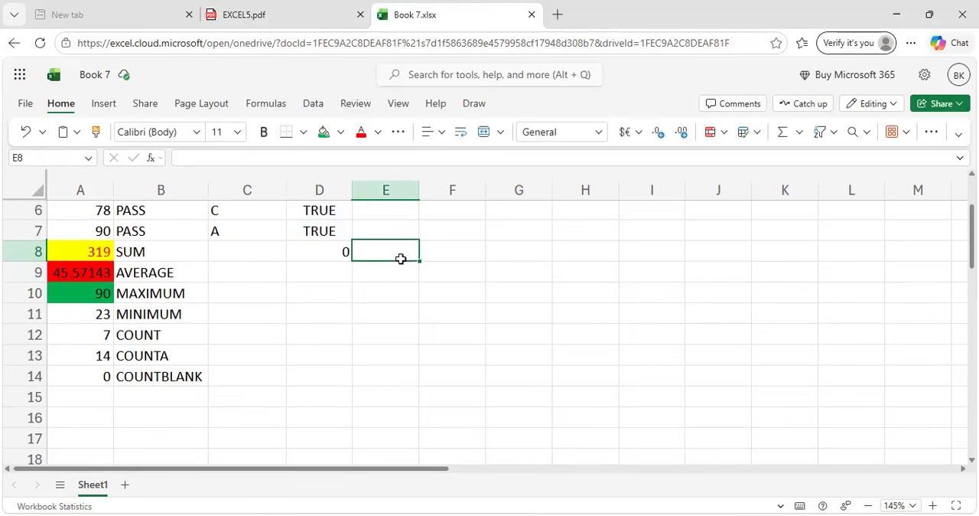
Clear cell D8 and enter the suggested SUM formula for D1:D7 again.
click(329, 253)
key(BackSpace)
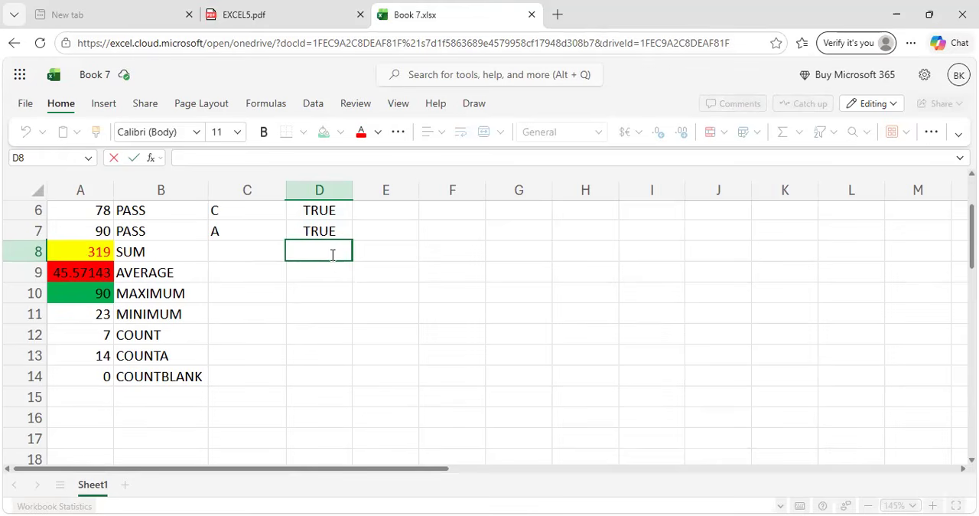
text(=sum)
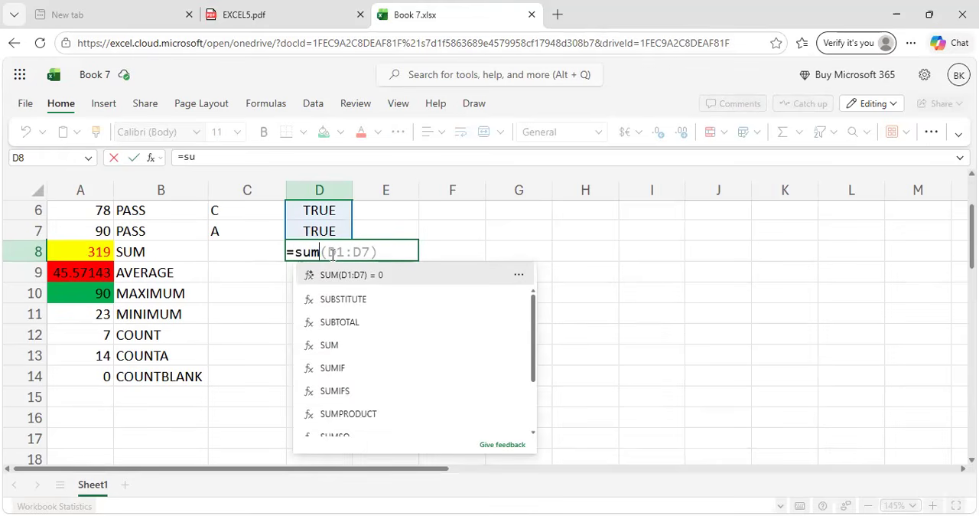
key(Return)
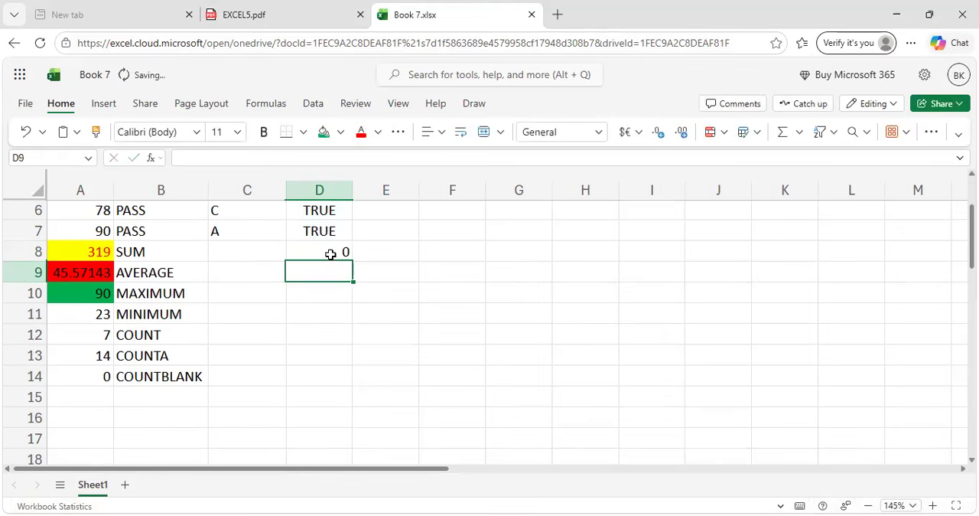
click(330, 254)
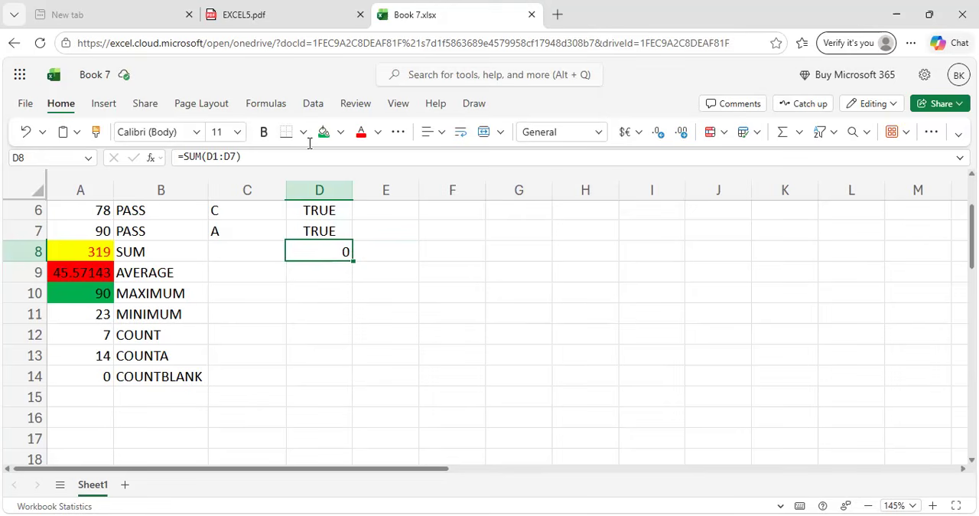
Copy =IFERROR from the EXCEL5.pdf example and use it in cell D8 to start a new formula, replacing the SUM.
key(ctrl+shift+Tab)
drag(305, 147, 354, 148)
key(ctrl+c)
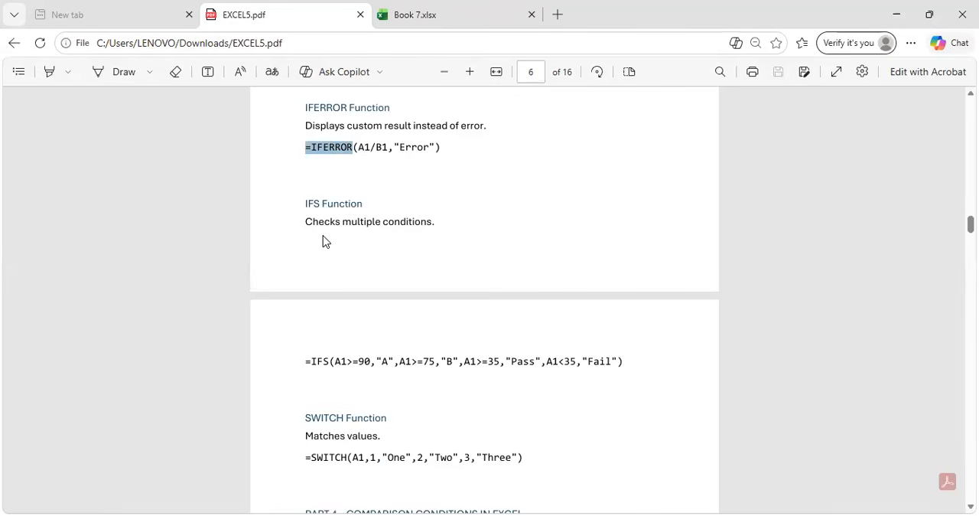
key(ctrl+Tab)
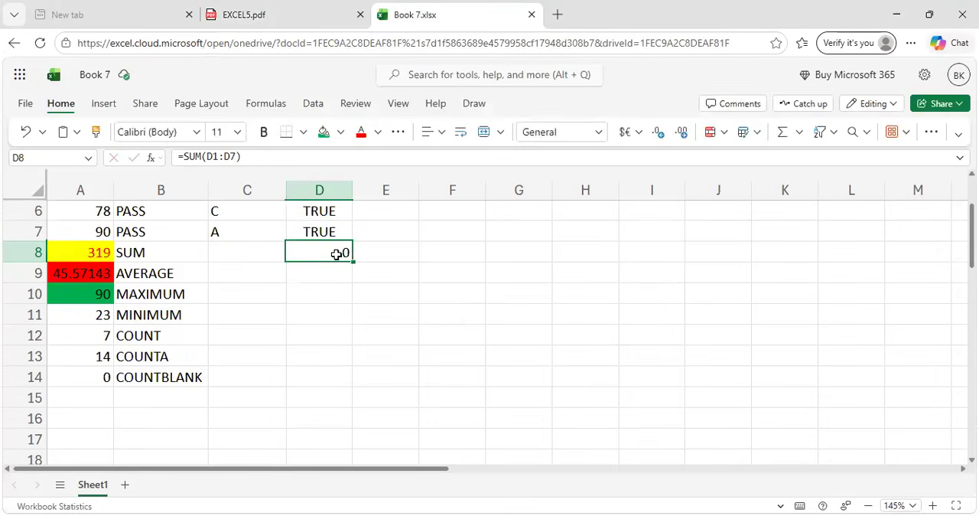
triple_click(337, 254)
key(BackSpace)
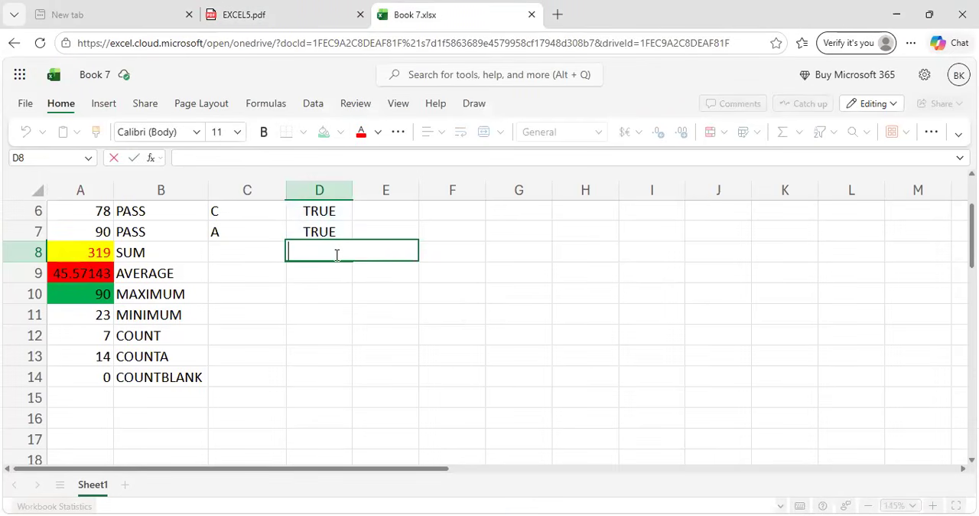
key(ctrl+v)
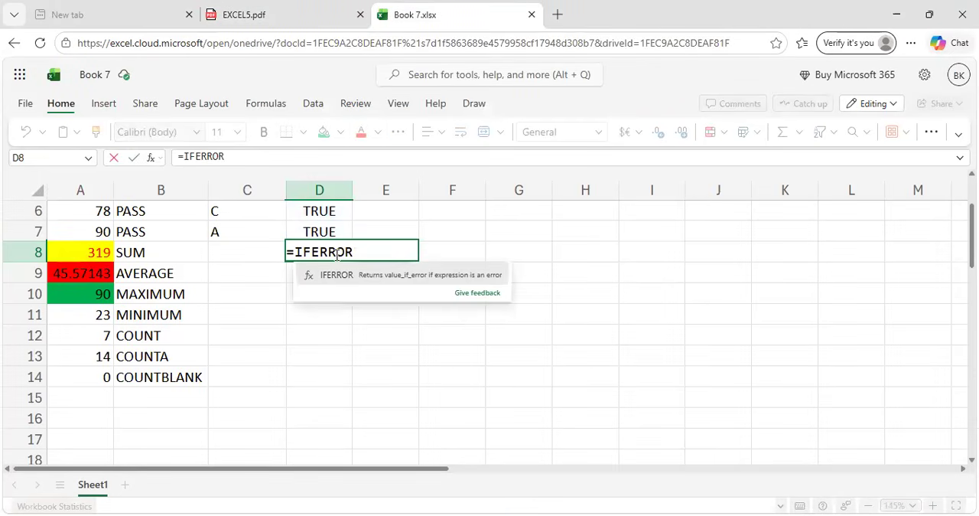
text(()
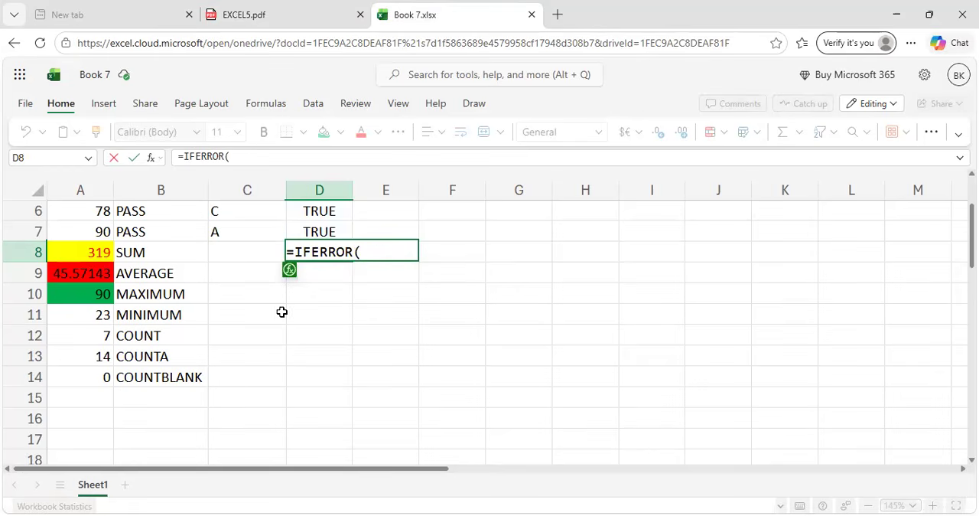
Complete the formula in cell D8 as =IFERROR(A1/A2,"ERROR").
scroll(281, 311, up, 2)
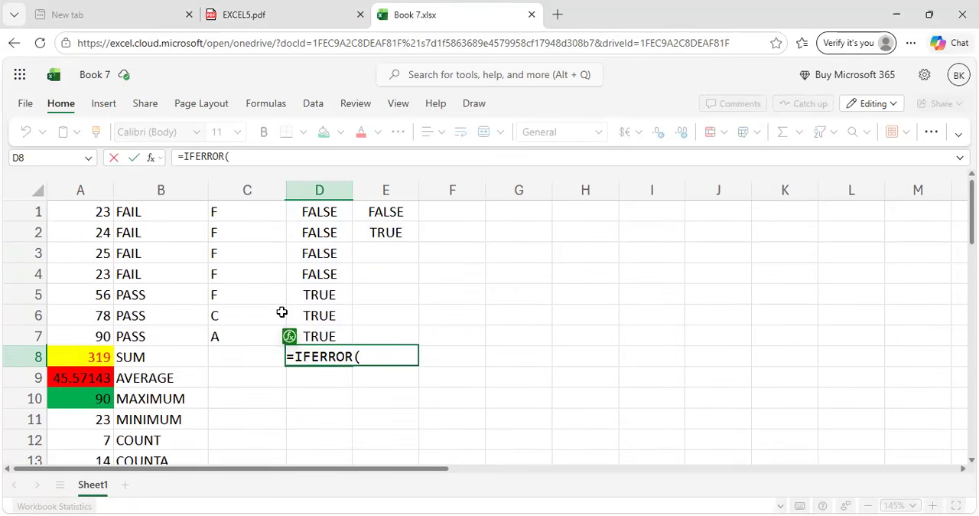
click(85, 213)
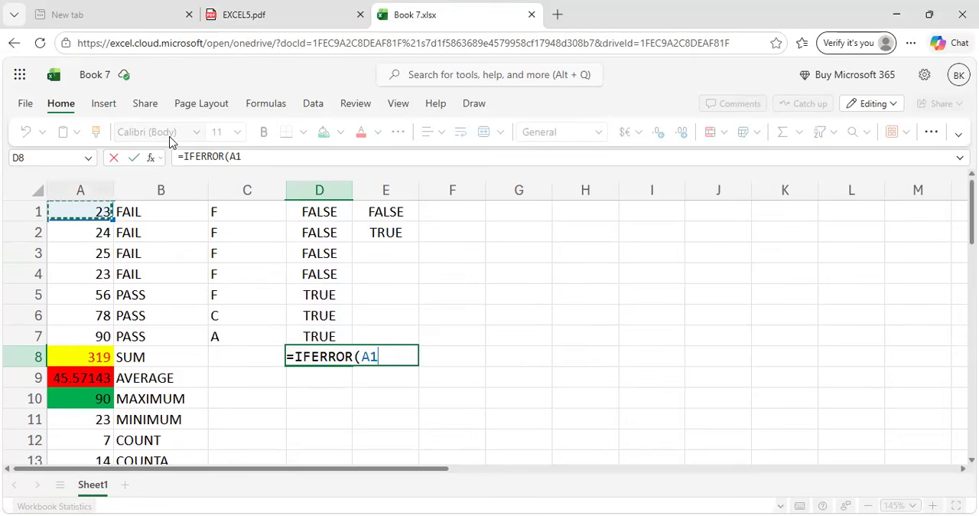
click(306, 15)
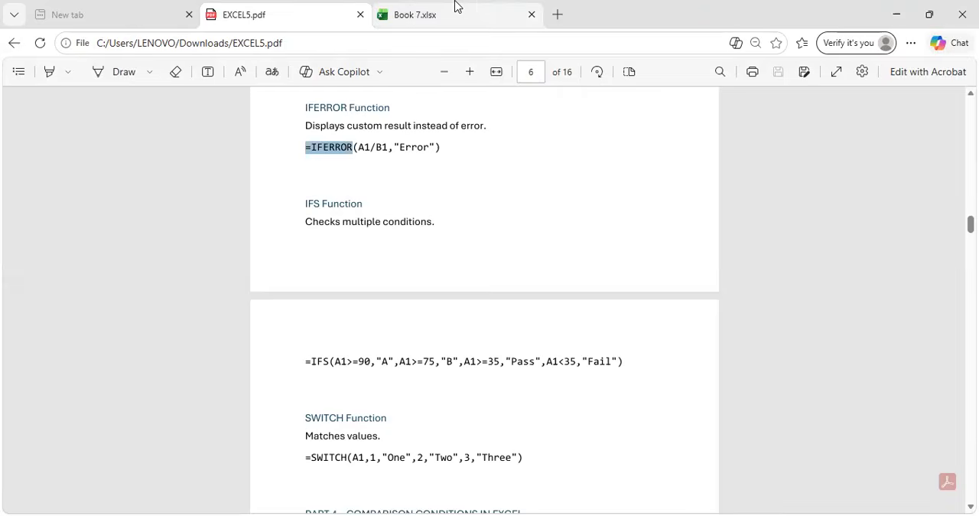
click(454, 9)
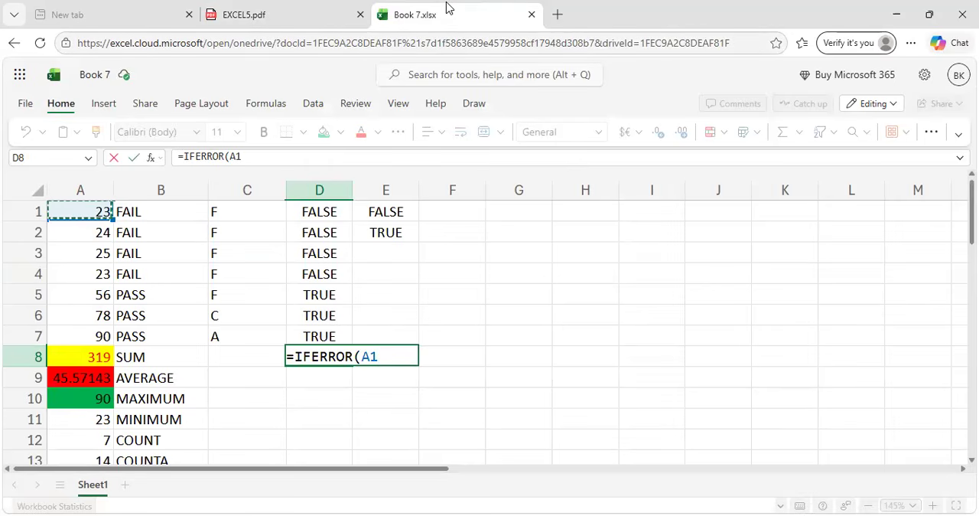
text(/)
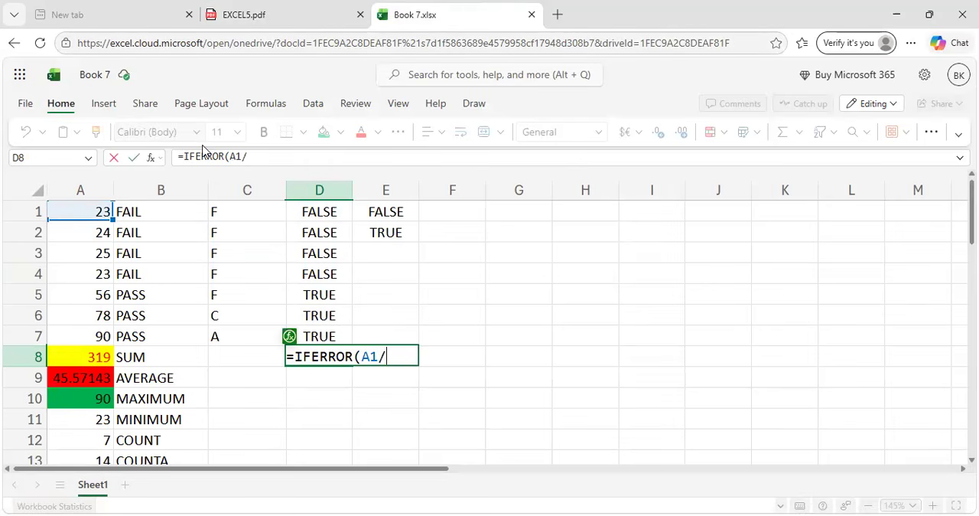
click(102, 233)
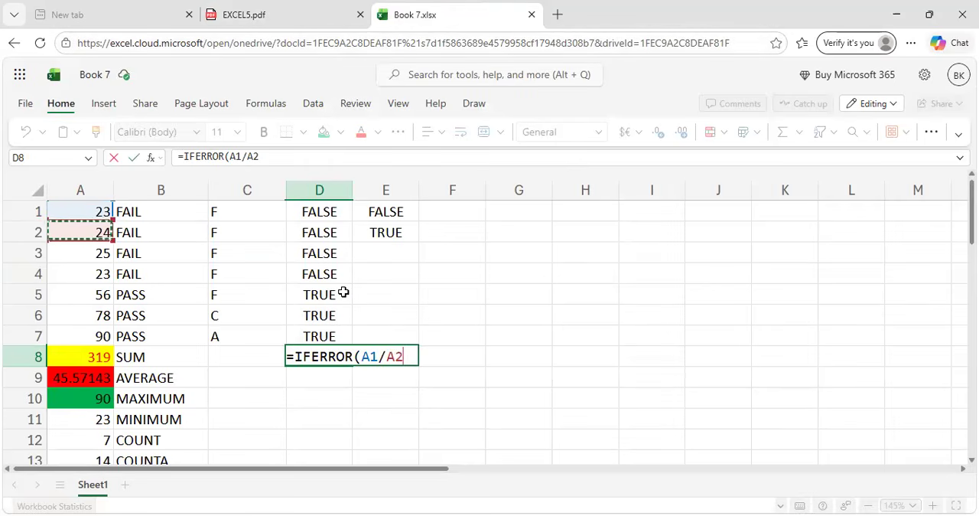
text(,)
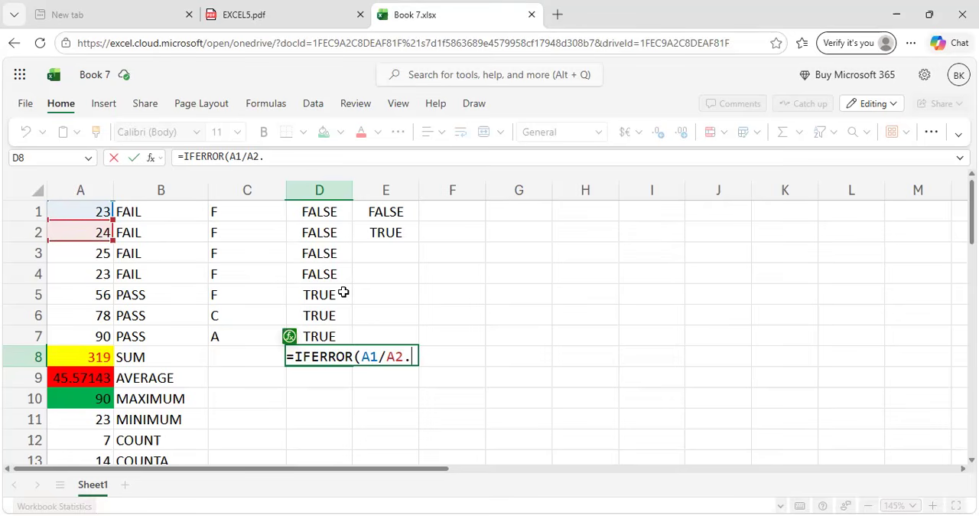
text(")
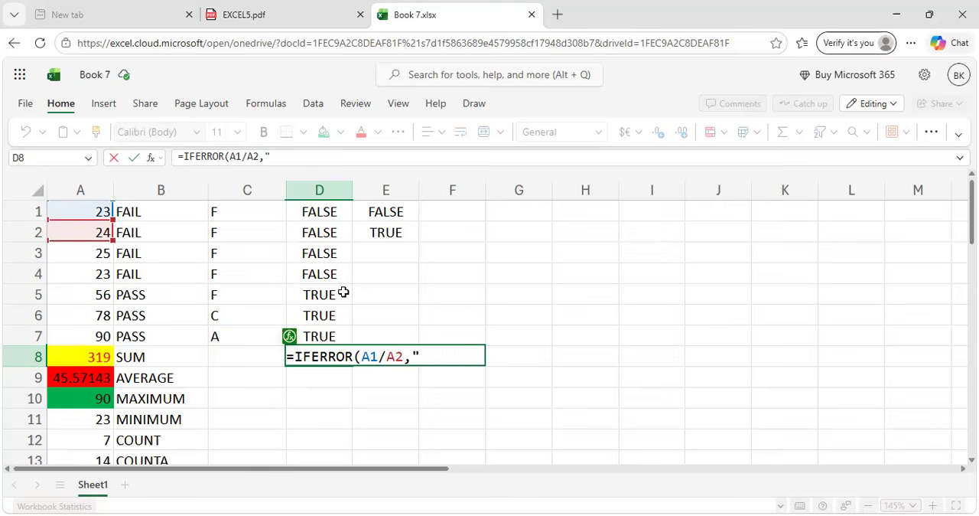
text(ERROR")
key(Return)
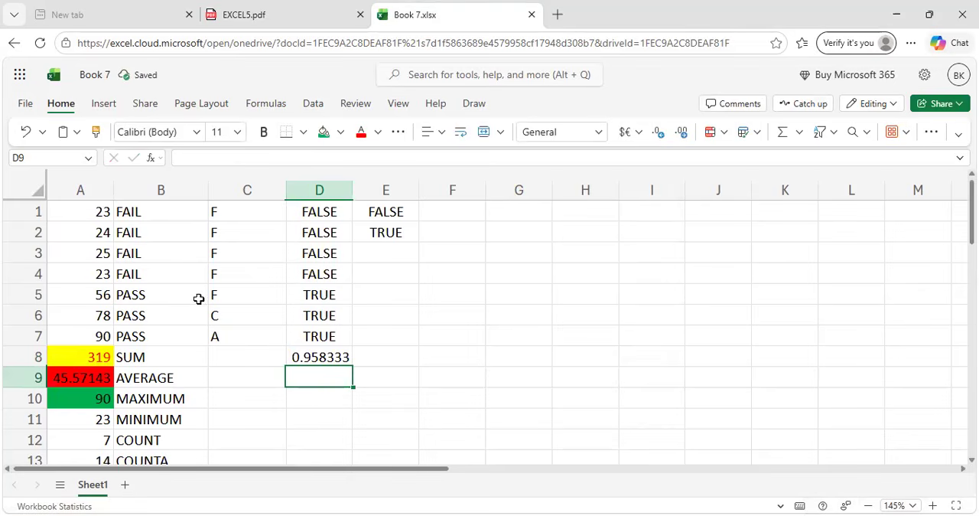
Fill the IFERROR formula from cell D8 down to D13.
click(345, 357)
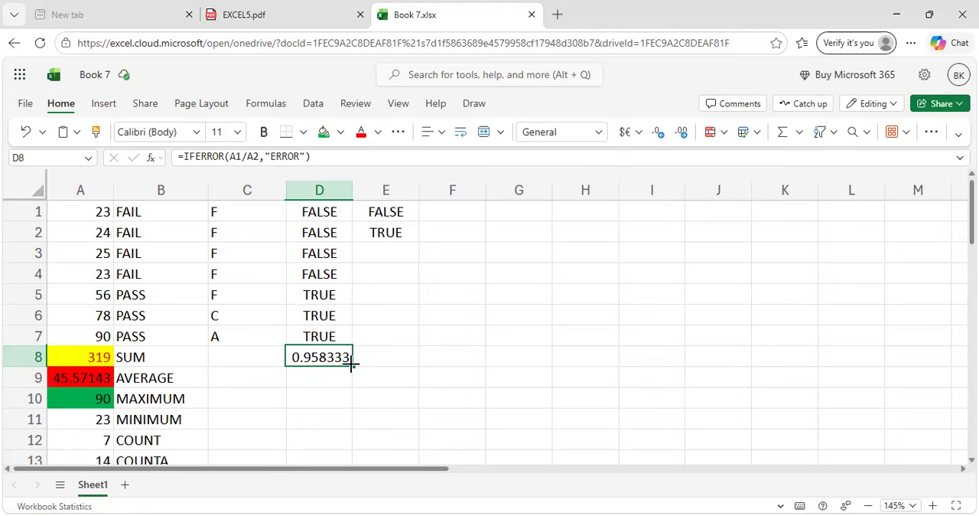
drag(353, 371, 350, 514)
click(454, 374)
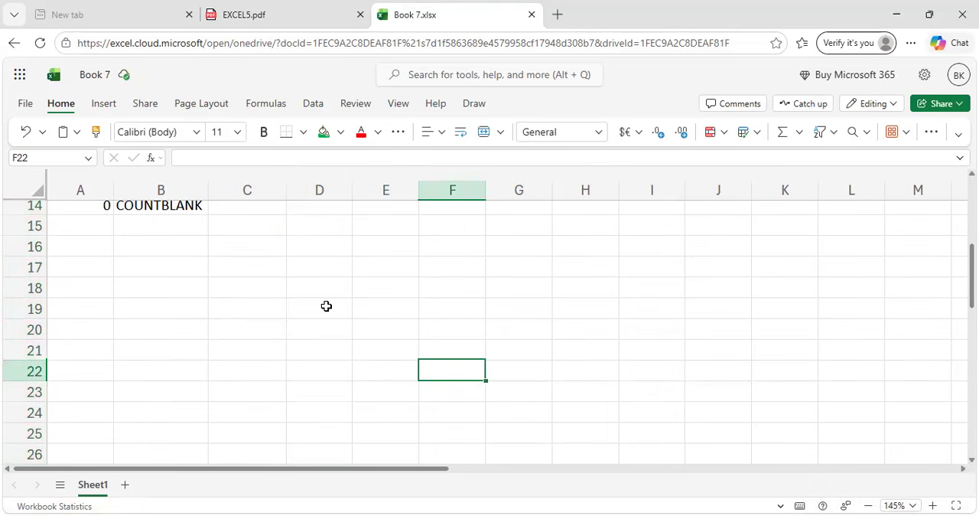
scroll(326, 306, up, 5)
drag(319, 360, 348, 457)
Extend the IFERROR fill in column D from row 13 down to row 27.
scroll(347, 457, down, 2)
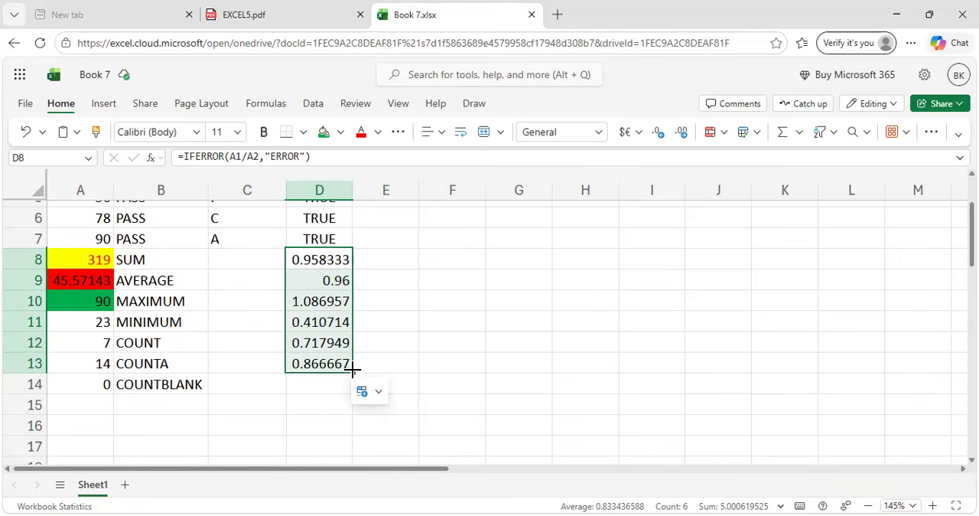
drag(352, 374, 352, 441)
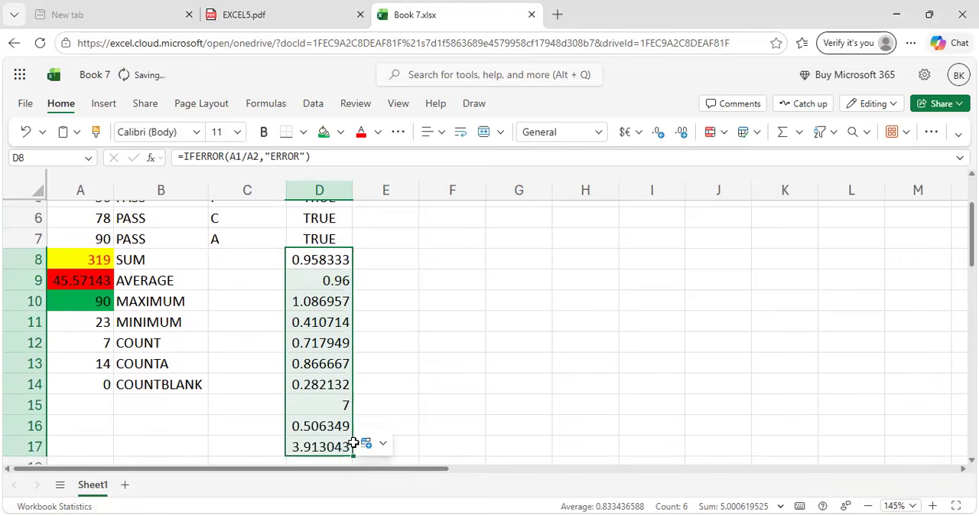
scroll(351, 444, down, 2)
drag(353, 315, 350, 428)
scroll(349, 431, down, 2)
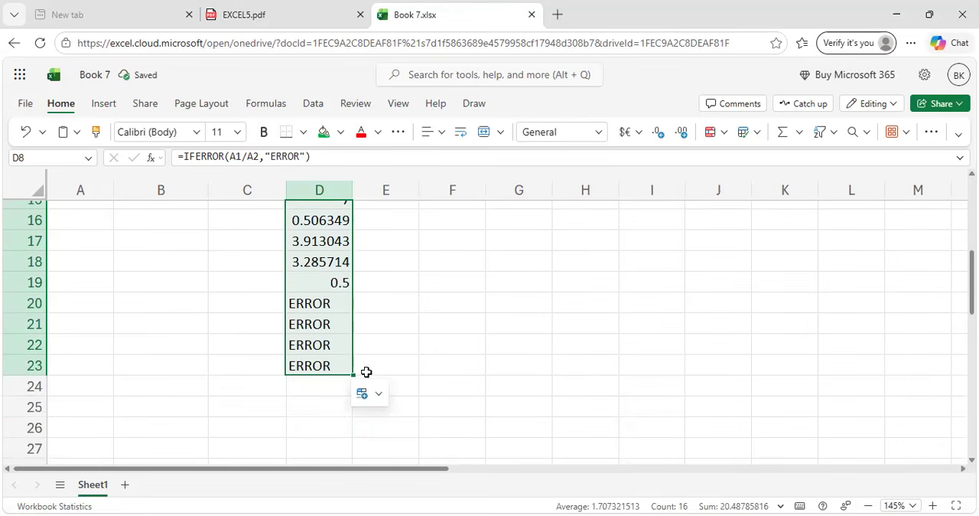
drag(351, 374, 359, 448)
click(389, 411)
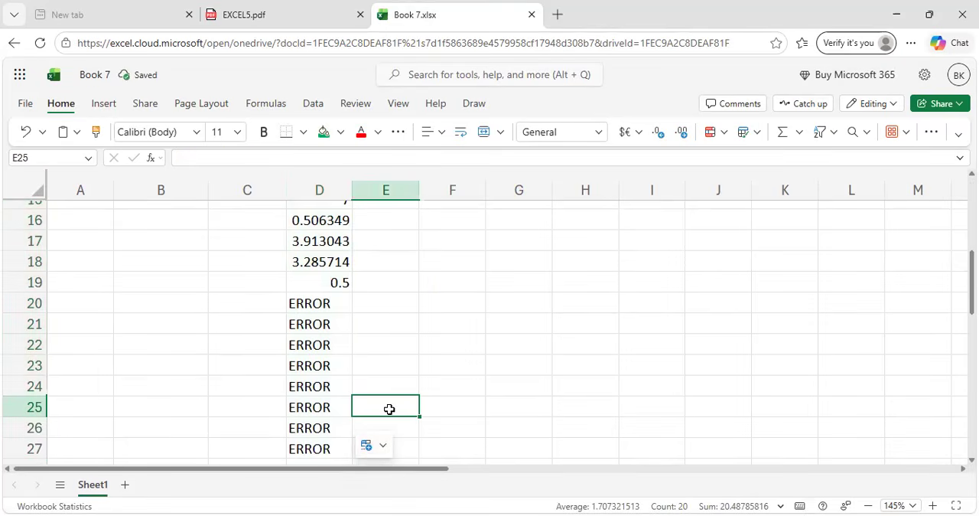
Undo the column D fills and the IFERROR entry in cell D8.
key(ctrl+z)
key(ctrl+z)
key(ctrl+z)
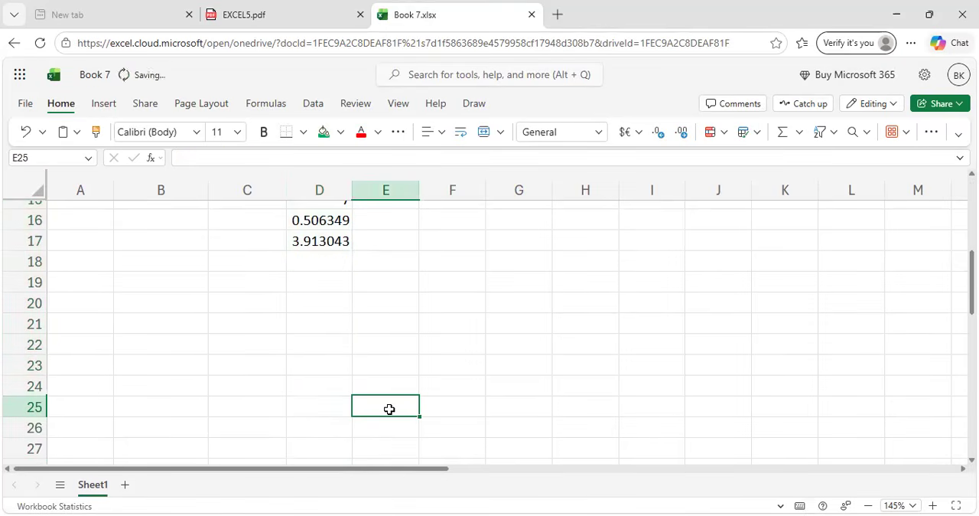
scroll(389, 409, up, 4)
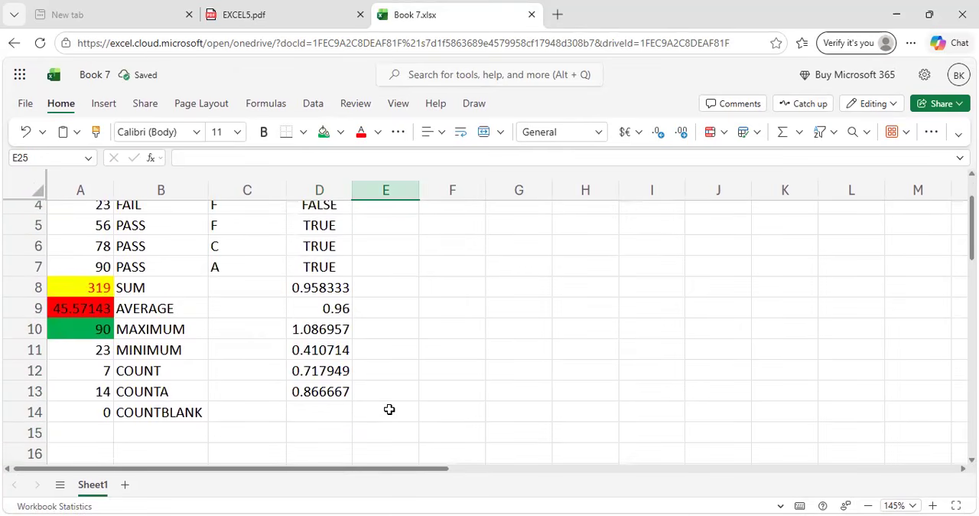
key(ctrl+z)
key(ctrl+z)
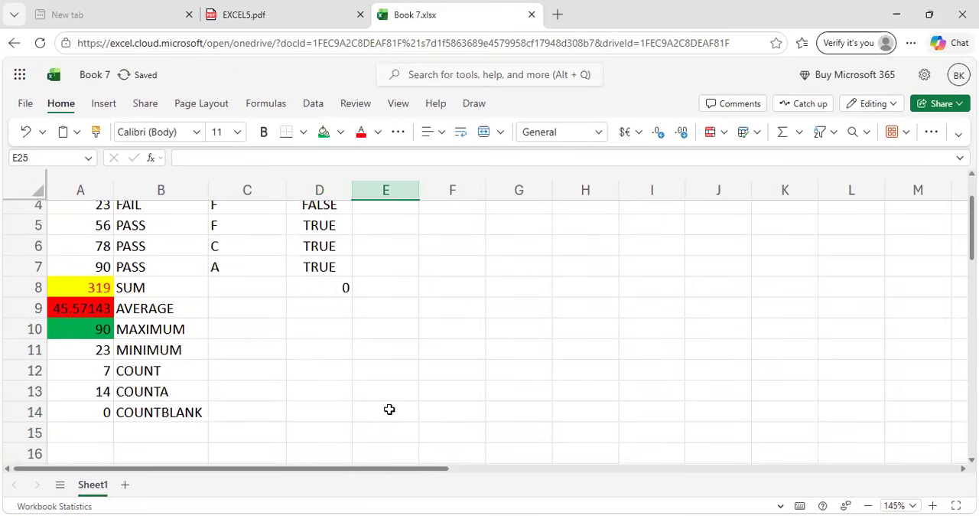
Review the IFS Function example in EXCEL5.pdf and return to the Book 7.xlsx workbook.
click(298, 9)
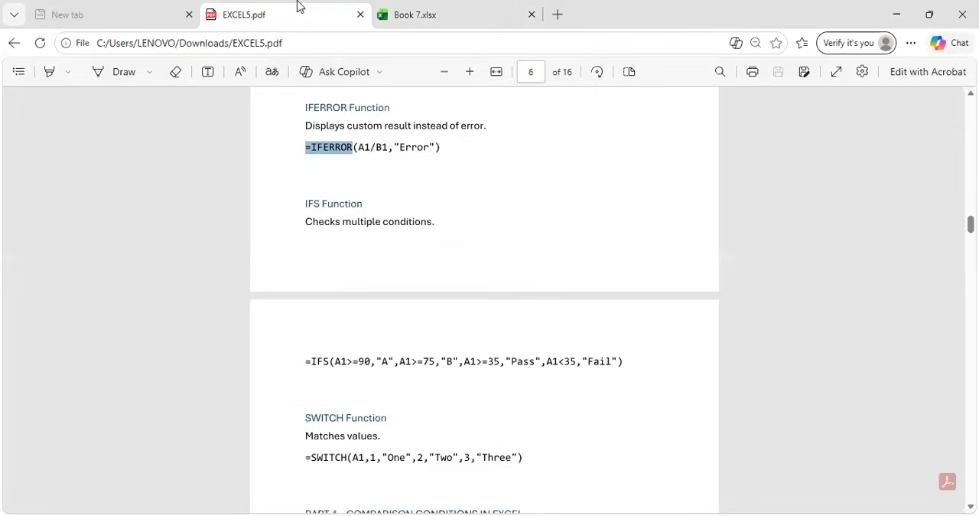
scroll(405, 330, down, 3)
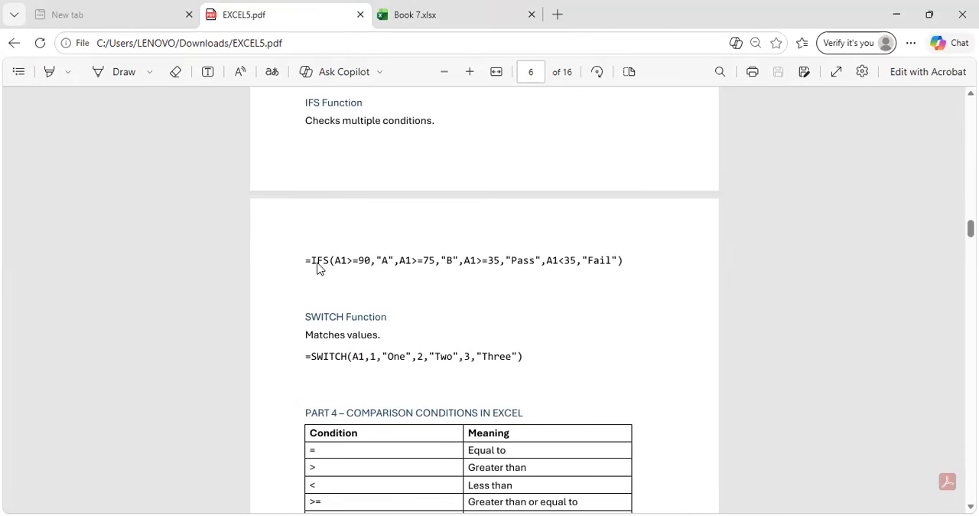
click(476, 10)
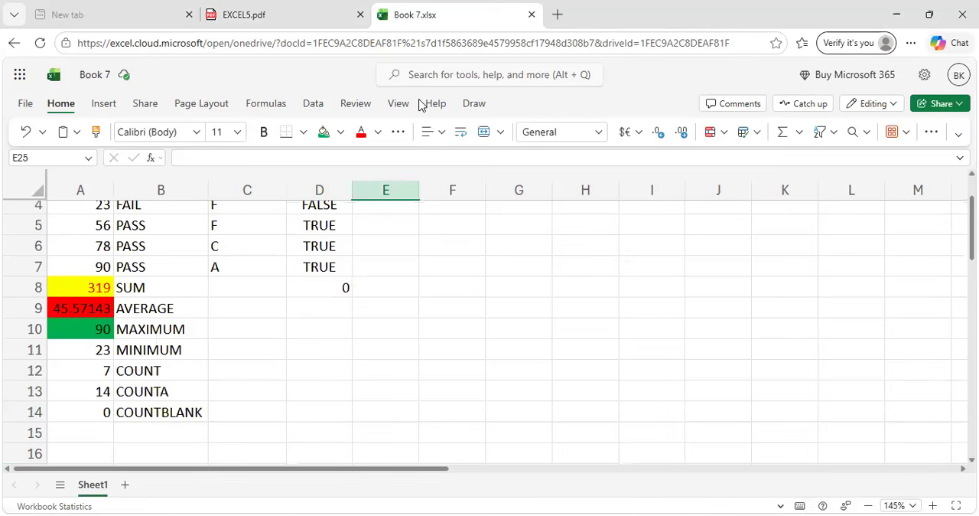
Start an IFS formula in cell C8 whose first condition, A7>=35, returns "A".
scroll(264, 205, up, 1)
click(265, 208)
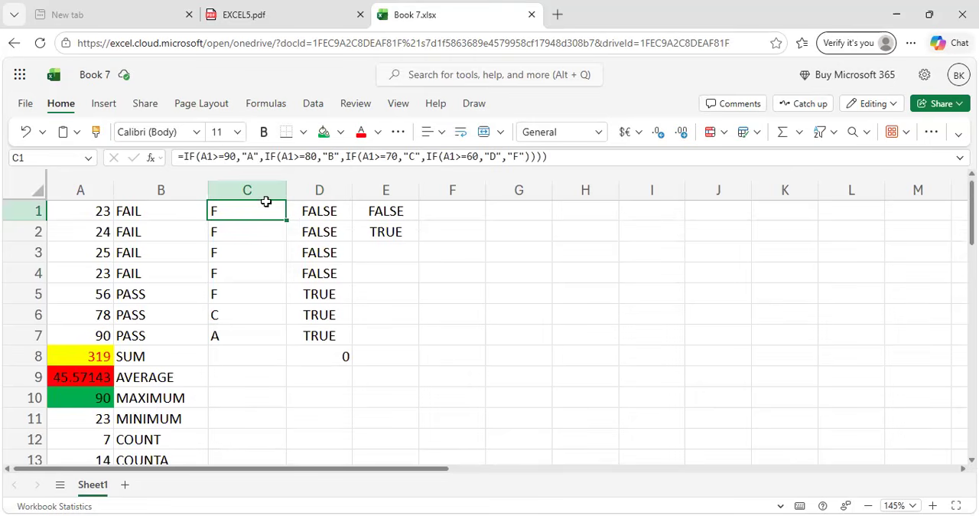
click(244, 360)
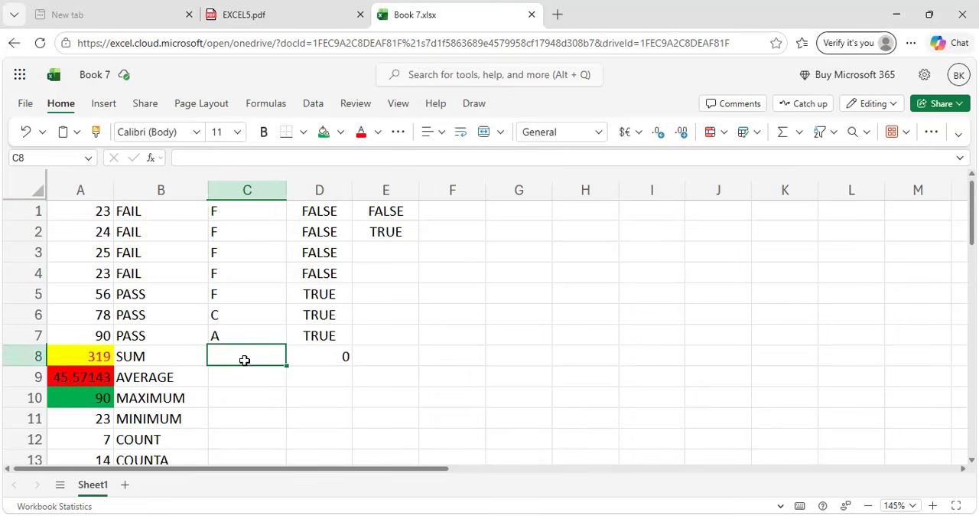
text(=I)
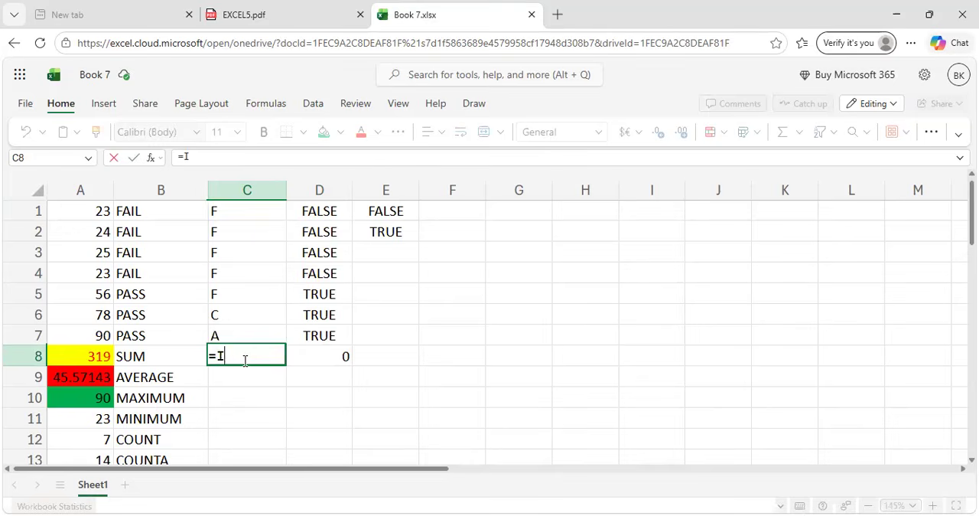
text(FS)
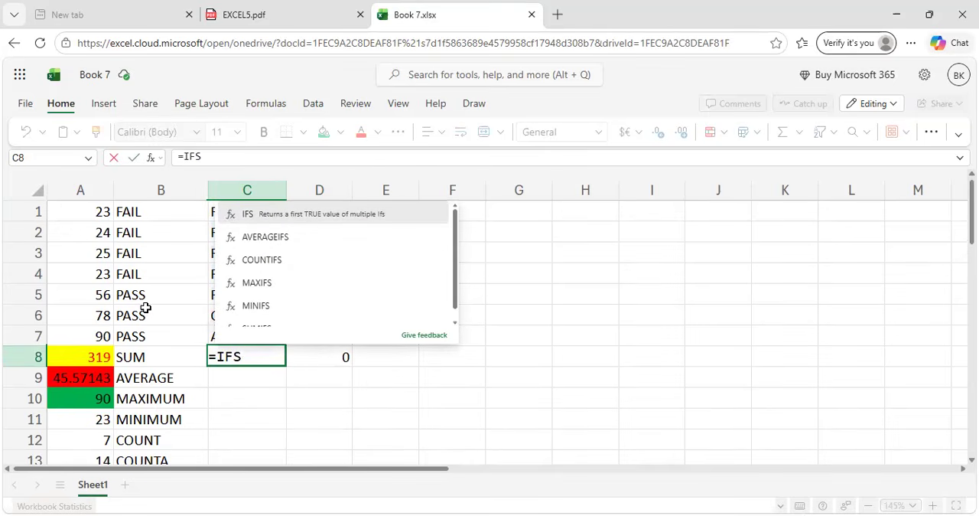
text(()
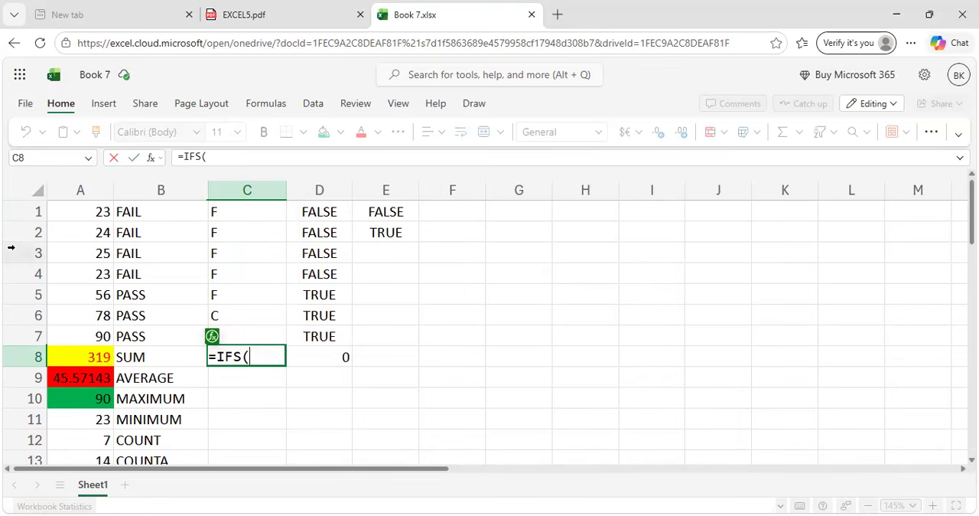
click(95, 337)
text(>=35,"A",)
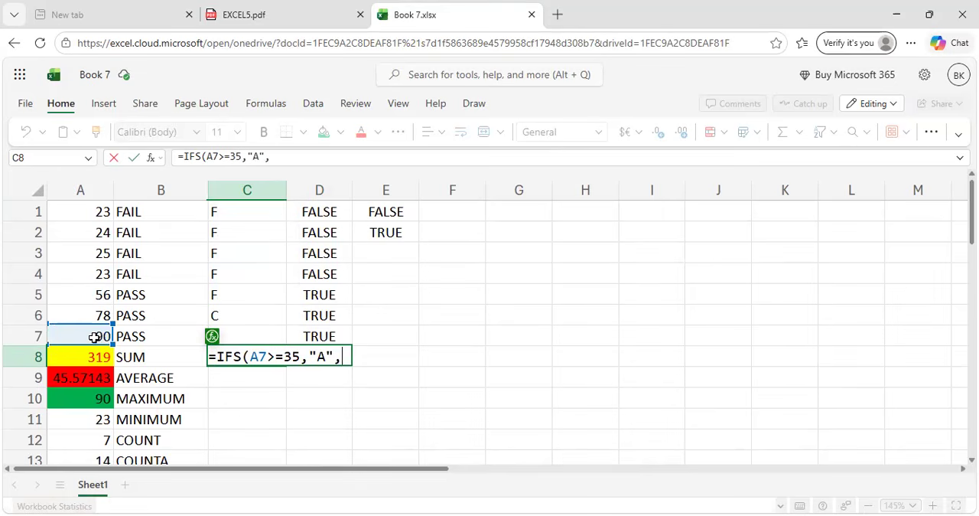
Add a second condition, A7>=35 returning "B", to the IFS formula in C8.
click(93, 336)
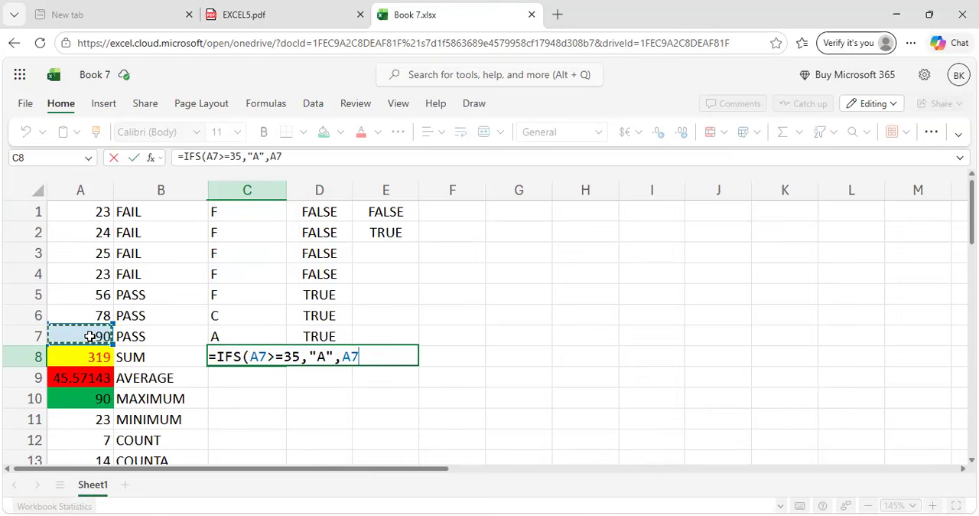
text(>=35)
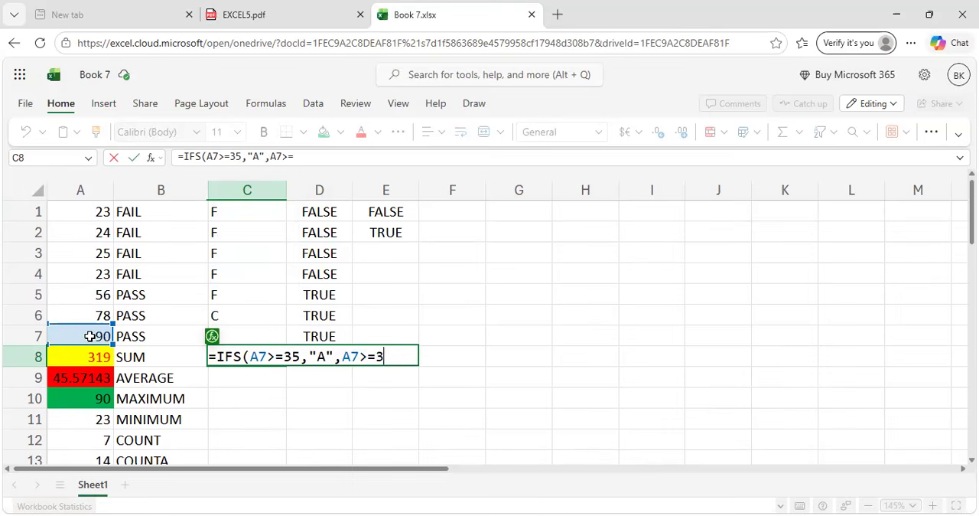
text(,")
text(B)
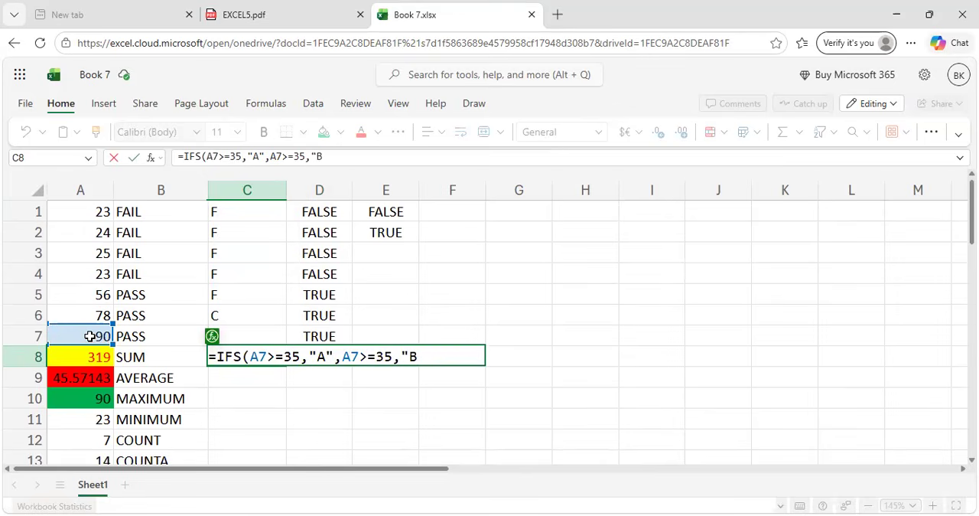
text(",)
Add a third condition, A7>=35 returning "C", to the IFS formula and begin a fourth with A7>=3.
click(72, 337)
text(>=)
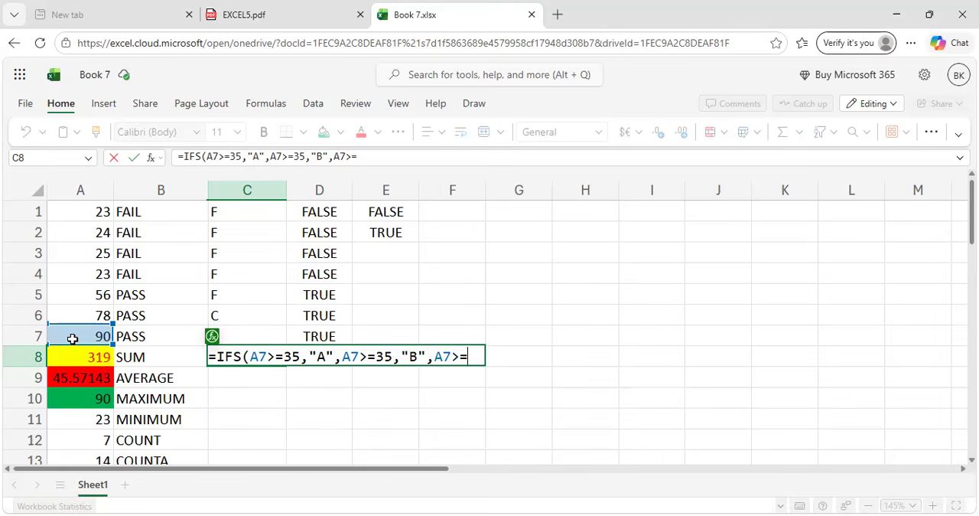
text(35,)
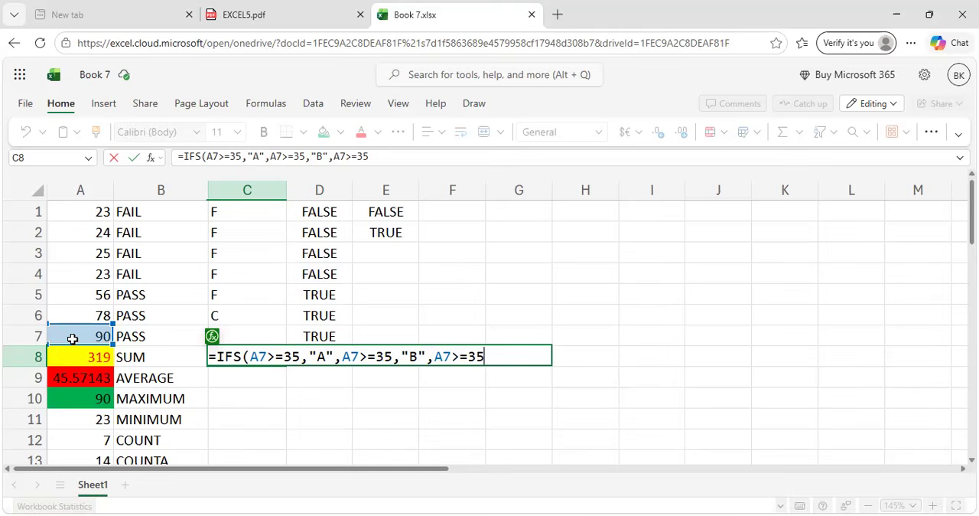
text("C",)
click(73, 338)
text(>=)
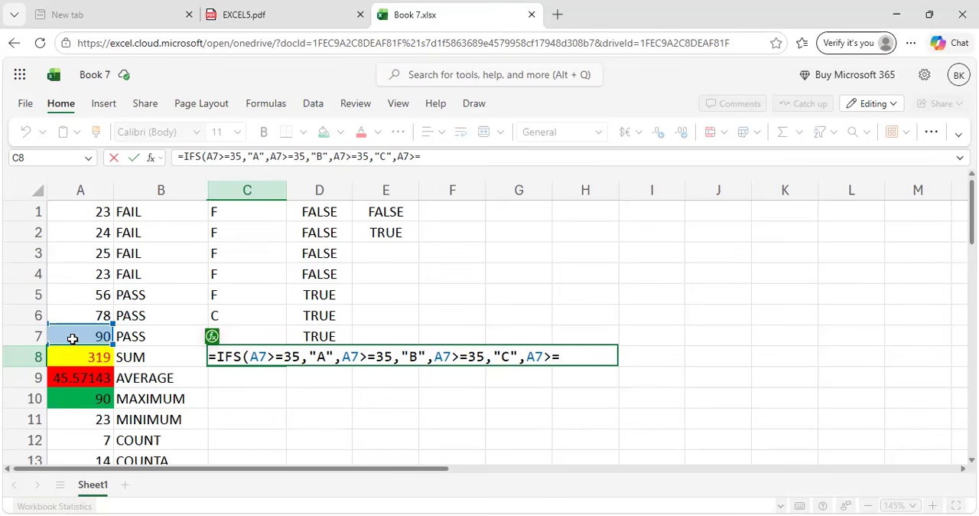
text(3)
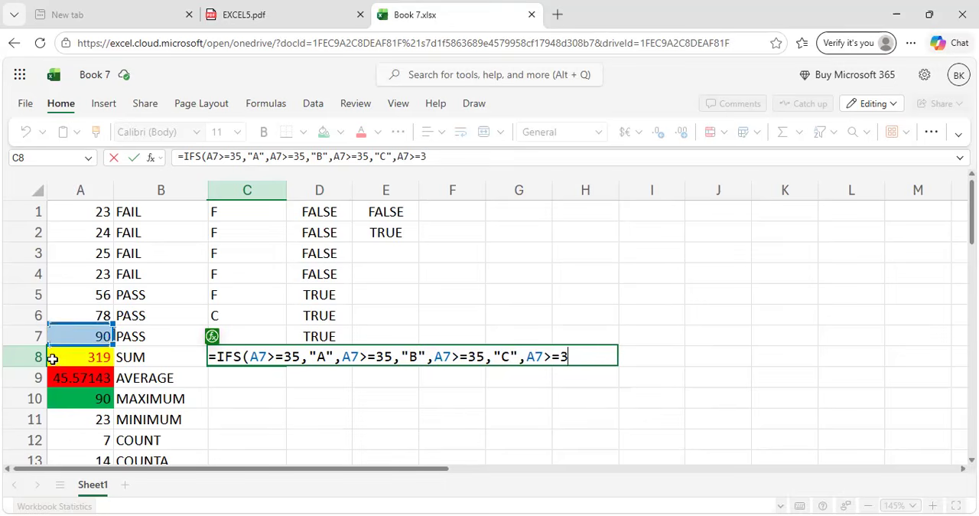
Set the threshold of the first condition in C8's IFS formula to 90.
click(300, 356)
key(BackSpace)
key(BackSpace)
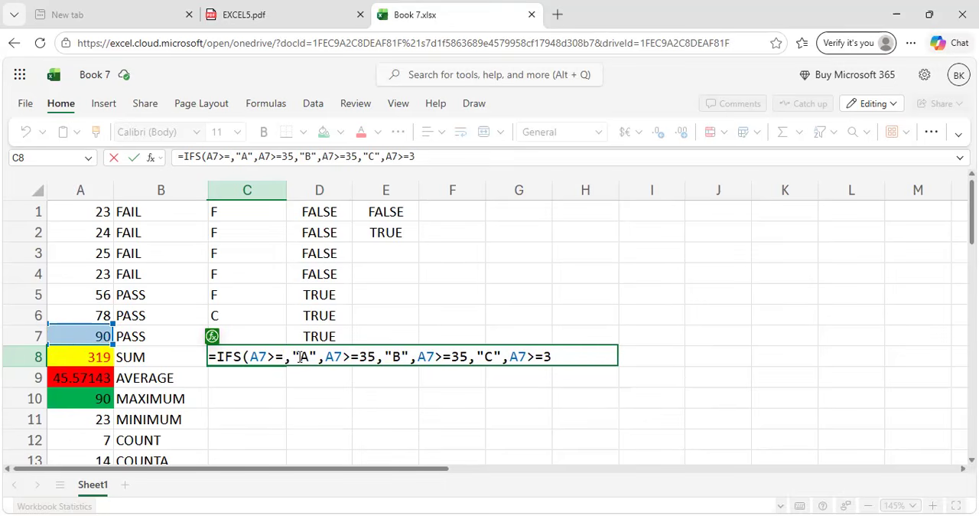
text(90)
key(Right)
key(Right)
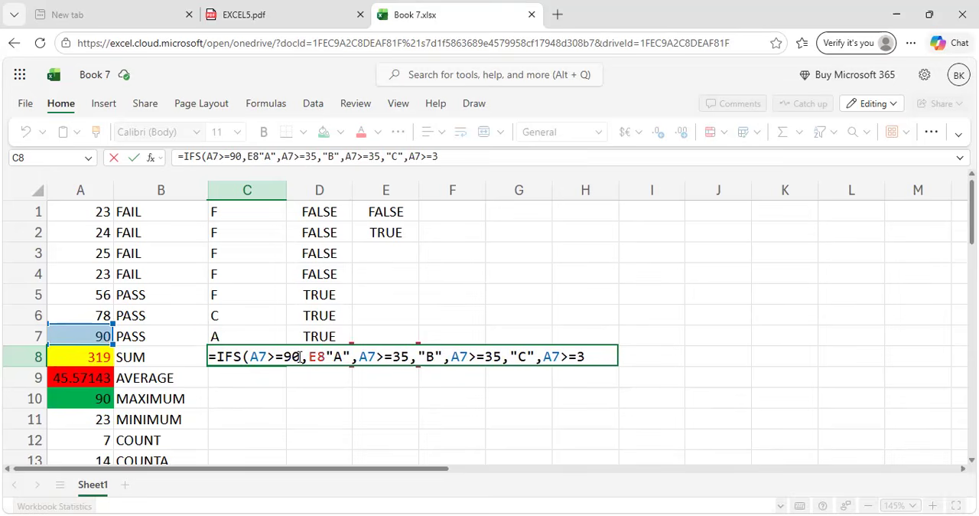
key(Left)
key(Left)
key(Left)
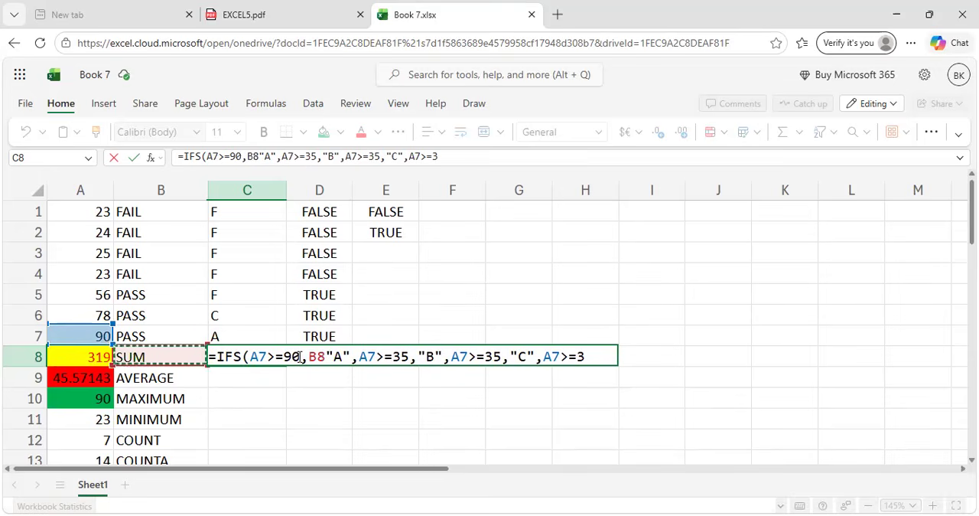
key(Left)
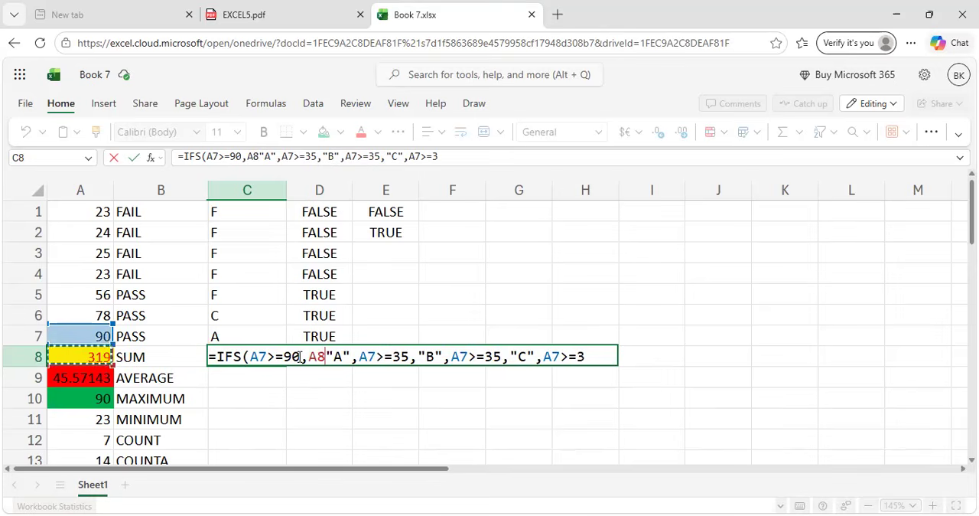
key(Up)
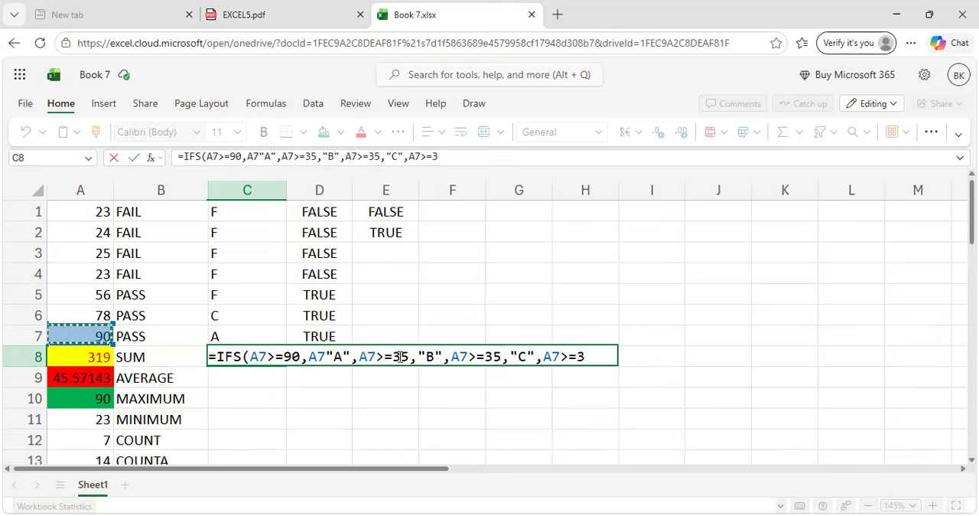
click(325, 356)
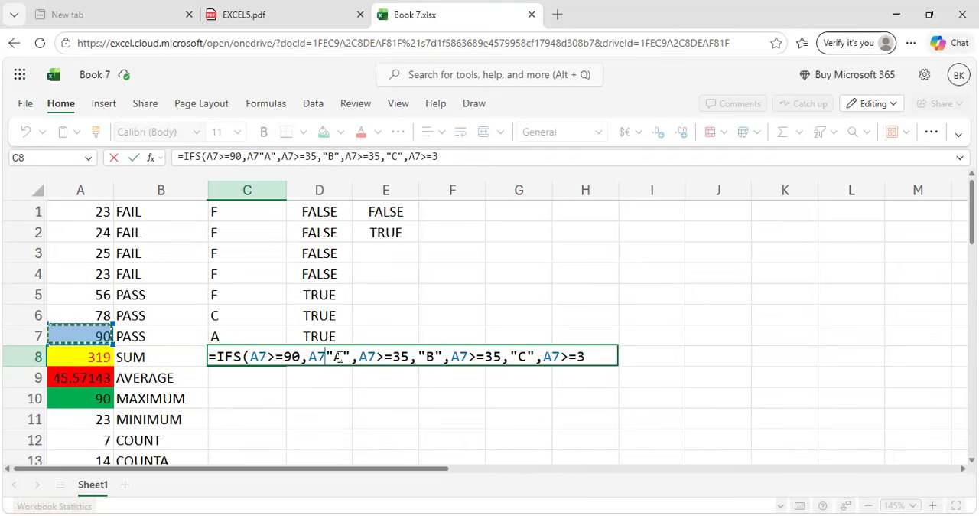
key(BackSpace)
key(BackSpace)
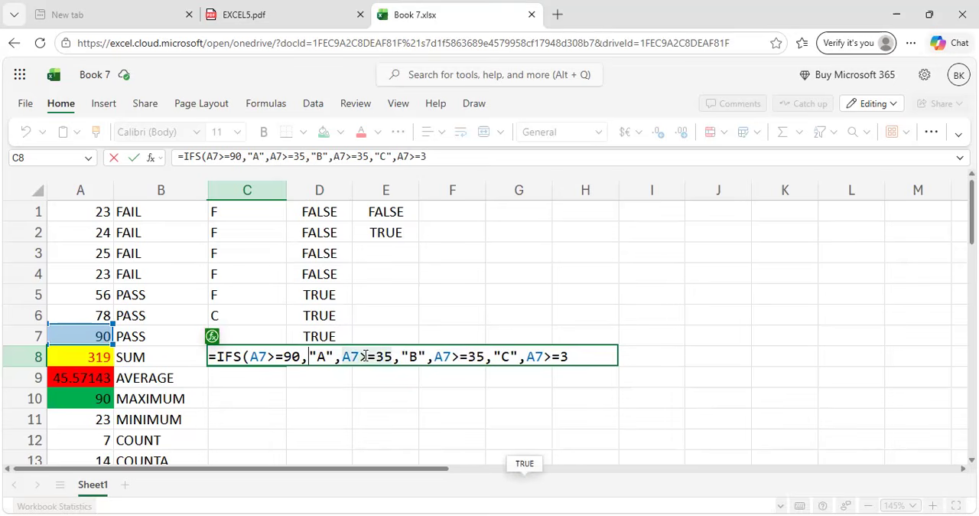
Set the thresholds of the IFS formula's second and third conditions to 80 and 70.
key(BackSpace)
key(BackSpace)
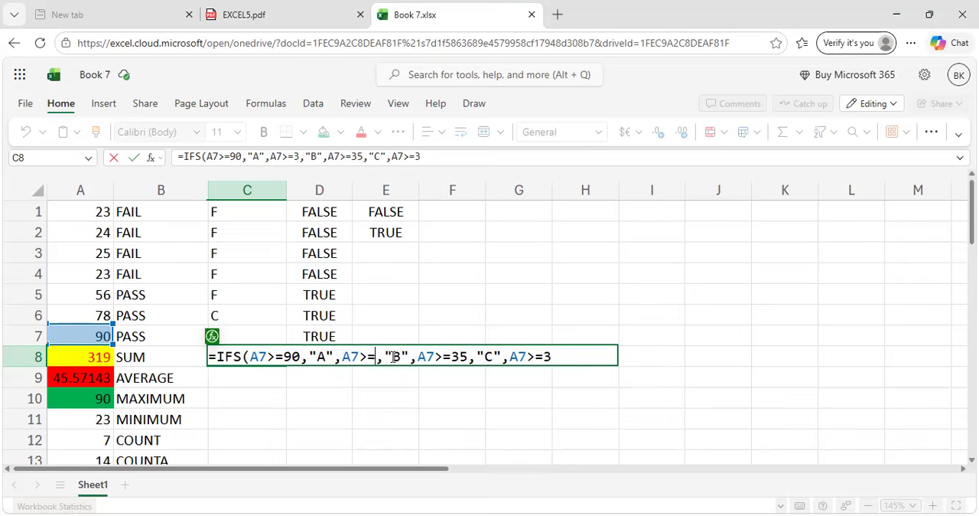
text(80)
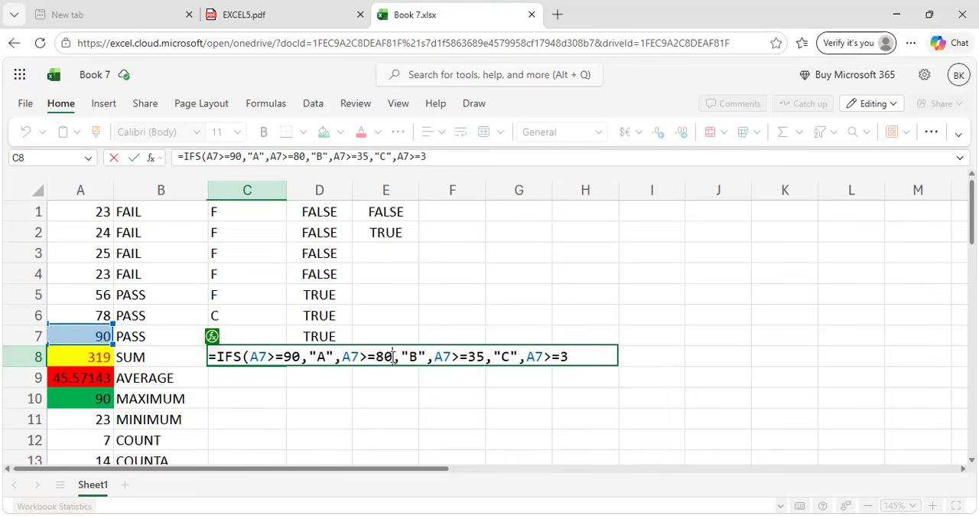
click(484, 356)
key(BackSpace)
key(BackSpace)
text(70)
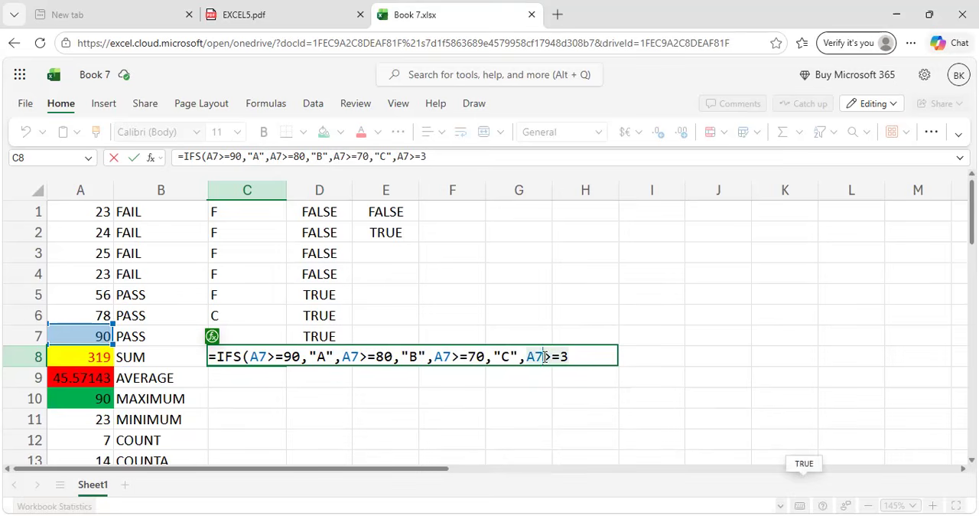
Set the fourth condition to A7>=60 returning "D", append "F" as a last argument, and enter the IFS formula in C8.
click(569, 356)
key(BackSpace)
text(60)
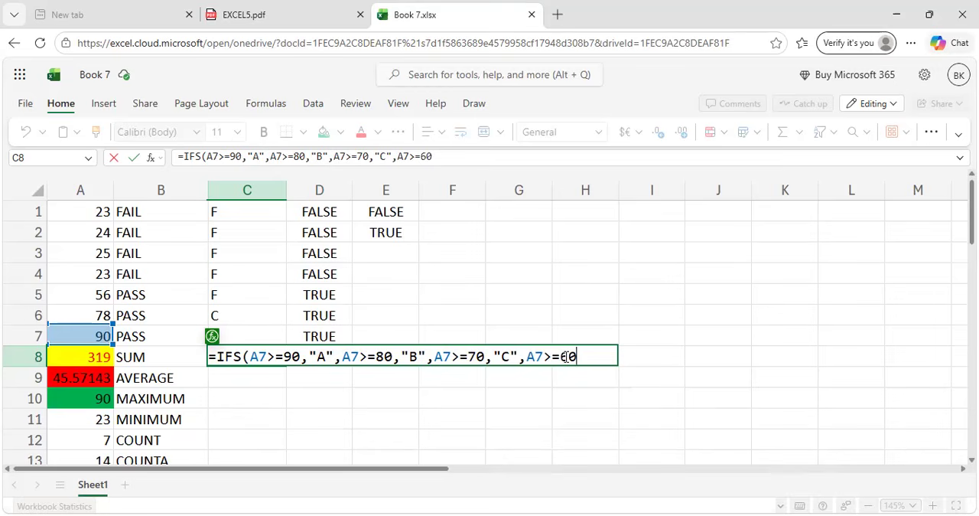
text(,"D","F")
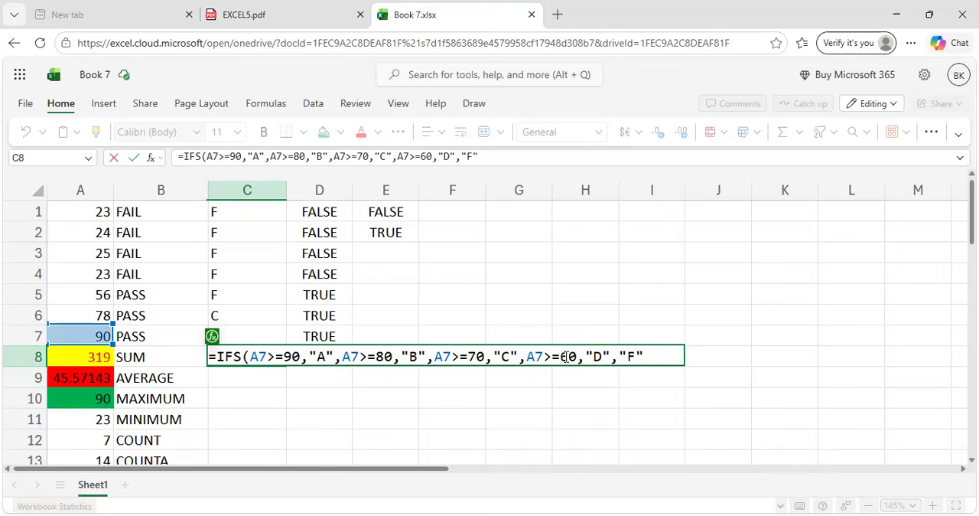
text())
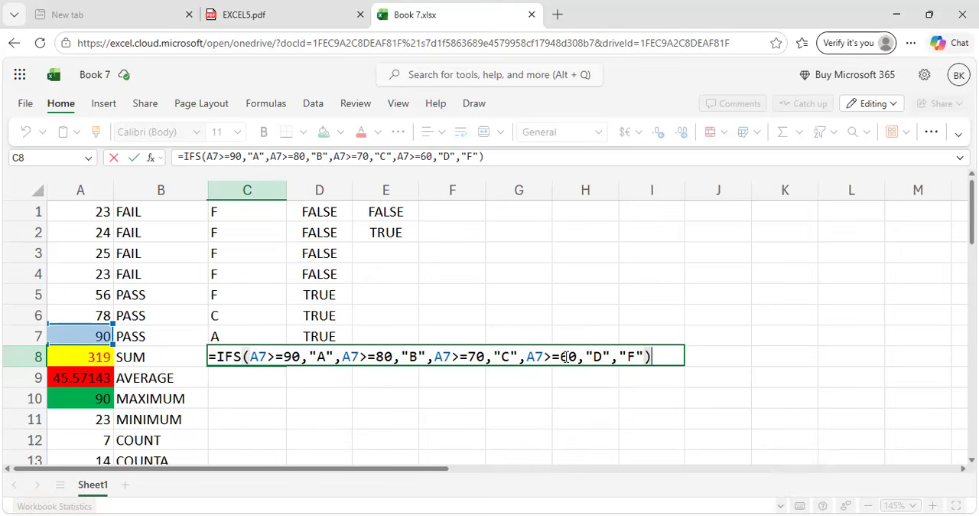
key(Return)
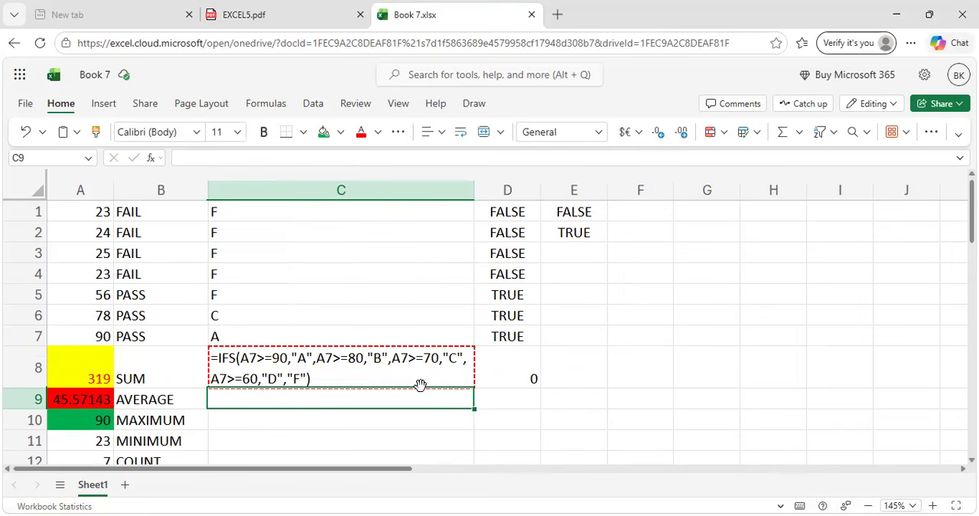
Check the IFS example in EXCEL5.pdf and return to the Book 7.xlsx workbook.
click(291, 8)
scroll(448, 321, down, 2)
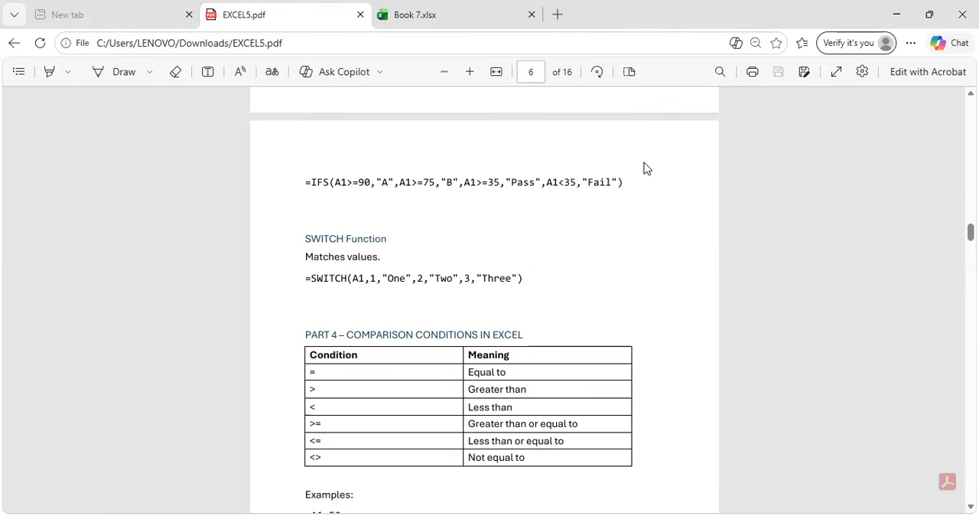
click(469, 7)
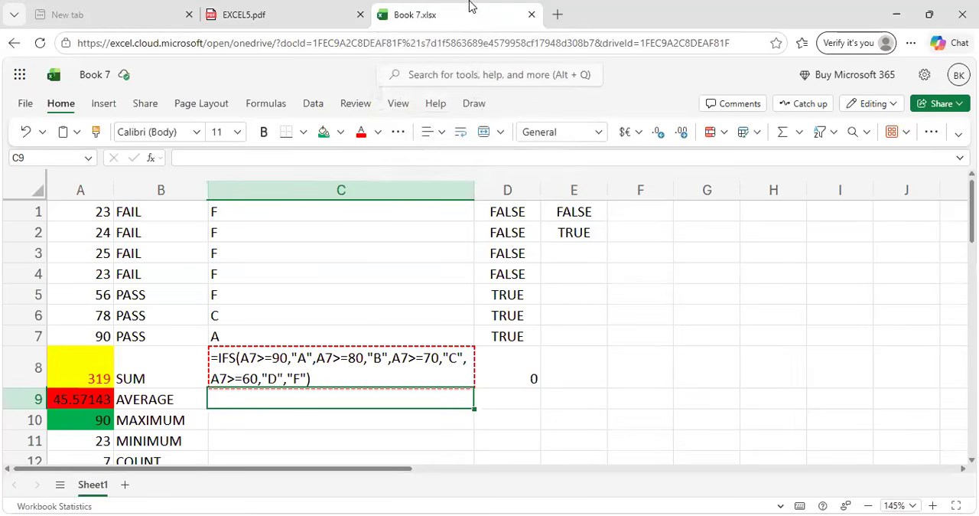
Try re-entering the IFS formula in C8, and undo its entry.
click(385, 377)
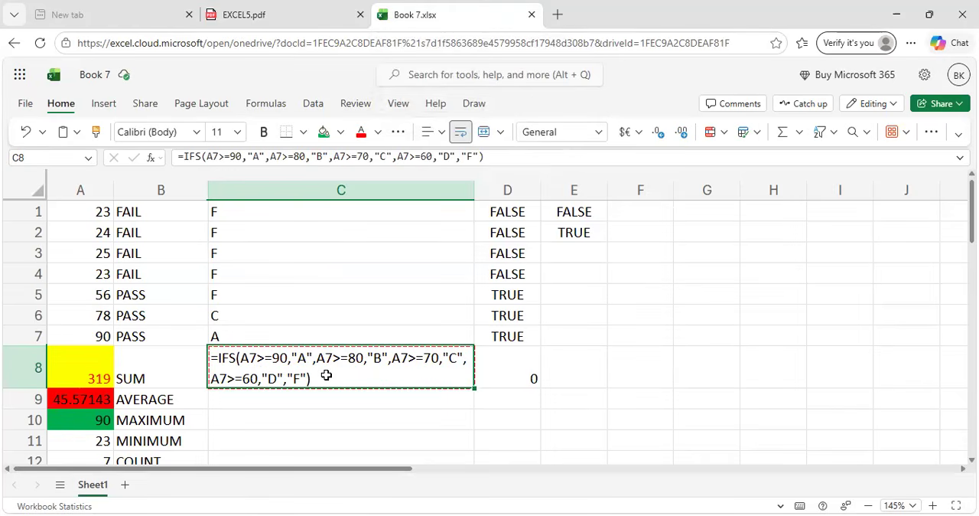
double_click(352, 366)
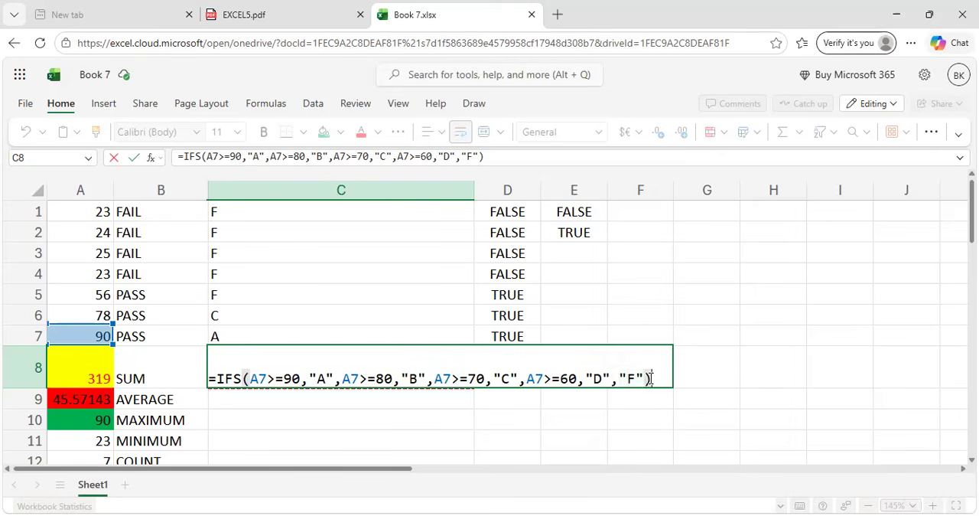
key(Return)
key(Return)
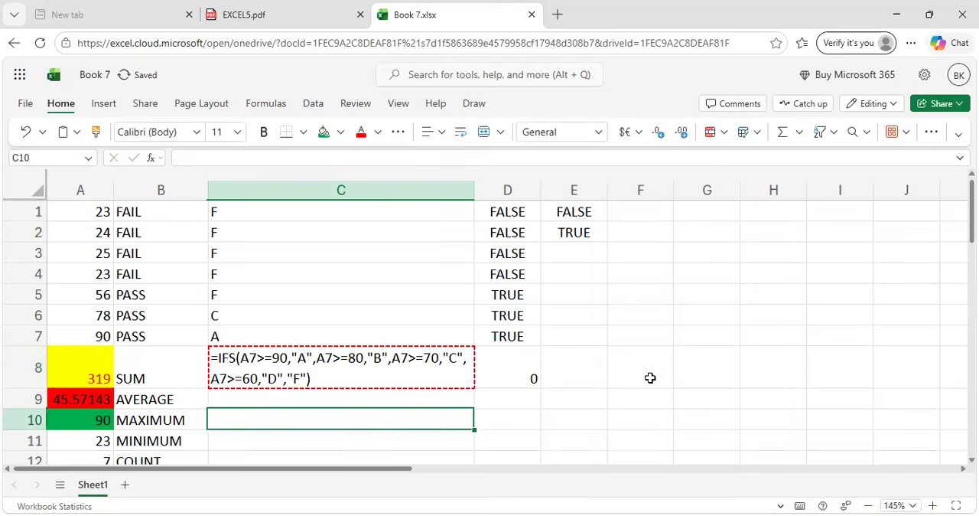
key(ctrl+z)
key(ctrl+z)
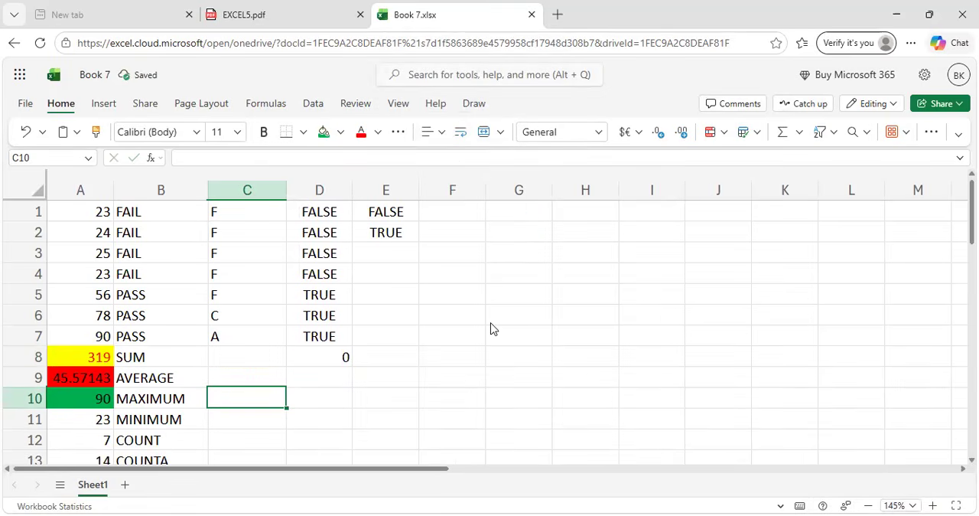
Review the SWITCH Function example in EXCEL5.pdf and return to the Book 7.xlsx workbook.
key(ctrl+shift+Tab)
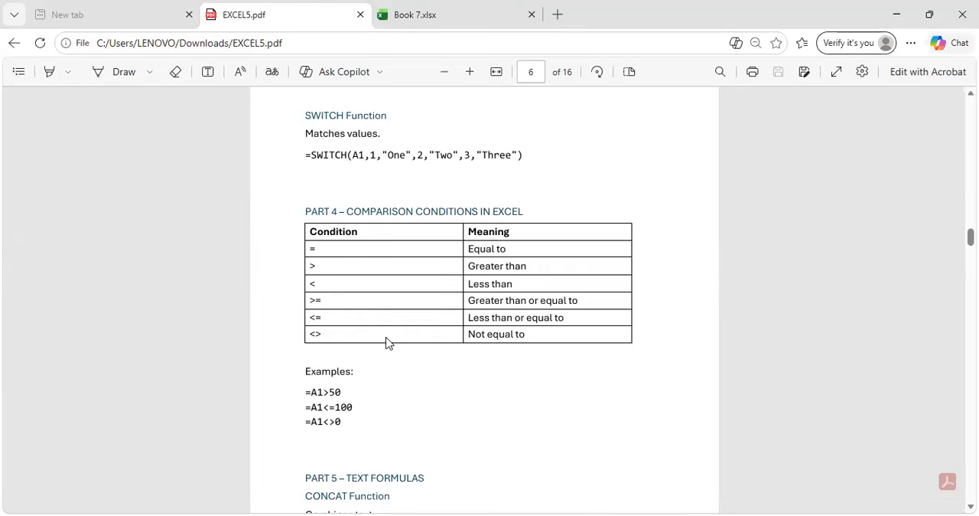
scroll(386, 342, down, 1)
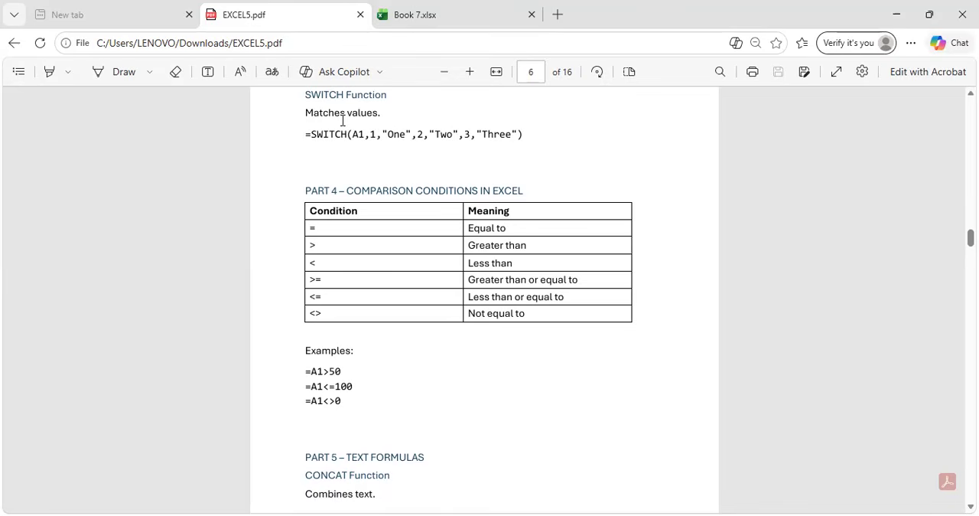
click(411, 9)
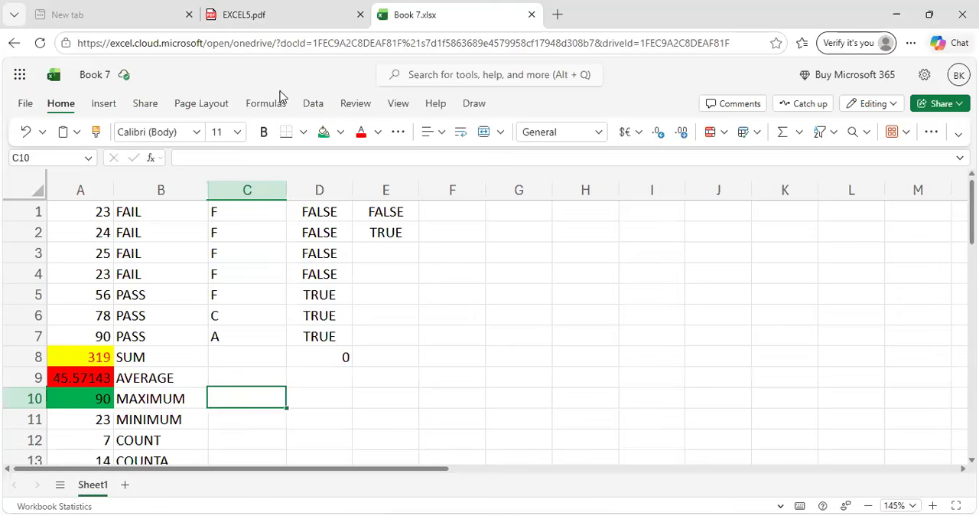
Start a SWITCH formula in cell E3 that evaluates A1 and returns "ONE" for the value 1.
click(376, 258)
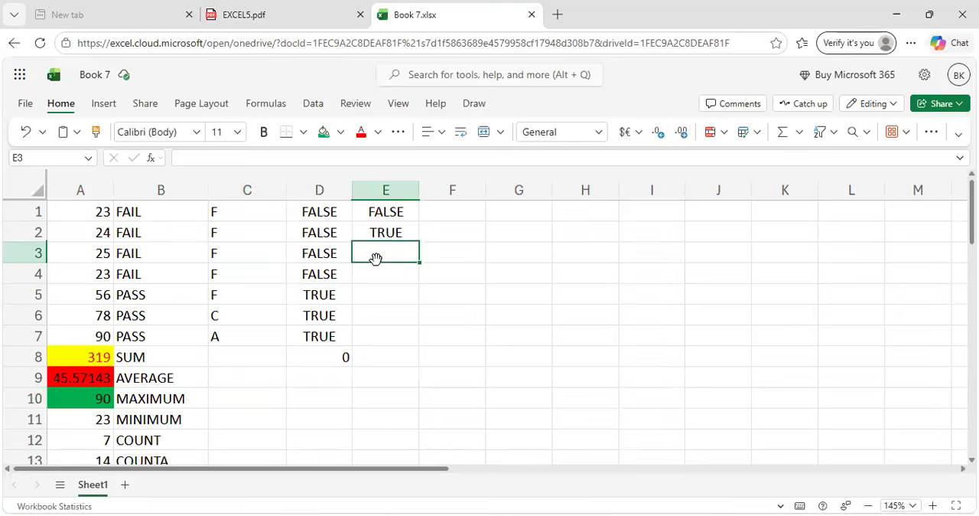
text(=SW)
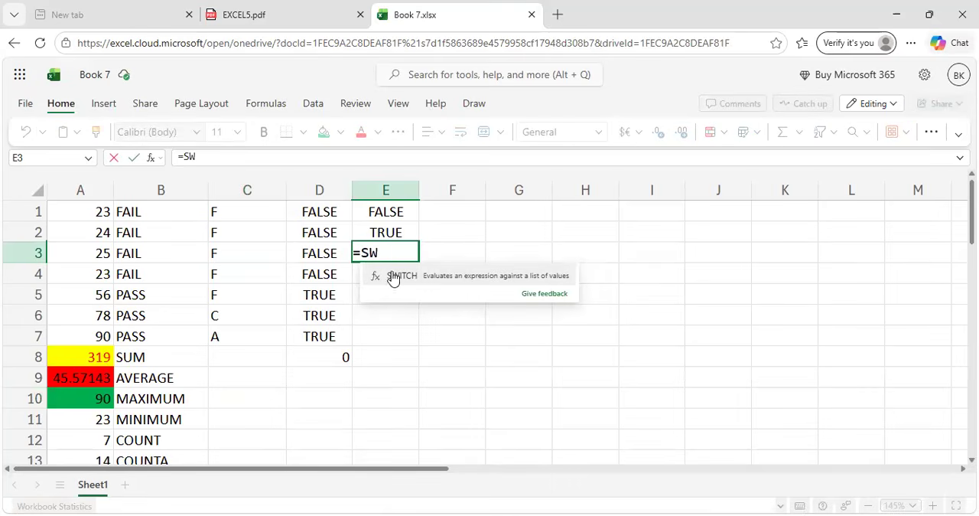
click(393, 275)
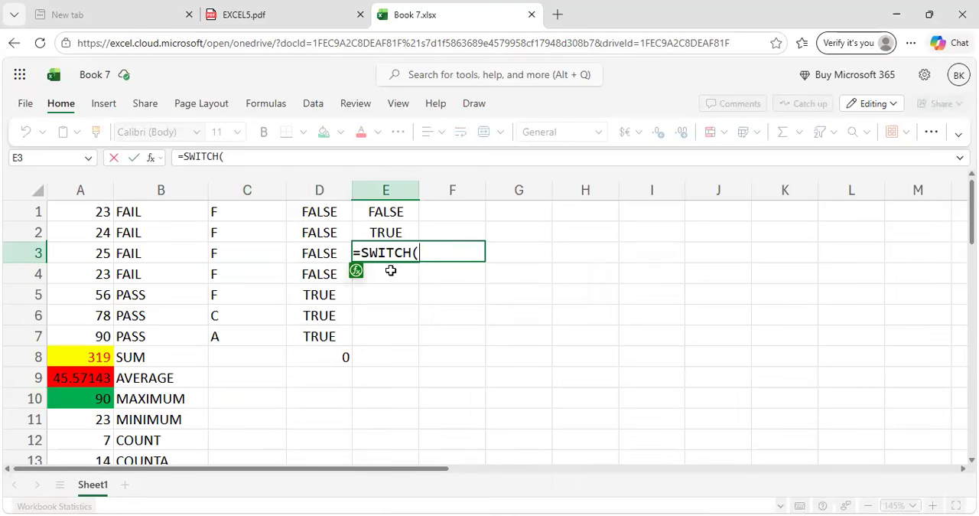
click(102, 213)
text(,1)
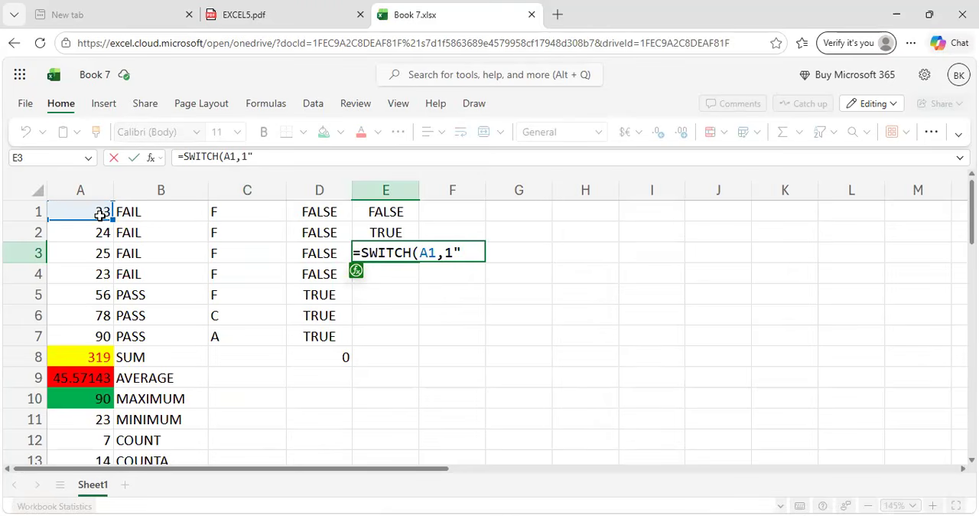
text(ONE")
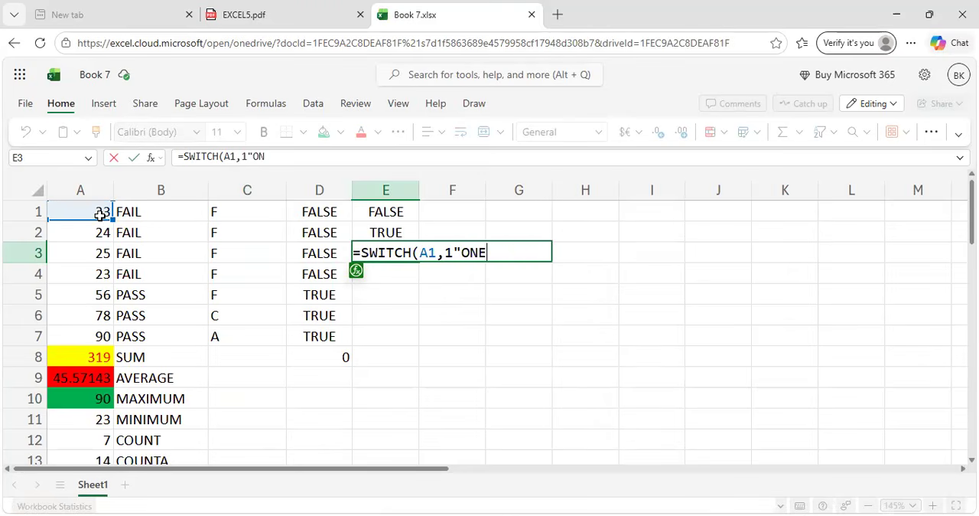
key(Left)
key(Left)
key(Left)
key(Left)
key(Left)
text(,)
Consult the SWITCH example in EXCEL5.pdf and complete E3's formula with the value 2 returning "TWO".
click(302, 11)
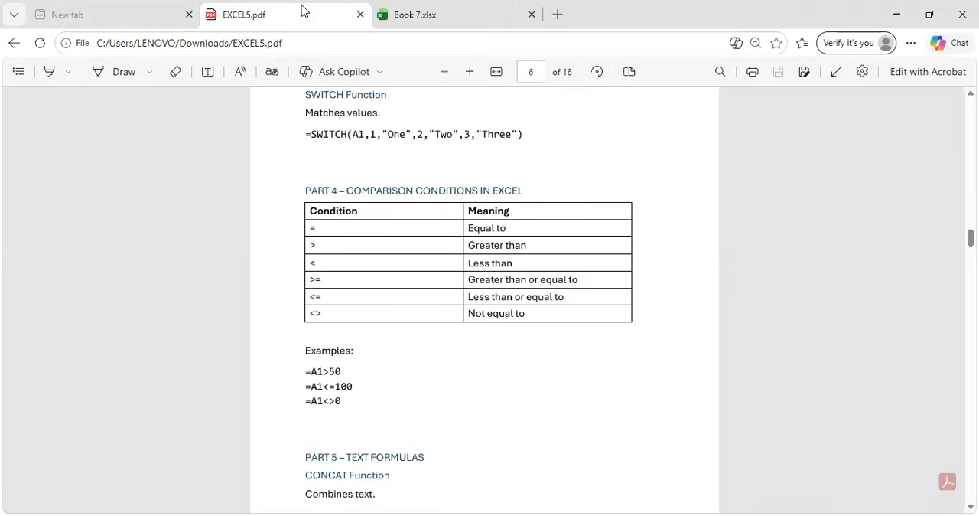
click(494, 6)
click(518, 255)
text(,)
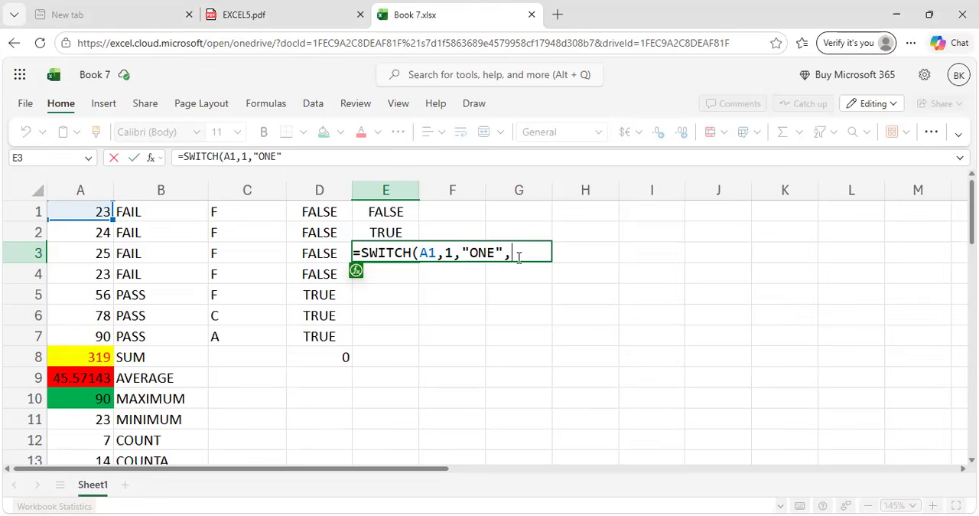
text(2,"TWO)
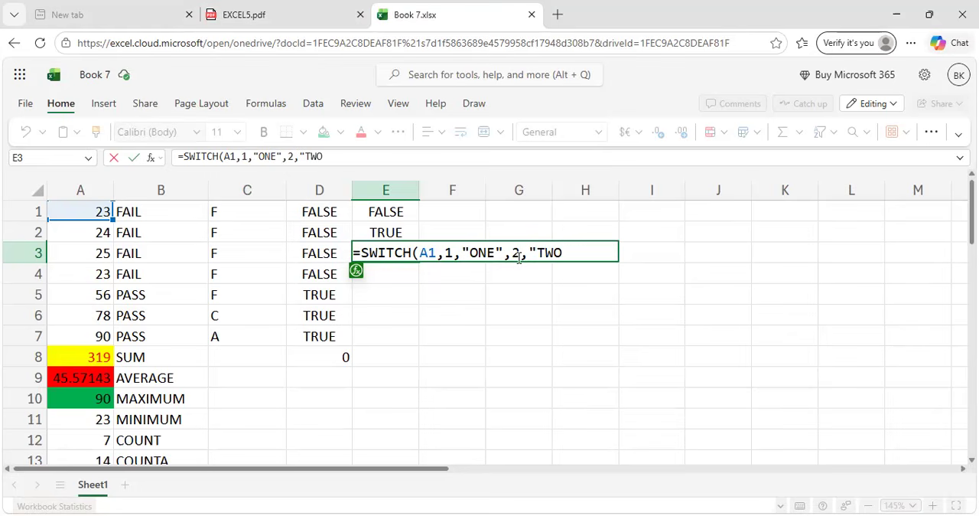
text("))
key(Return)
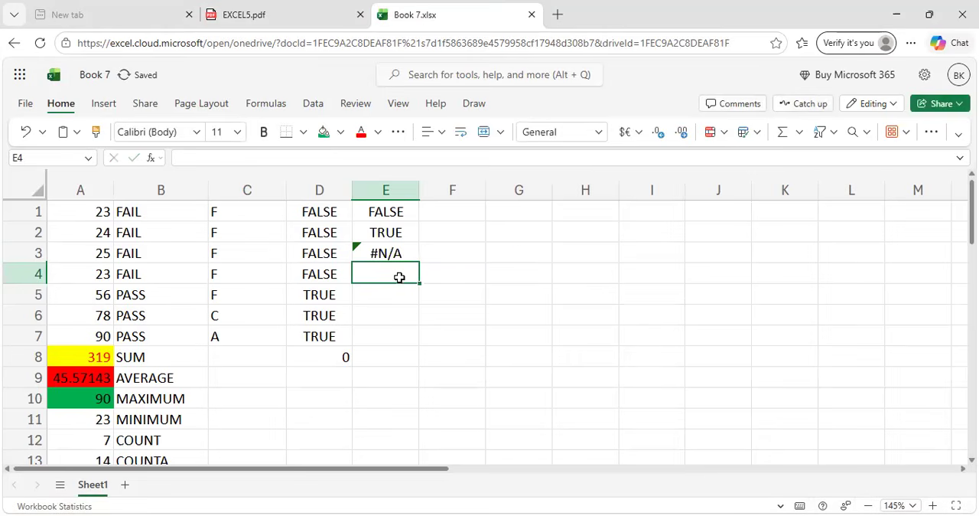
Inspect the SWITCH formula in E3 and review the SWITCH example and comparison conditions in EXCEL5.pdf.
click(375, 253)
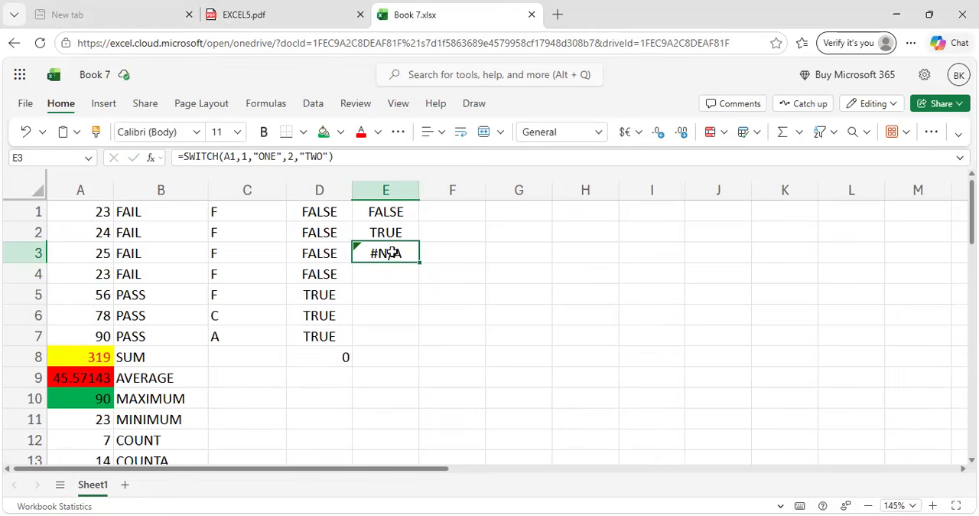
click(304, 6)
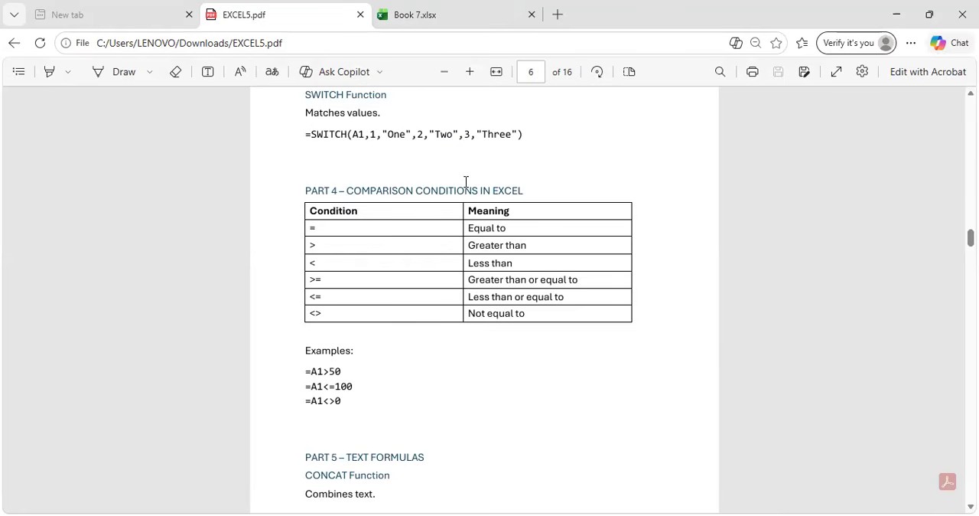
scroll(466, 182, down, 2)
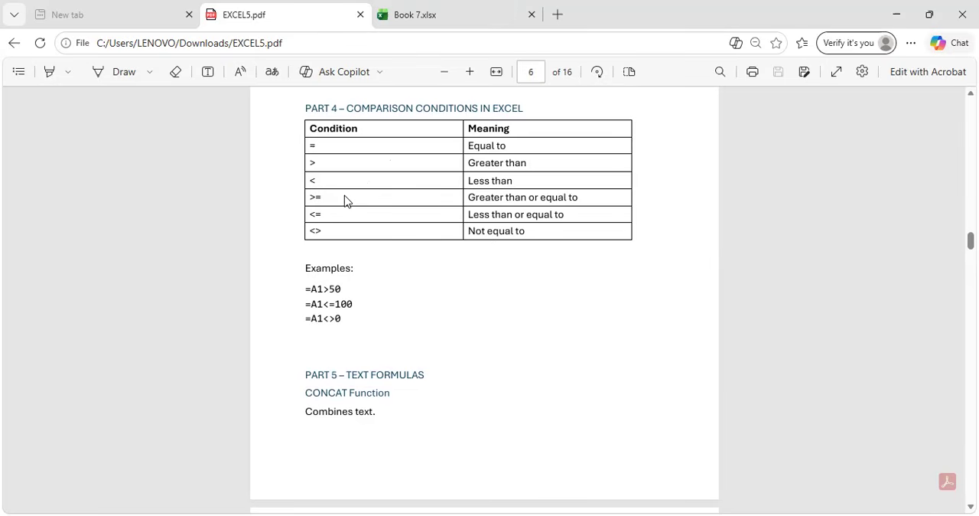
Review the comparison condition examples and the CONCAT, TEXTJOIN and LEFT text formulas in EXCEL5.pdf.
scroll(344, 200, down, 3)
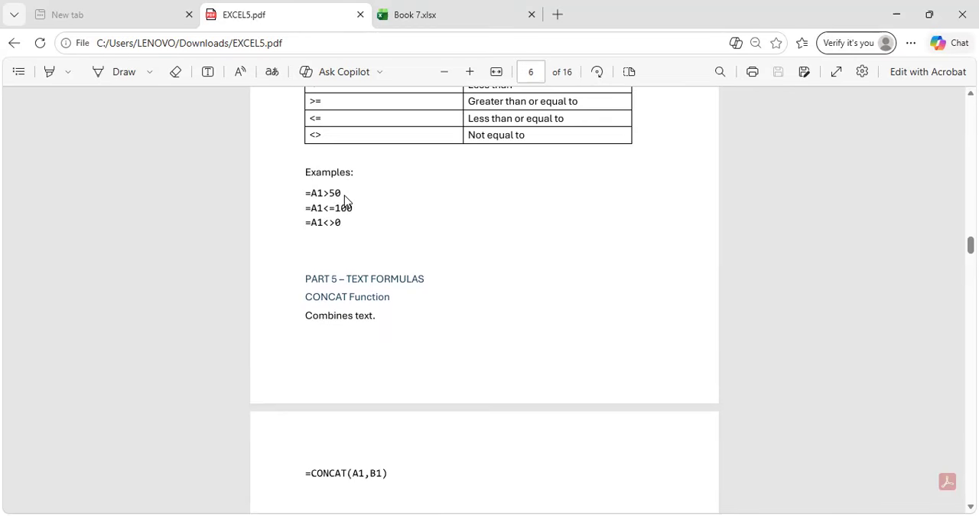
scroll(344, 201, down, 1)
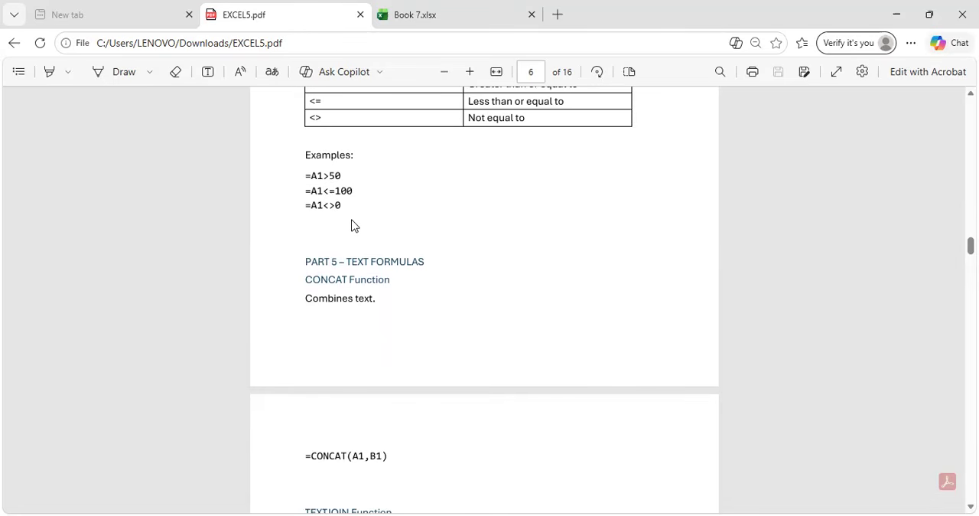
scroll(353, 225, down, 2)
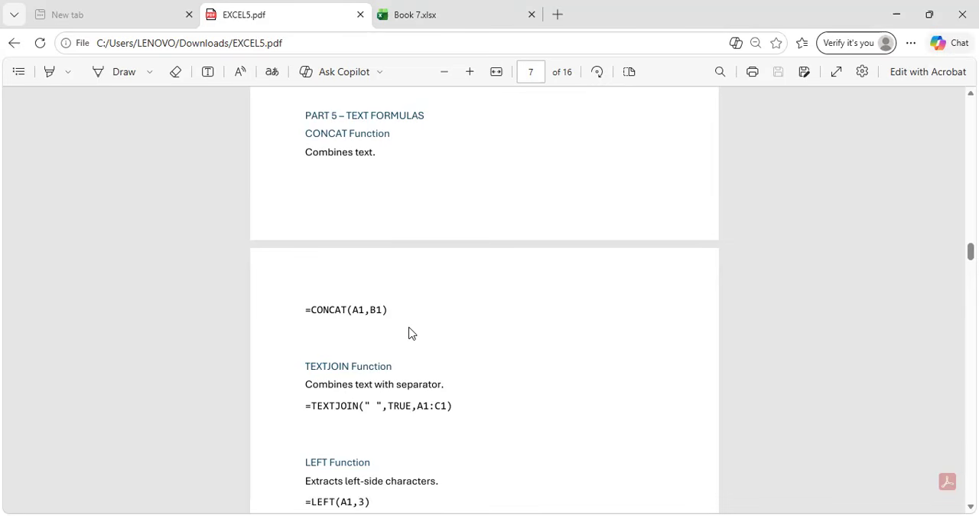
scroll(408, 332, down, 1)
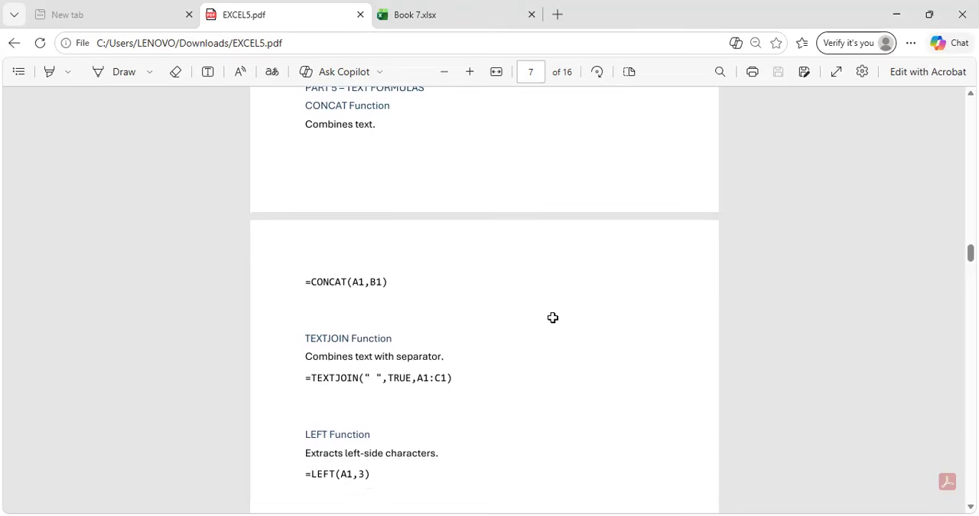
Switch to the Book 7.xlsx workbook and enter a first name in cell G2 and a surname abbreviation in H2.
key(ctrl+Tab)
click(533, 228)
scroll(248, 391, down, 2)
scroll(249, 391, up, 2)
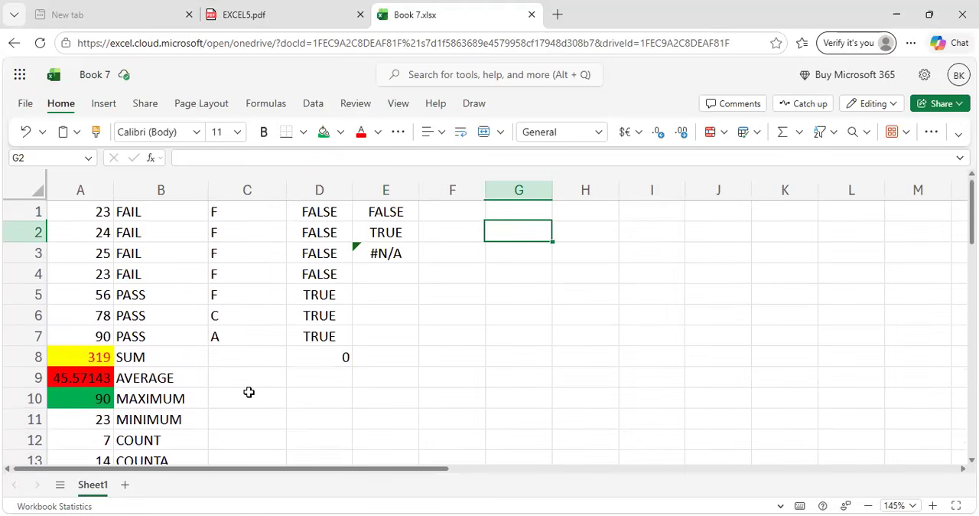
text(KI)
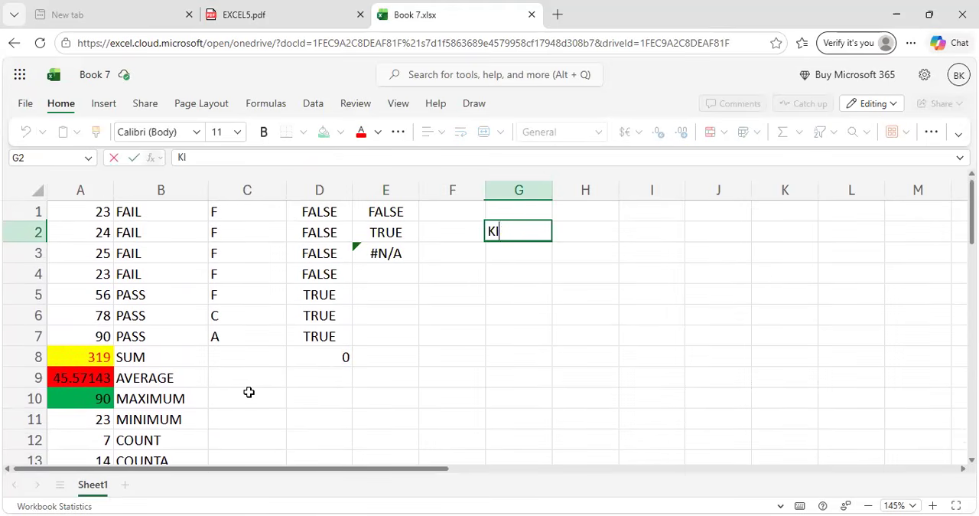
text(RAN)
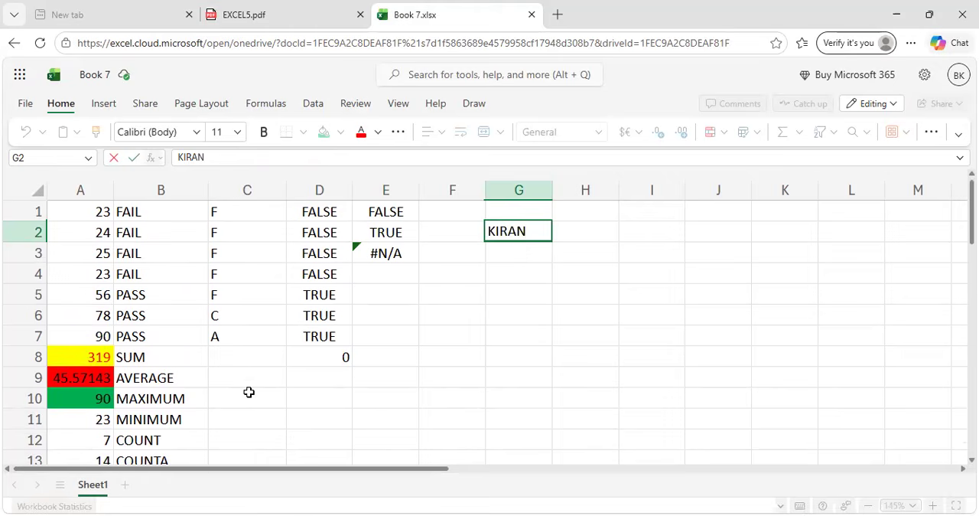
key(Tab)
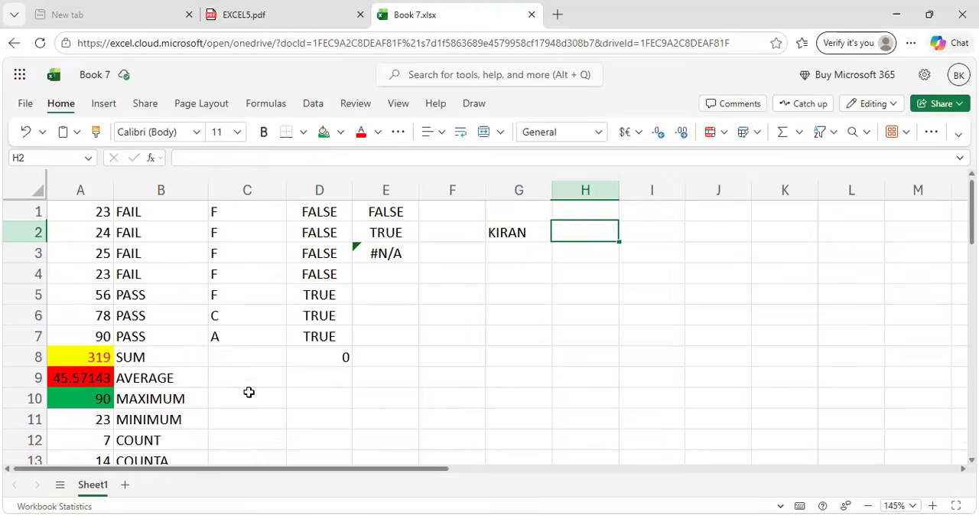
text(CH)
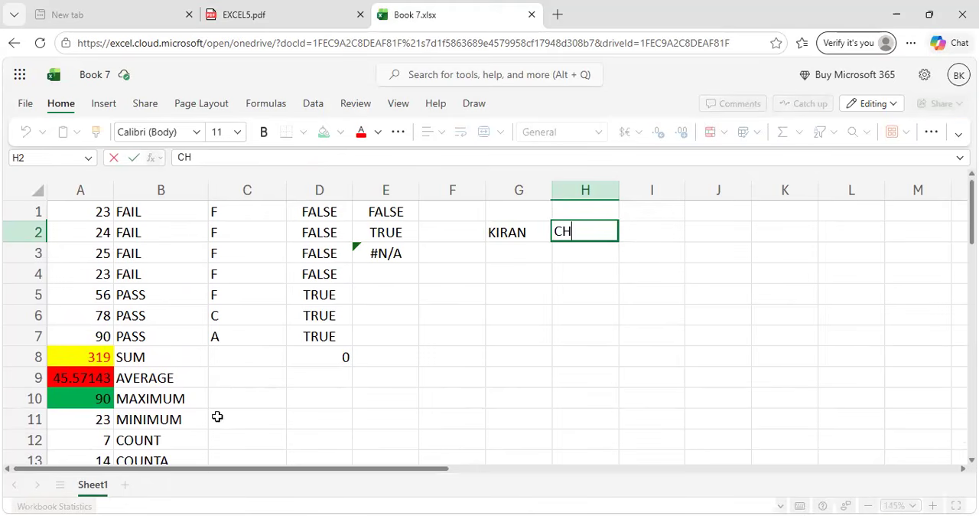
Combine the name parts in cell I2 with the formula =CONCAT(G2,H2).
click(642, 229)
text(=CI)
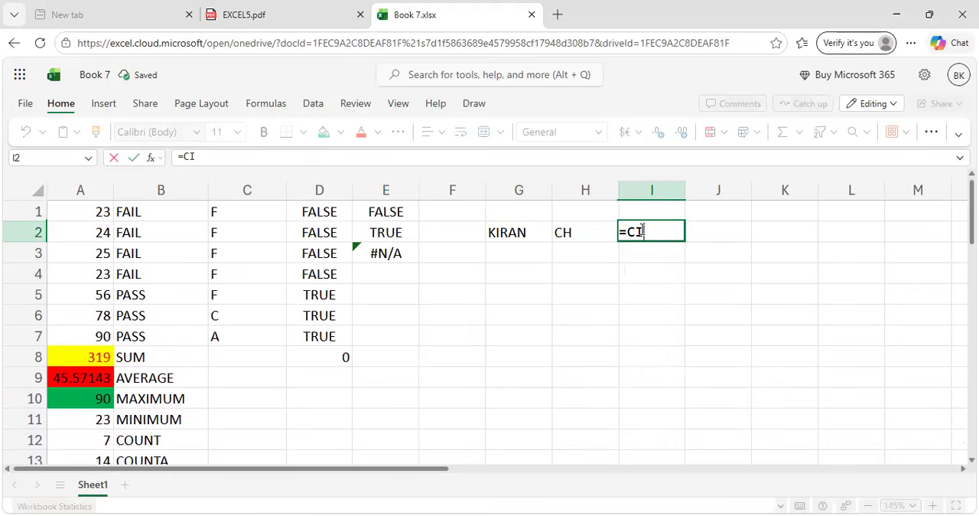
key(BackSpace)
text(ONC)
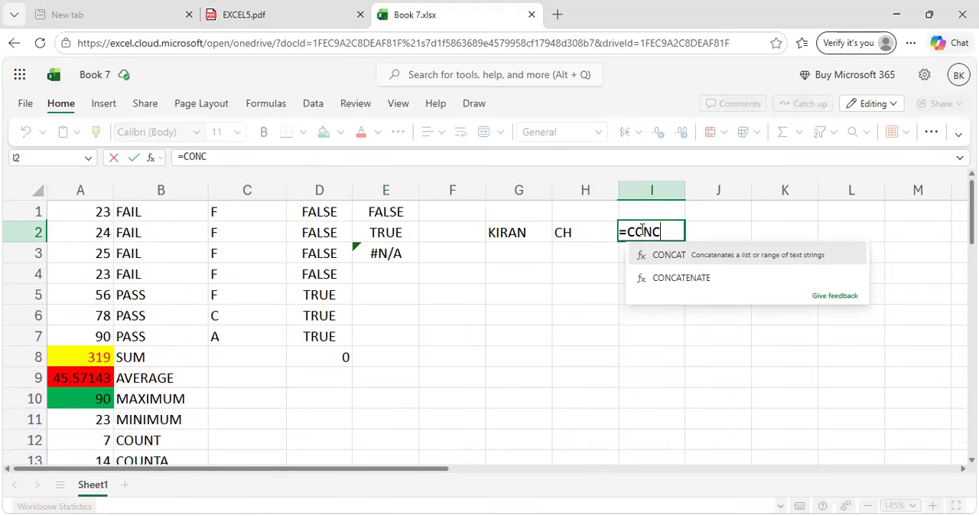
click(678, 257)
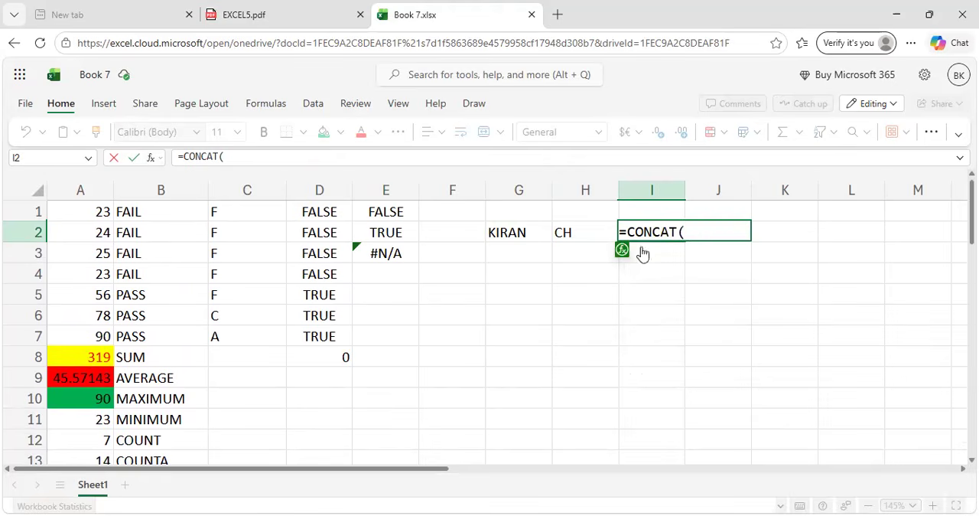
click(529, 233)
text(,)
click(578, 227)
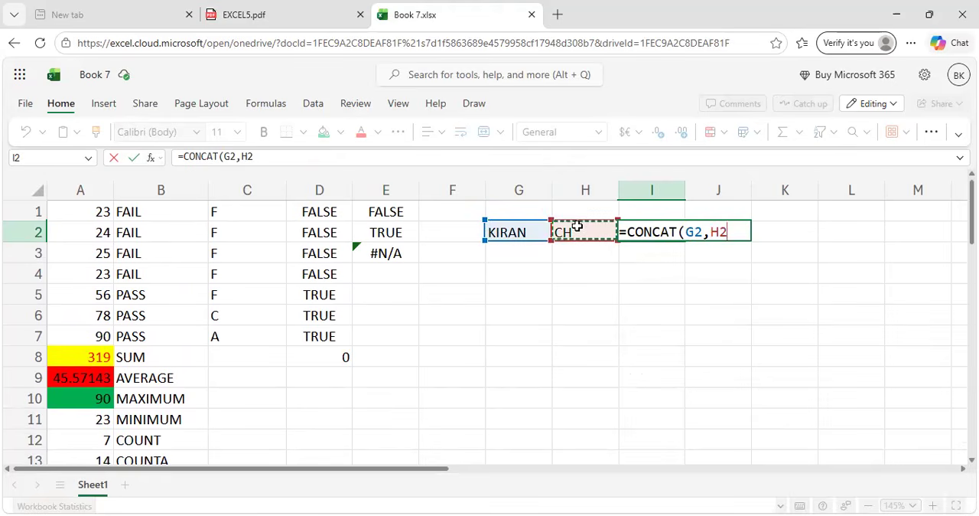
text())
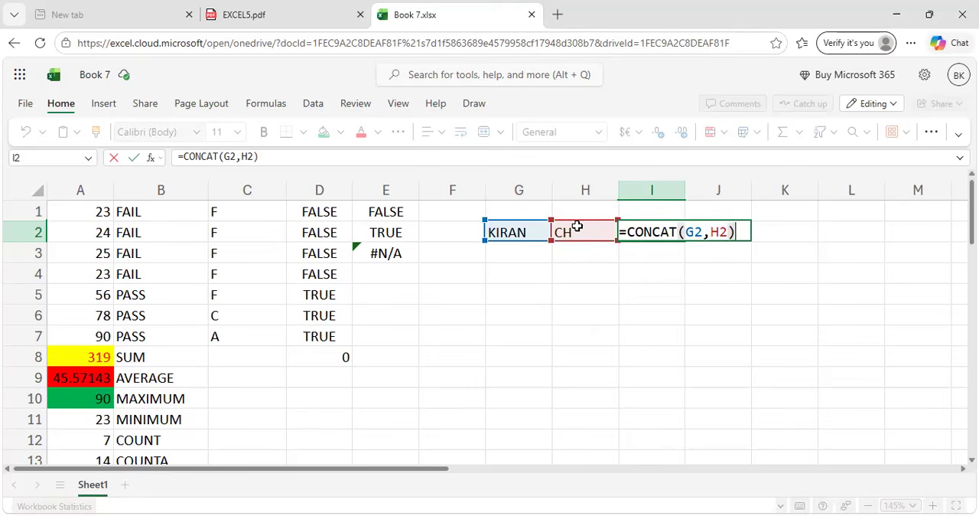
key(Return)
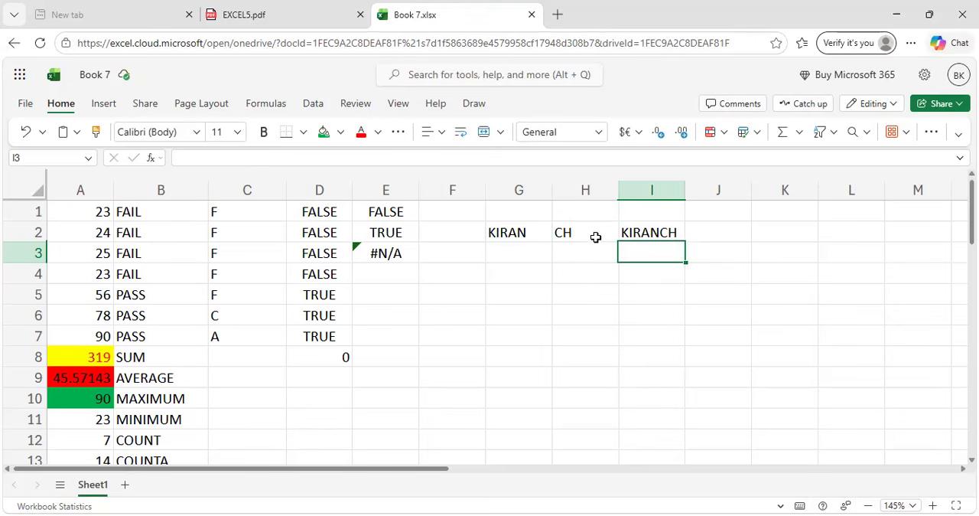
Re-enter the surname abbreviation in cell H2 with a trailing period.
click(595, 237)
key(BackSpace)
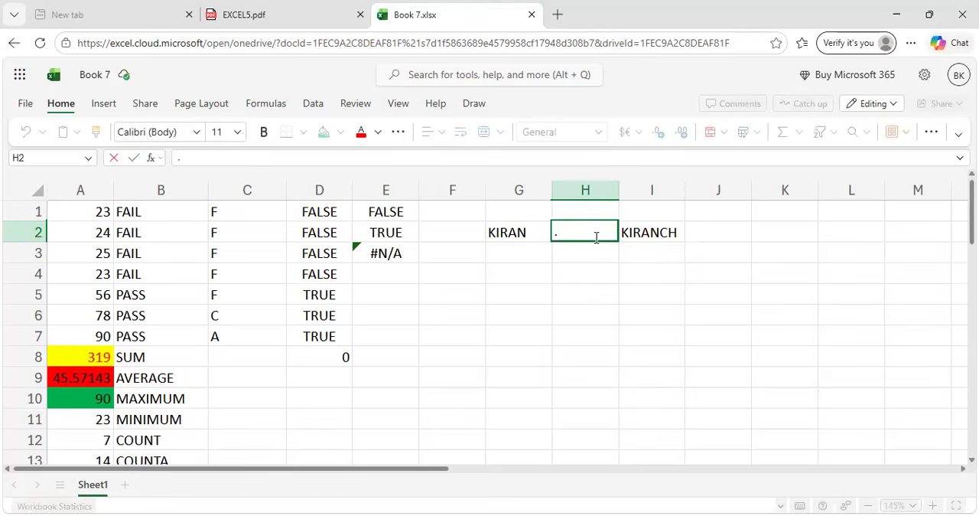
text(CJ)
text(H.)
click(669, 247)
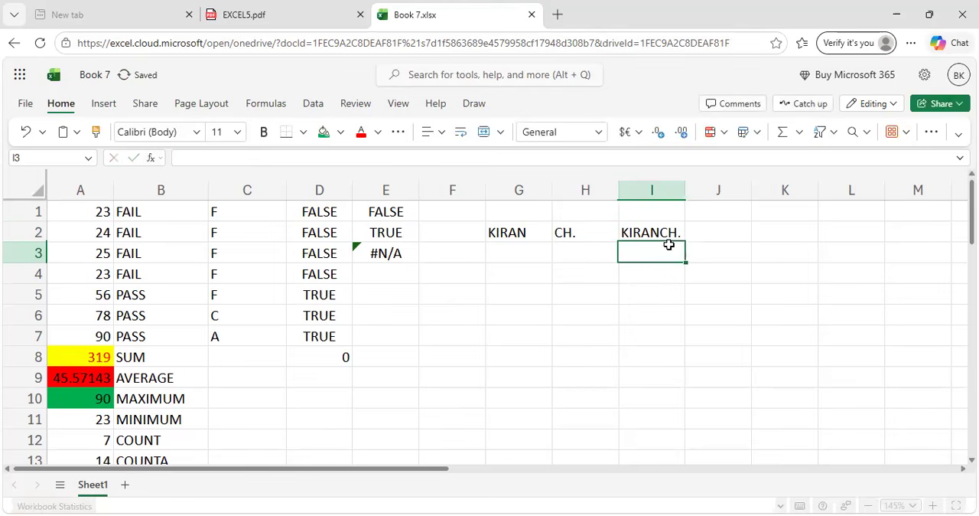
Replace the formula in cell I2 with =CONCAT(H2,G2) so the surname abbreviation comes before the first name.
click(666, 234)
key(BackSpace)
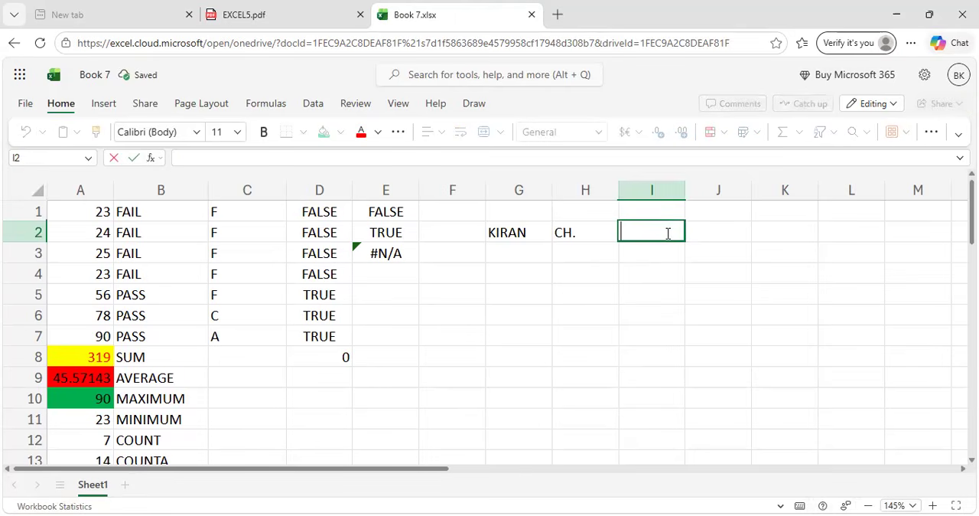
text(=CON)
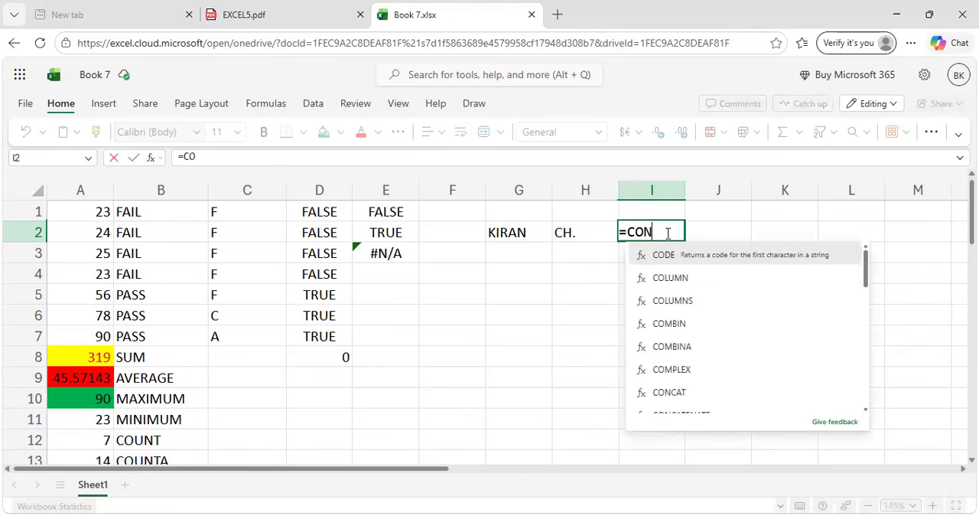
click(681, 254)
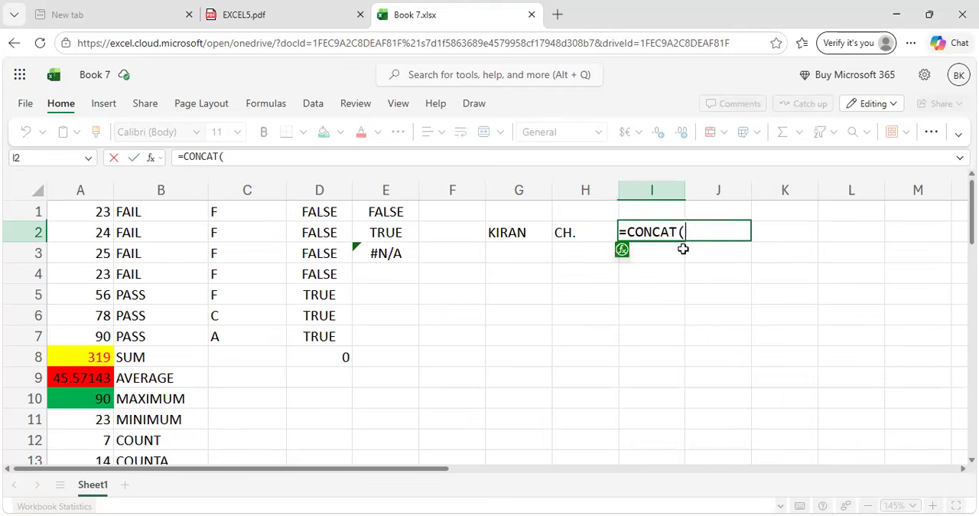
click(572, 232)
text(,)
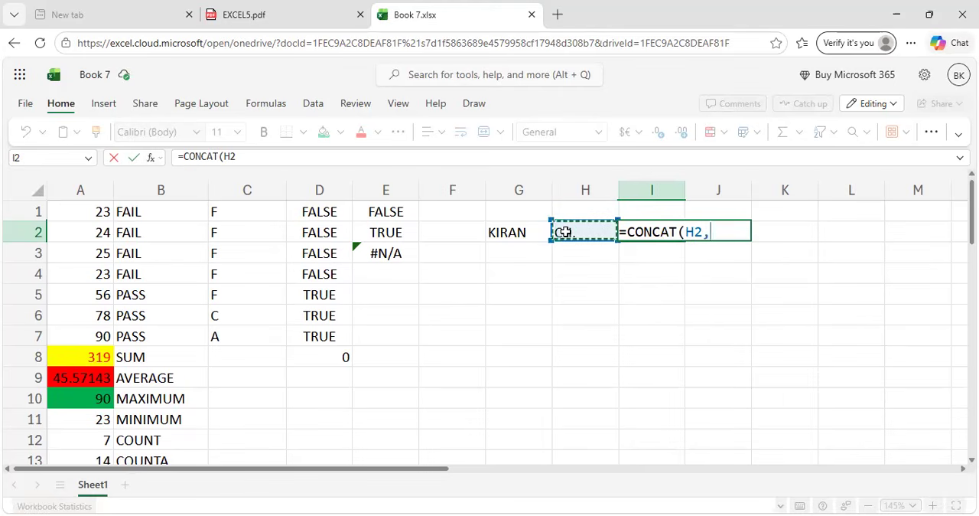
click(528, 237)
text())
key(Return)
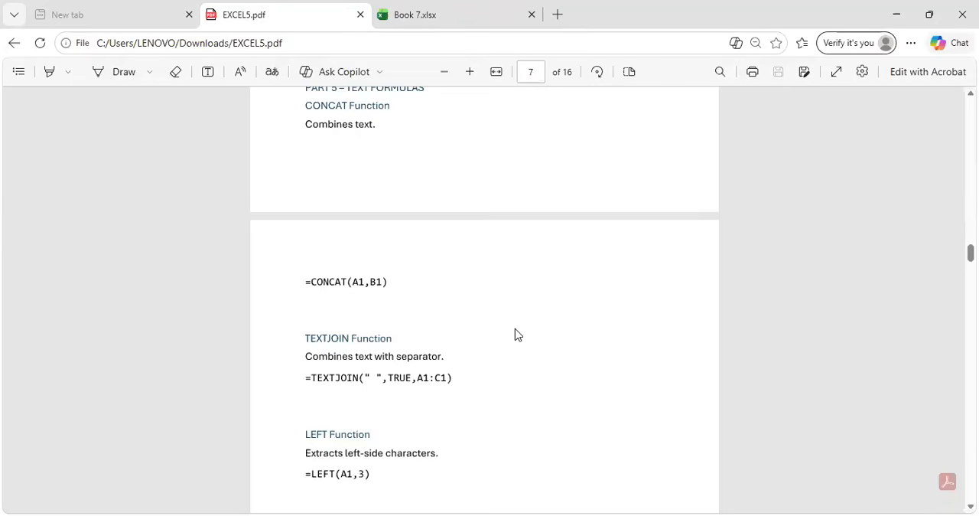
Review the TEXTJOIN example in EXCEL5.pdf and start a TEXTJOIN formula in cell G4 of Book 7.xlsx.
scroll(515, 334, down, 3)
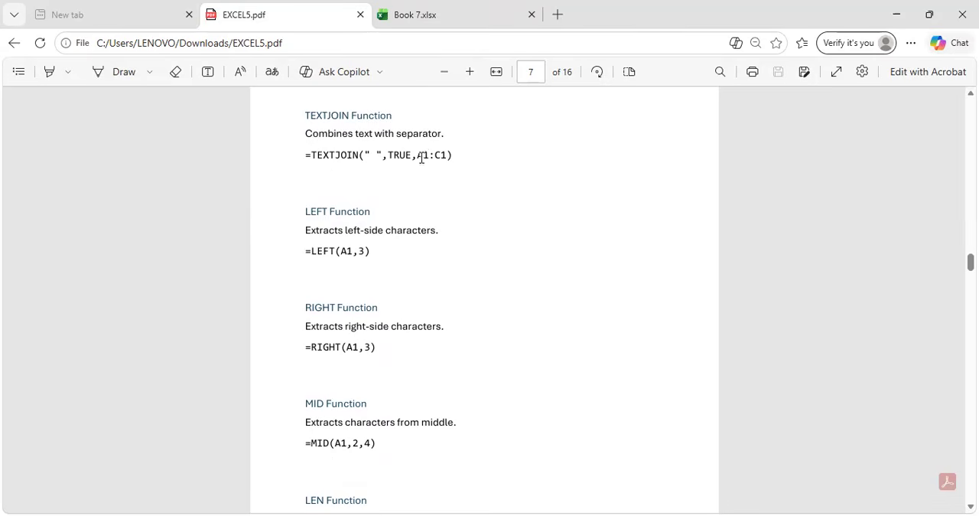
click(446, 9)
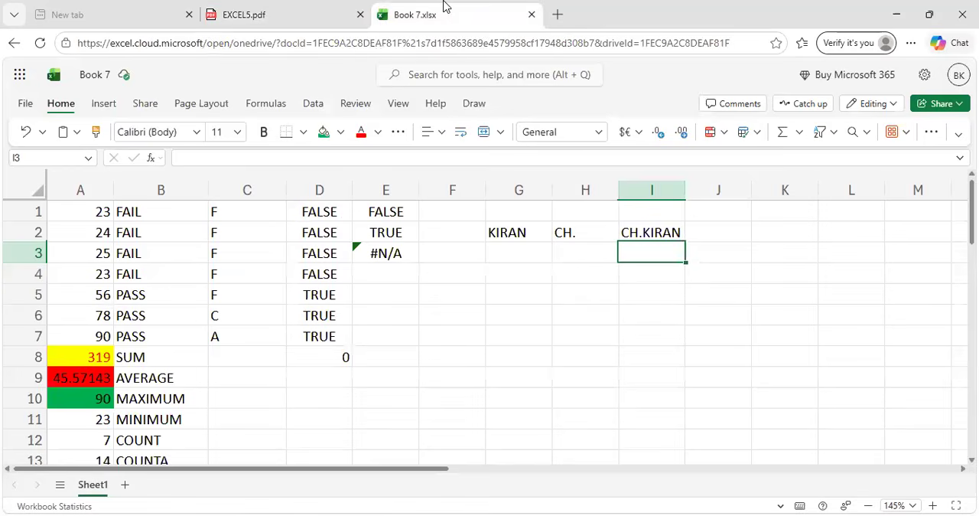
click(516, 277)
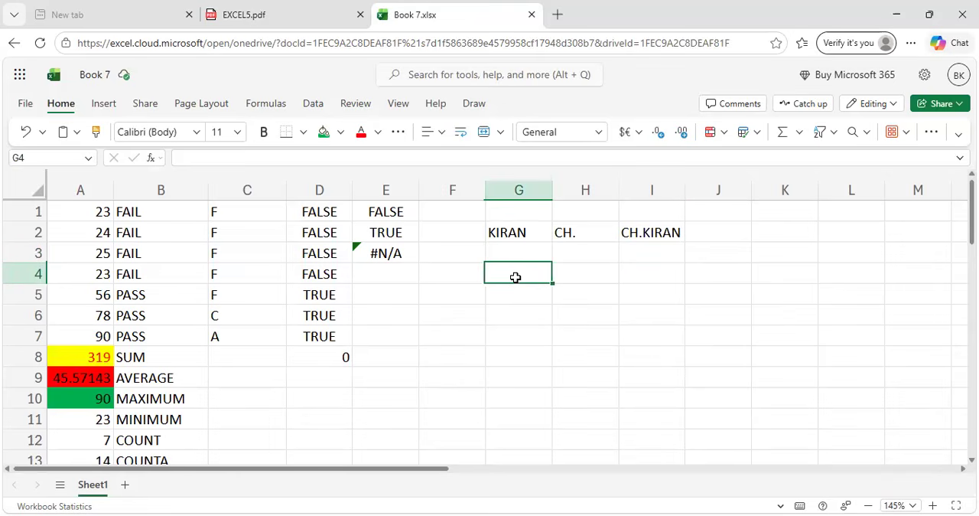
text(=)
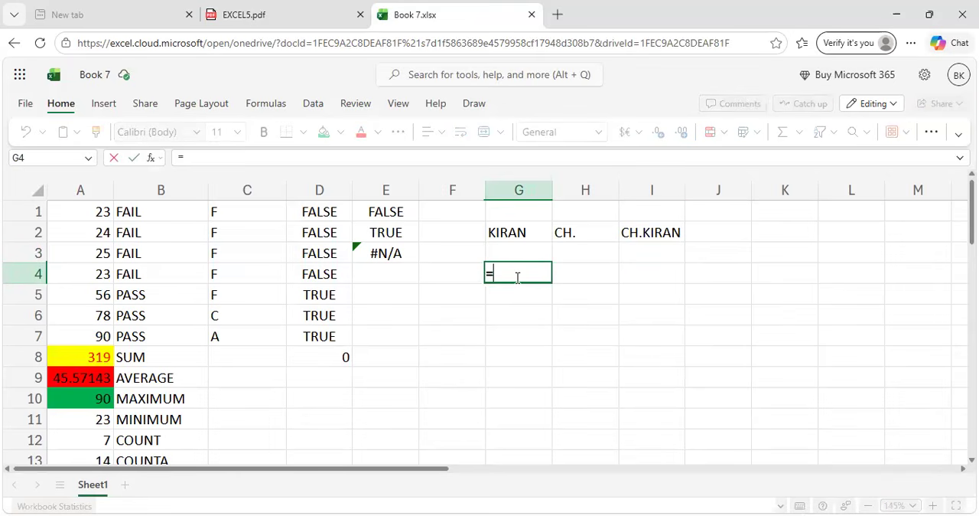
text(TEX)
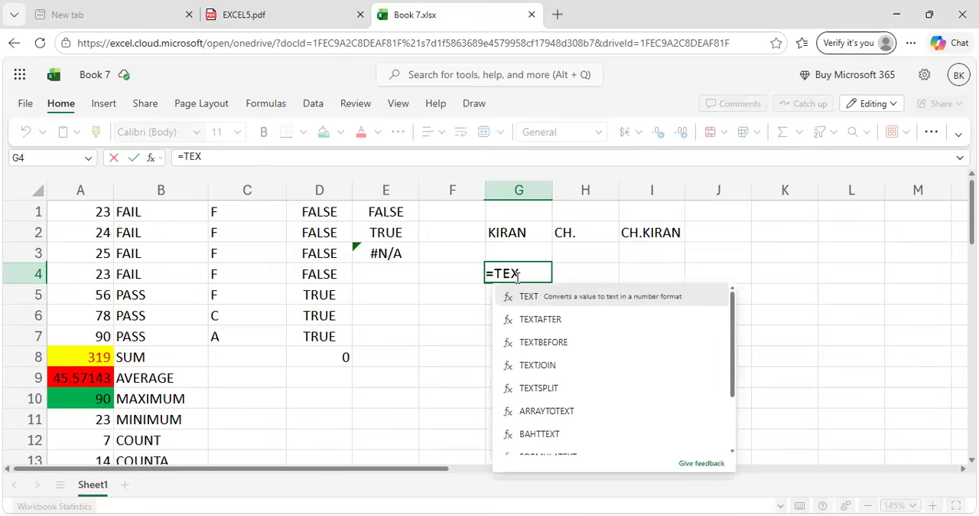
text(TJO)
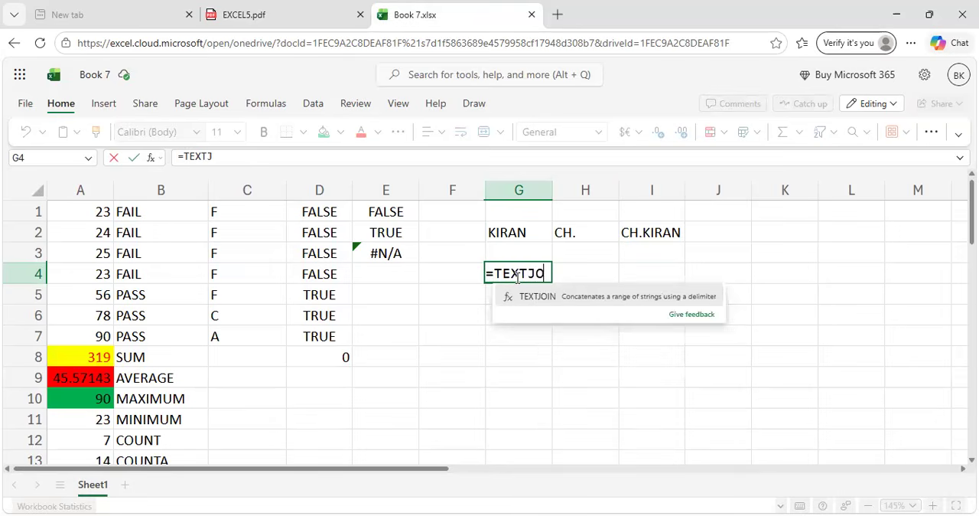
text(IN)
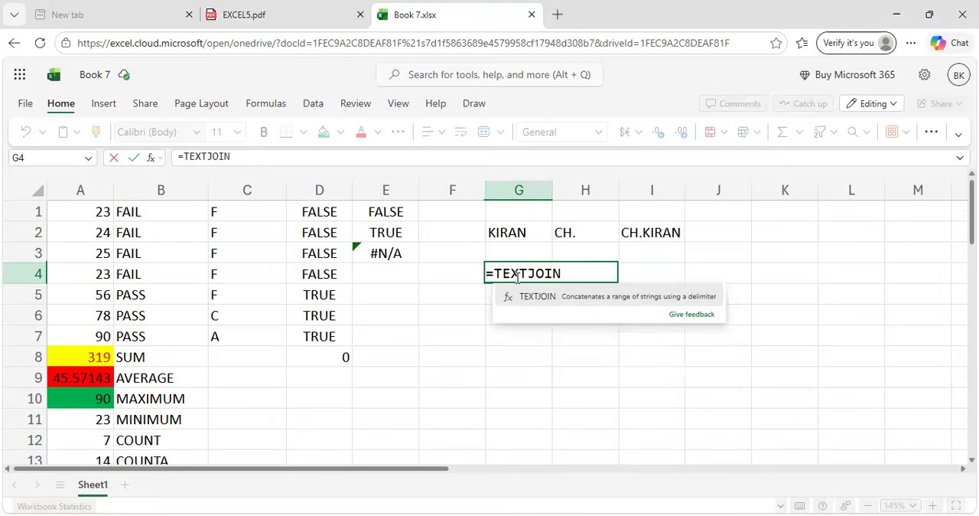
click(526, 293)
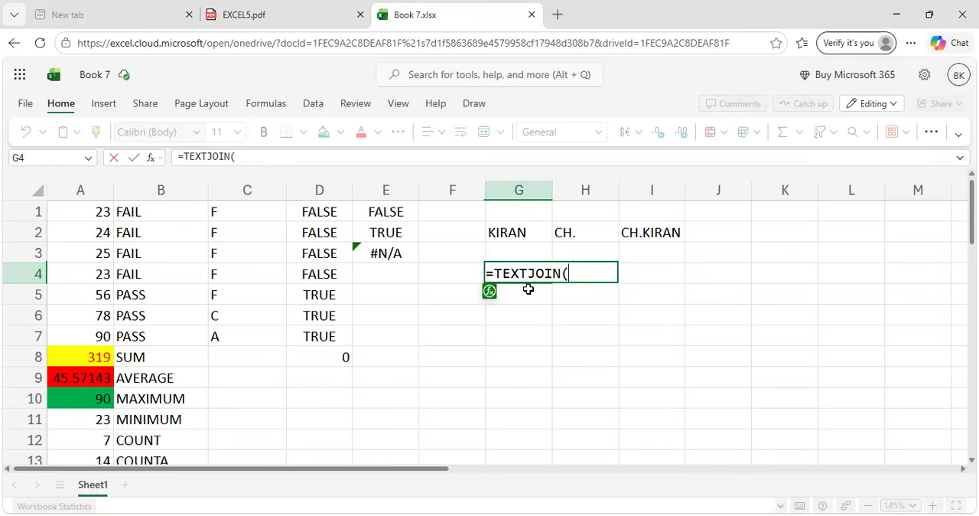
text(()
key(BackSpace)
Check the TEXTJOIN example in EXCEL5.pdf and complete the formula in cell G4 of Book 7.xlsx as =TEXTJOIN(" ",TRUE,G2:H2).
click(217, 6)
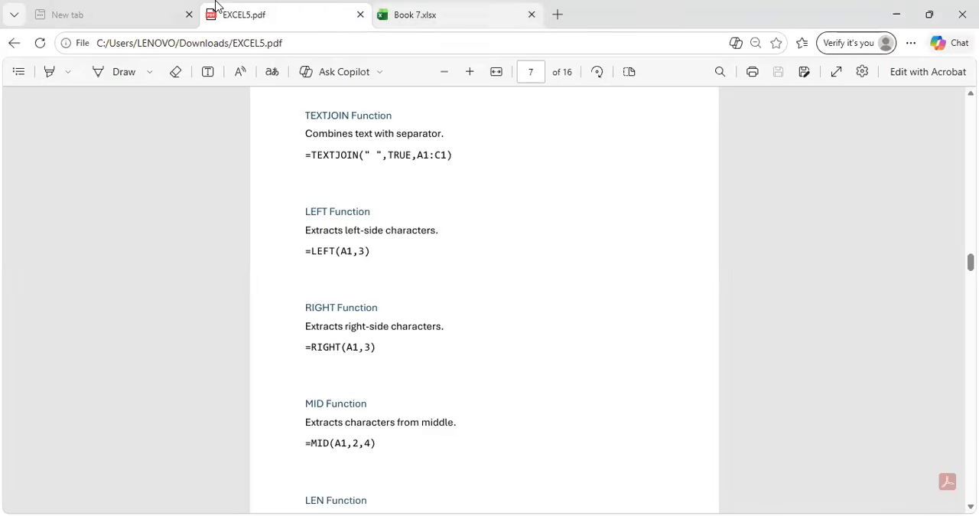
key(ctrl+Tab)
text(")
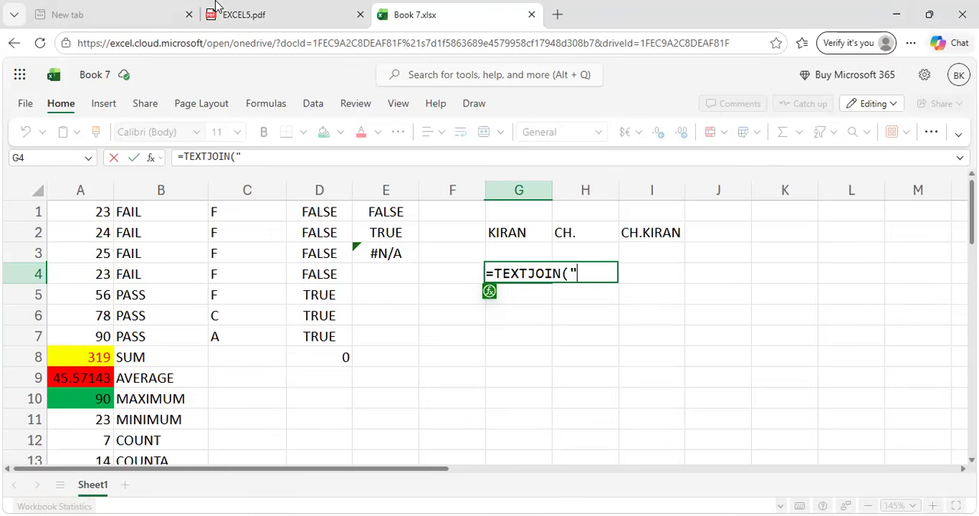
text( ",)
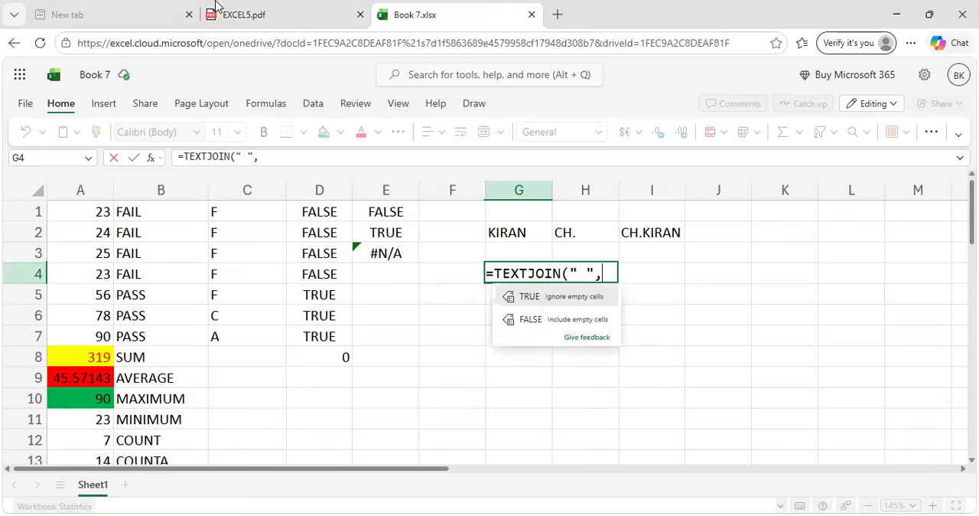
text(TRUE)
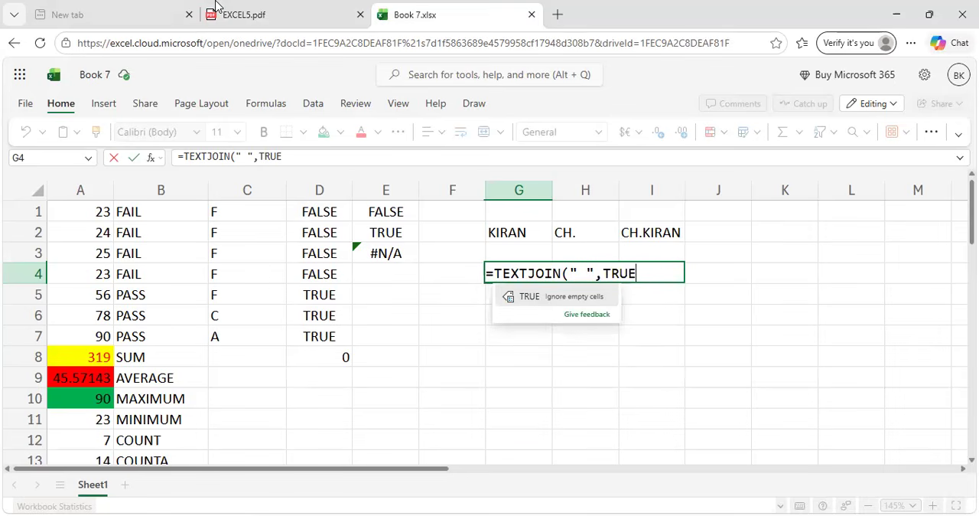
text(,)
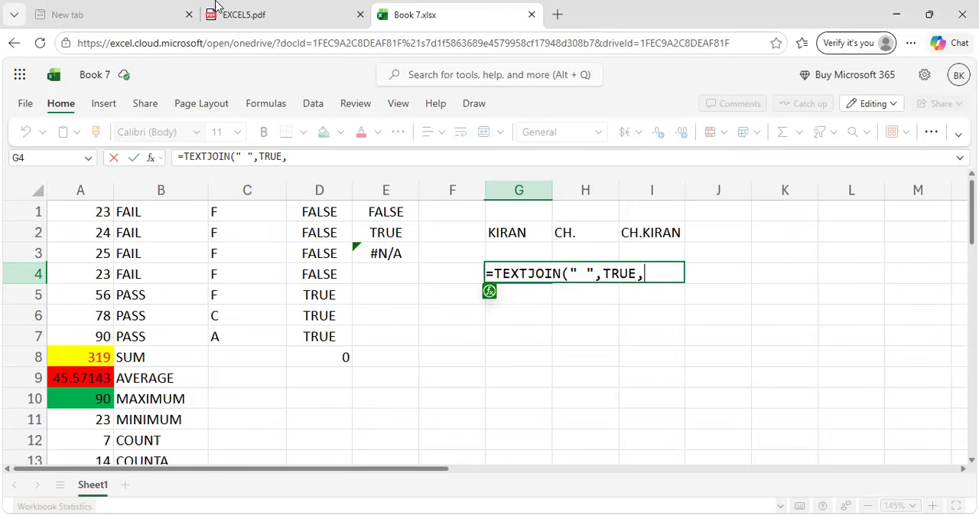
click(507, 231)
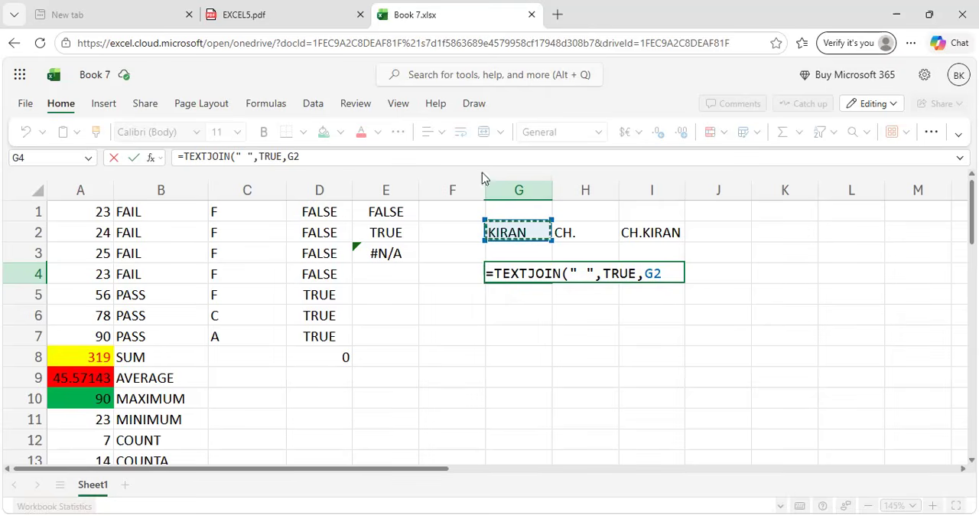
click(316, 7)
click(426, 7)
text(:)
click(574, 229)
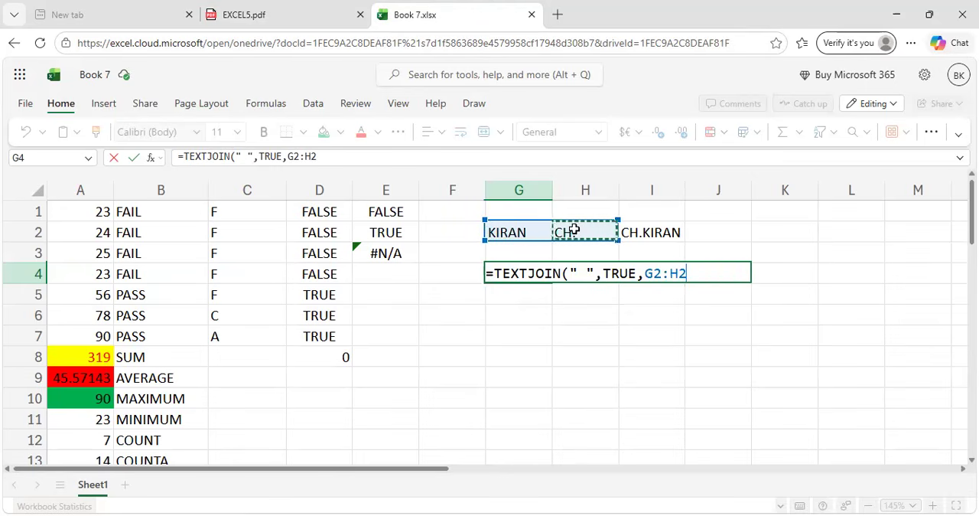
text())
key(Return)
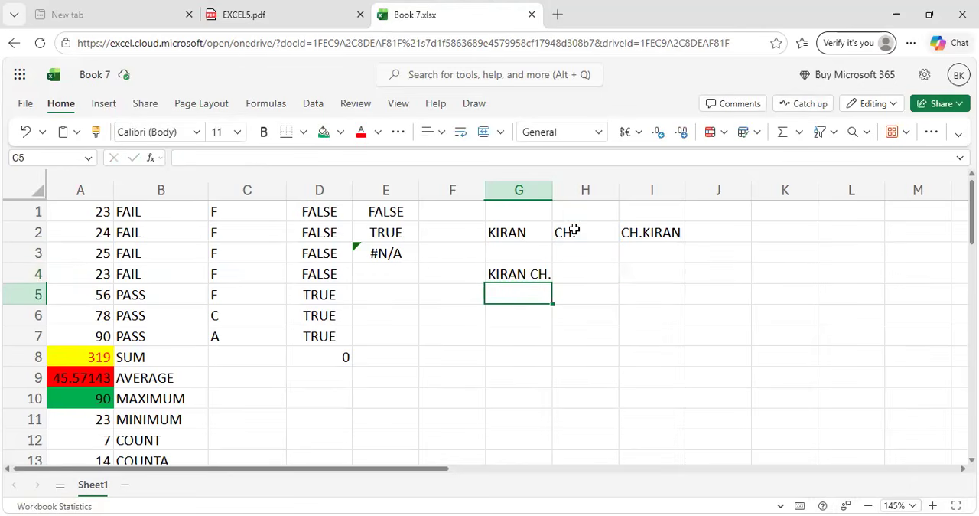
Start a TEXTJOIN formula in cell G5 with a space as the delimiter and TRUE to ignore empty cells.
click(525, 274)
click(521, 298)
text(=TEXT)
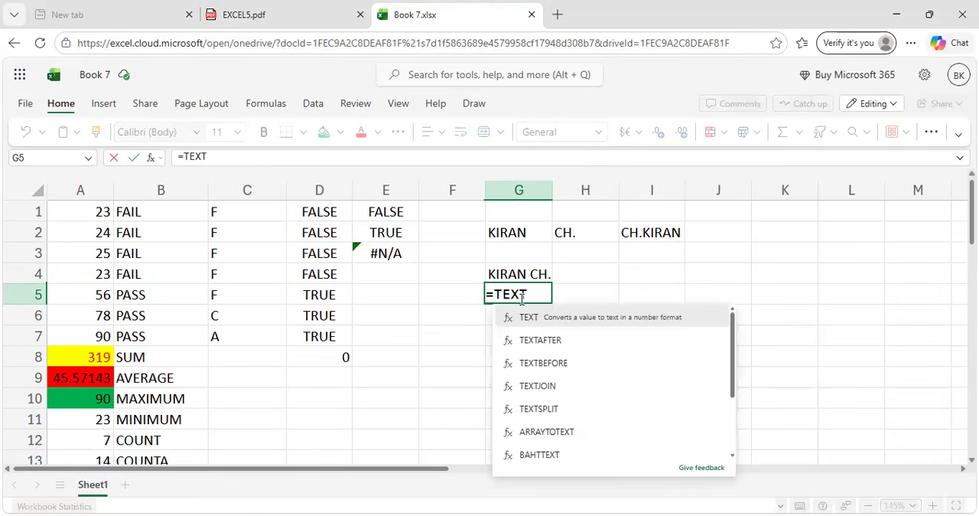
text(JOIN)
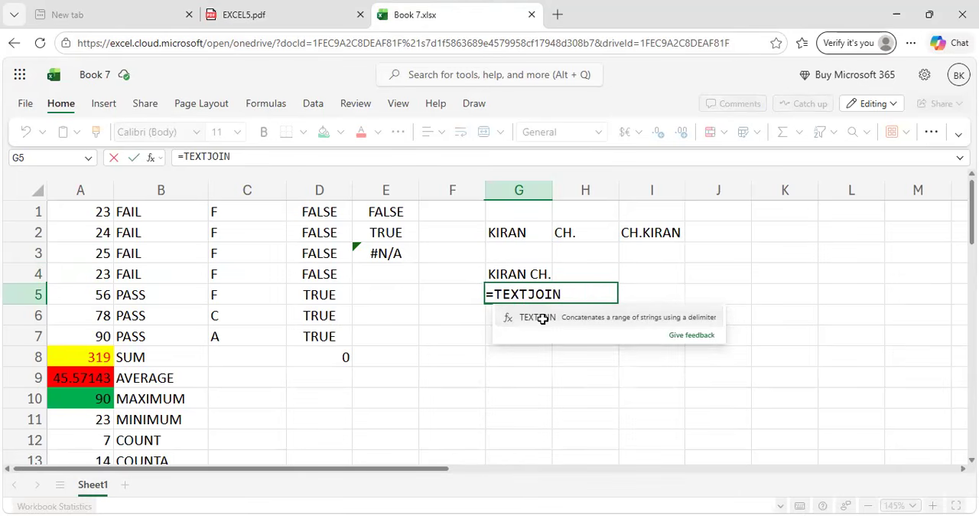
click(543, 318)
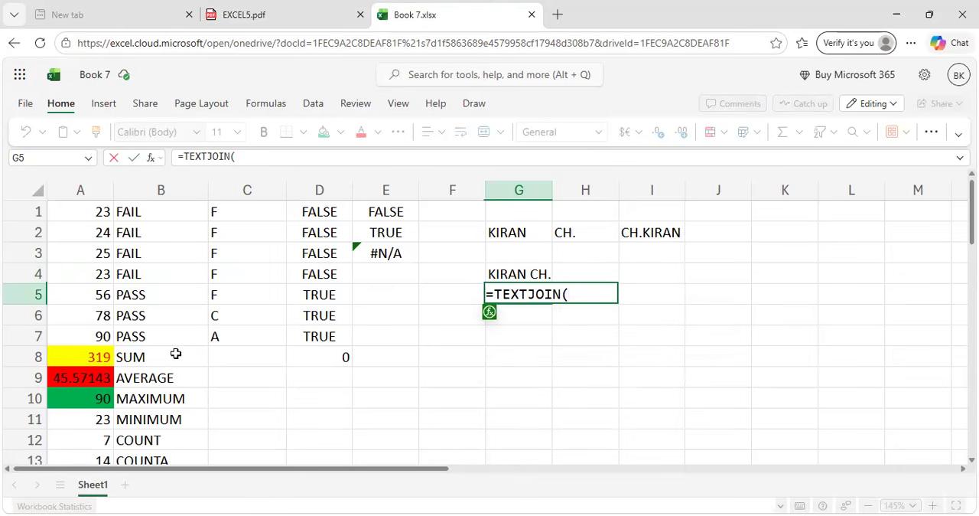
text(" ",TRU)
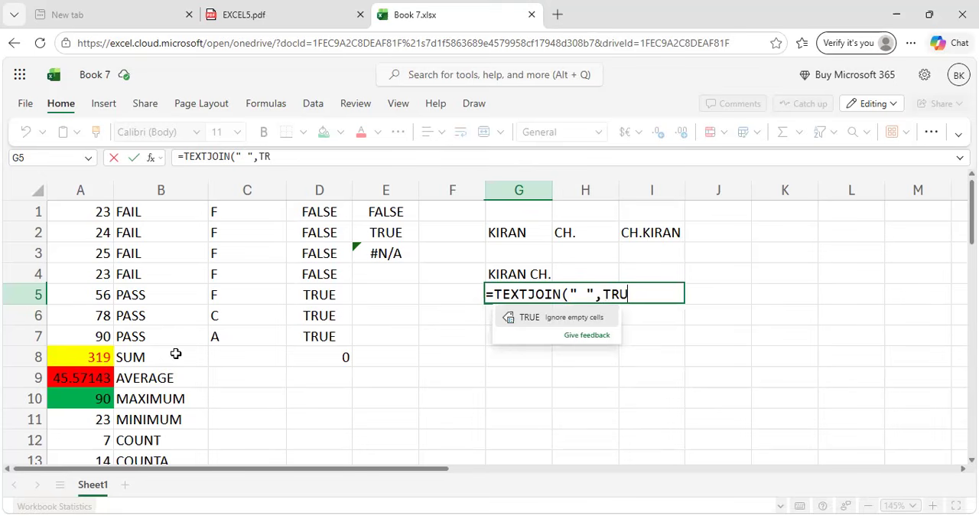
text(E)
click(510, 273)
click(520, 294)
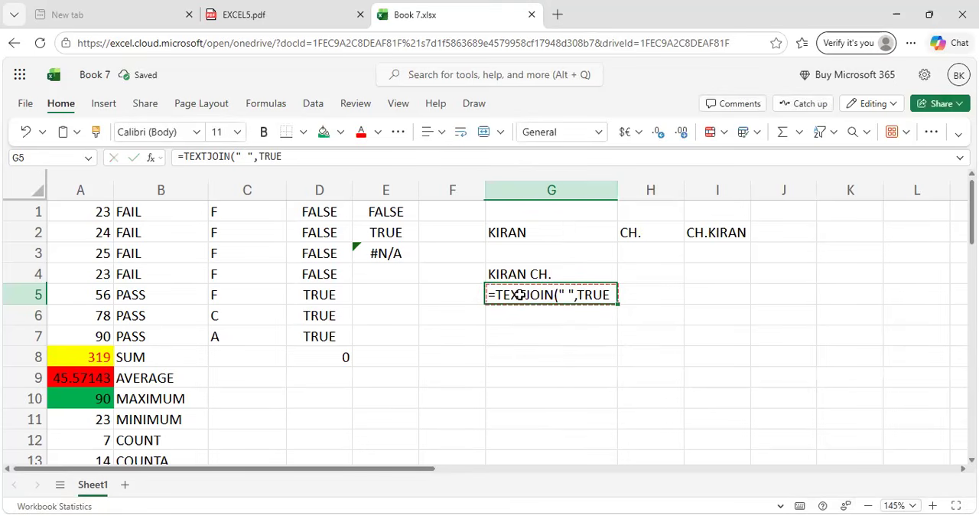
Complete the formula in cell G5 as =TEXTJOIN(" ",TRUE,B8:B10) to join the three labels.
click(301, 156)
text(,)
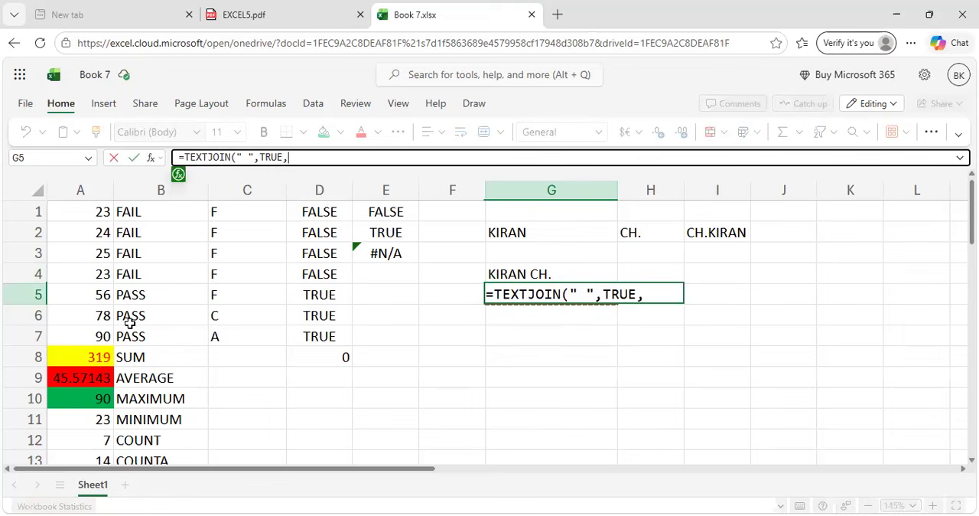
scroll(144, 367, down, 2)
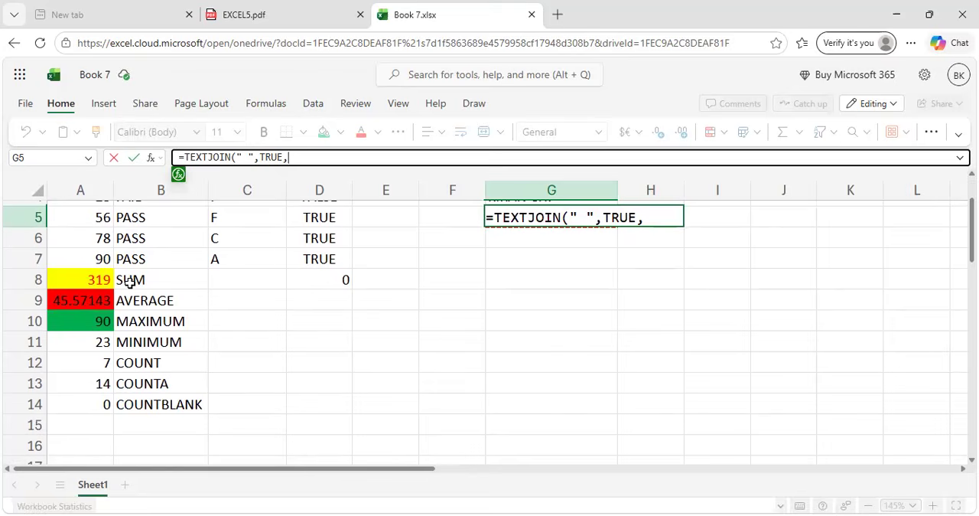
drag(130, 281, 131, 320)
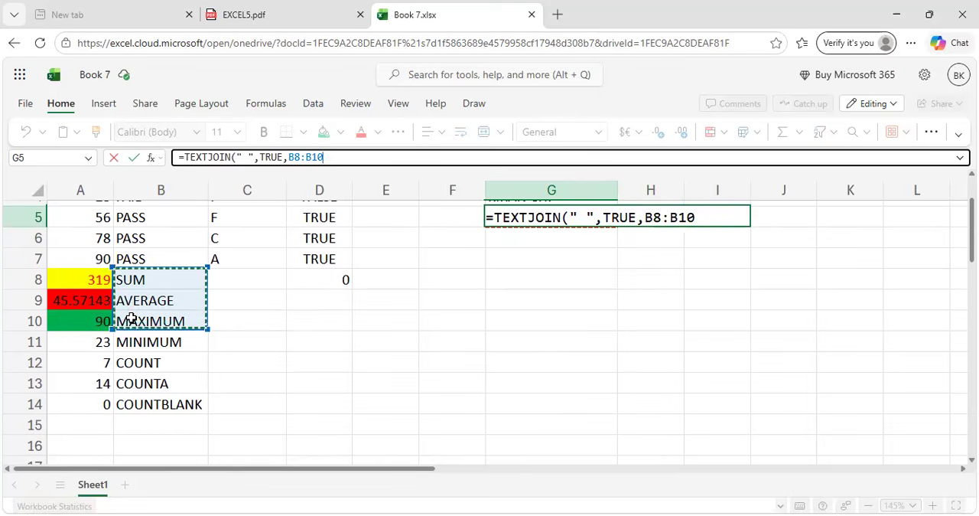
click(710, 211)
text(p)
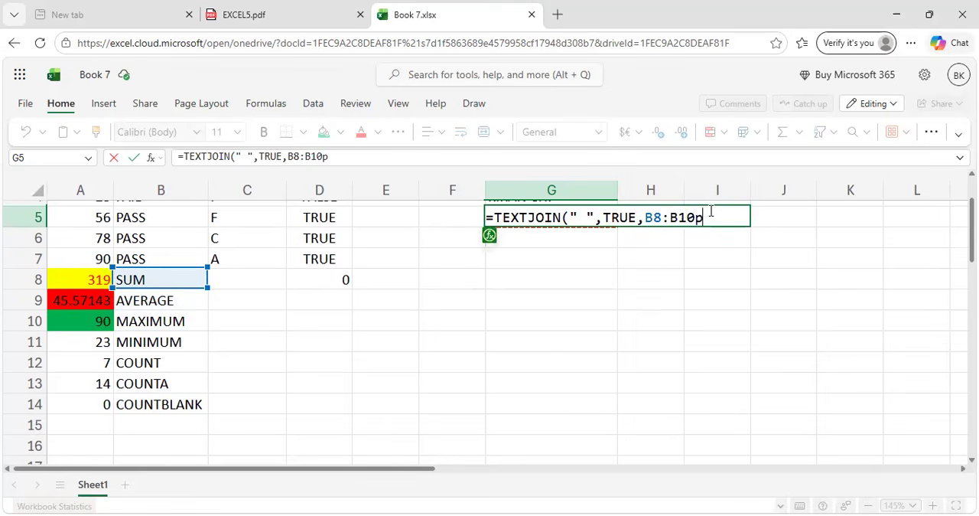
key(BackSpace)
text())
key(Return)
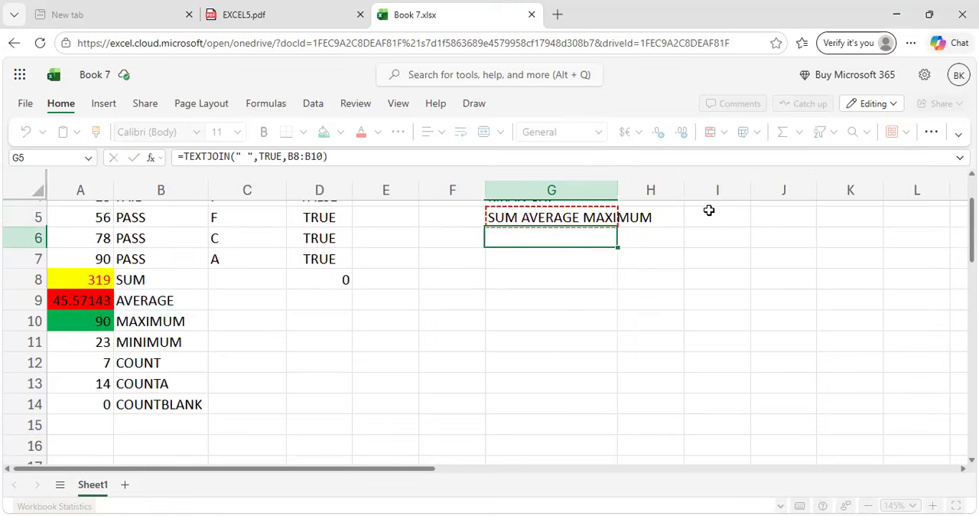
scroll(709, 209, up, 2)
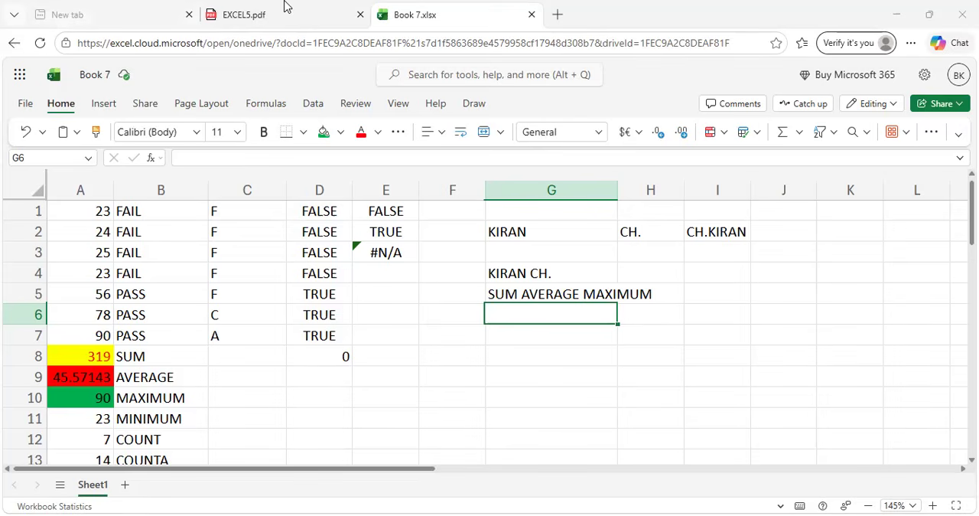
Review the LEFT example in EXCEL5.pdf and enter =LEFT(B9,3) in cell G6 of Book 7.xlsx.
key(ctrl+shift+Tab)
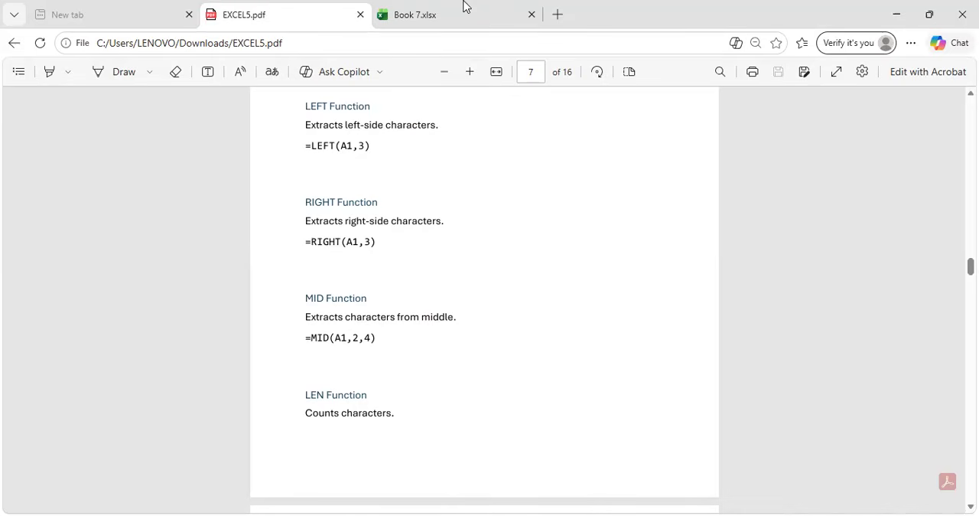
key(ctrl+Tab)
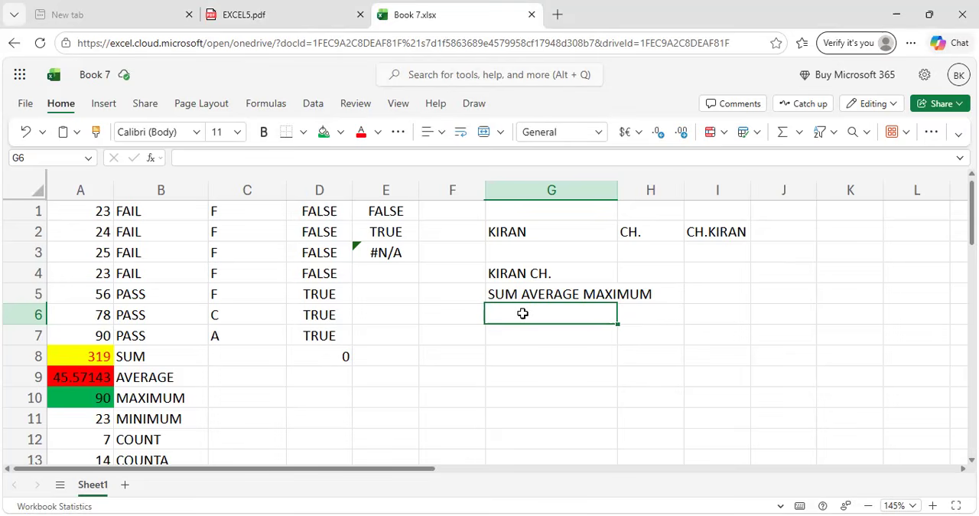
text(=)
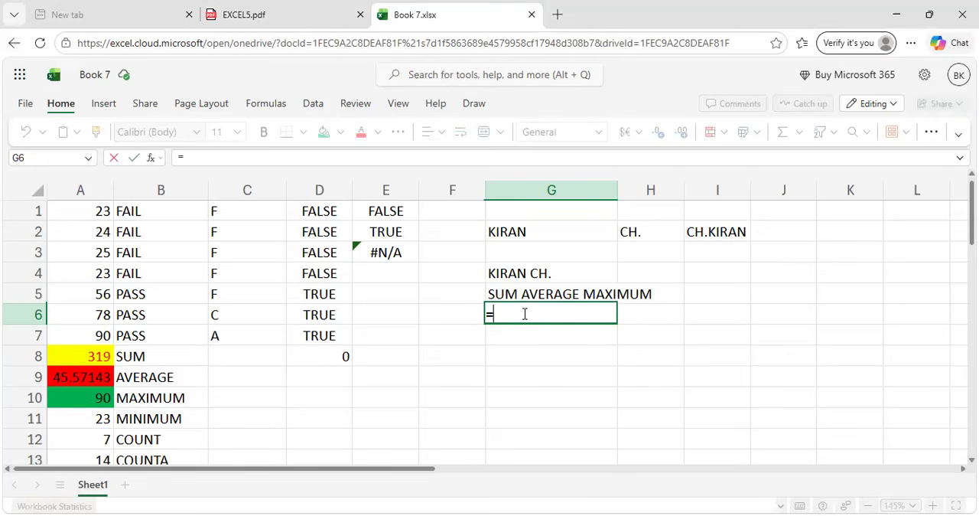
text(LEFT)
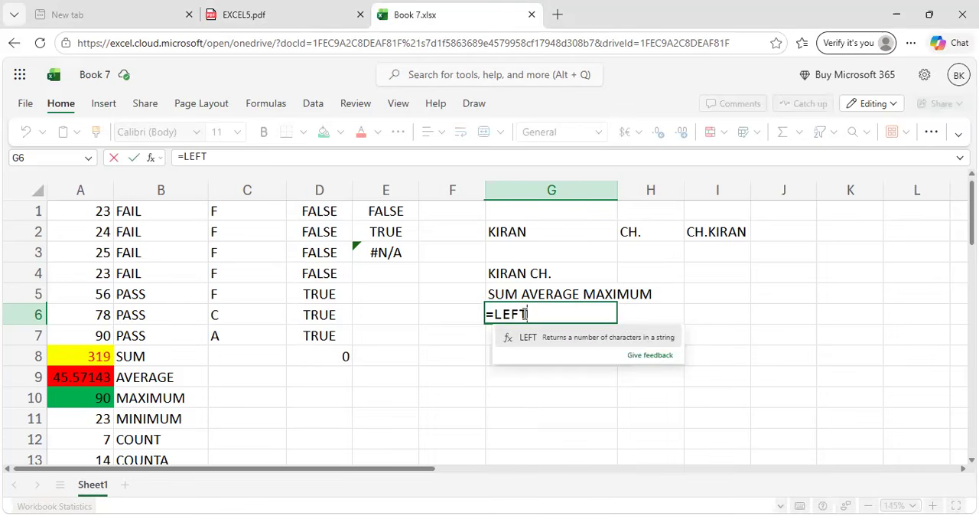
click(151, 380)
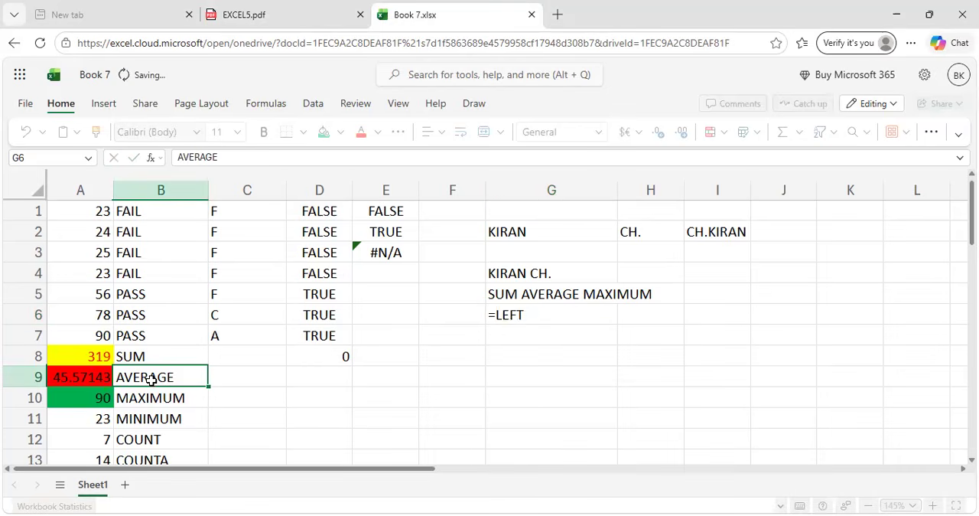
click(503, 322)
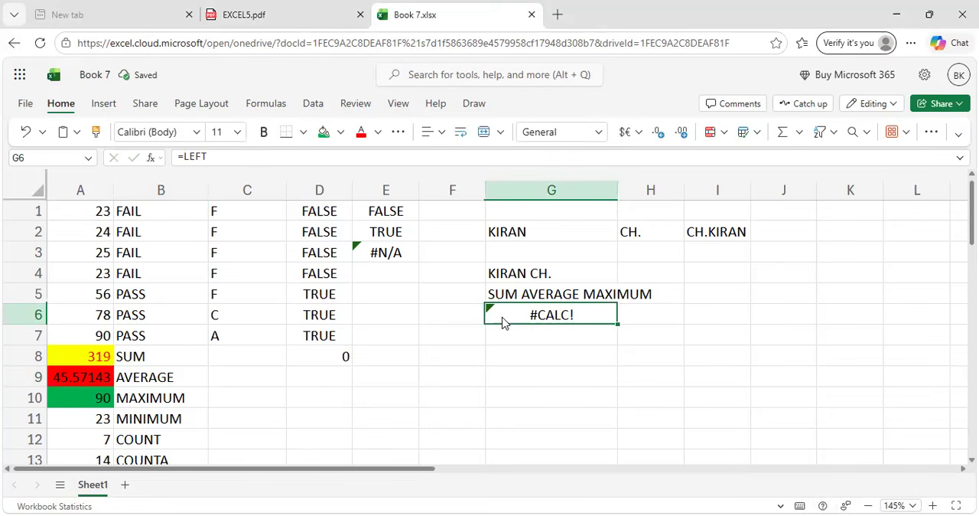
click(222, 157)
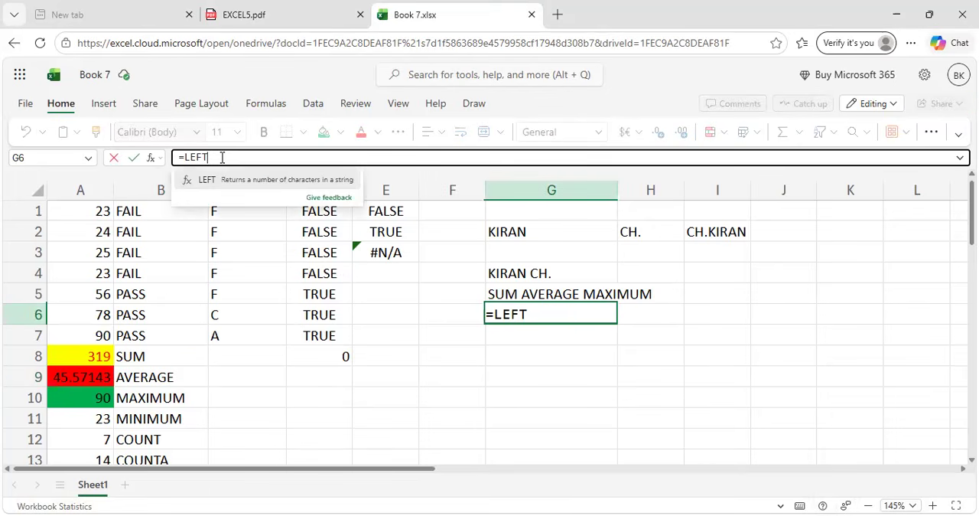
text(()
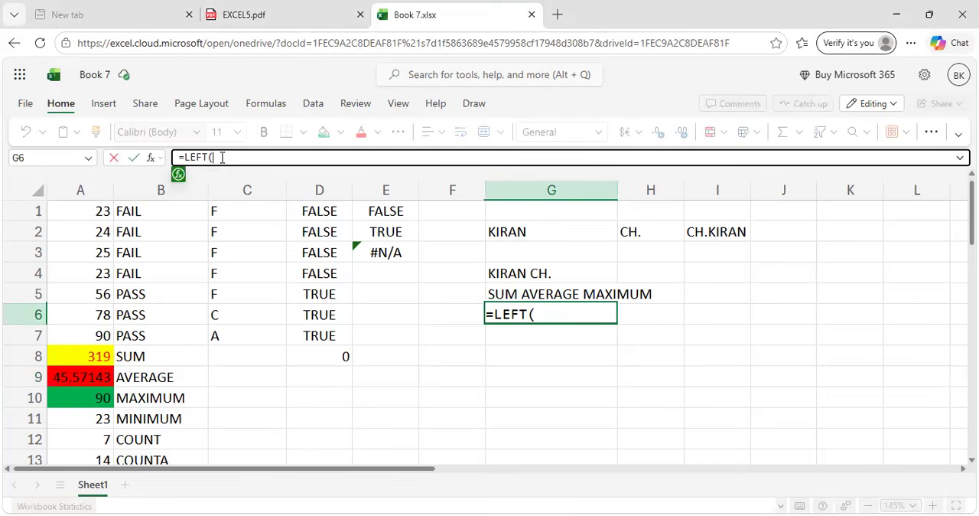
click(167, 376)
text(,)
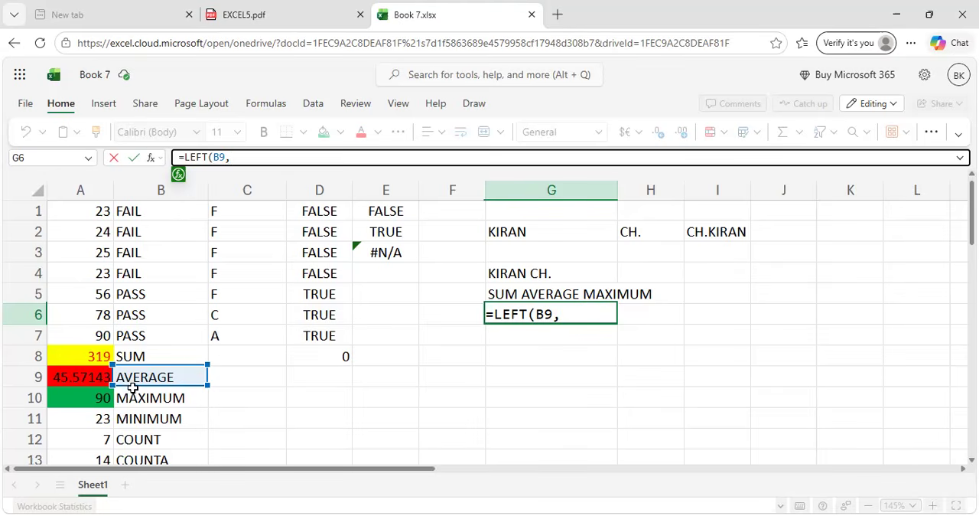
text(3))
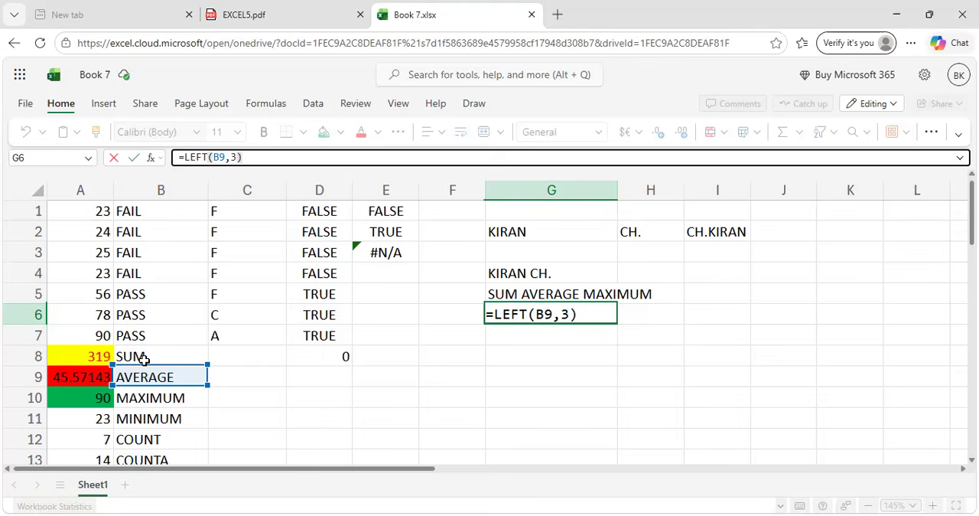
key(Return)
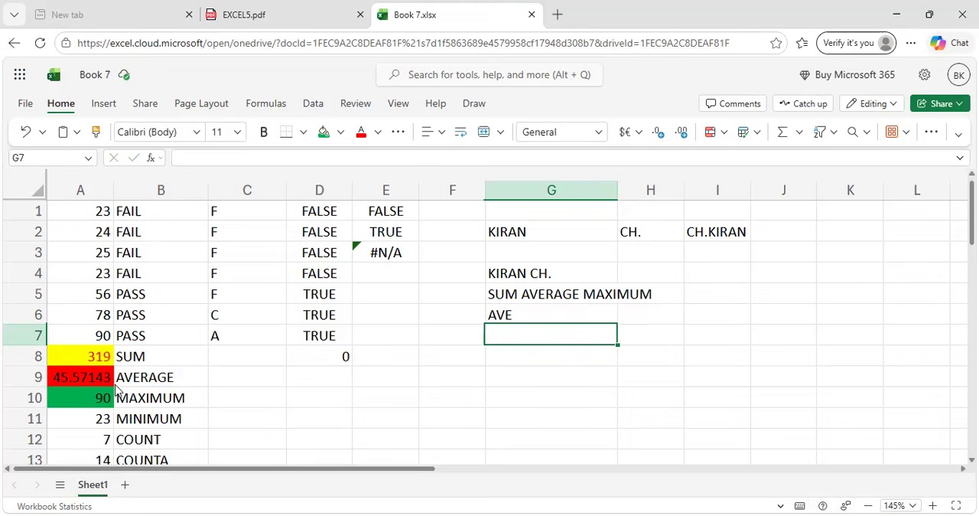
Enter the formula =RIGHT(B9:3) in cell G7.
text(=)
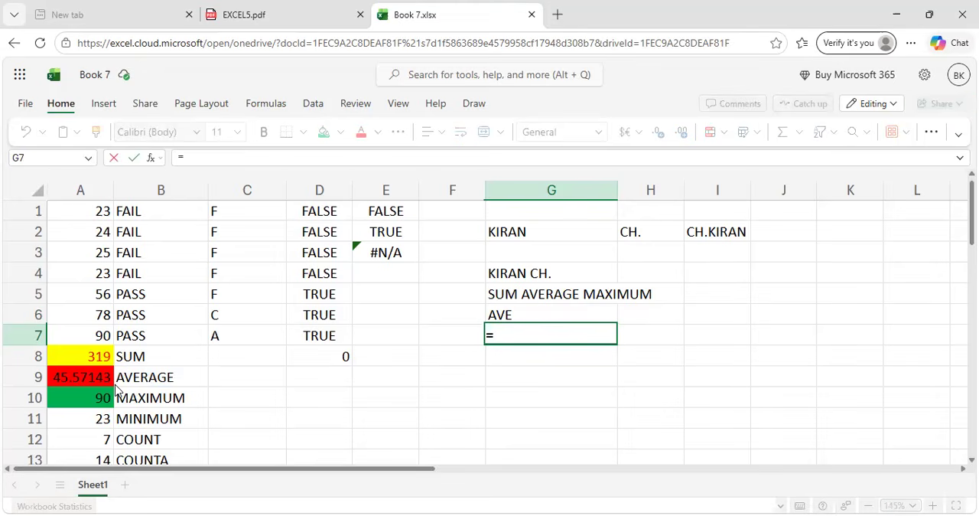
text(RIGHT)
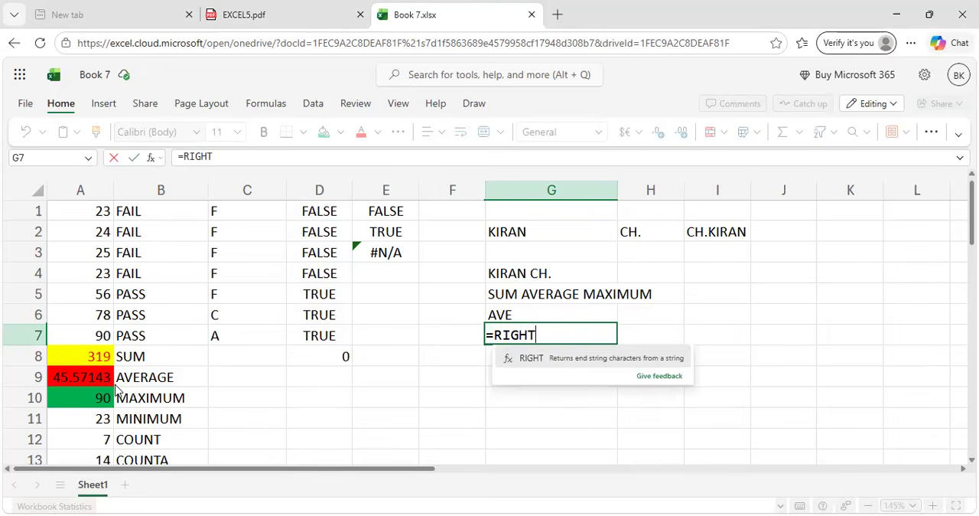
text(()
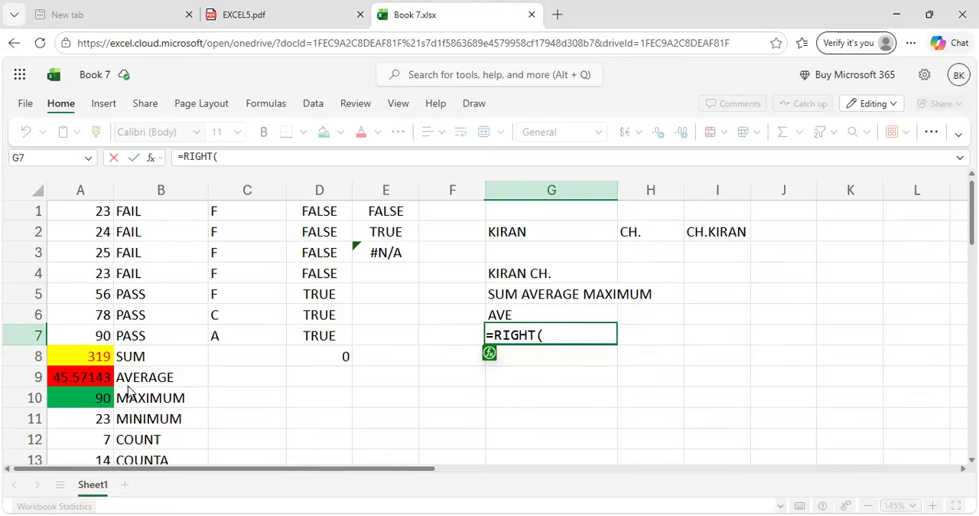
click(129, 379)
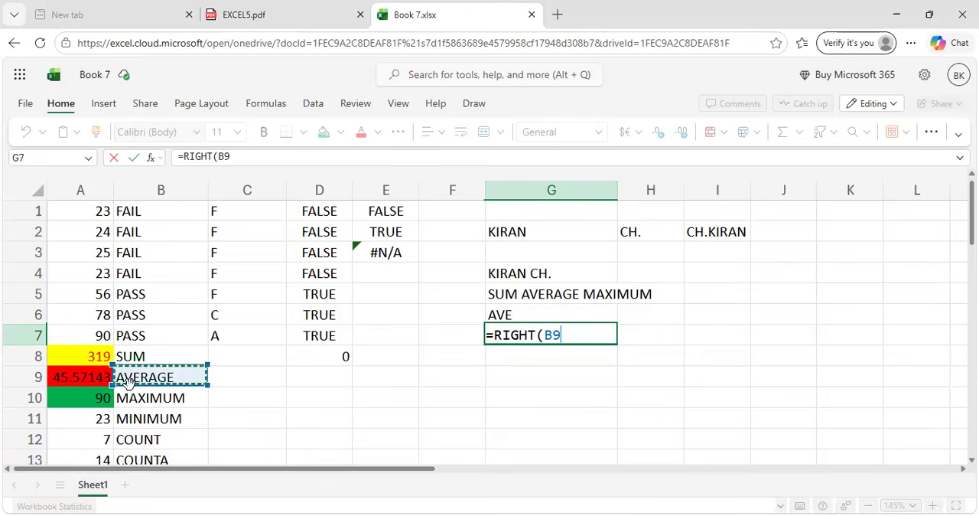
text(3)
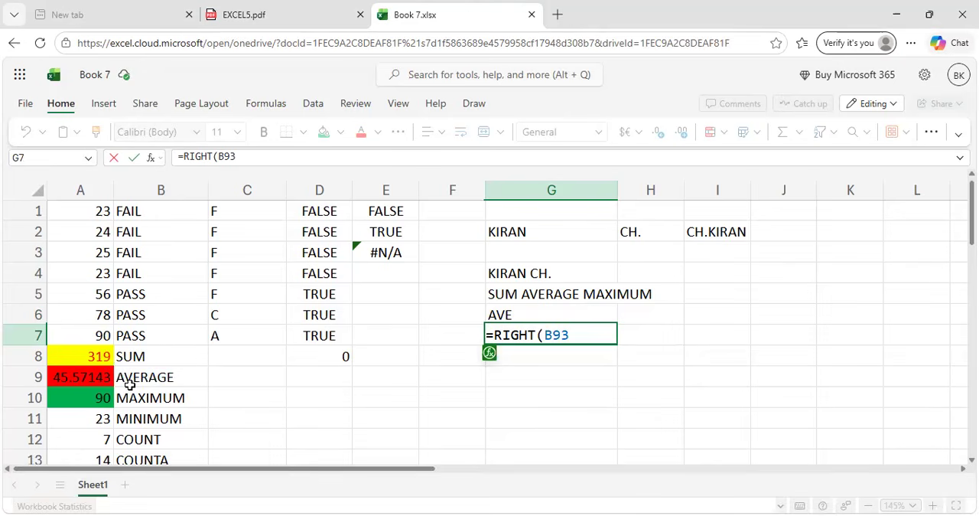
key(BackSpace)
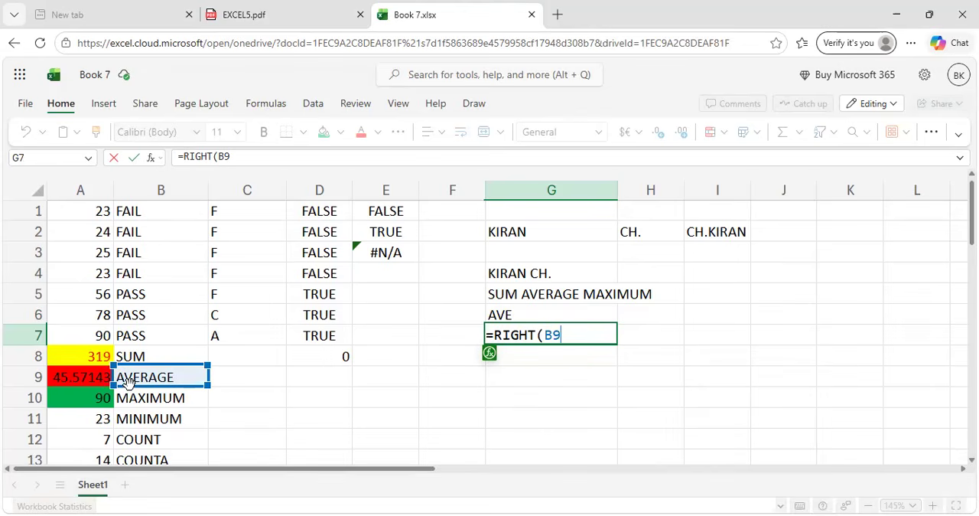
text(:3))
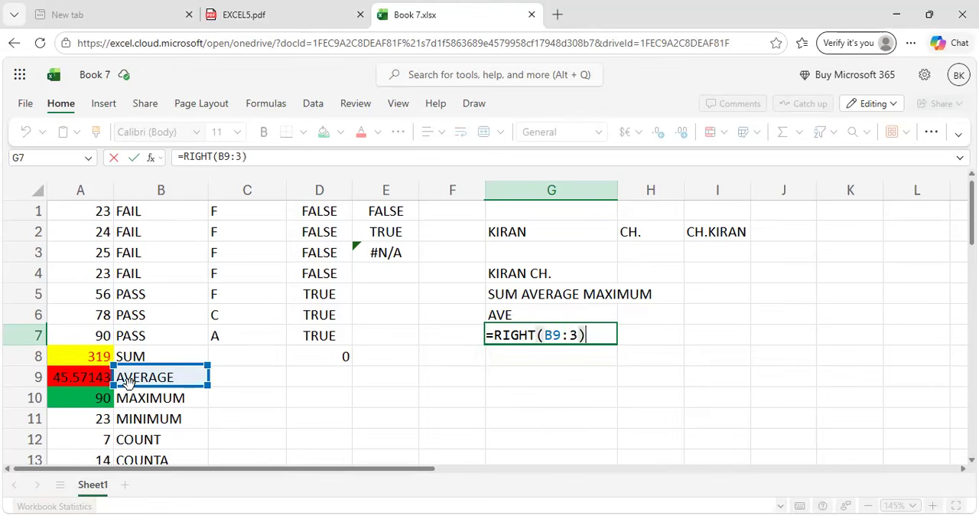
key(Return)
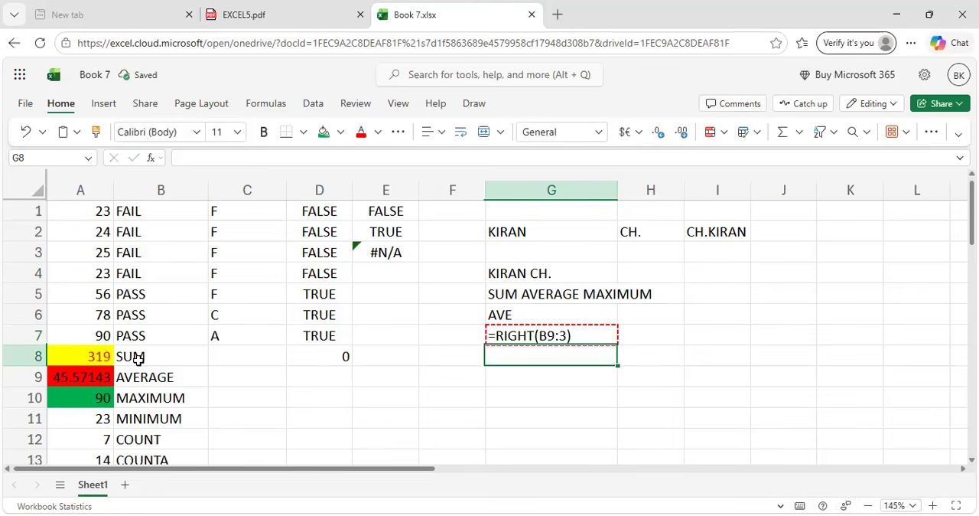
Correct the separator in cell G7 so the formula is =RIGHT(B9,3).
click(559, 337)
click(234, 156)
key(BackSpace)
text(,)
key(Return)
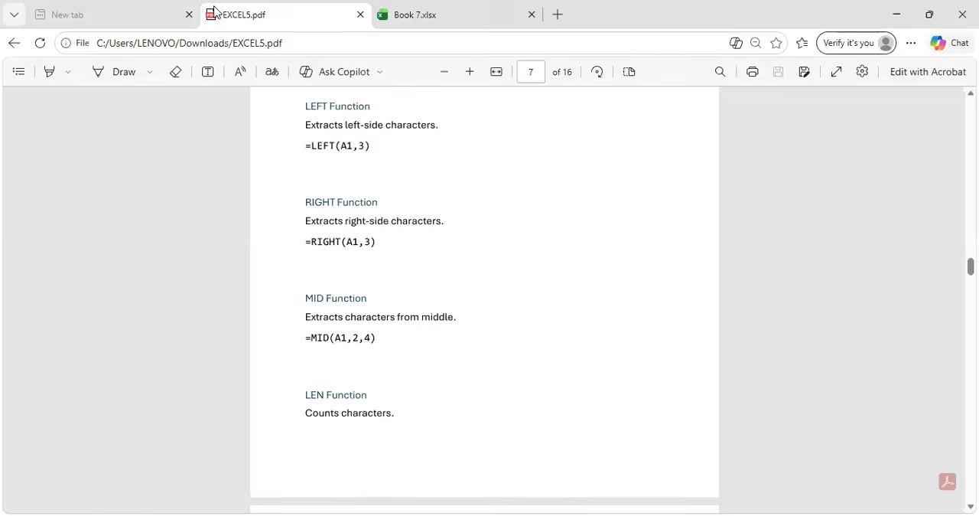
Review the MID example in EXCEL5.pdf and enter =MID(B9,2,3) in cell G8 of Book 7.xlsx.
click(252, 14)
scroll(442, 364, down, 3)
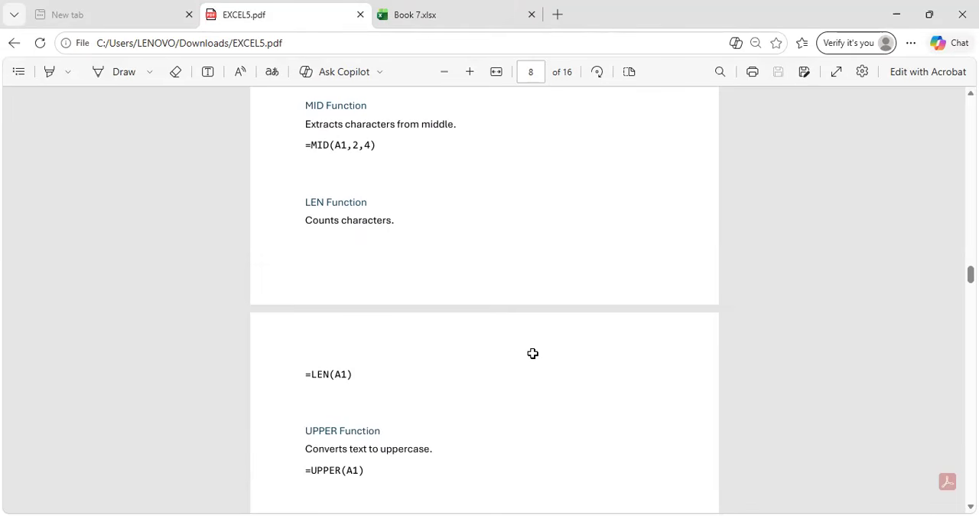
key(ctrl+Tab)
text(=)
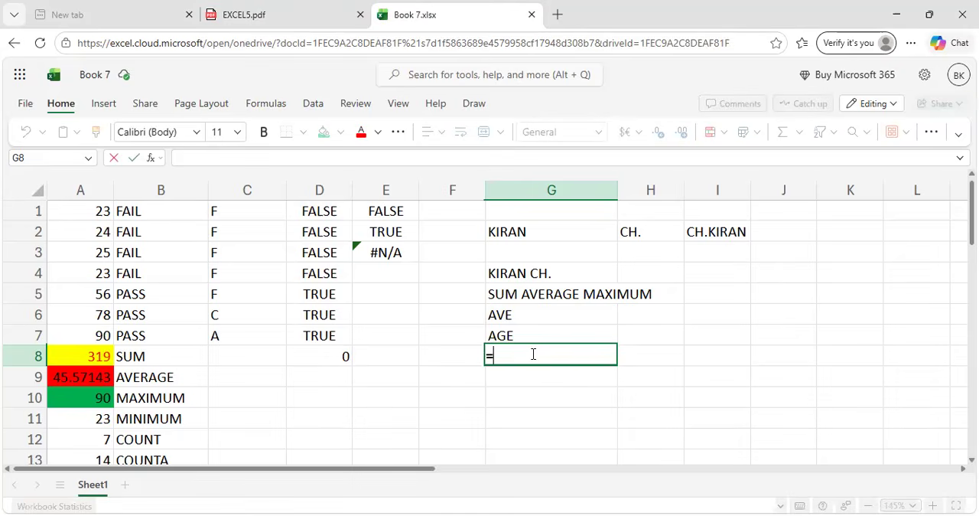
text(MID)
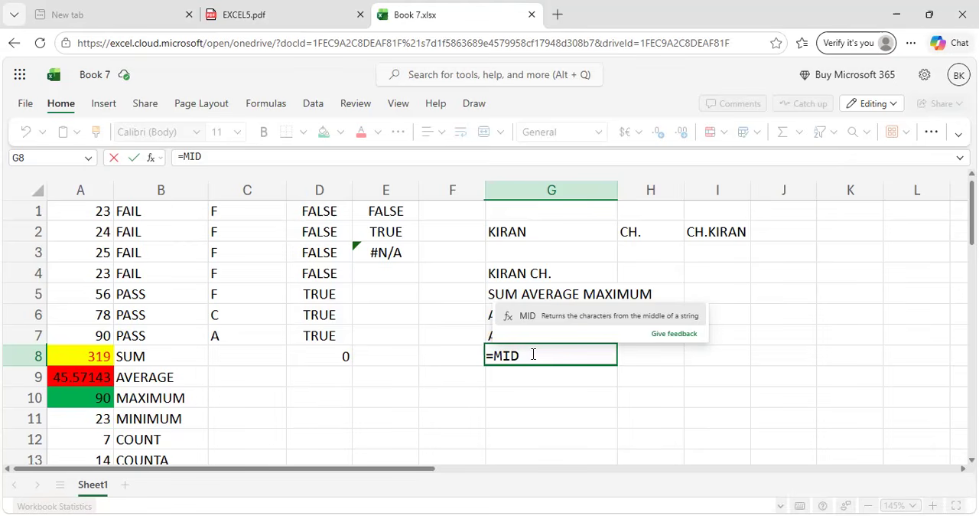
text(()
click(169, 377)
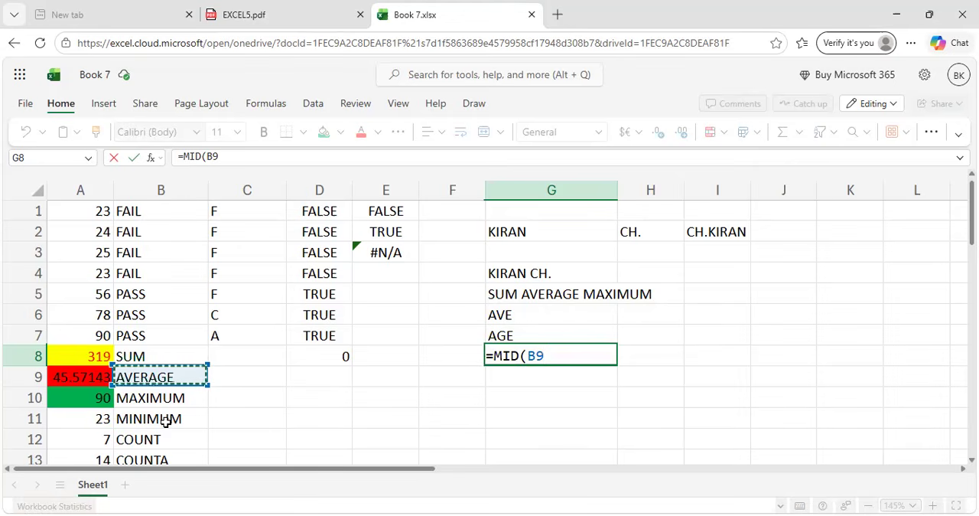
text(,)
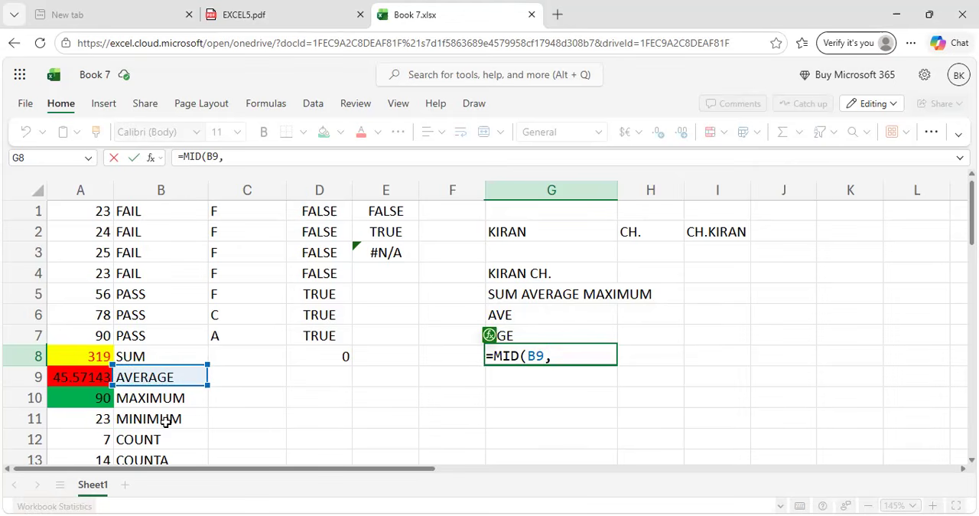
text(2,3))
key(Return)
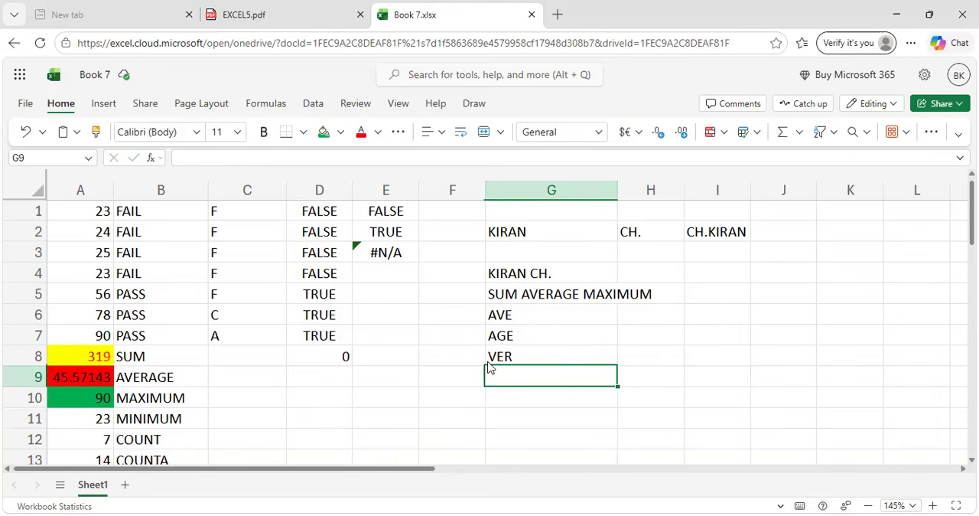
Review the LEN example in EXCEL5.pdf and enter =LEN(B9) in cell G9 of Book 7.xlsx.
key(ctrl+shift+Tab)
scroll(490, 368, down, 2)
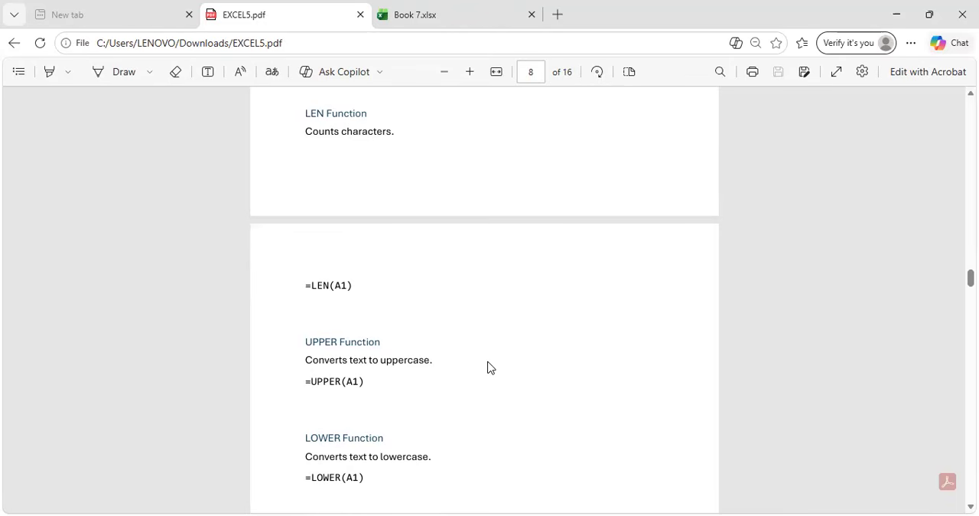
click(455, 13)
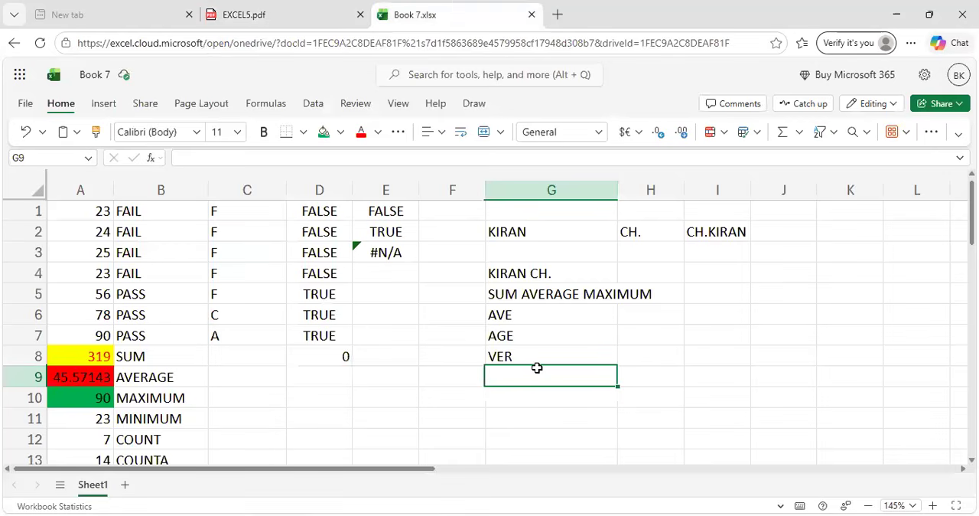
text(=)
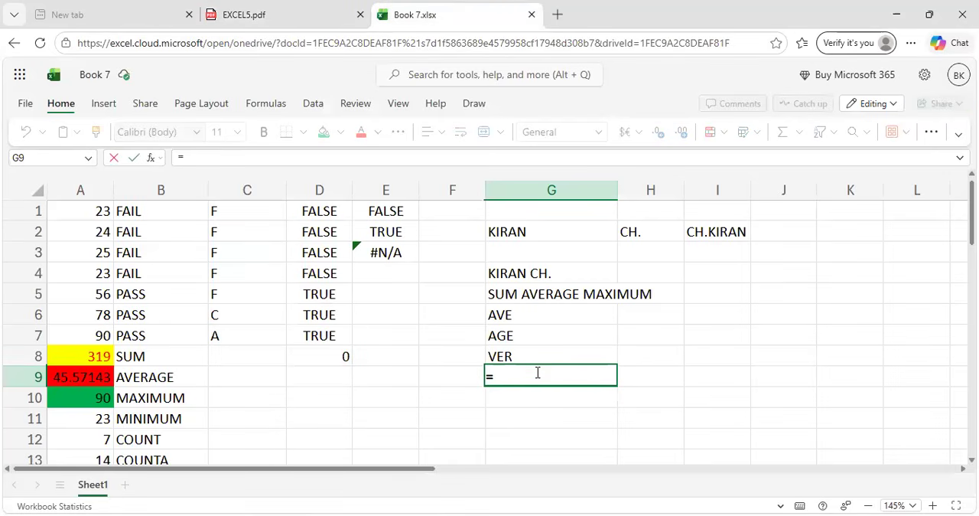
text(LEN)
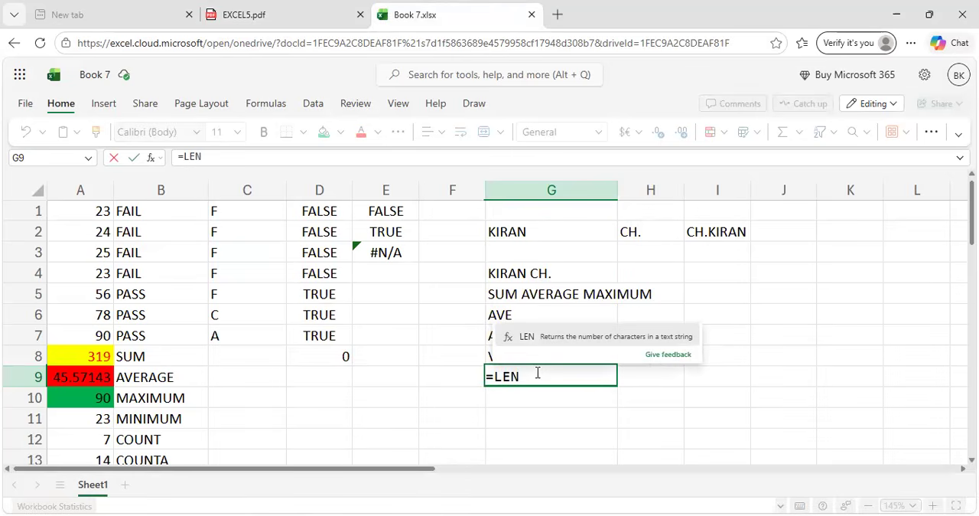
text(()
click(177, 376)
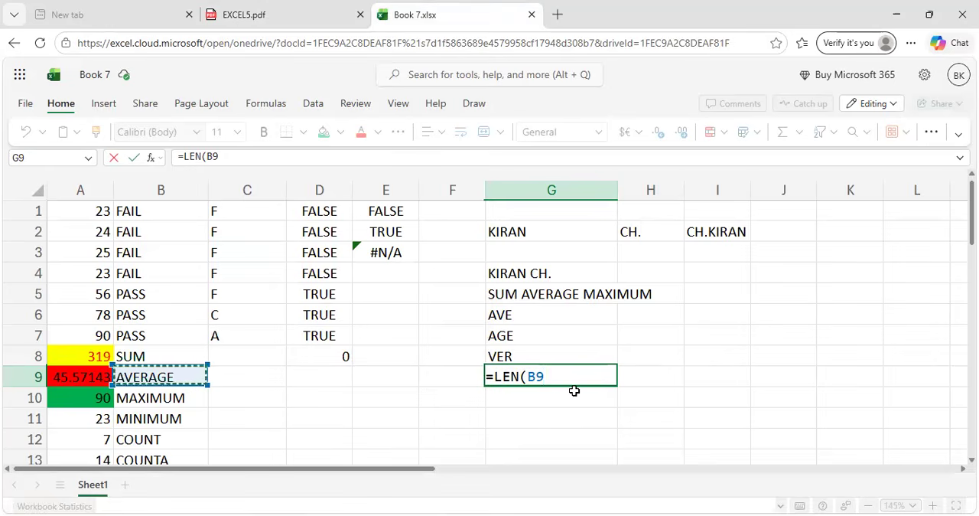
text())
key(Return)
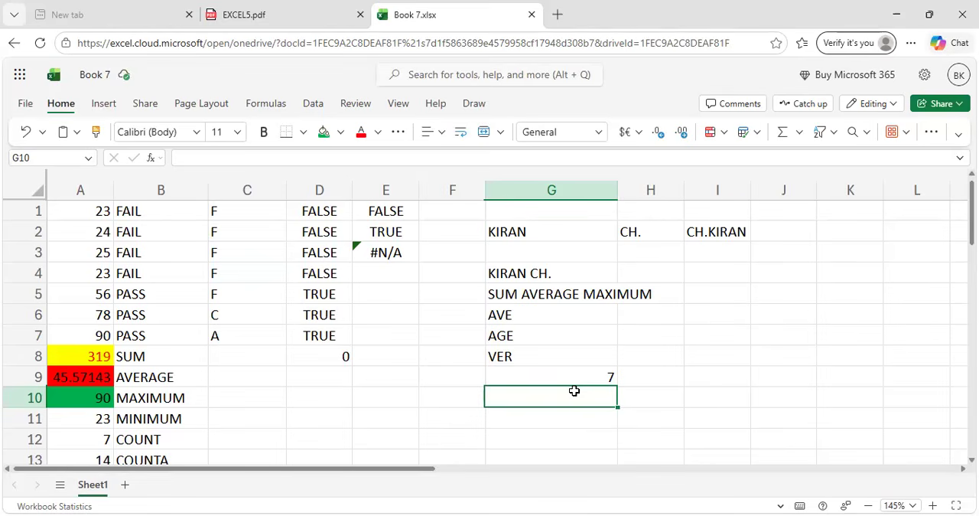
Check the UPPER example in EXCEL5.pdf and enter the lowercase sample text hello in cell F10 of Book 7.xlsx.
scroll(574, 391, down, 1)
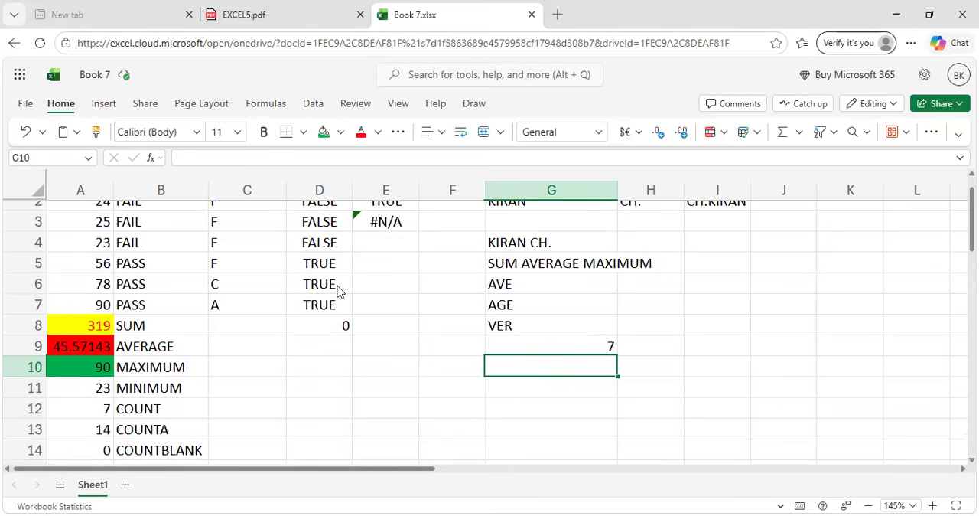
key(ctrl+shift+Tab)
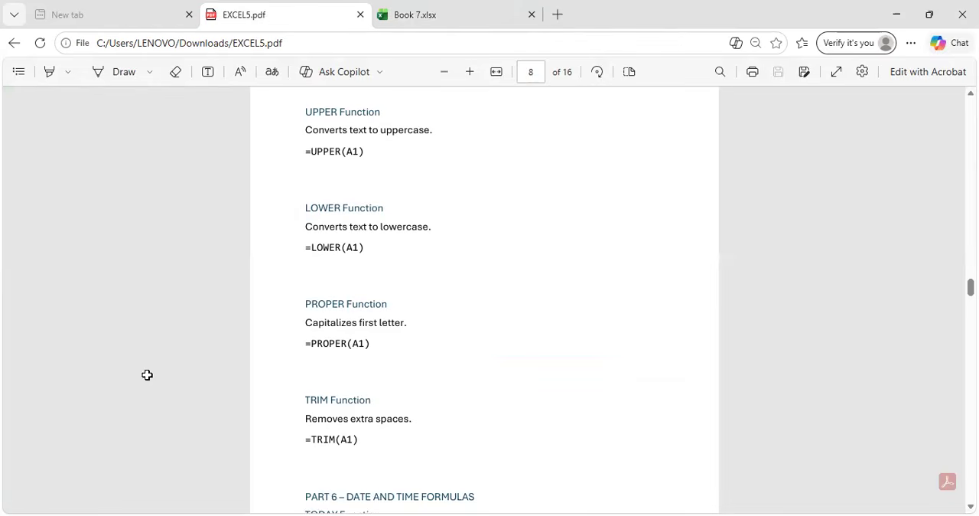
key(ctrl+Tab)
scroll(451, 267, up, 1)
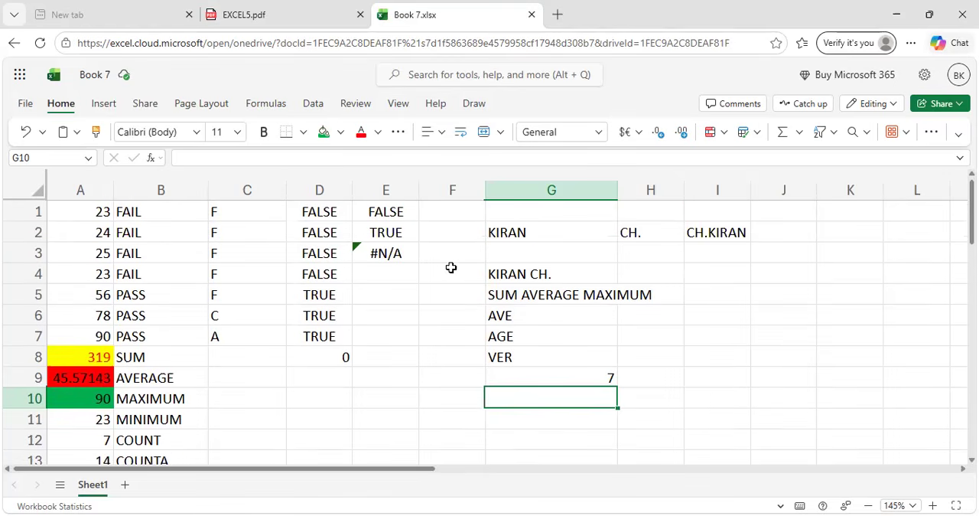
click(441, 397)
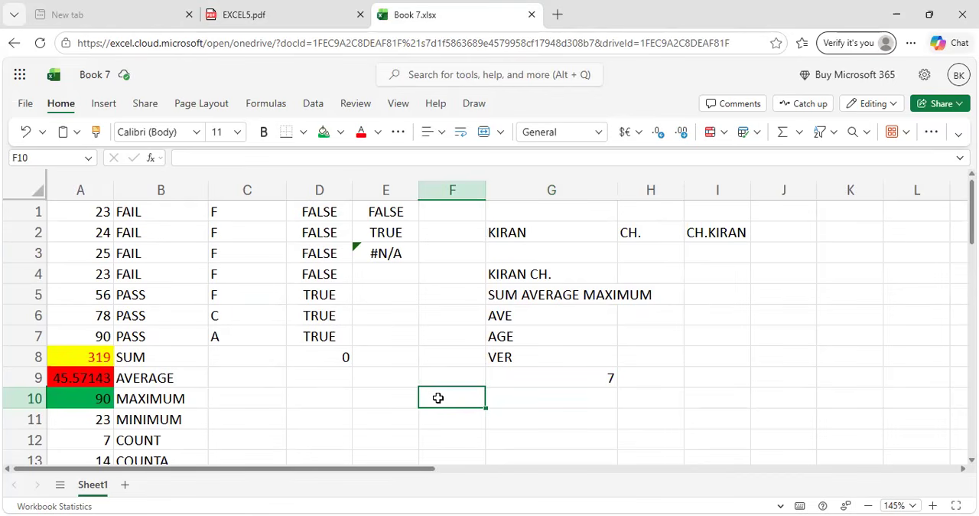
text(hello)
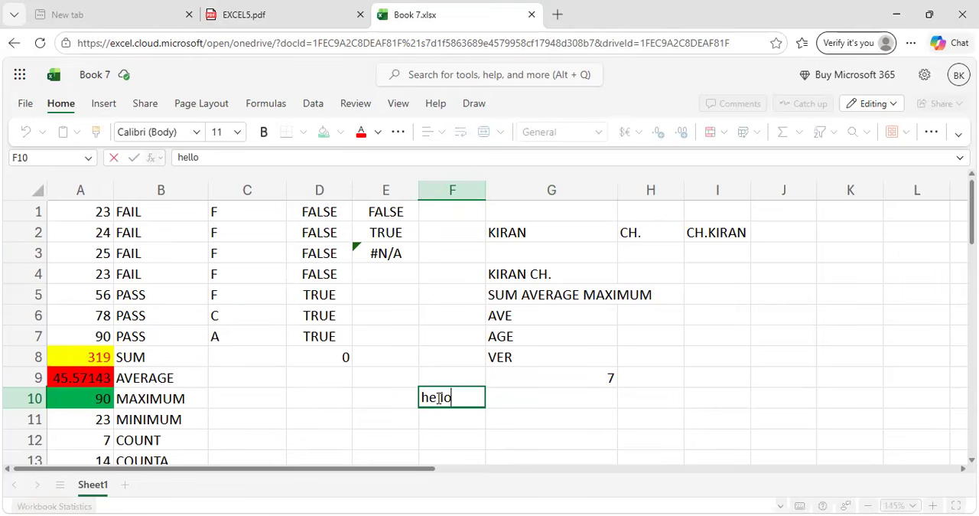
Enter =UPPER(F10) in cell G10 to convert the sample text to uppercase.
click(497, 396)
text(=)
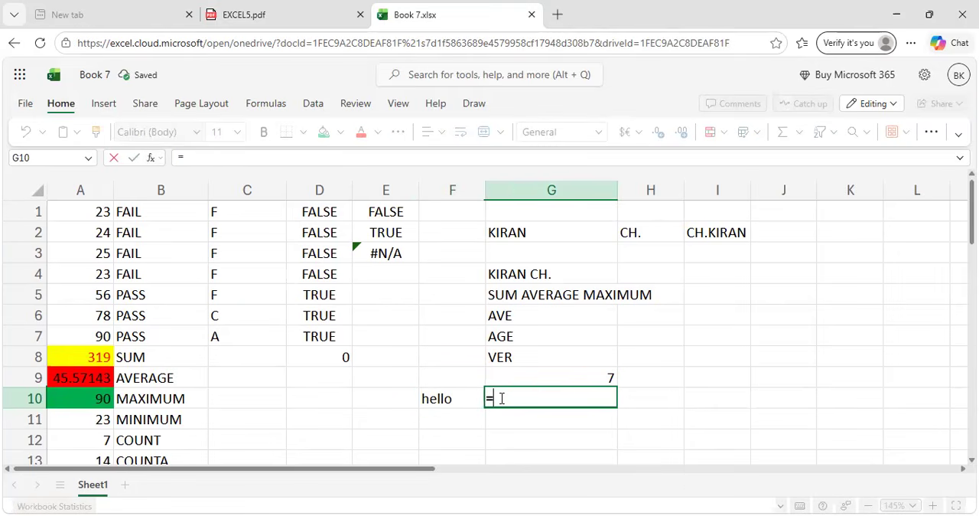
text(UPPER)
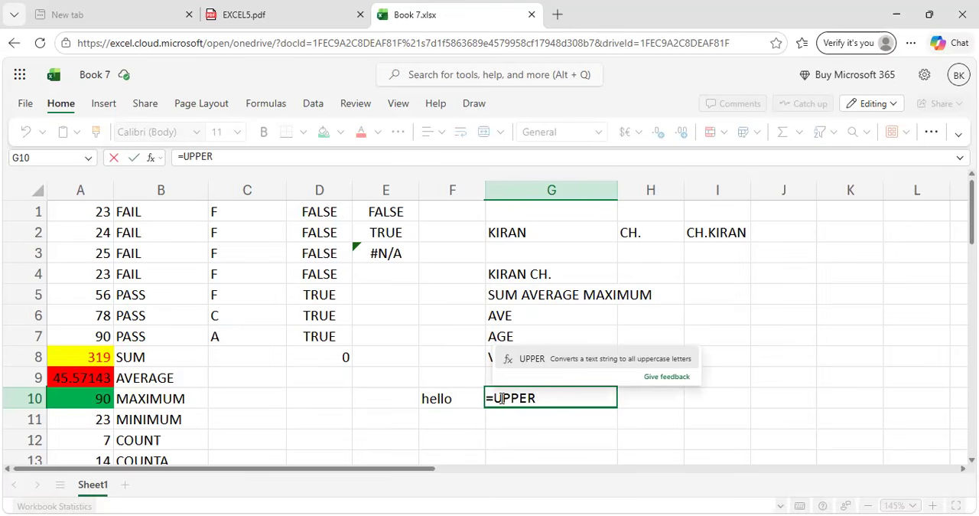
text(()
click(467, 399)
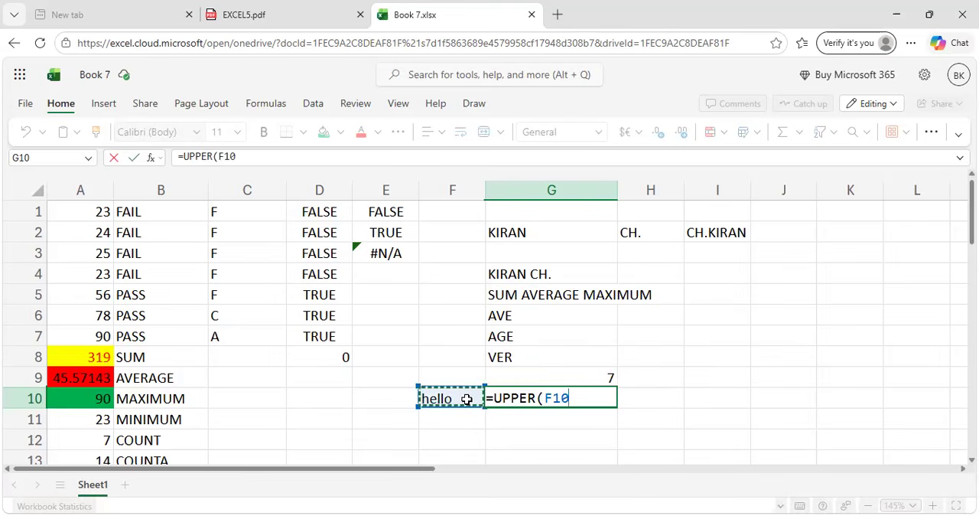
text())
key(Return)
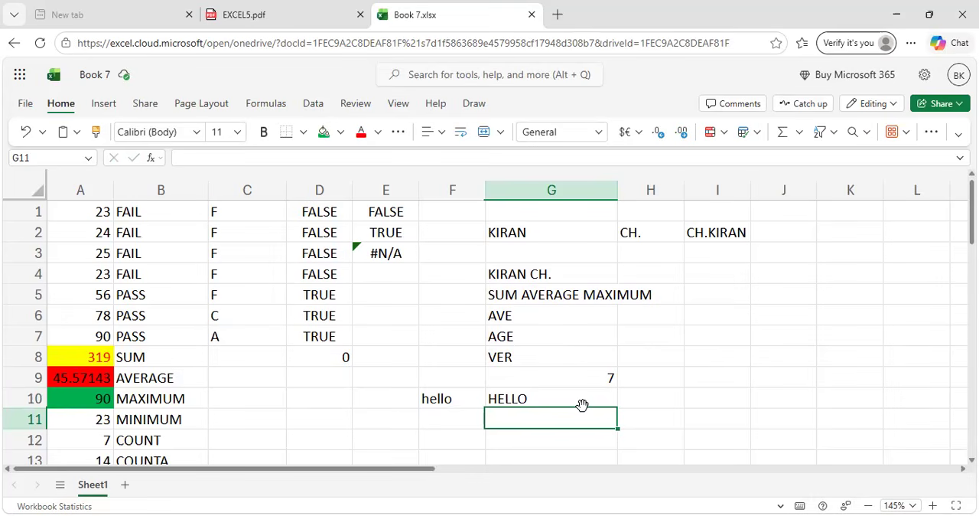
Review the LOWER example in EXCEL5.pdf and enter =LOWER(B10) in cell G11 of Book 7.xlsx.
scroll(581, 405, down, 1)
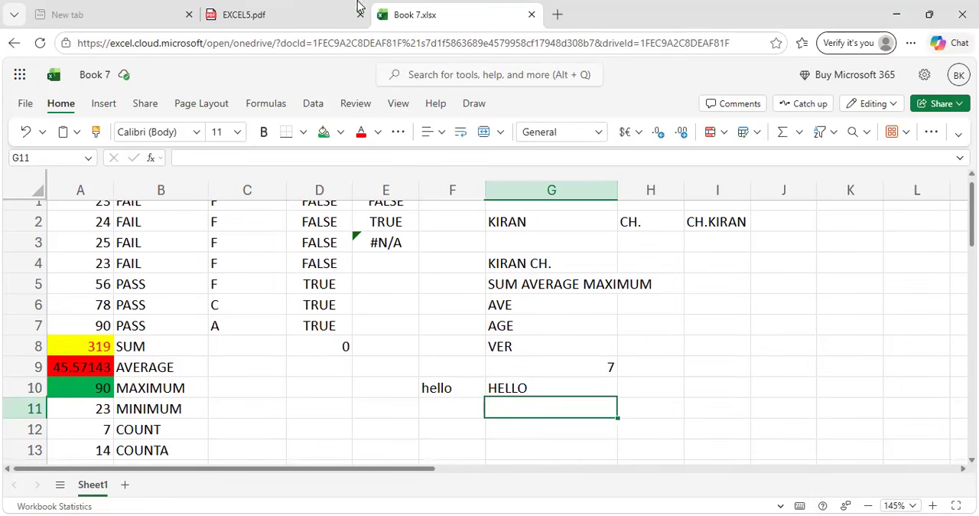
click(313, 15)
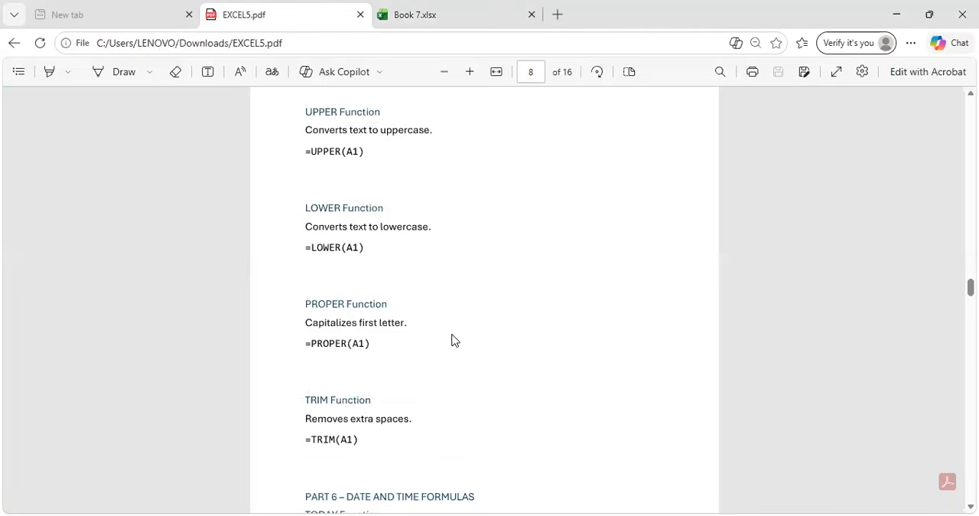
scroll(451, 339, down, 1)
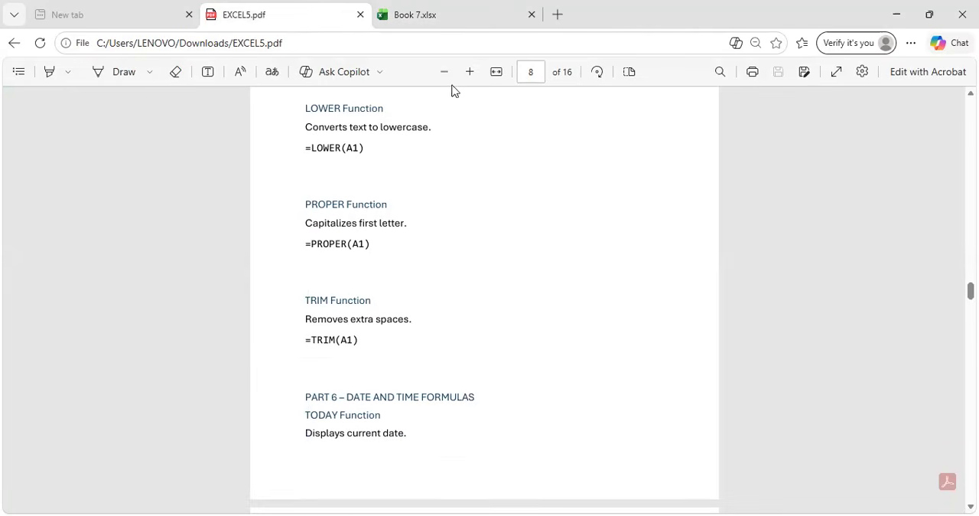
click(446, 9)
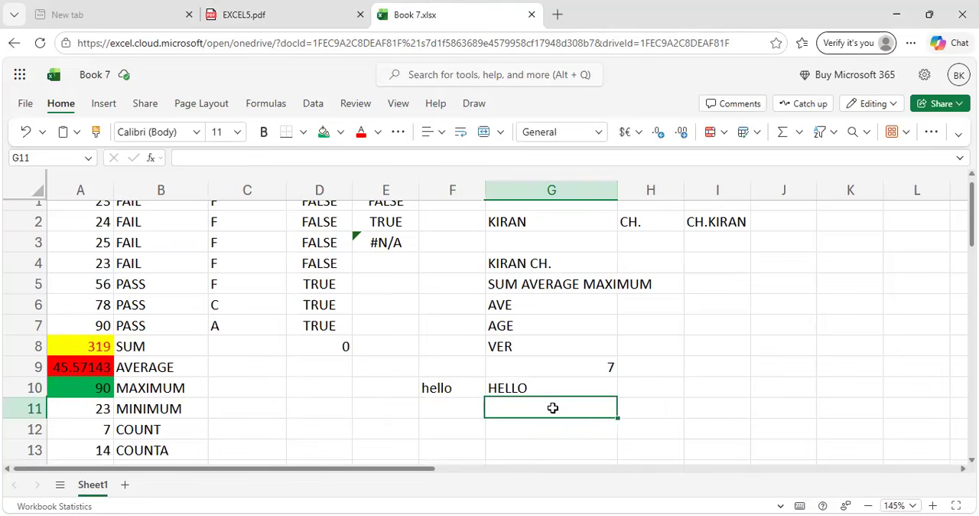
text(=L)
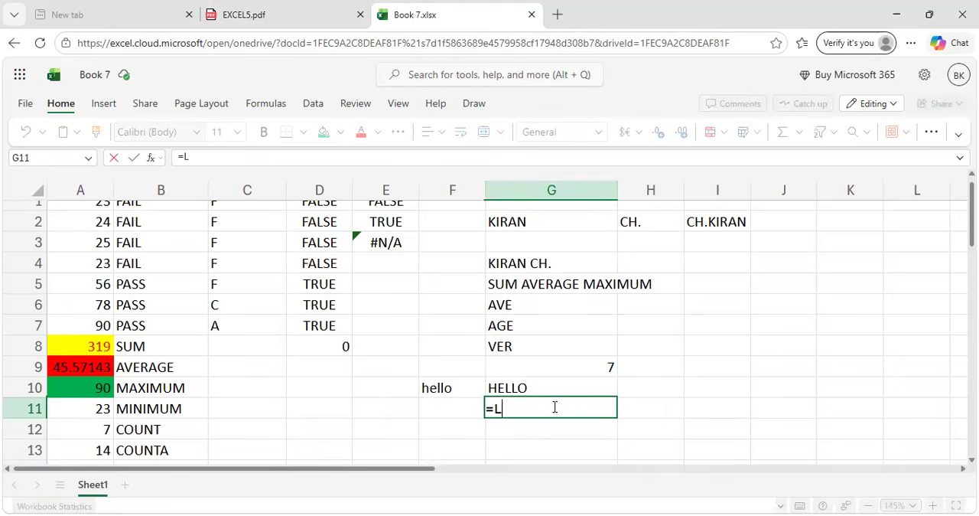
text(OWER)
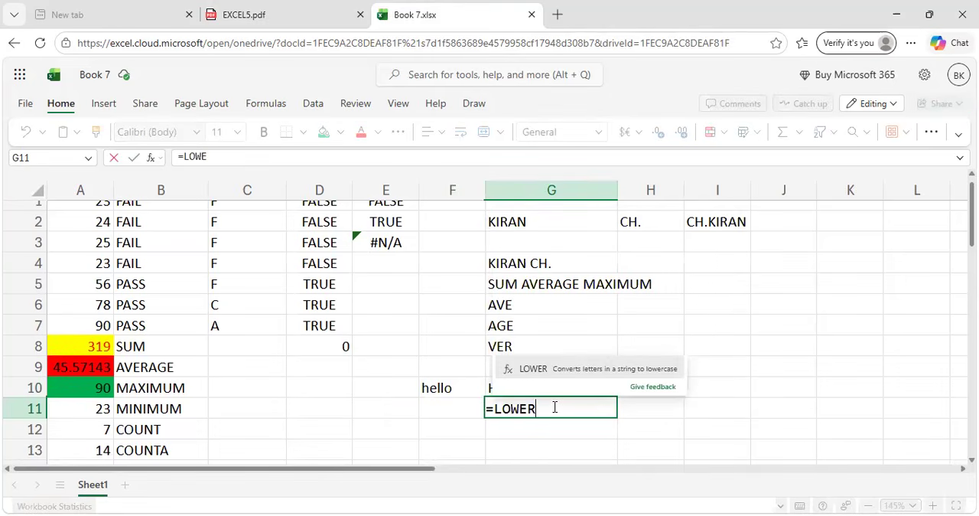
text(()
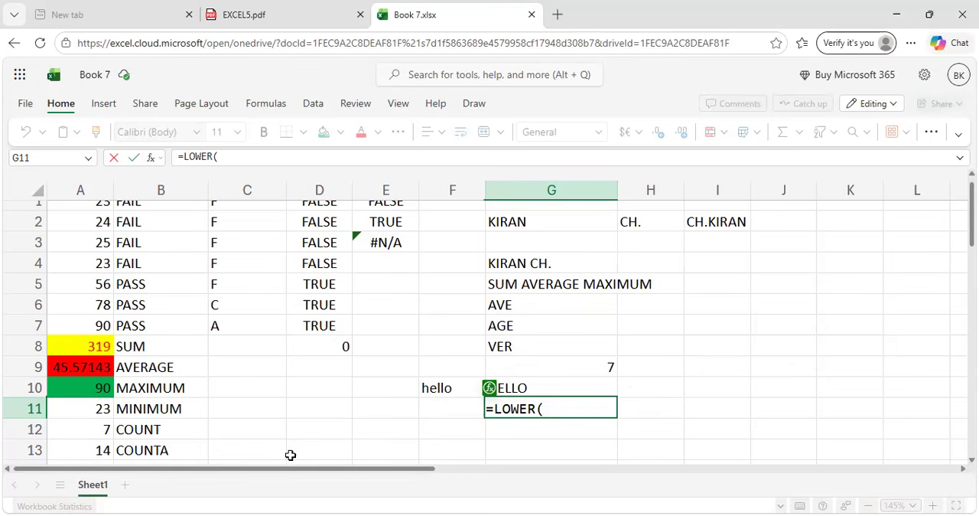
click(172, 388)
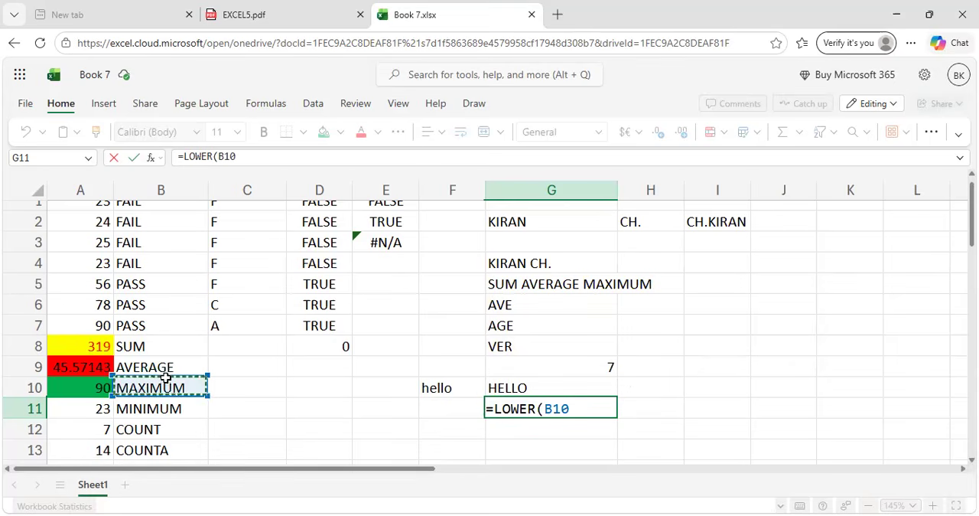
text())
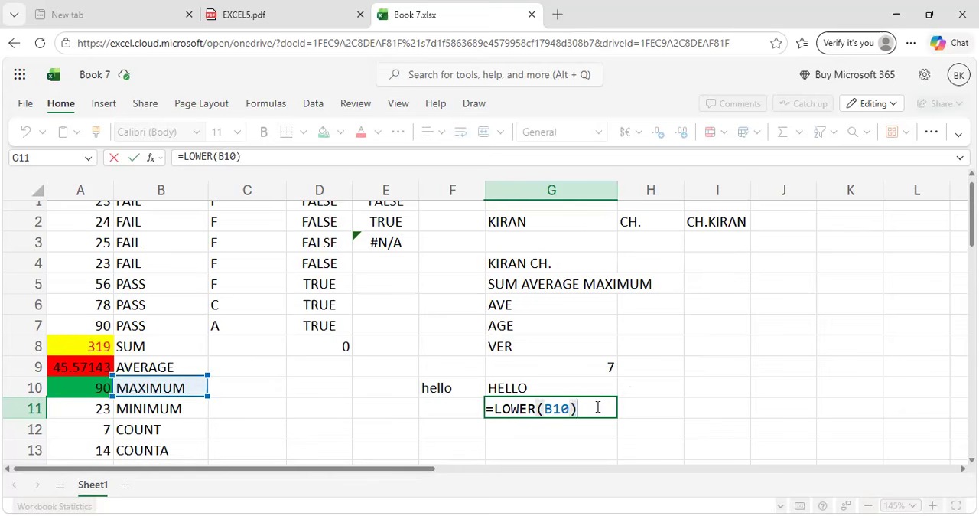
key(Return)
scroll(597, 406, down, 1)
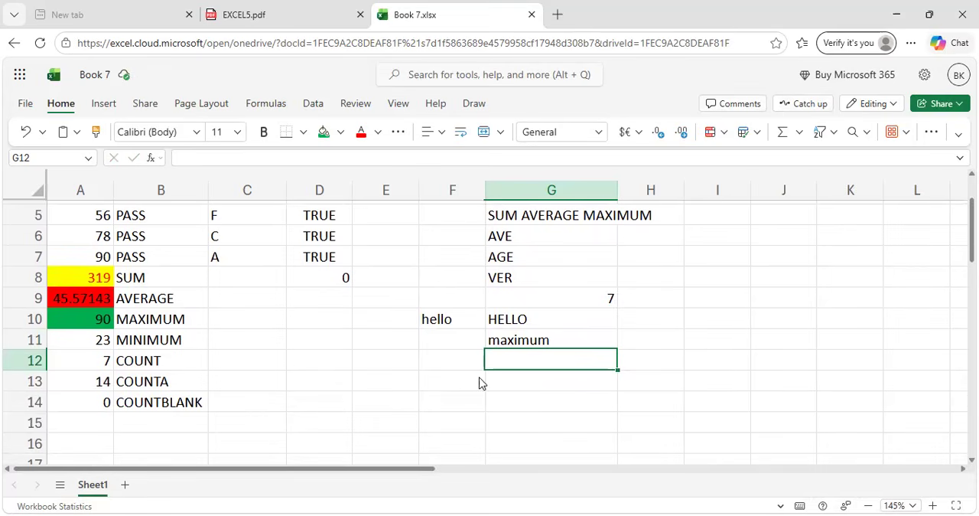
Review the TRIM example in EXCEL5.pdf and enter =TRIM(G5) in cell G12 of Book 7.xlsx.
key(ctrl+shift+Tab)
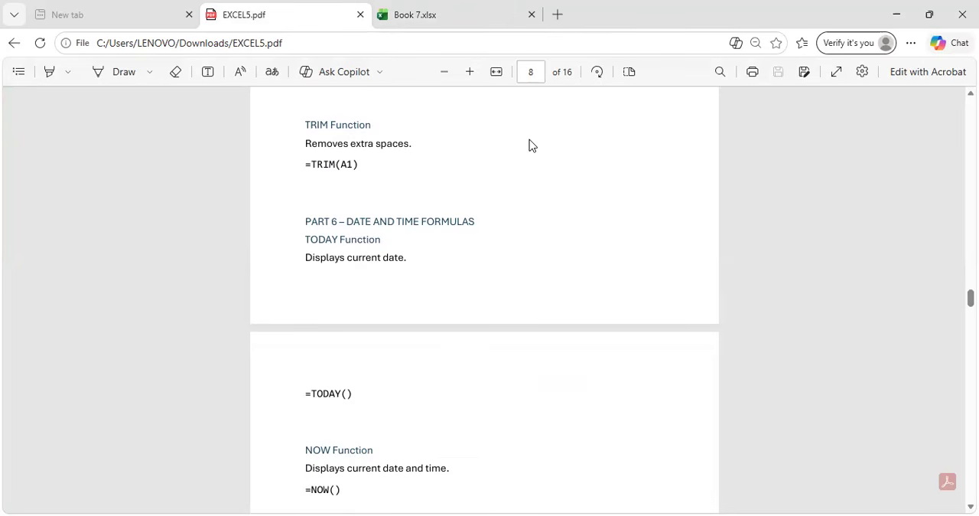
click(461, 7)
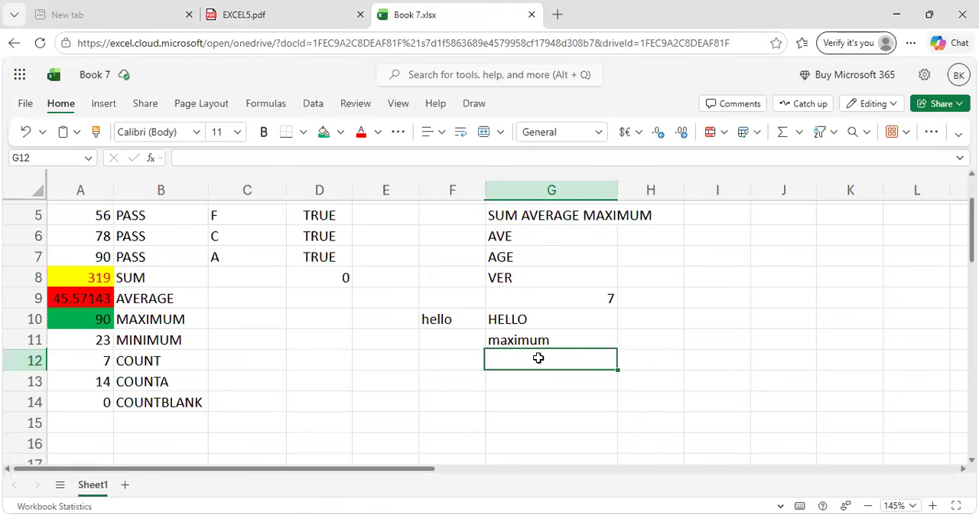
scroll(541, 457, up, 2)
text(=)
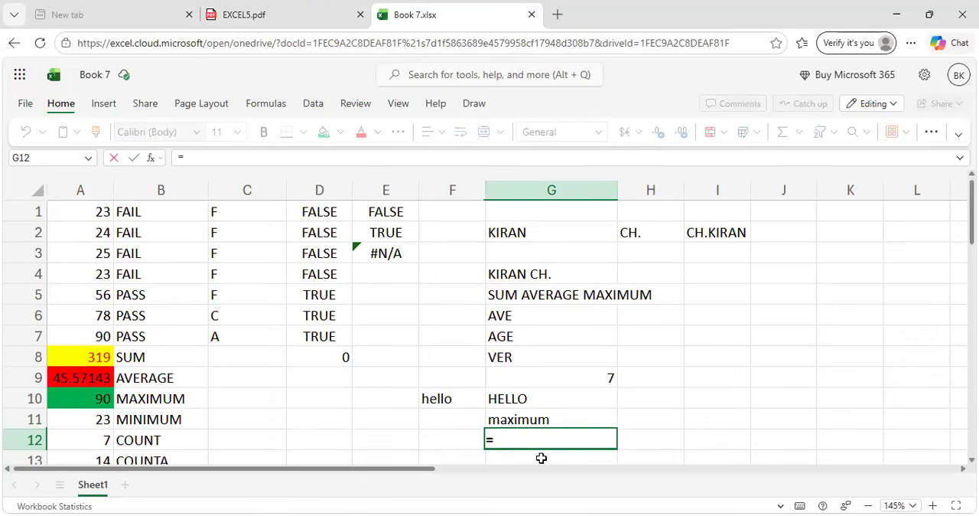
text(TRI)
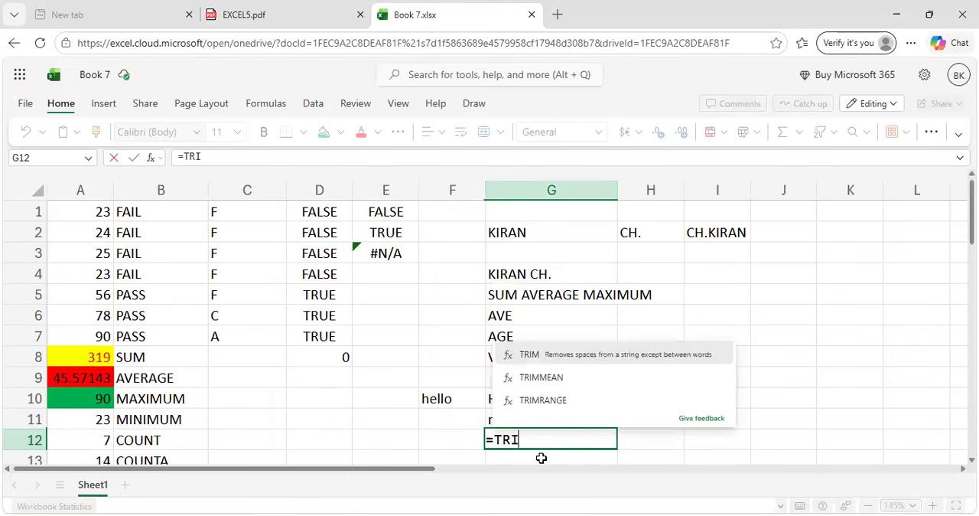
text(M()
click(530, 296)
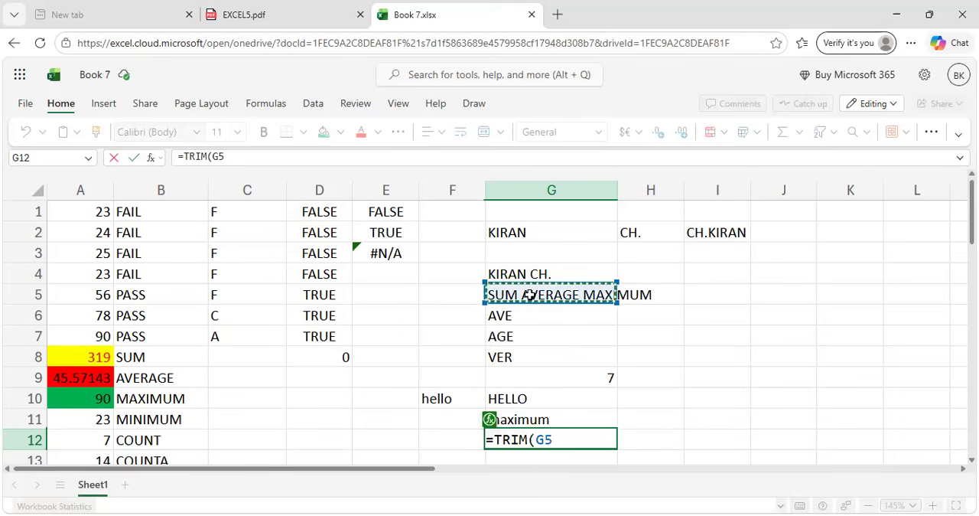
text())
key(Return)
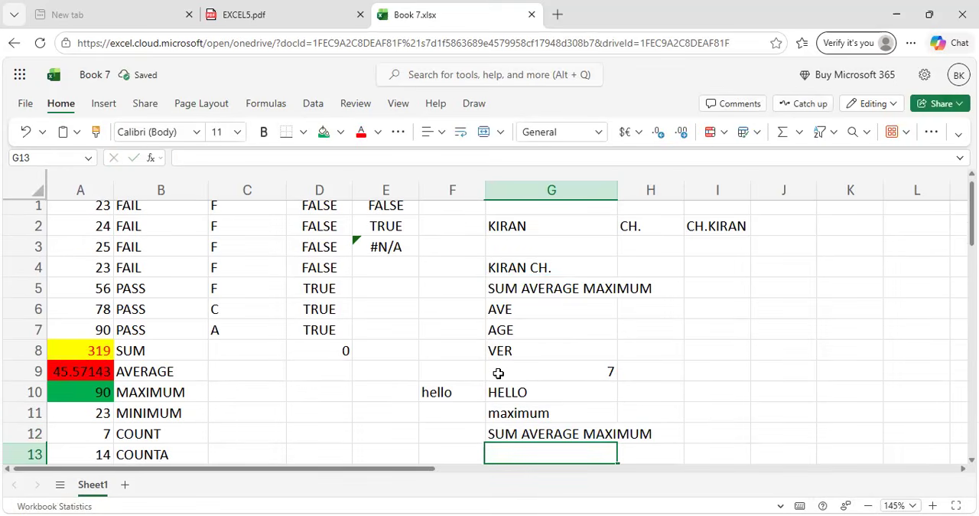
click(579, 433)
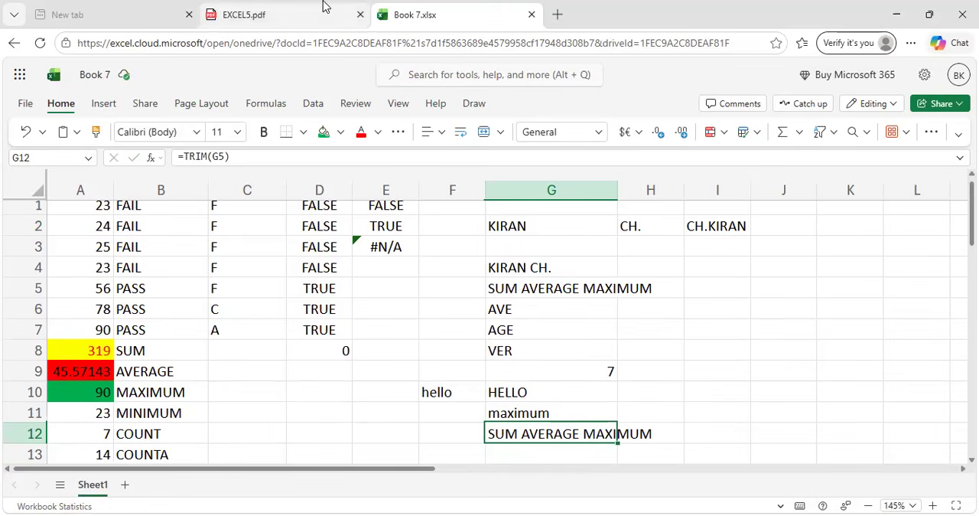
Enter =TRIM(B11) in cell G13 to apply the function to the MINIMUM label.
scroll(572, 442, down, 1)
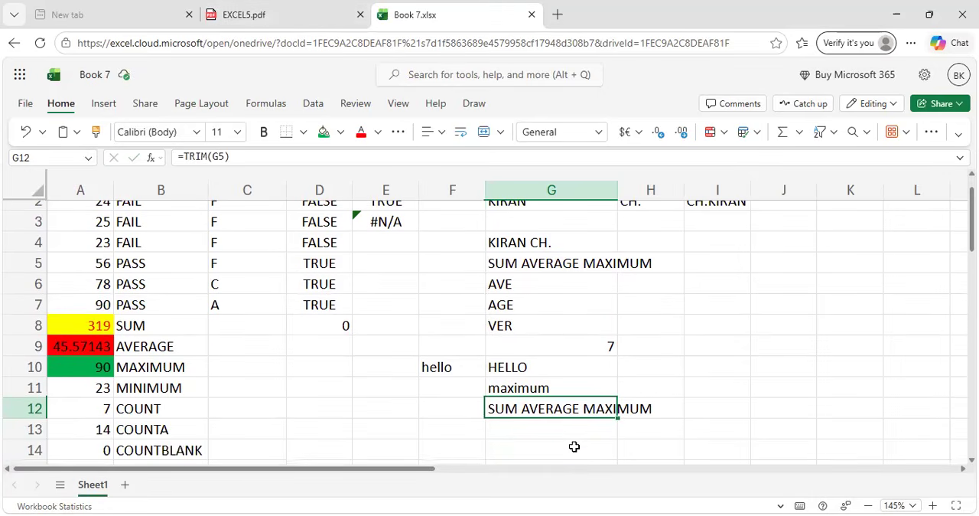
click(564, 435)
text(=)
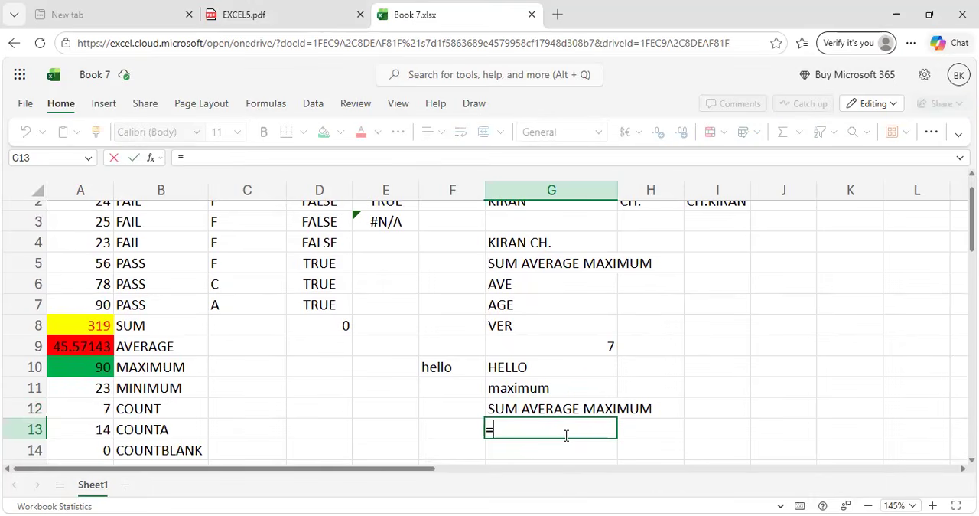
text(TR)
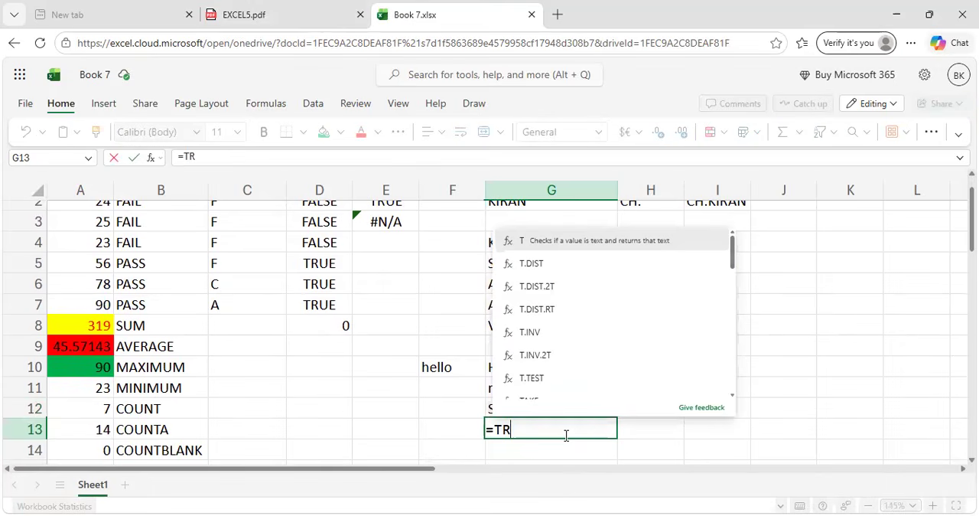
text(IM()
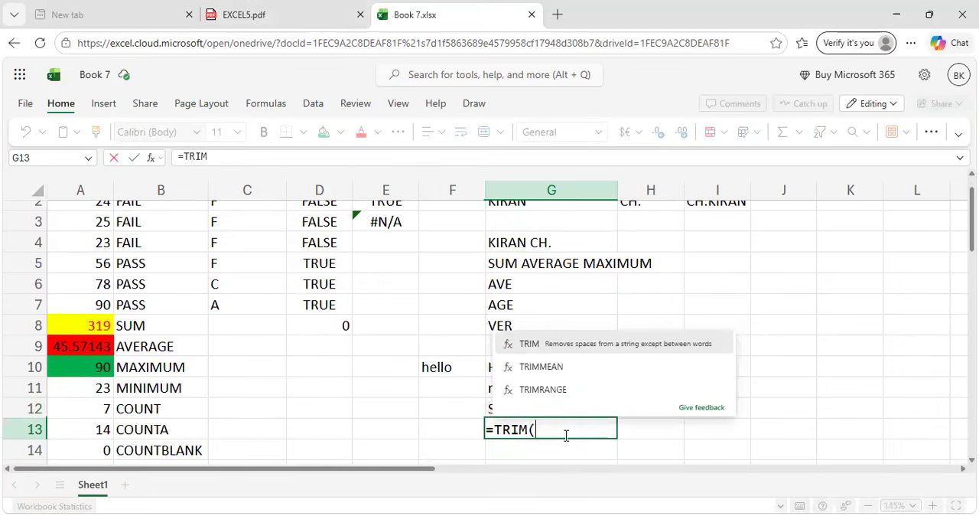
click(164, 389)
text())
key(Return)
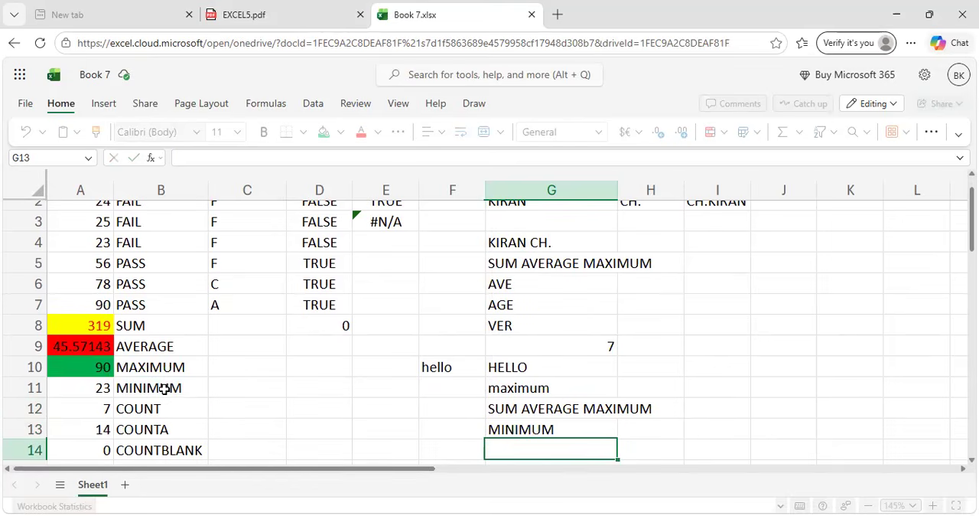
Review the text functions in EXCEL5.pdf and read on to the Part 6 date and time formulas.
click(260, 13)
key(ctrl+w)
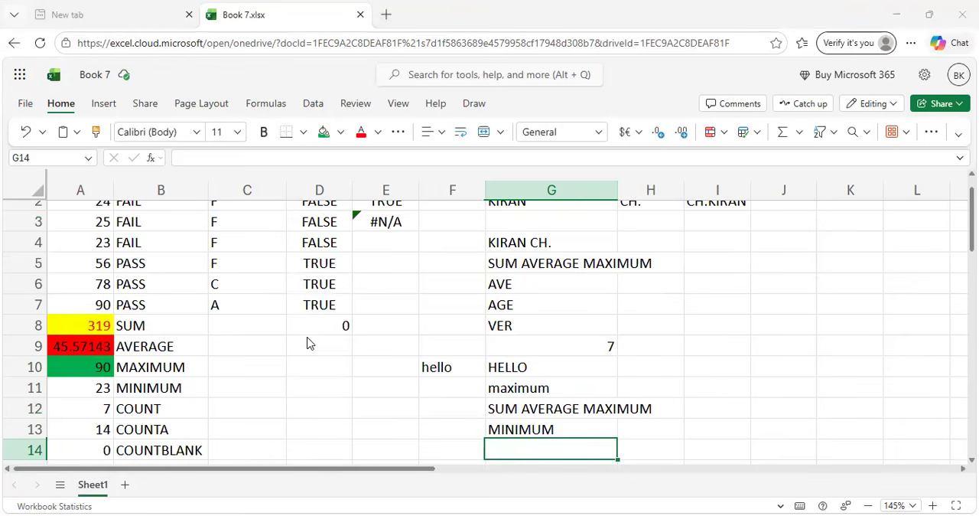
key(ctrl+shift+t)
scroll(392, 294, up, 1)
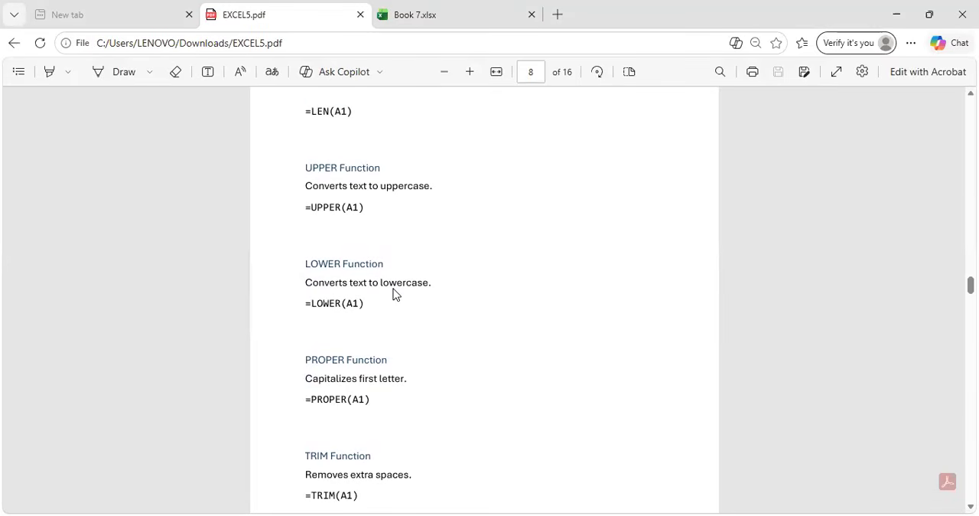
scroll(393, 294, down, 5)
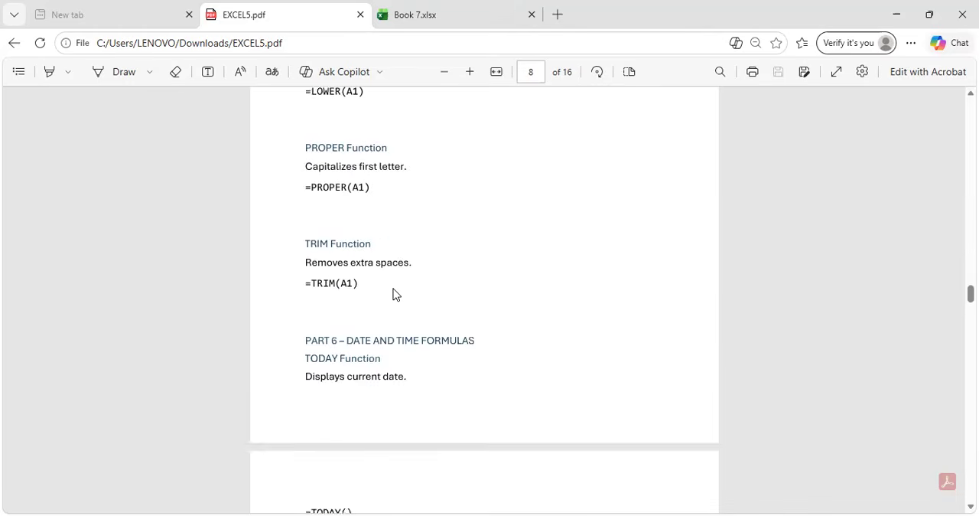
scroll(392, 293, down, 1)
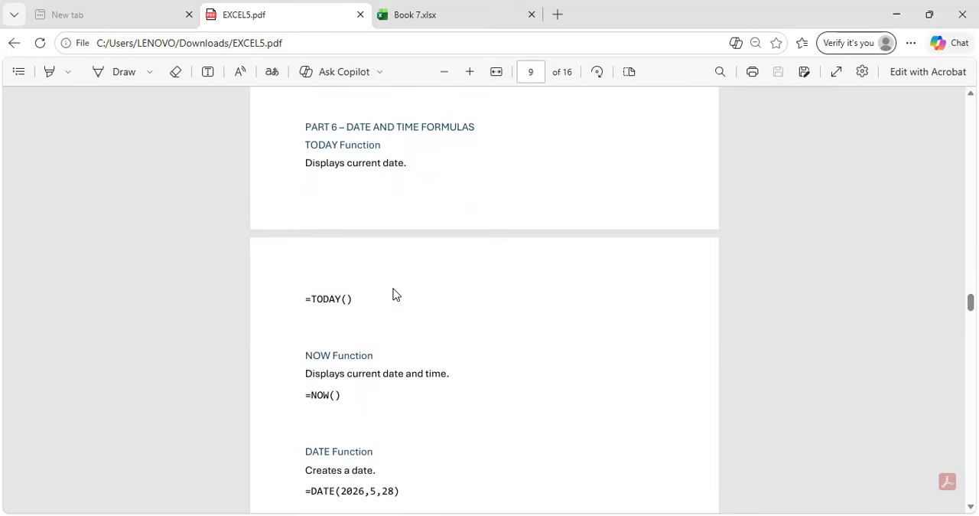
Check the TODAY example in EXCEL5.pdf and enter =TODAY() in cell I10 of Book 7.xlsx.
click(437, 9)
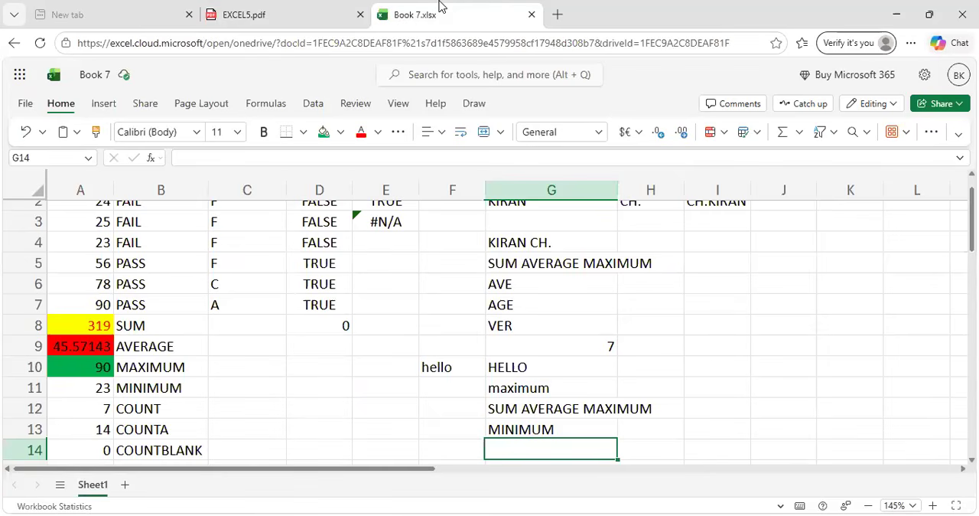
click(693, 369)
click(295, 9)
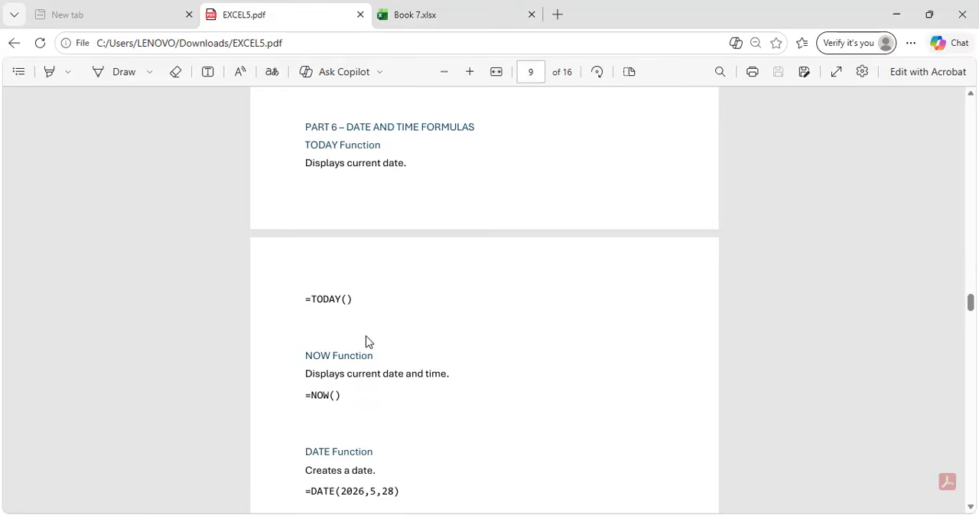
scroll(365, 342, down, 3)
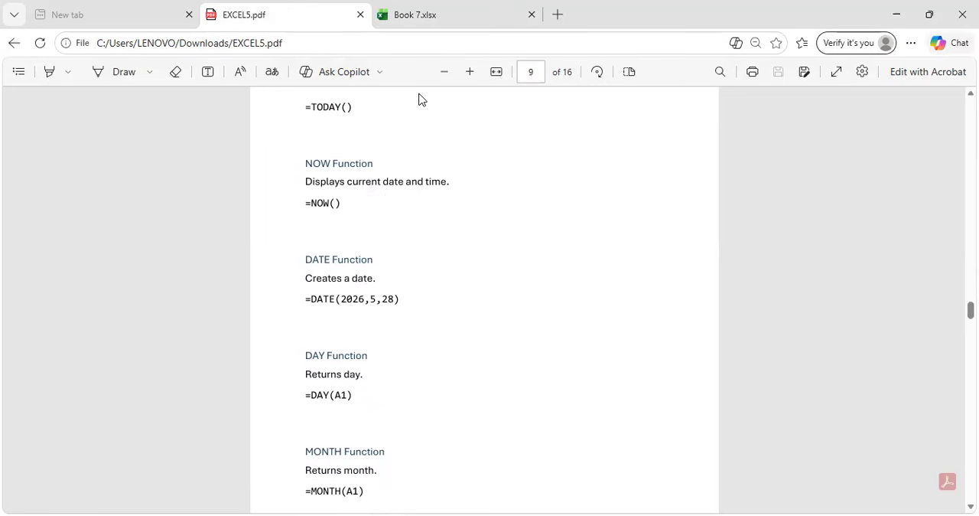
key(ctrl+Tab)
text(=)
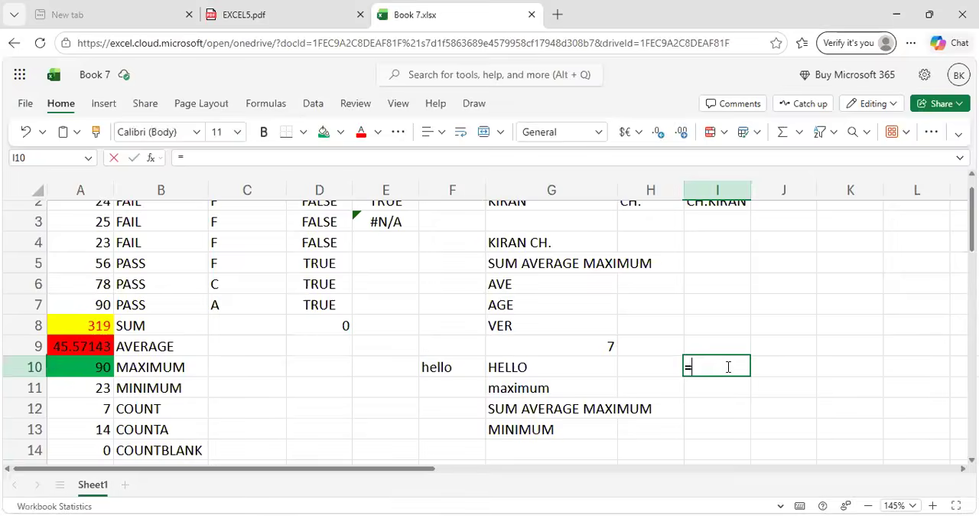
text(TODA)
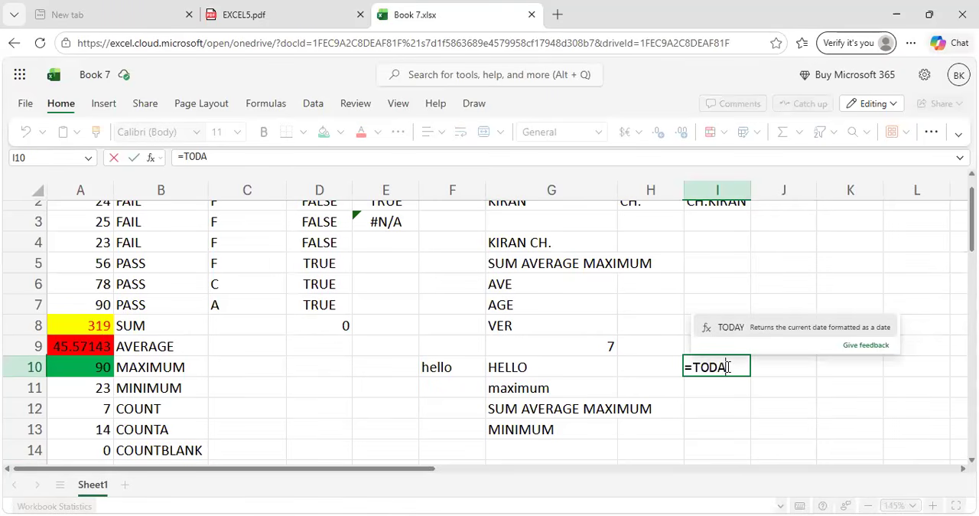
text(Y())
key(Return)
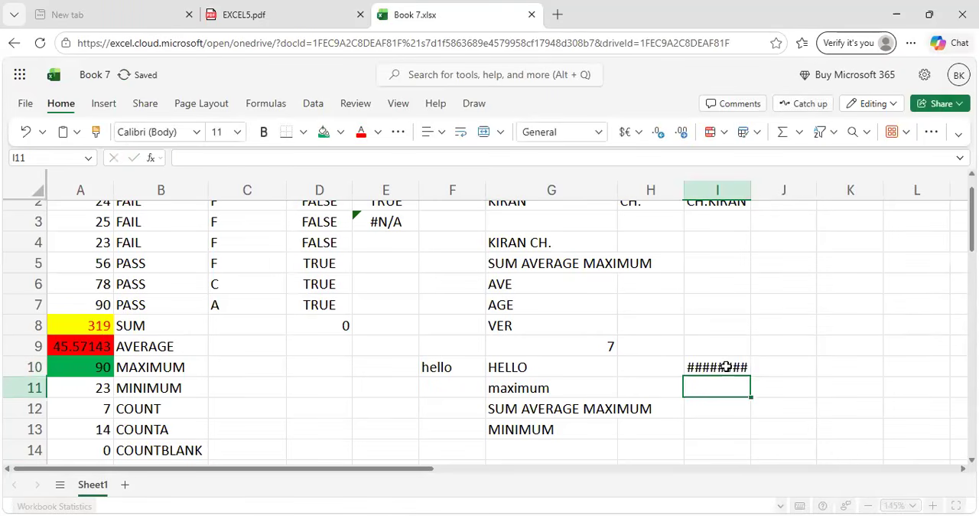
click(726, 367)
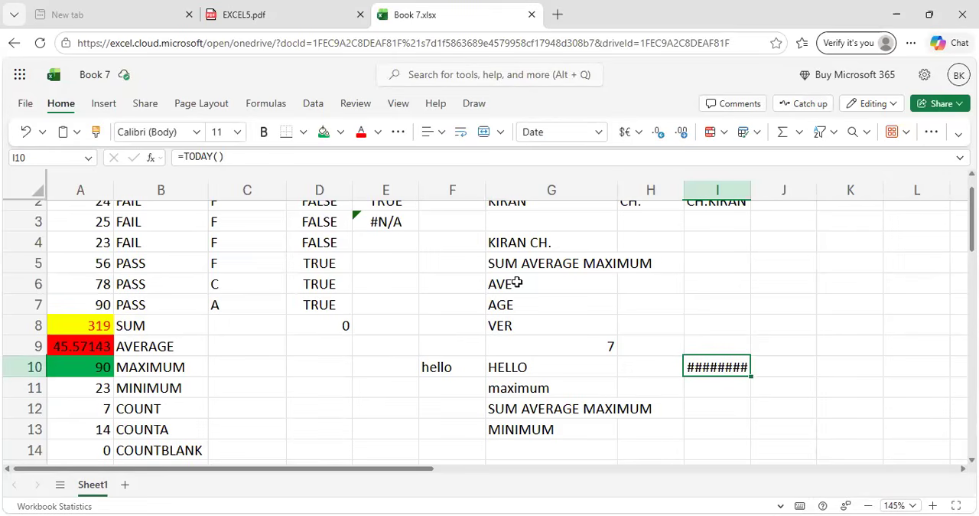
click(331, 8)
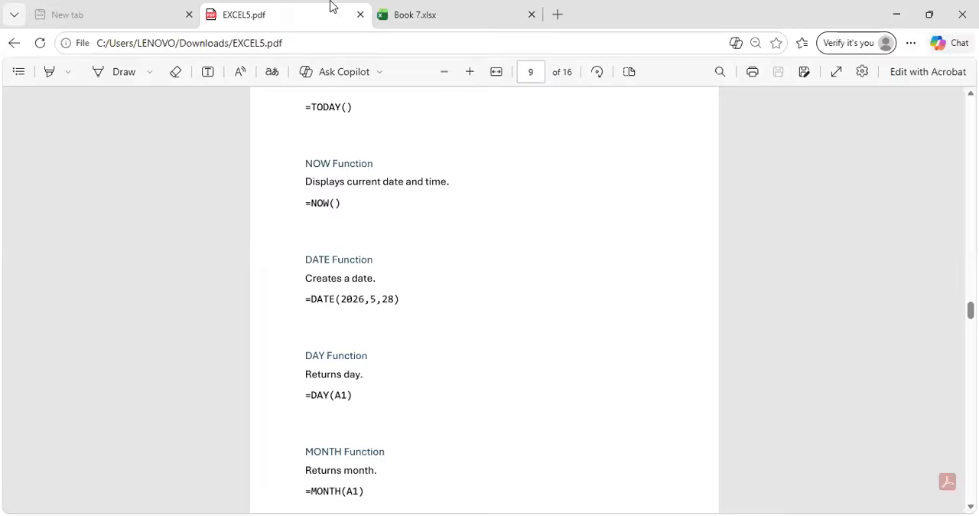
click(433, 10)
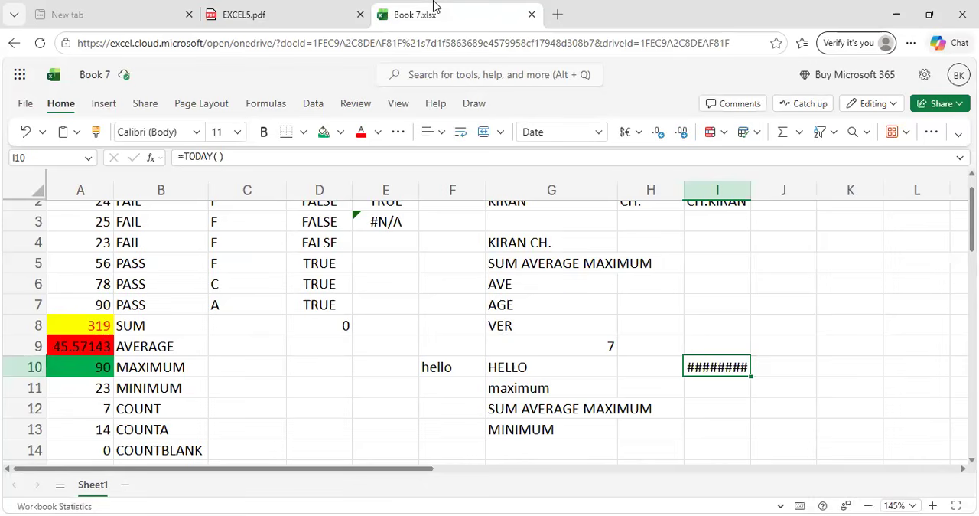
Inspect the TODAY formula in cell I10 and the neighbouring cells in column I.
double_click(705, 364)
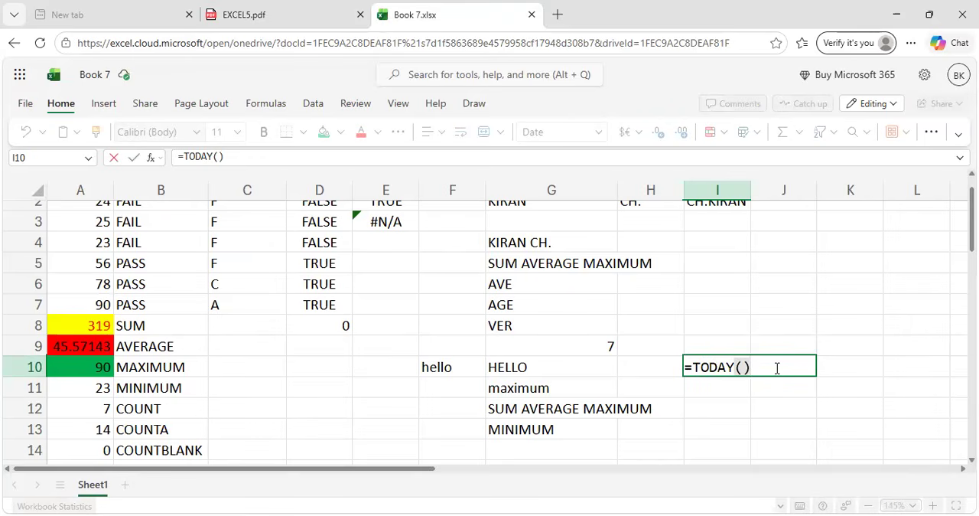
click(722, 389)
drag(719, 383, 714, 373)
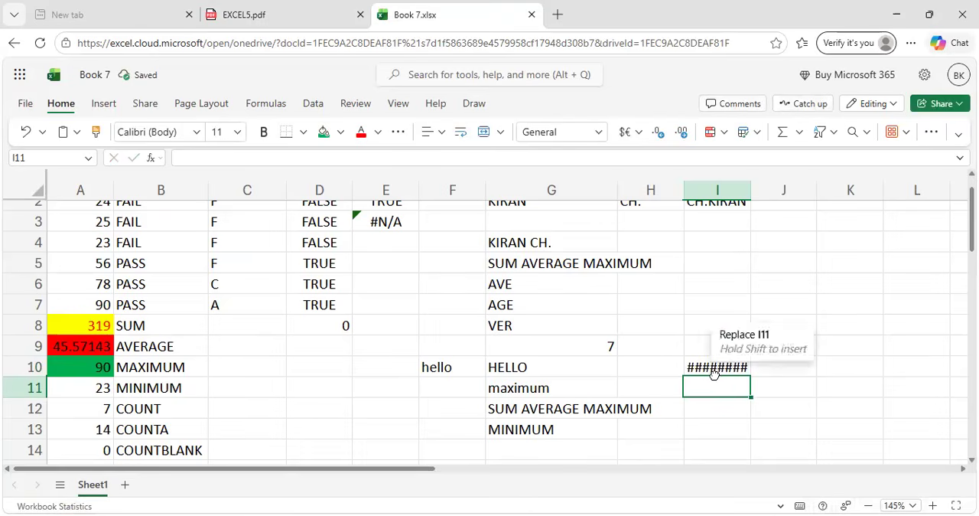
click(713, 373)
click(714, 373)
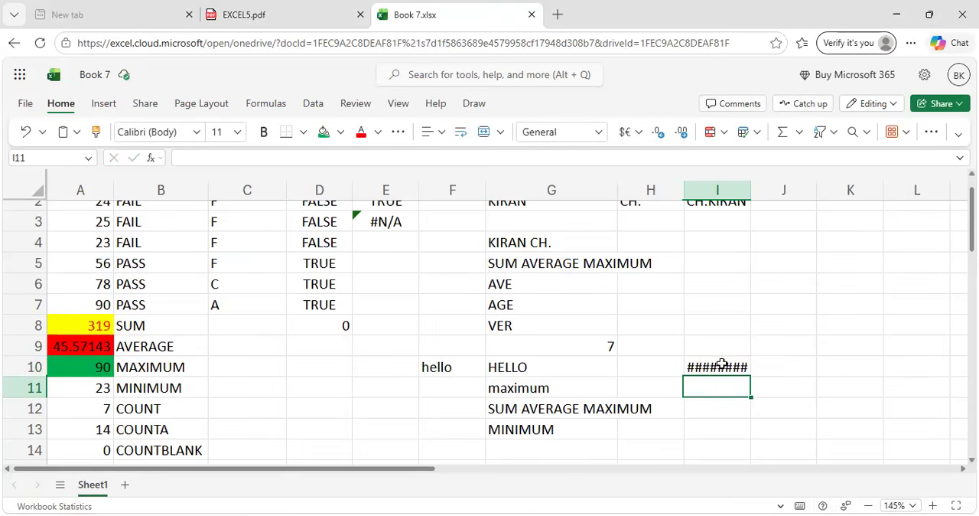
click(722, 365)
click(717, 346)
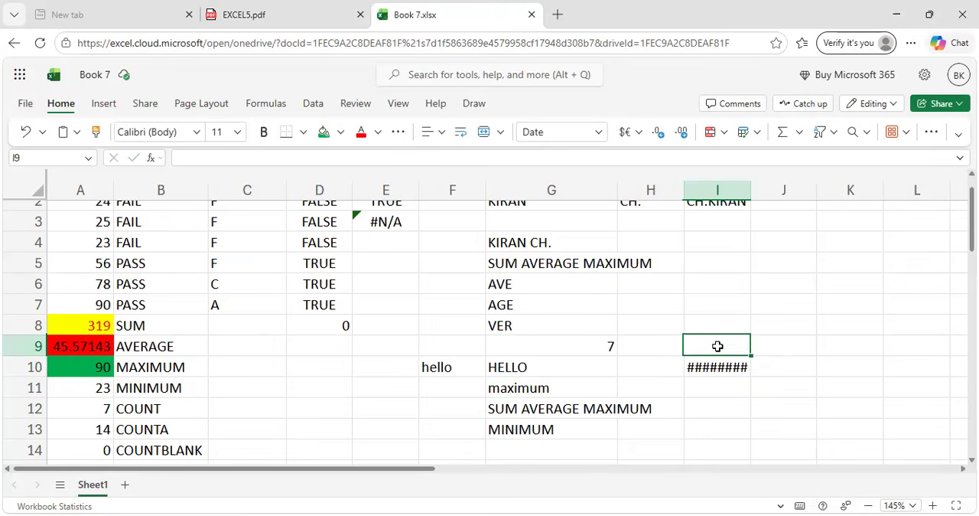
click(719, 371)
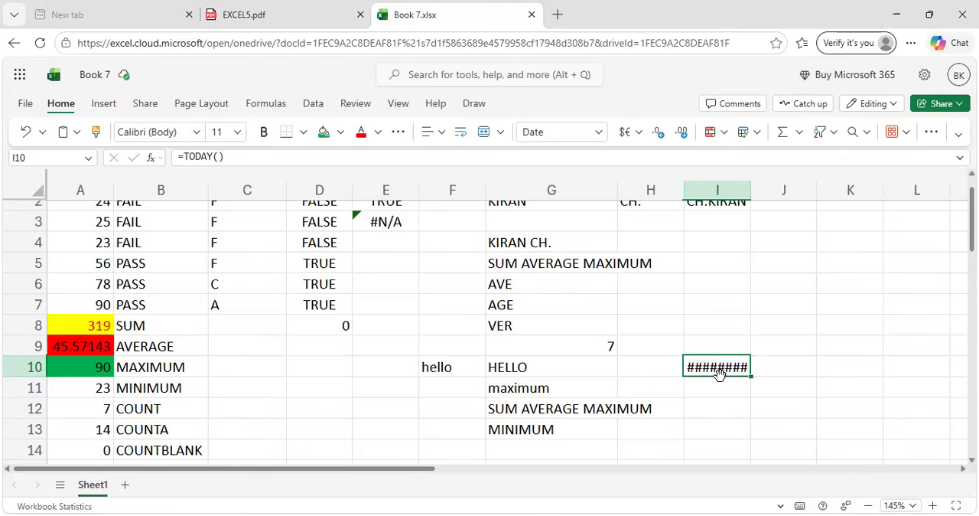
Move the TODAY formula from cell I10 to I8, and clear it from I8.
key(ctrl+c)
click(721, 325)
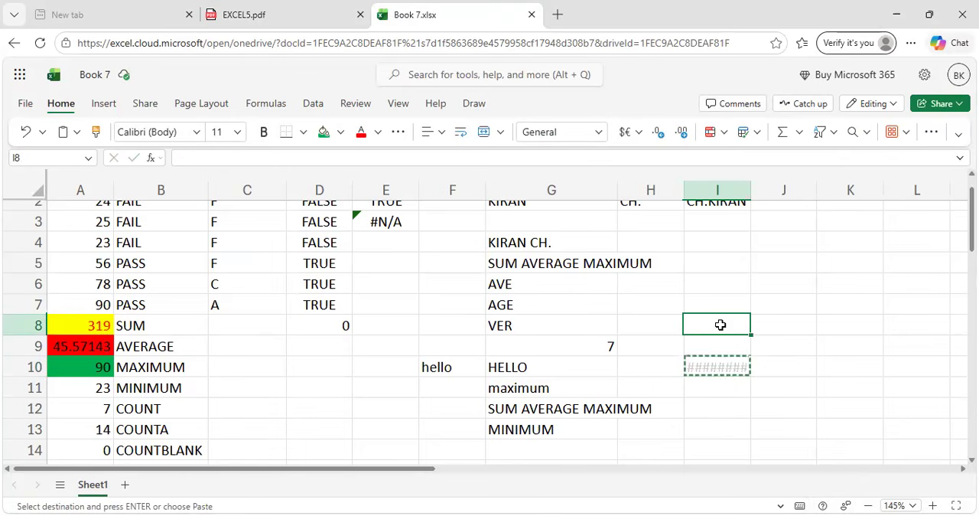
key(Return)
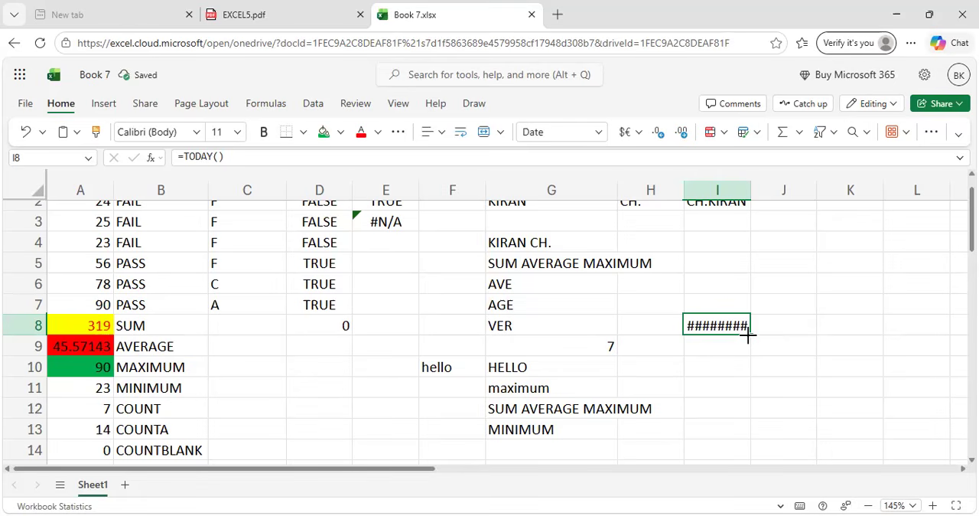
key(BackSpace)
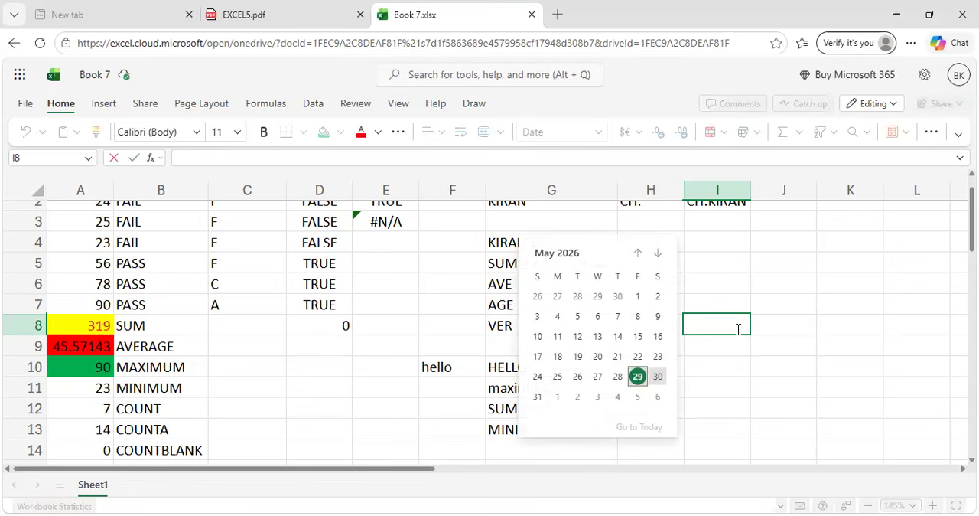
click(724, 277)
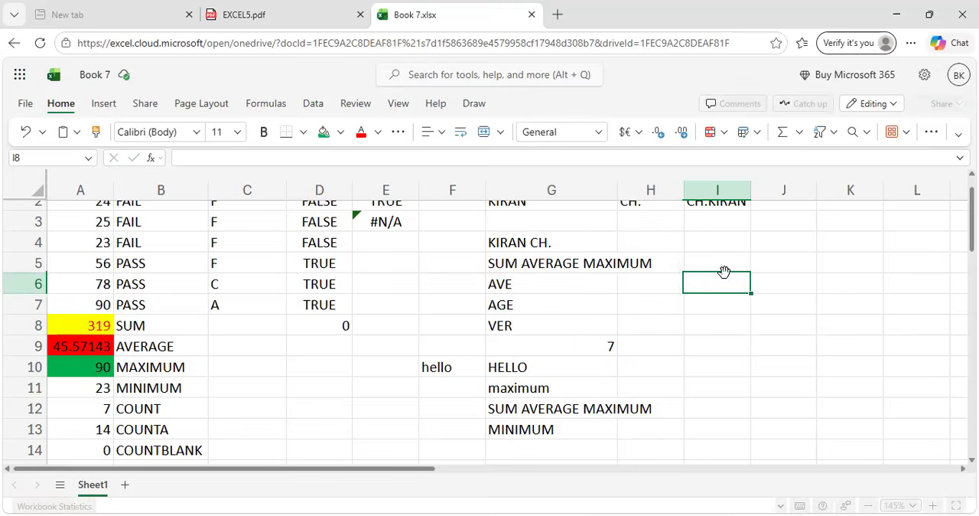
Check the NOW example in EXCEL5.pdf and enter =NOW() in cell I6 of Book 7.xlsx.
click(332, 10)
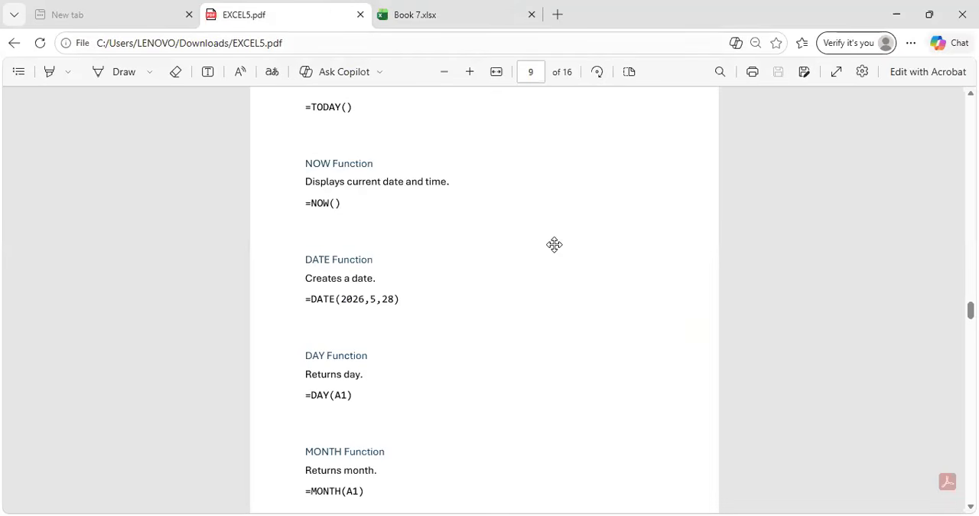
scroll(554, 248, down, 3)
scroll(555, 248, up, 2)
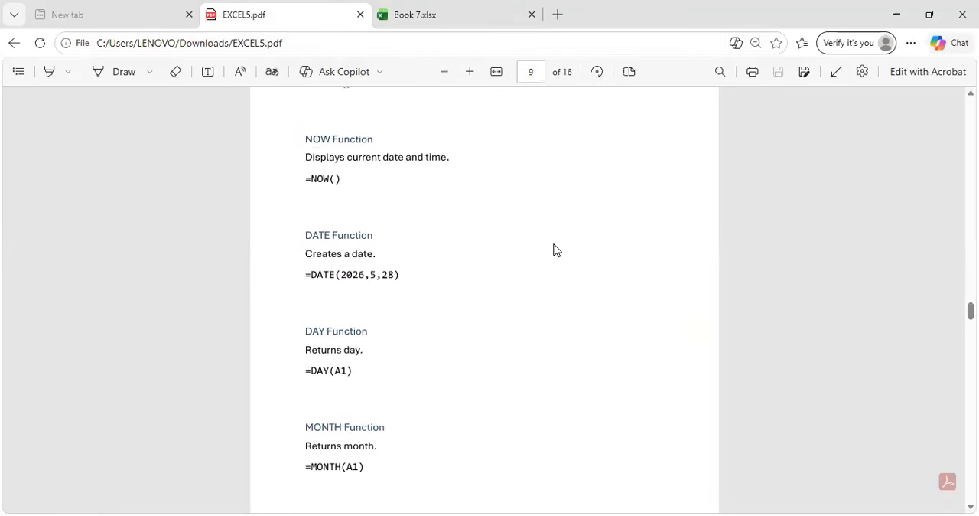
scroll(553, 250, up, 2)
scroll(553, 250, down, 2)
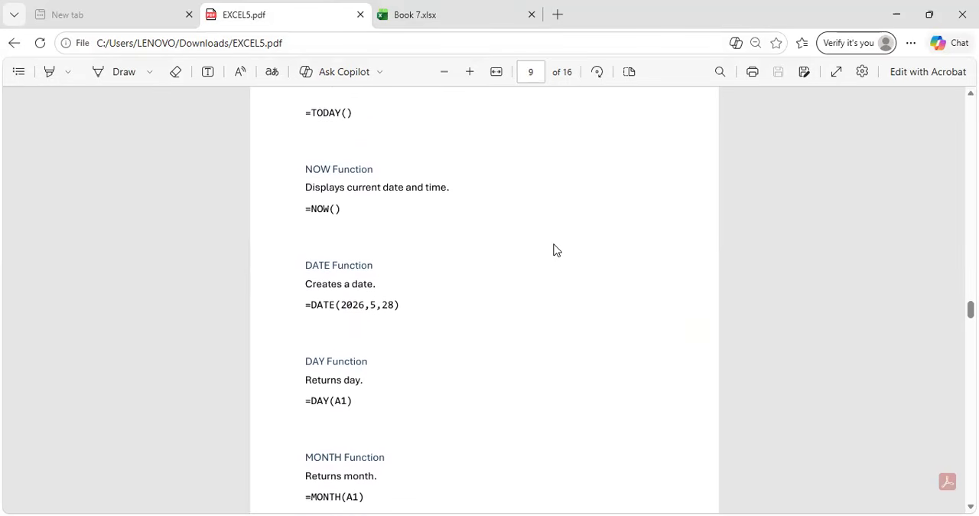
key(ctrl+Tab)
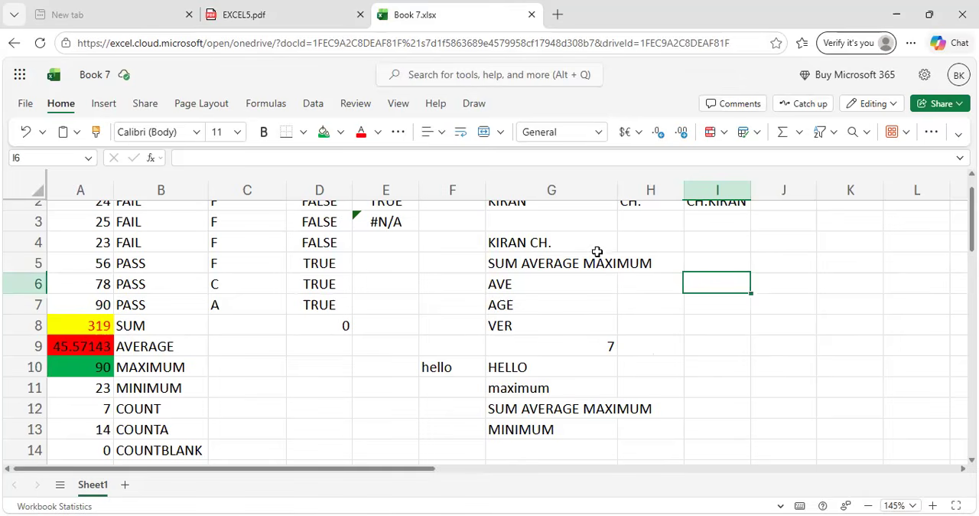
text(=NOW)
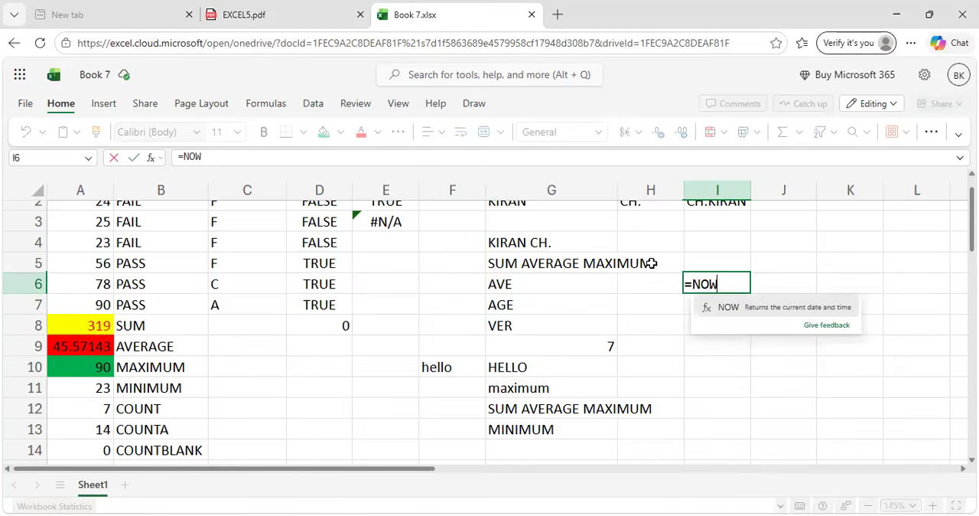
text(())
key(Return)
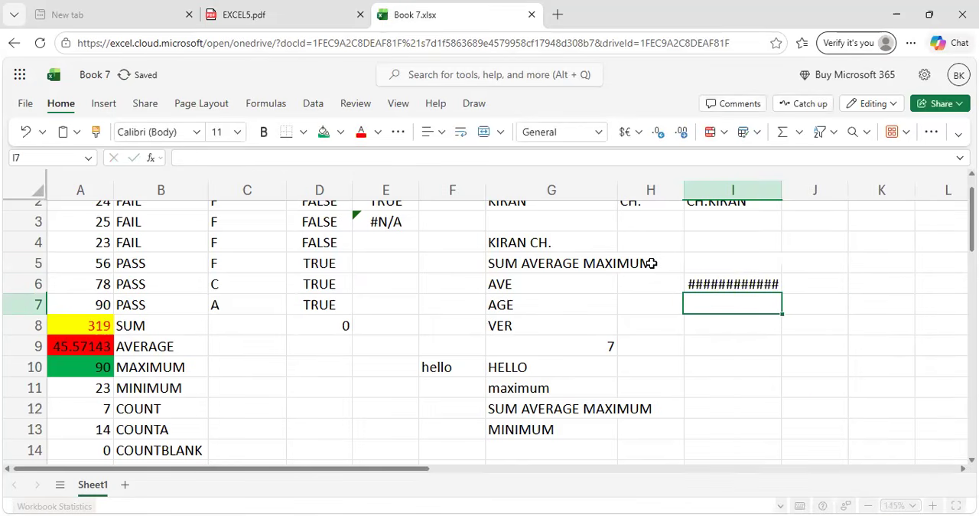
Inspect the NOW formula in cell I6 and its displayed date and time.
click(761, 285)
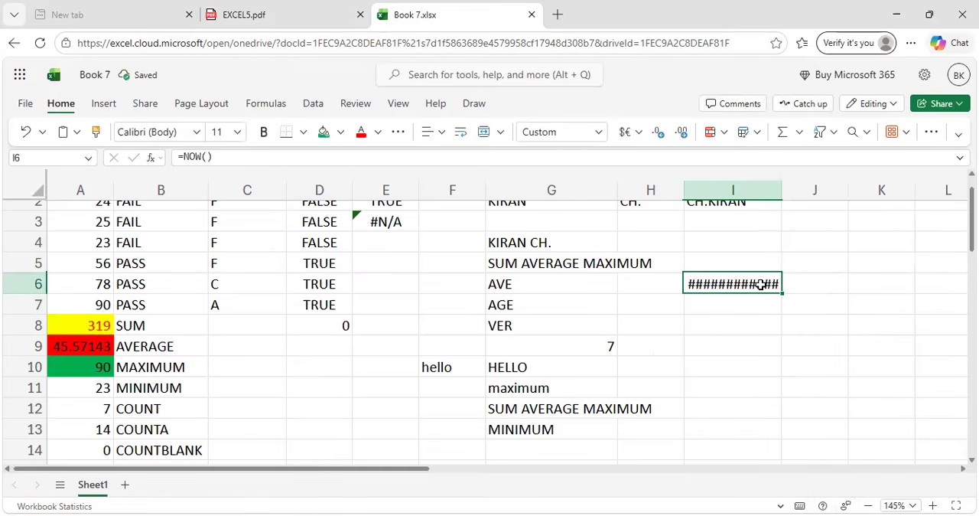
right_click(760, 285)
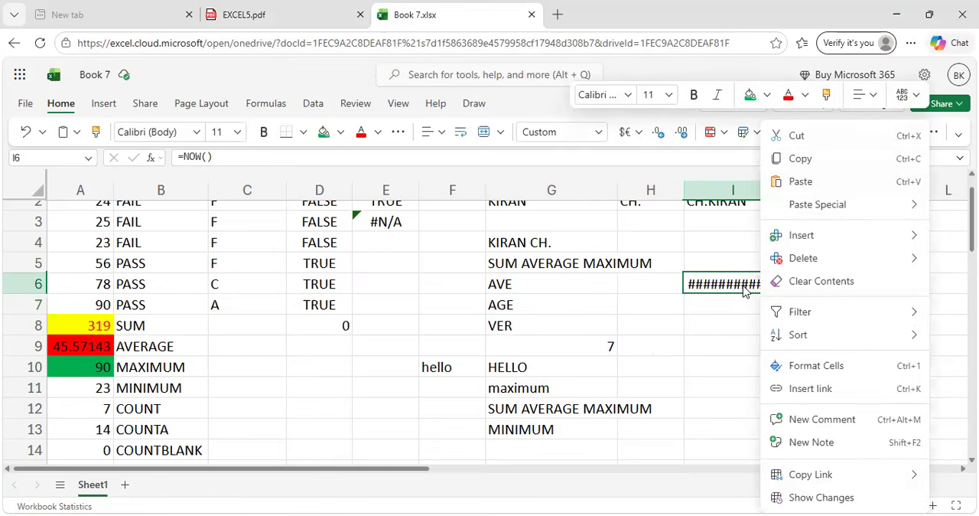
click(742, 284)
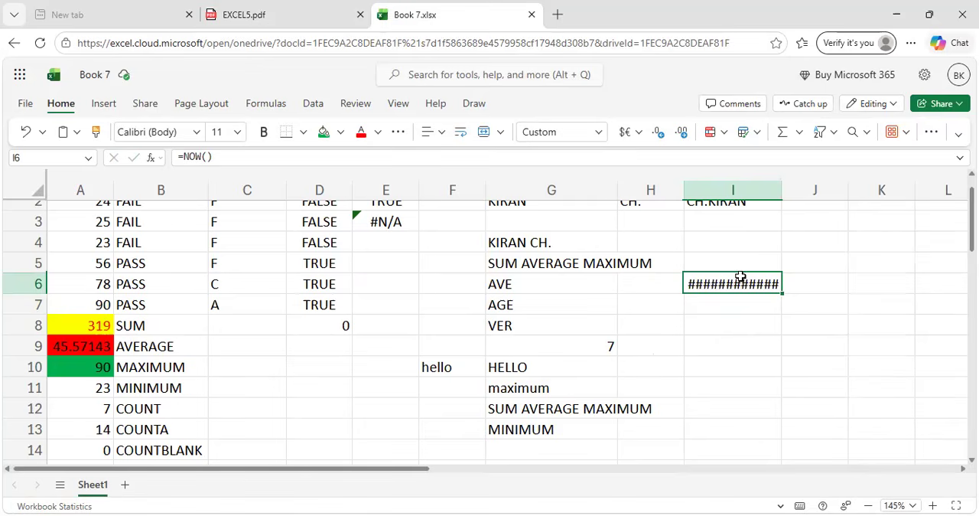
click(745, 297)
click(745, 286)
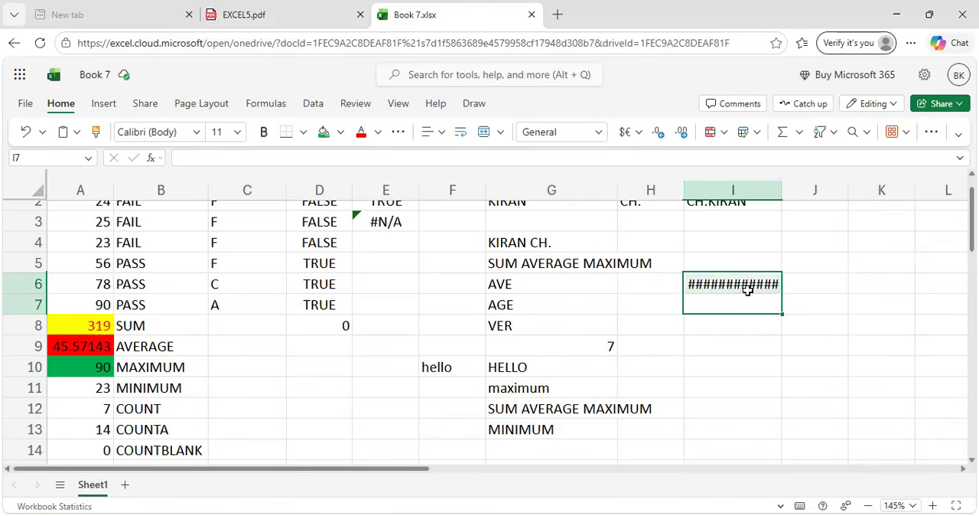
triple_click(750, 291)
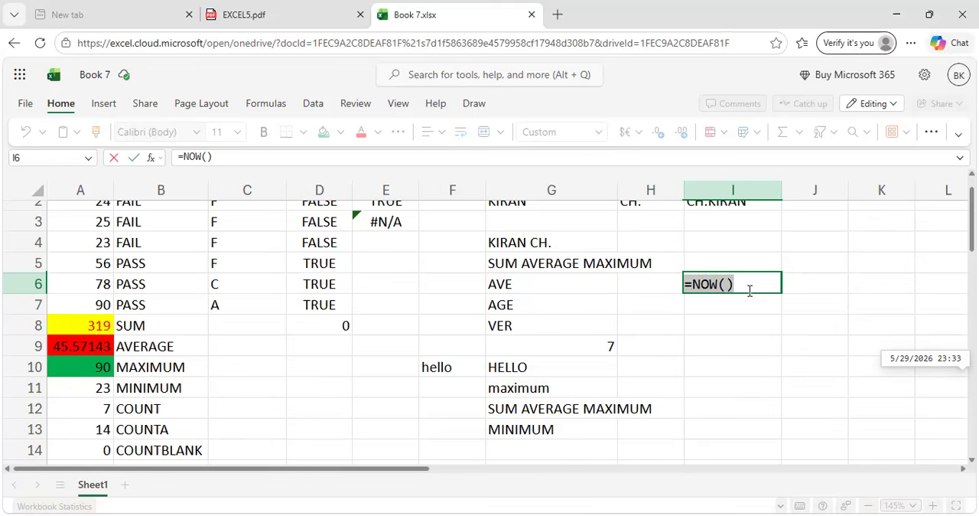
Review the DATE, DAY, MONTH and YEAR functions in EXCEL5.pdf and return to Book 7.xlsx.
click(252, 11)
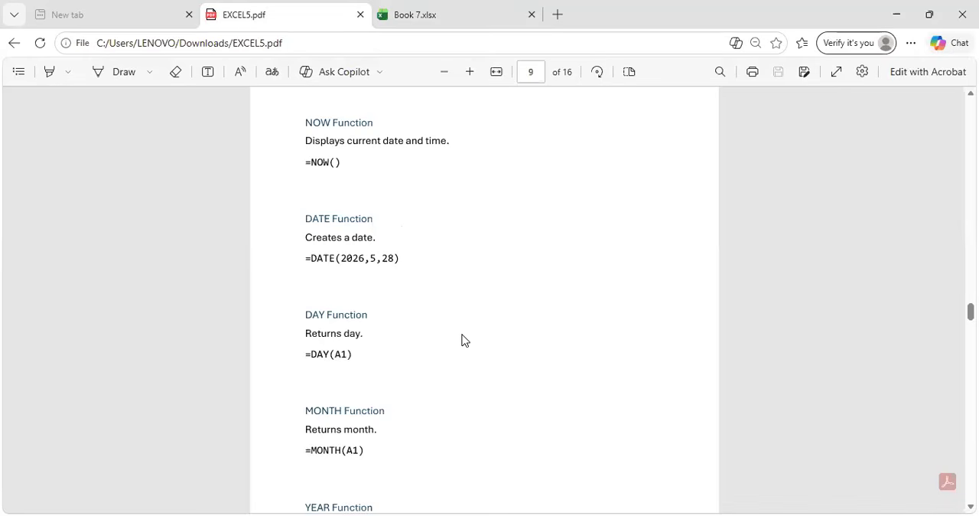
scroll(462, 340, down, 3)
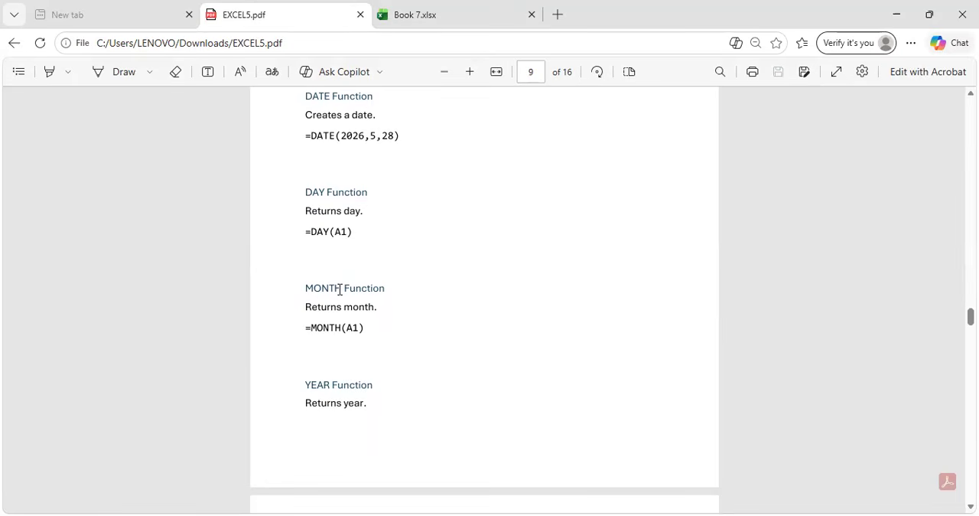
key(ctrl+Tab)
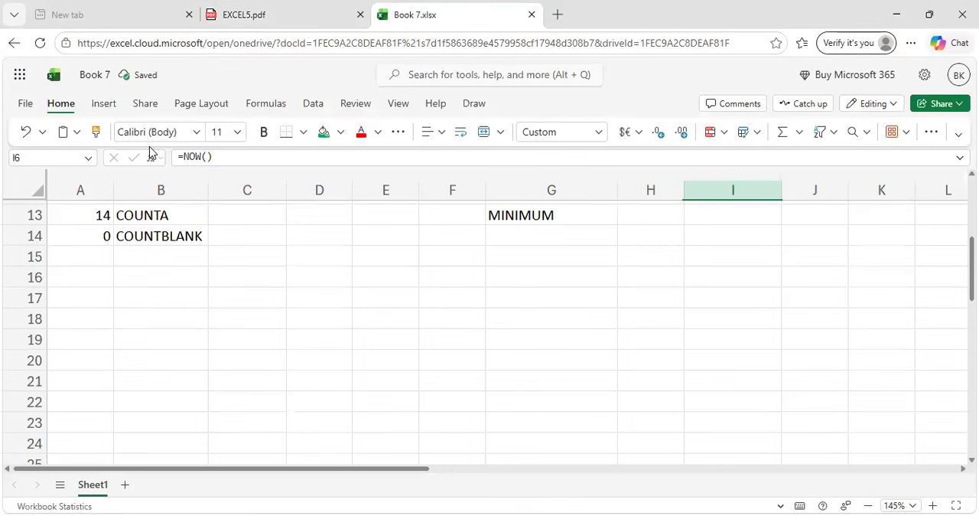
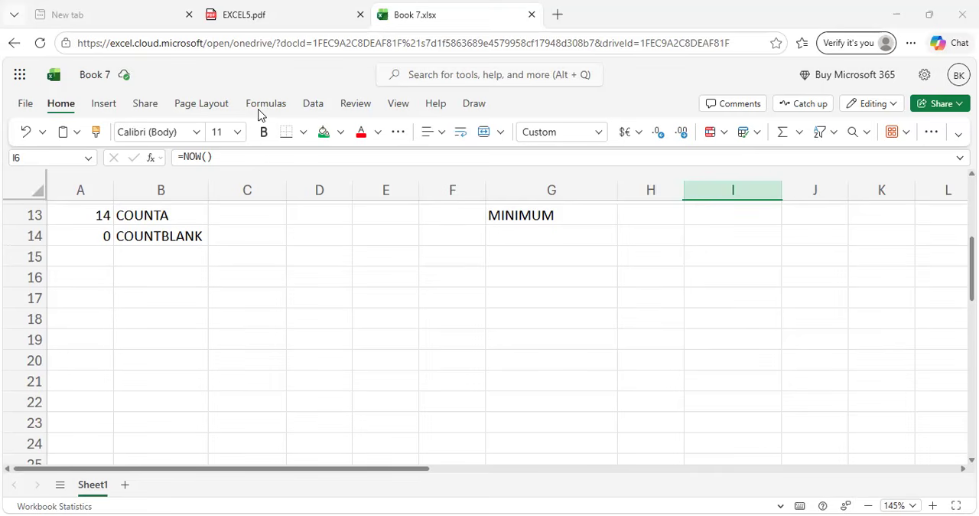
Enter the values 2, 6 and 12 in cells E17 to E19 of Book 7.xlsx.
click(296, 6)
click(444, 6)
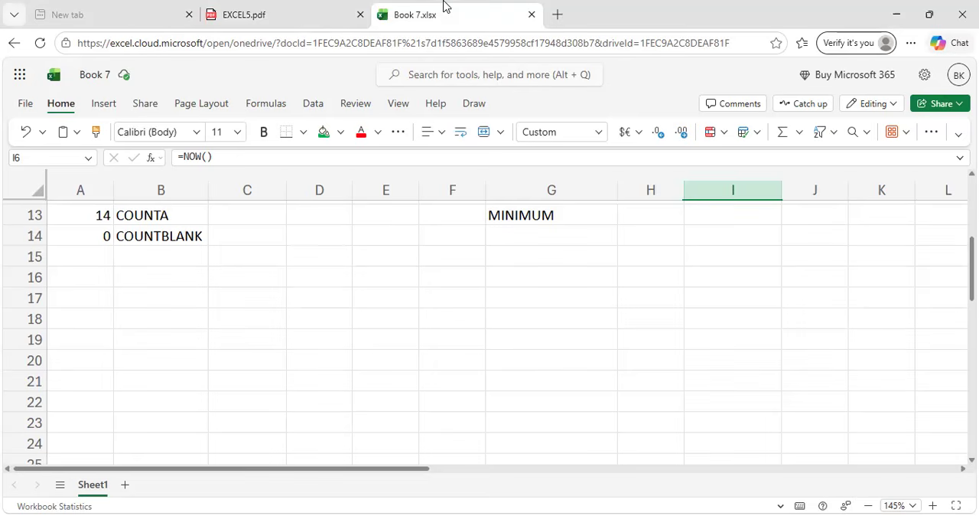
click(356, 304)
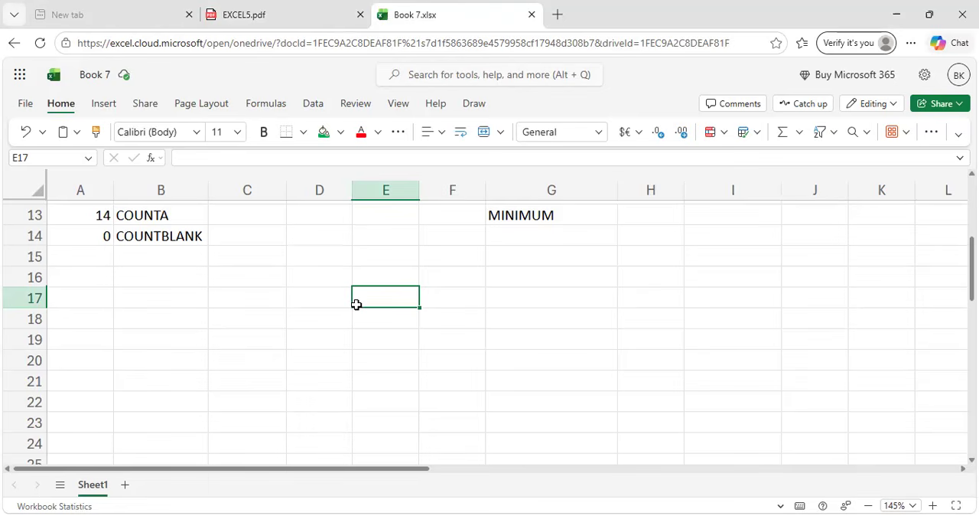
text(2)
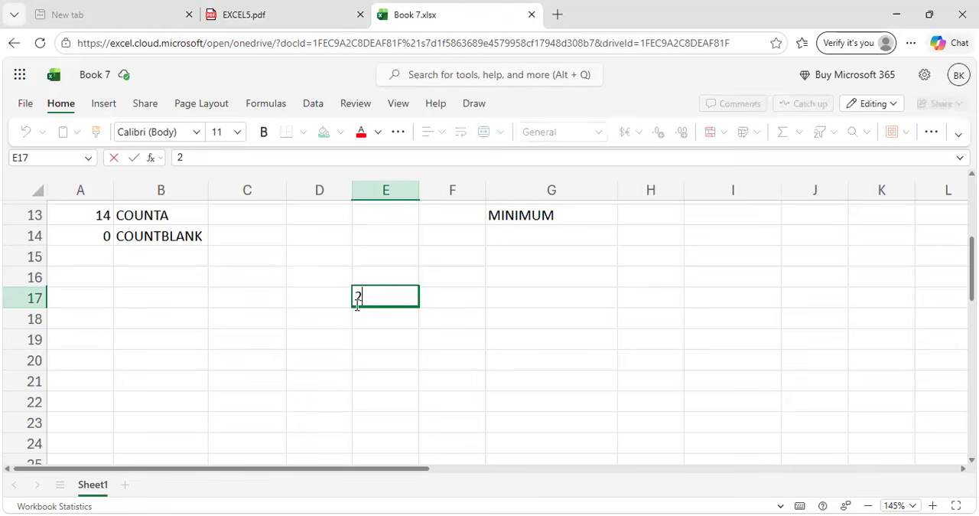
key(Return)
text(6)
key(Return)
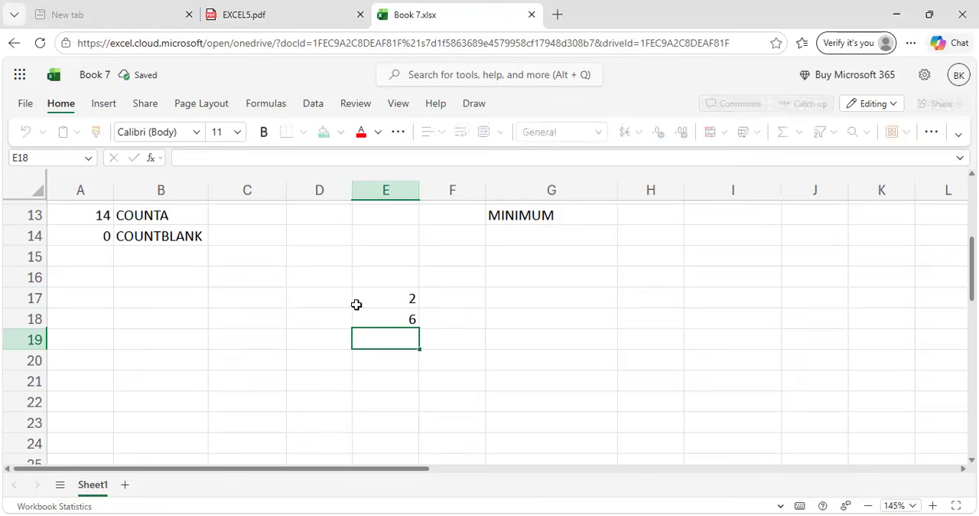
text(2)
key(BackSpace)
text(12)
Enter =MONTH(E18) in cell F17 and compare its result with the value in E18.
click(443, 305)
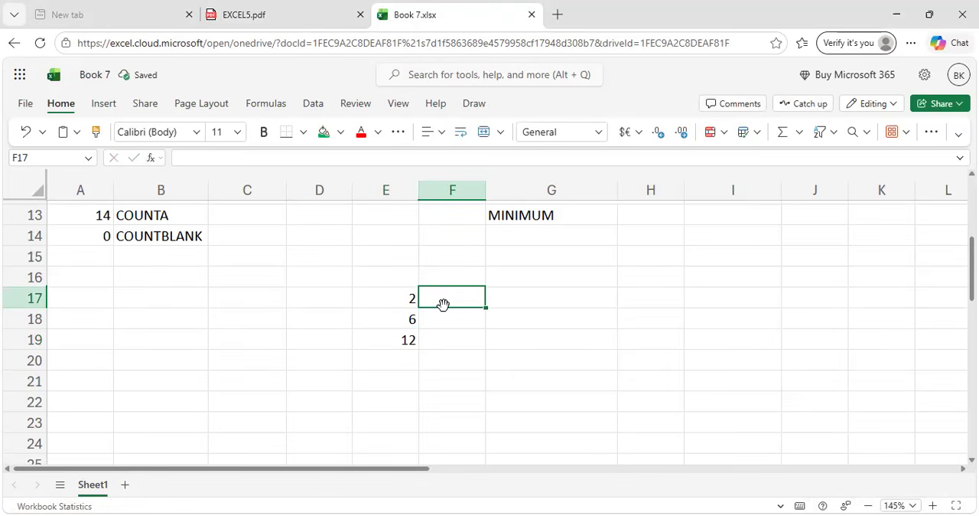
text(=MONTH()
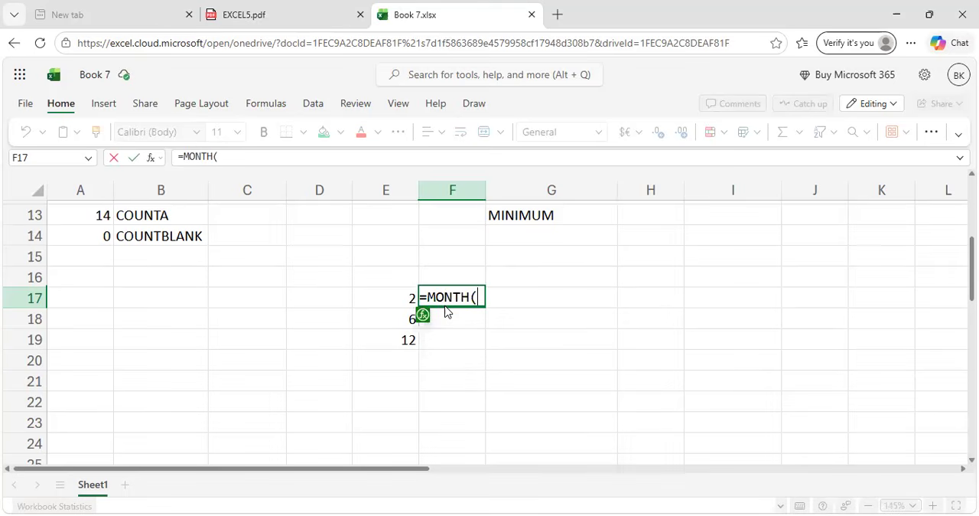
click(391, 319)
text())
key(Return)
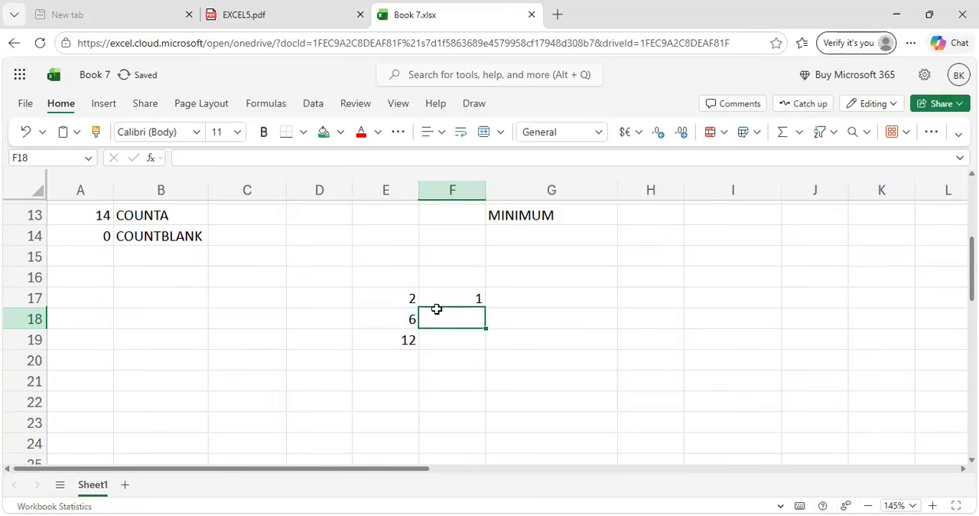
click(455, 301)
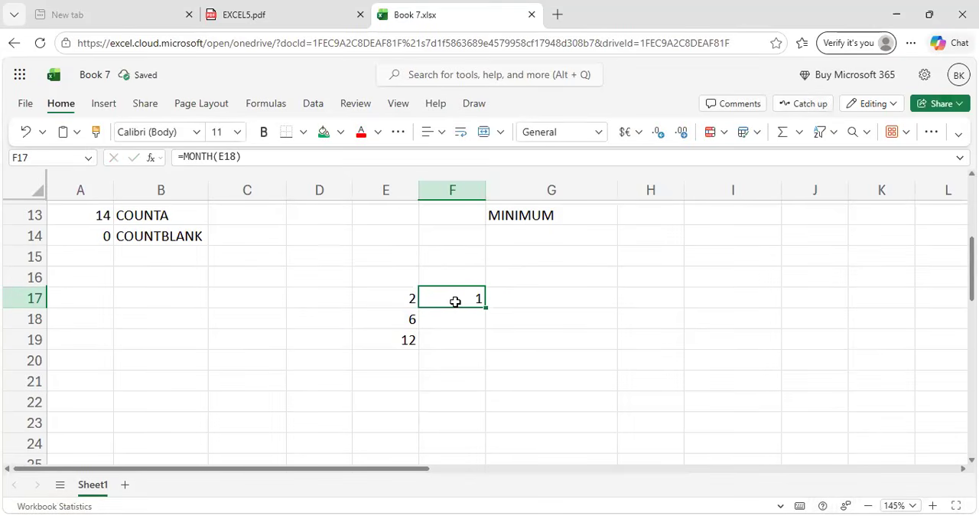
click(405, 320)
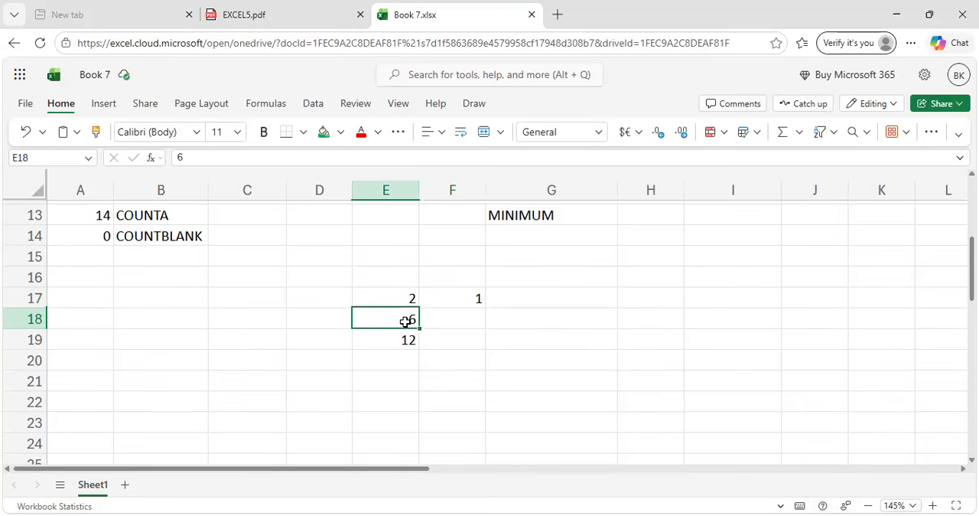
click(450, 303)
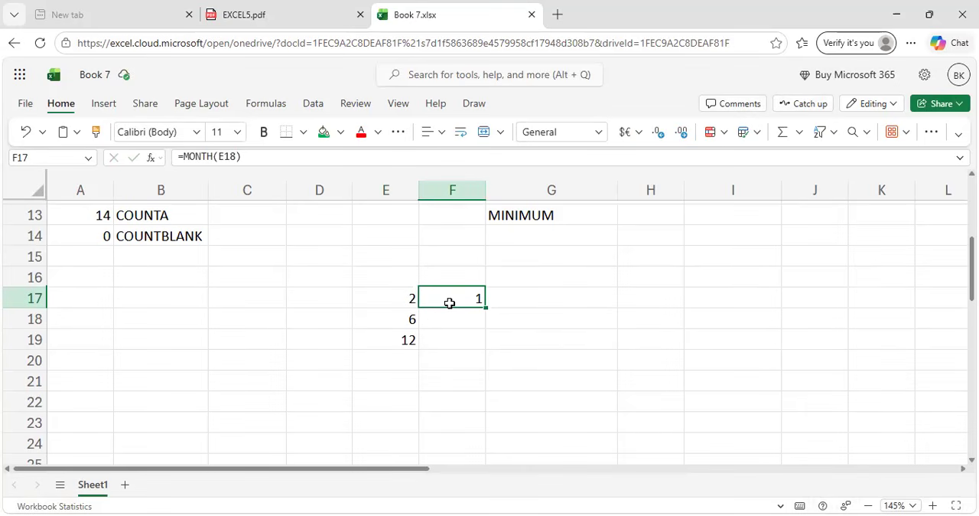
Recheck the date function examples in EXCEL5.pdf, and clear the MONTH formula from cell F17 in Book 7.xlsx.
click(343, 9)
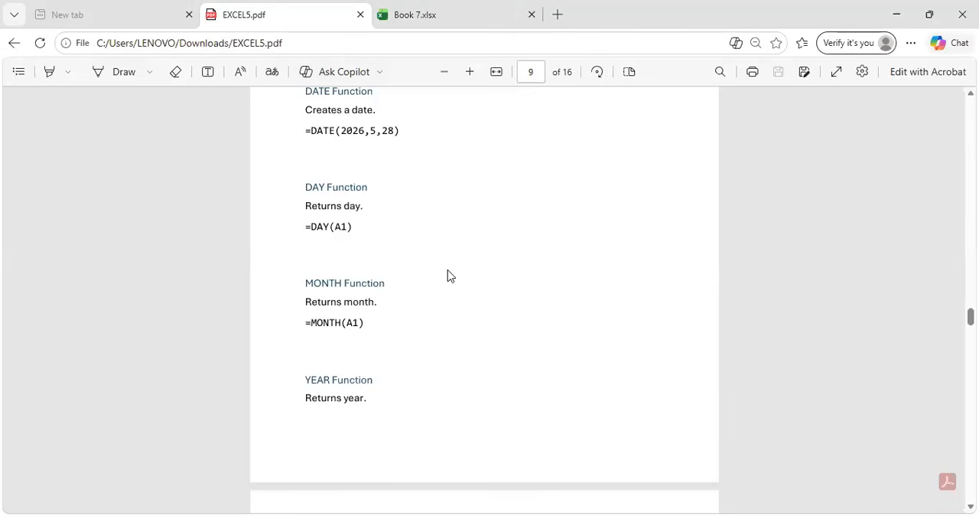
scroll(450, 275, down, 3)
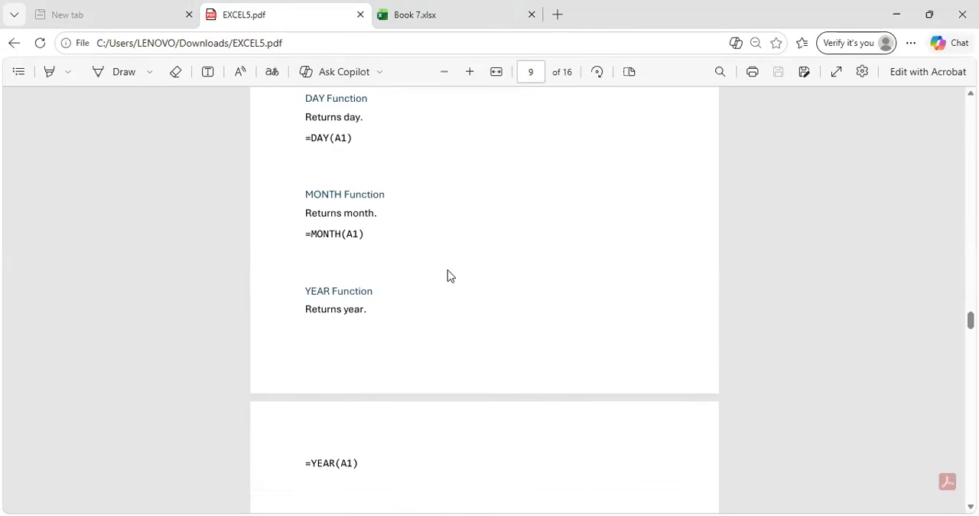
scroll(450, 275, up, 3)
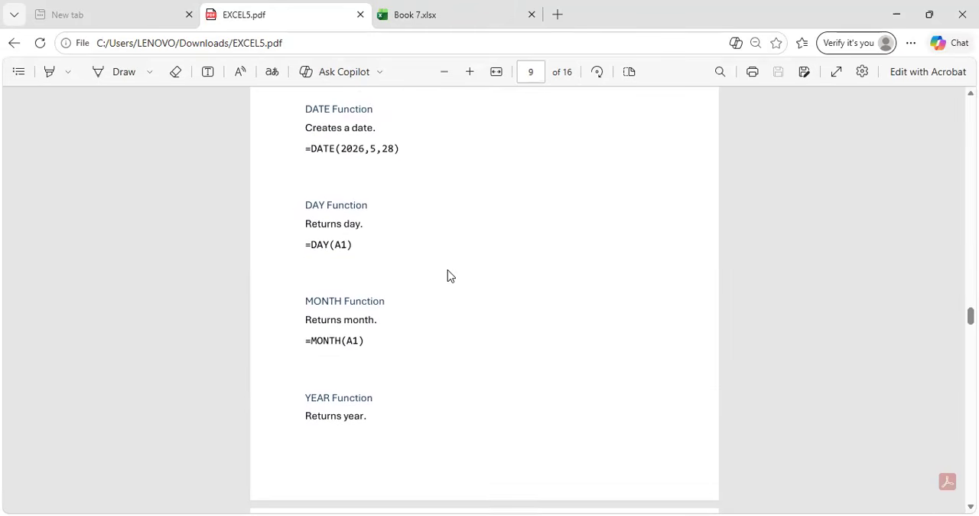
scroll(450, 276, down, 1)
click(464, 7)
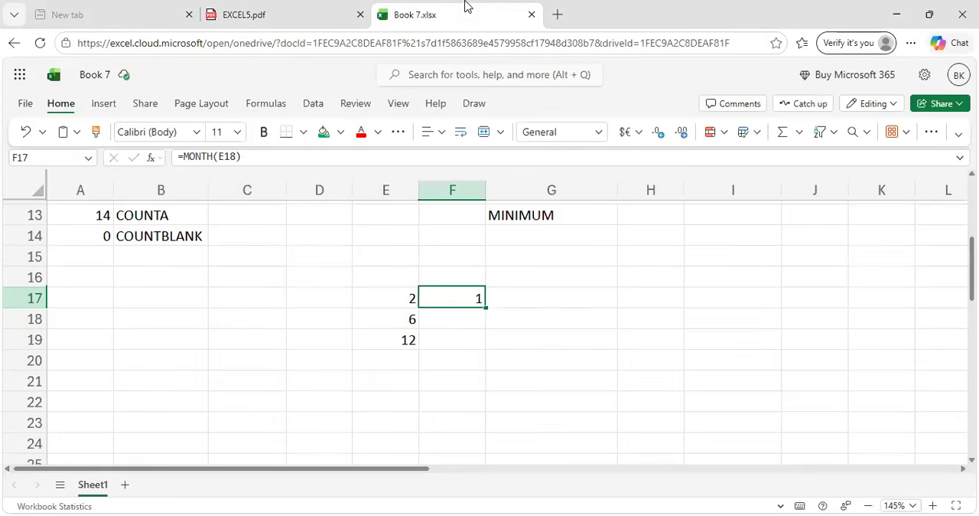
key(BackSpace)
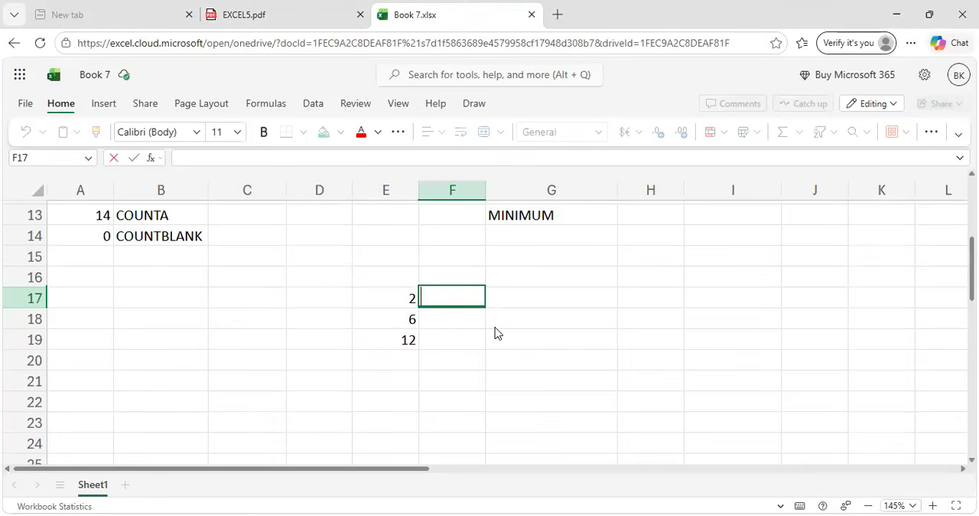
Read the MONTH, YEAR and DATEDIF functions in EXCEL5.pdf and return to Book 7.xlsx.
key(ctrl+shift+Tab)
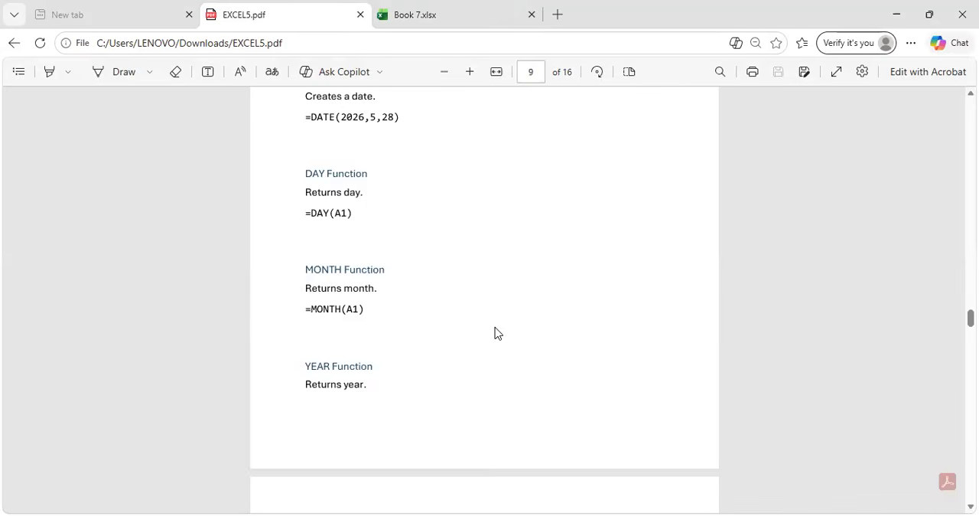
scroll(494, 332, down, 3)
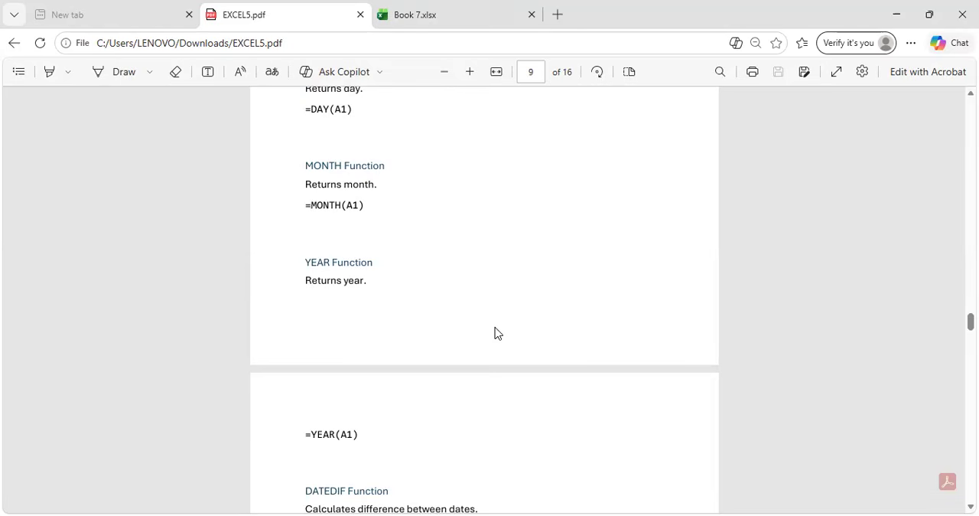
scroll(494, 332, down, 3)
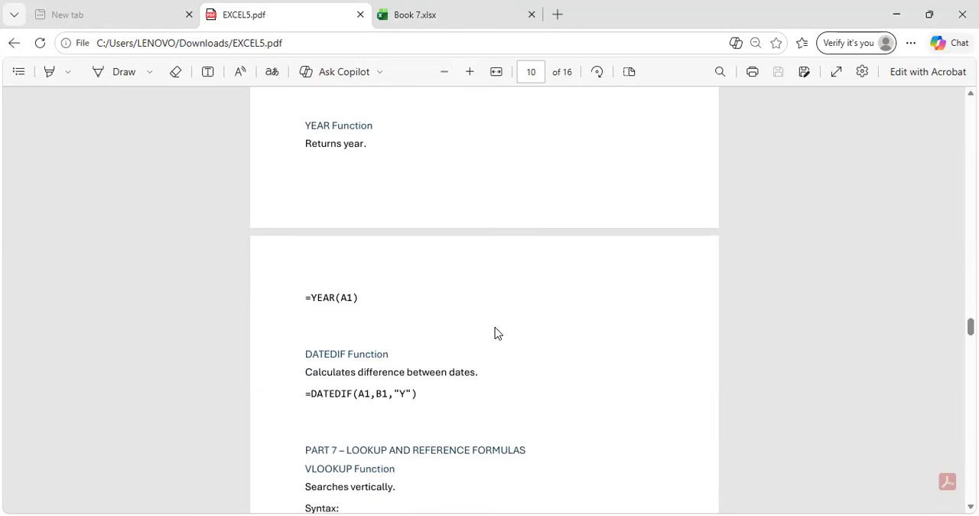
scroll(494, 332, up, 2)
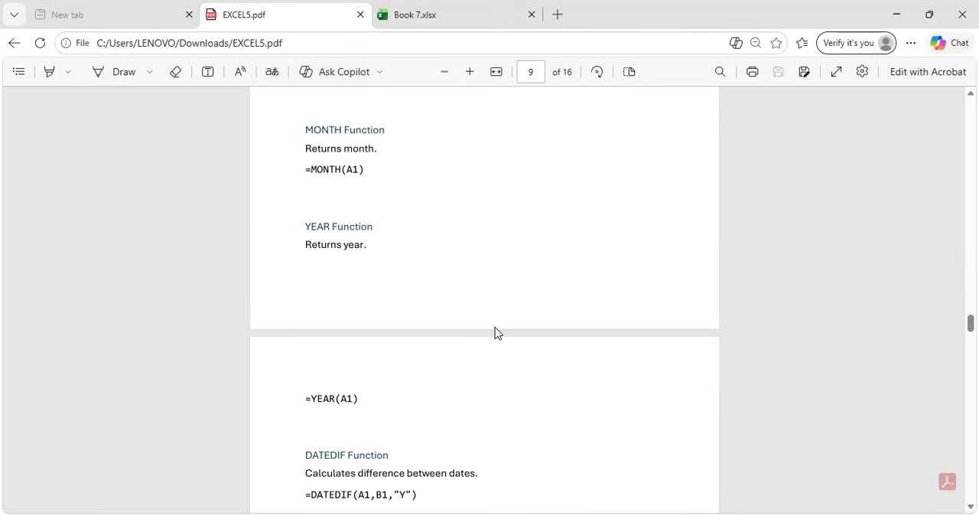
click(463, 12)
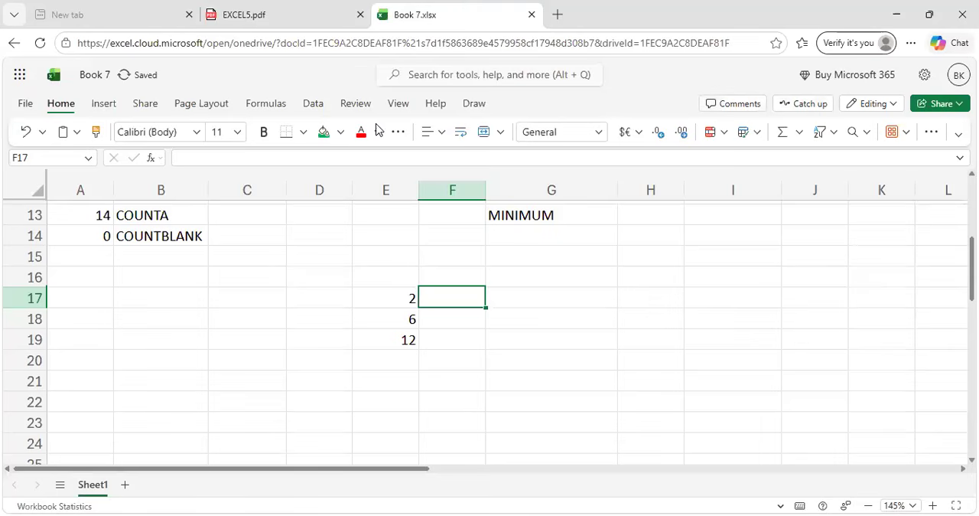
Enter the date 23-01-2004 in cell G17.
click(541, 300)
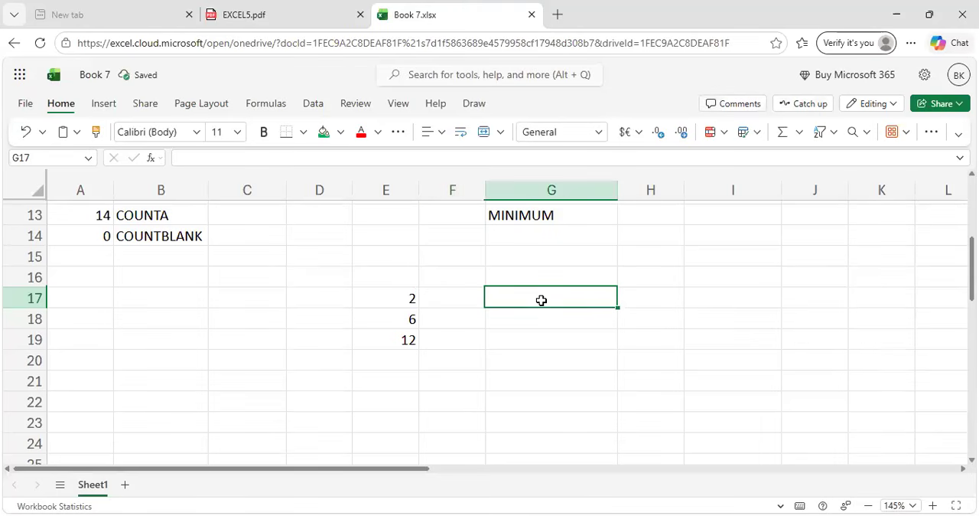
text(23)
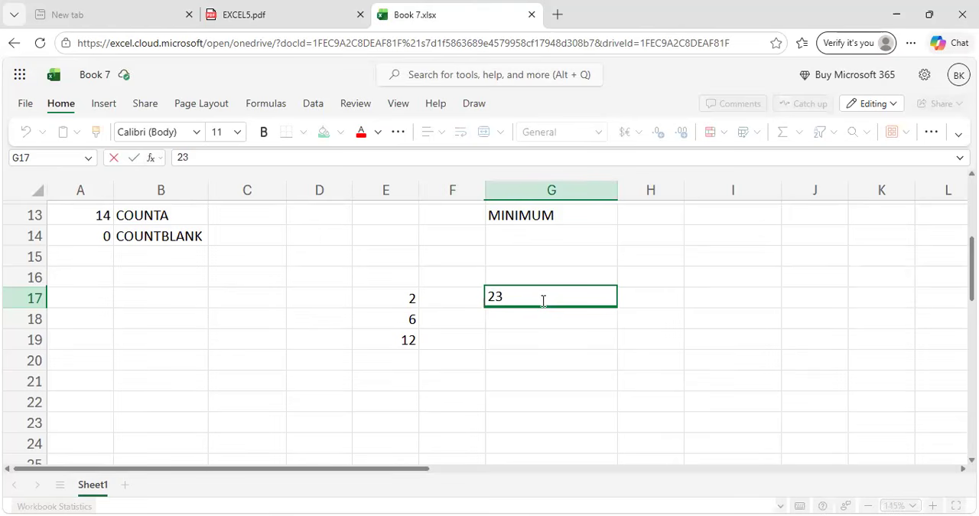
text(-01-2004)
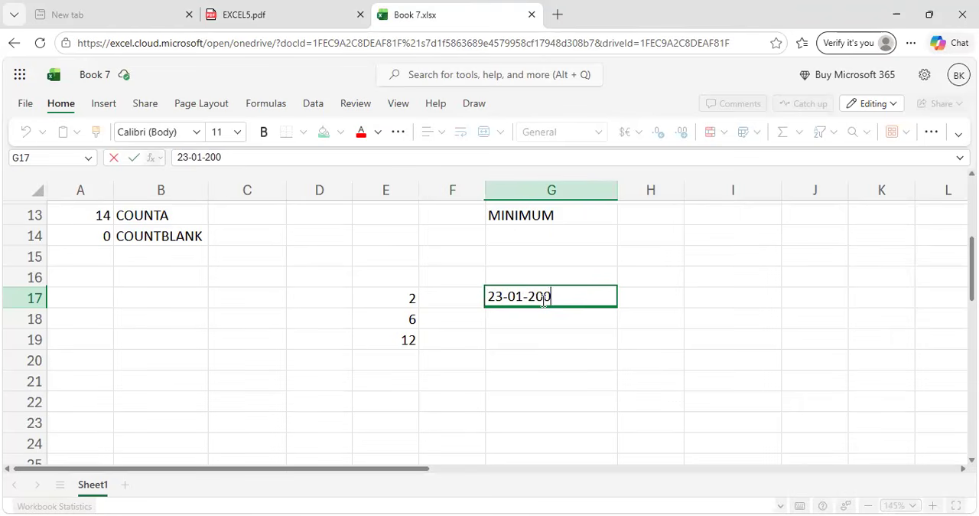
key(Return)
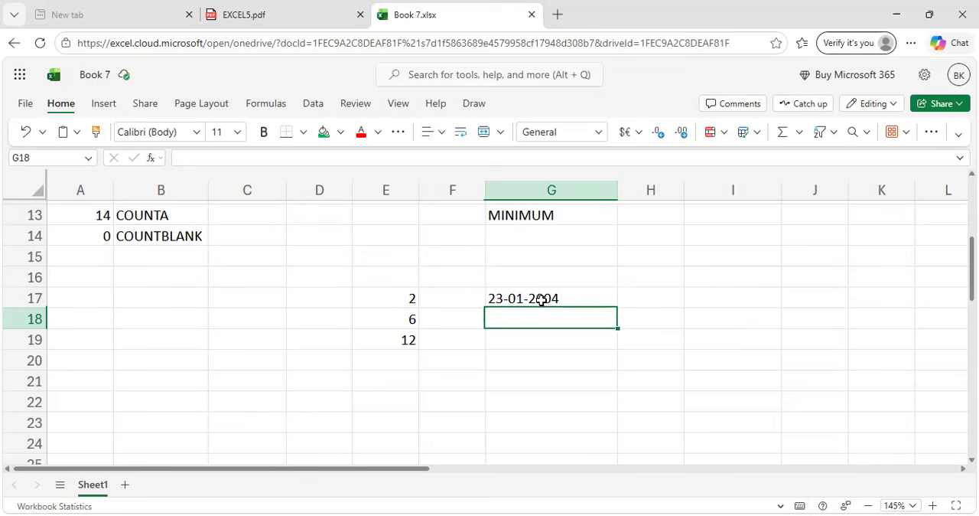
Enter the date 19-10-2014 in cell G18.
text(19)
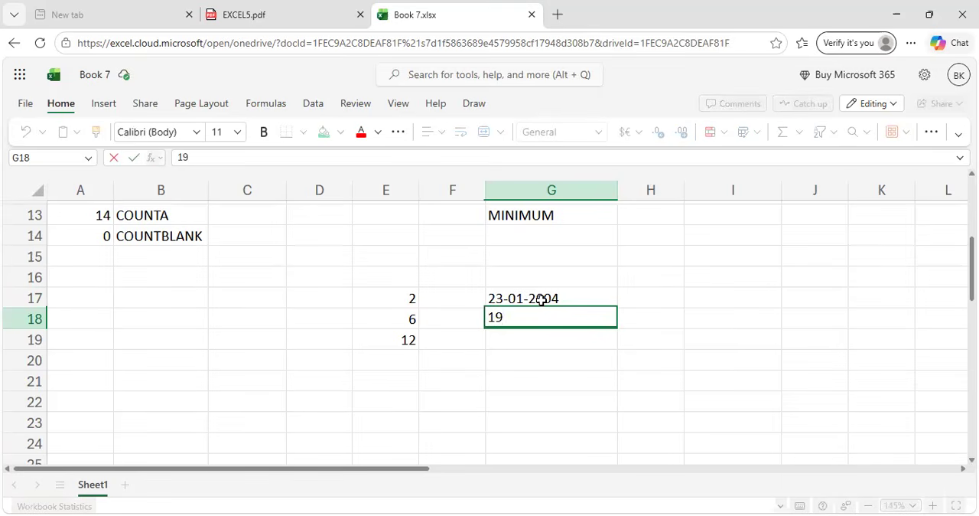
text(-10-2014)
Start a DATEDIF formula in cell H17 and check the function's syntax in EXCEL5.pdf before returning to Book 7.xlsx.
click(642, 298)
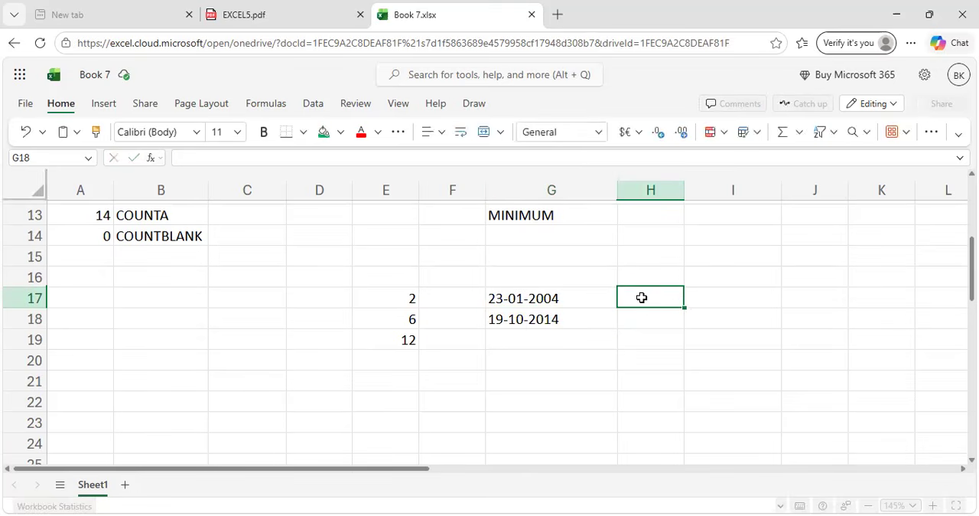
text(=)
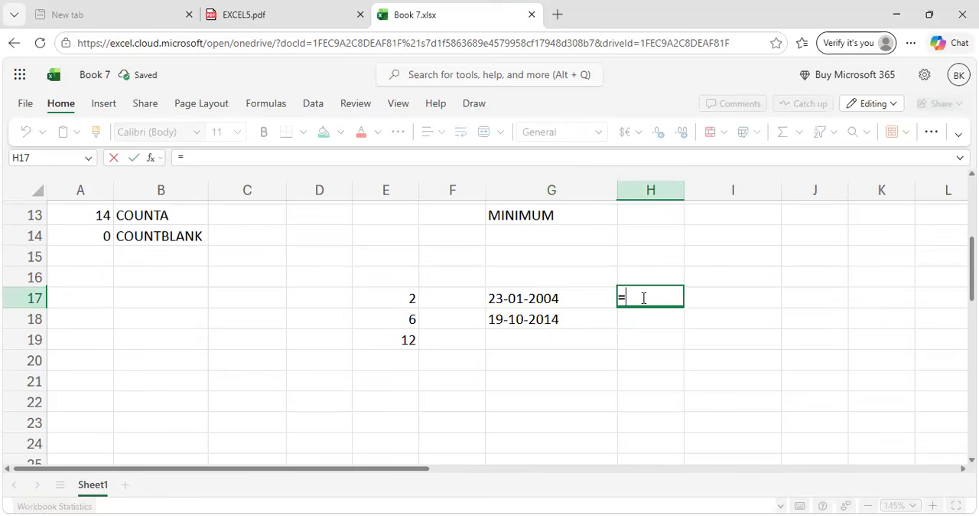
text(DA)
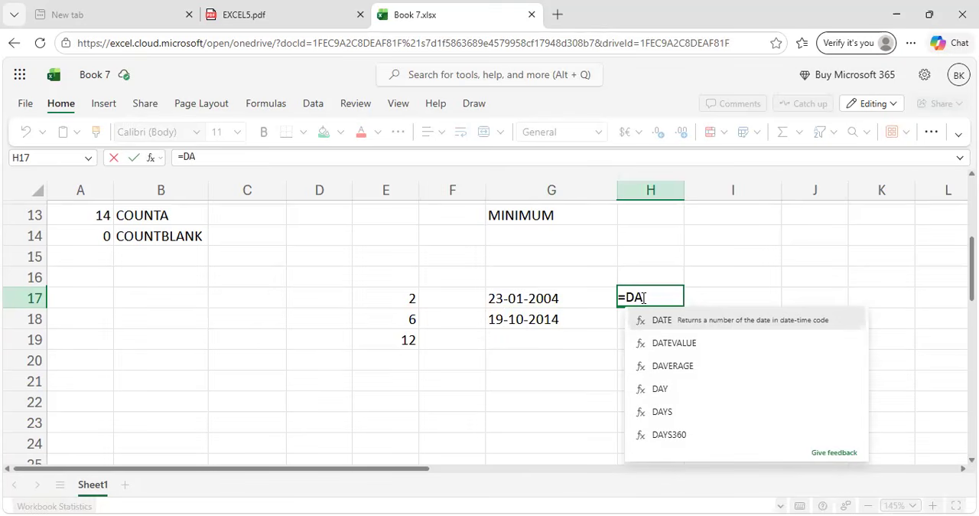
text(TE)
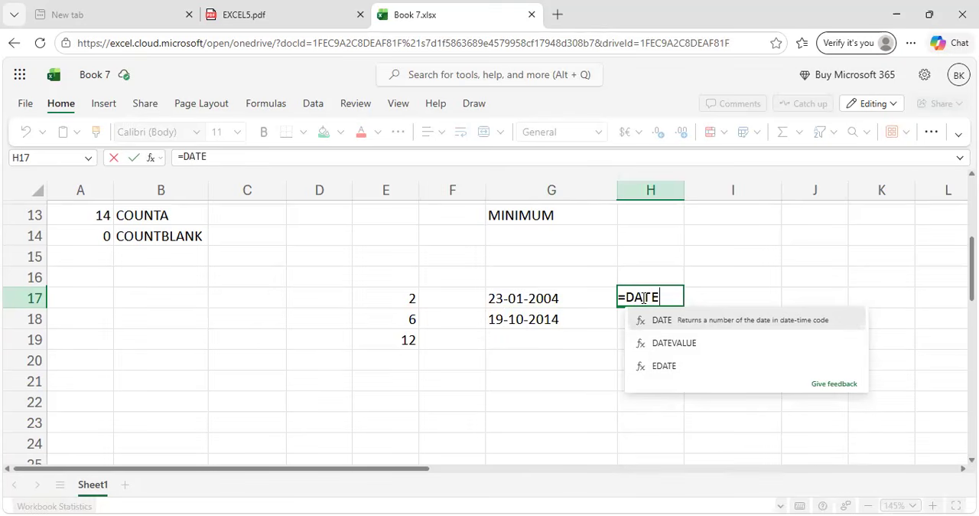
text(DI)
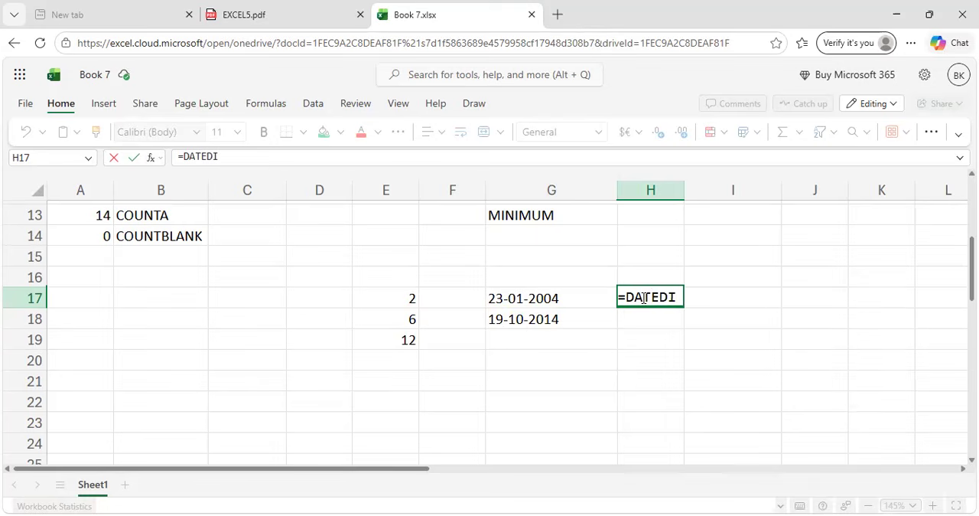
text(F)
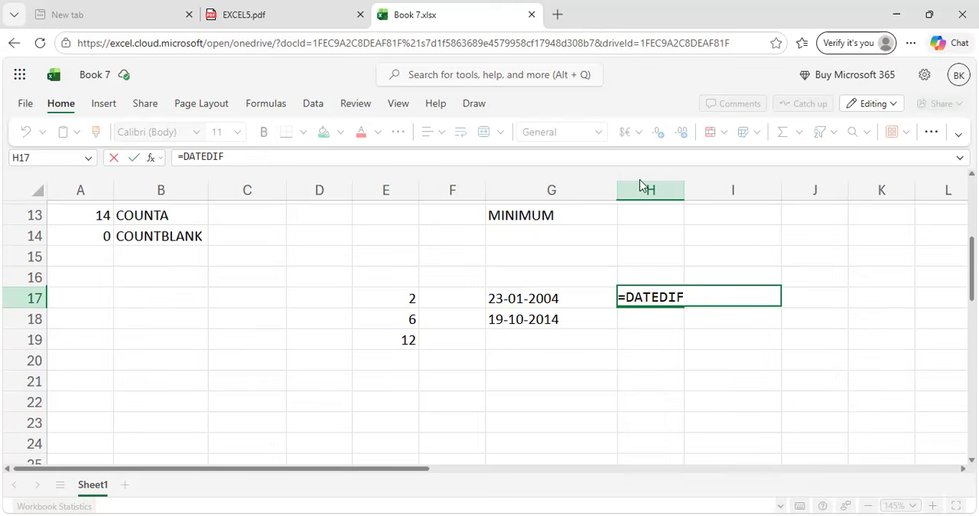
click(313, 7)
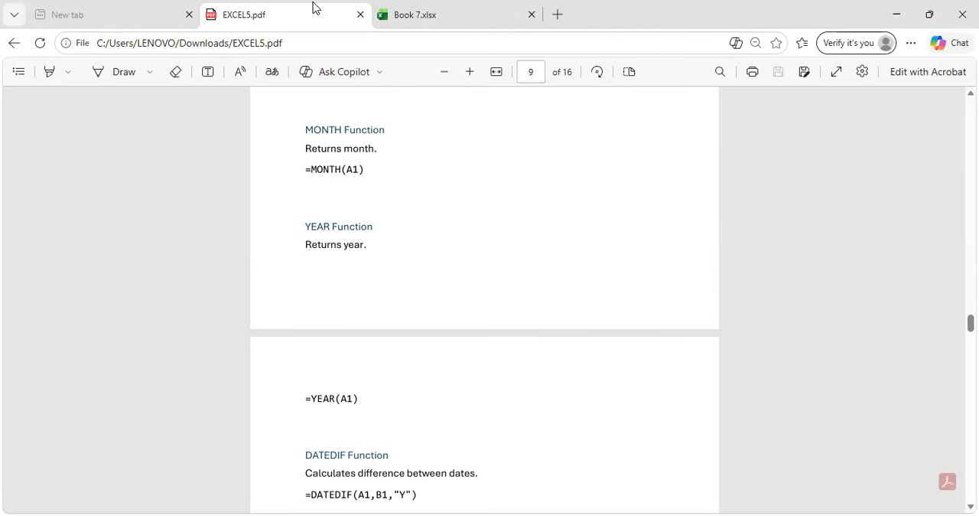
click(407, 6)
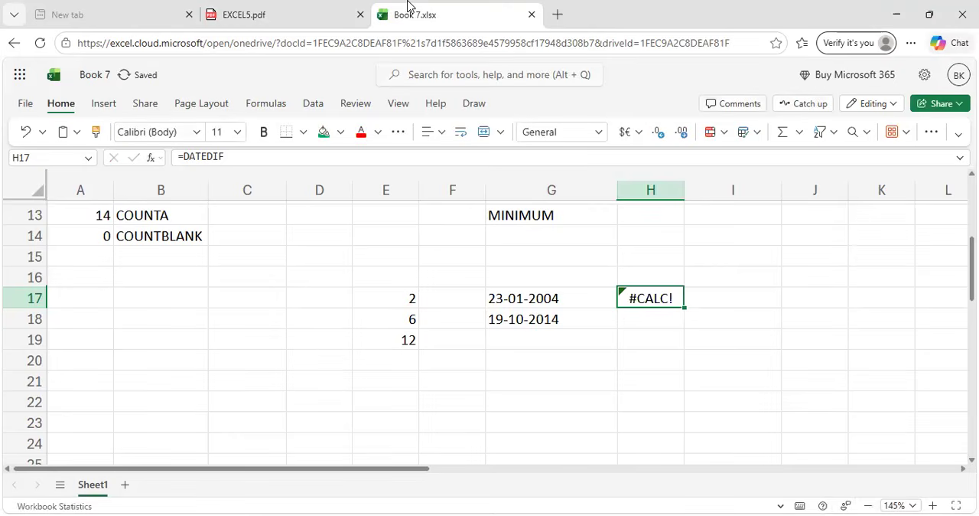
Complete the formula in cell H17 as =DATEDIF(G17,G18,Y), using the two dates in column G.
double_click(671, 299)
text(()
click(568, 300)
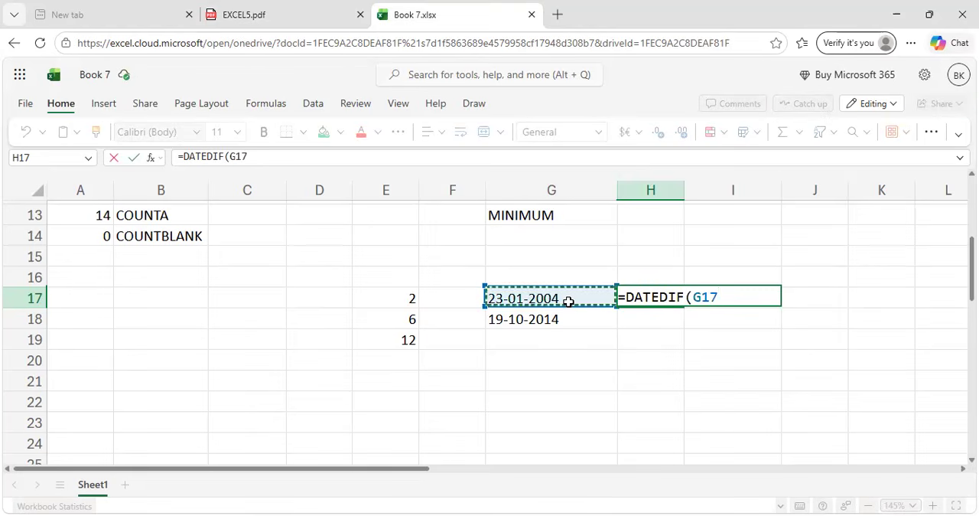
text(,)
click(569, 317)
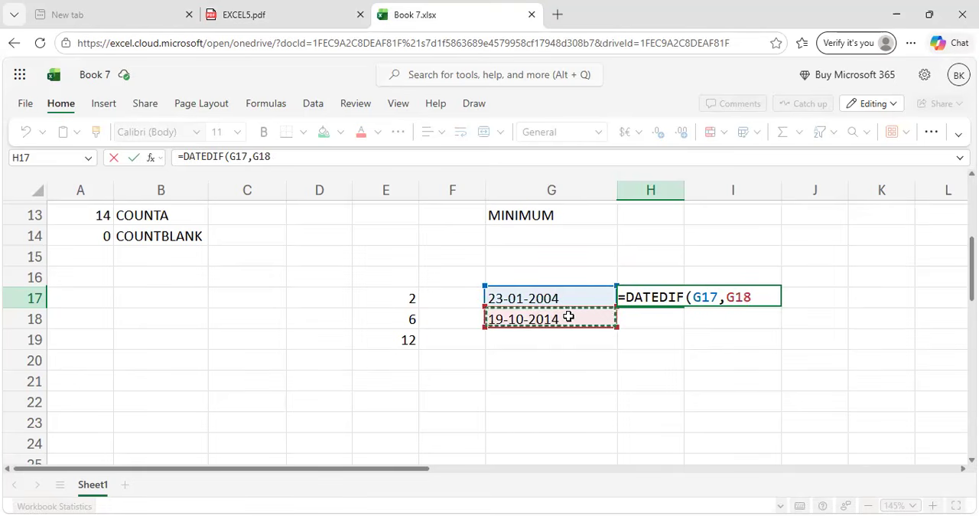
text(,)
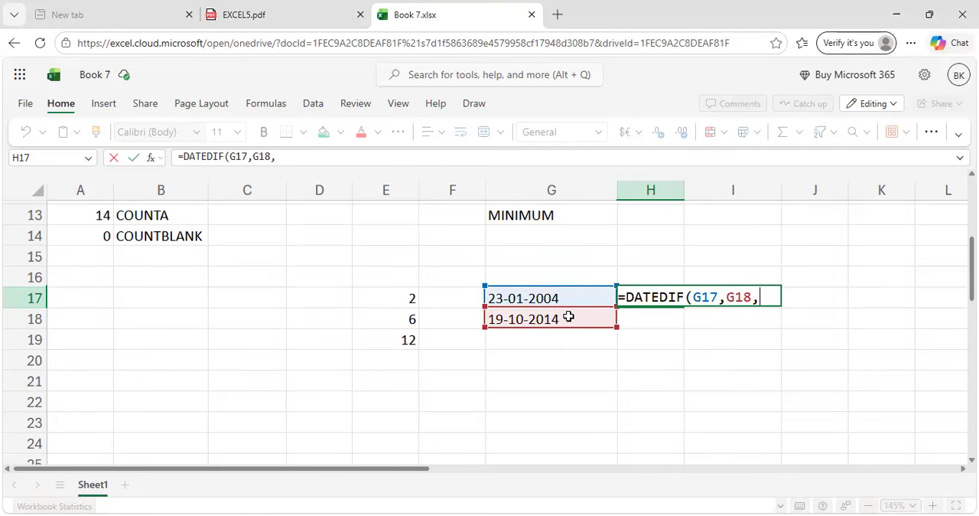
text(Y)
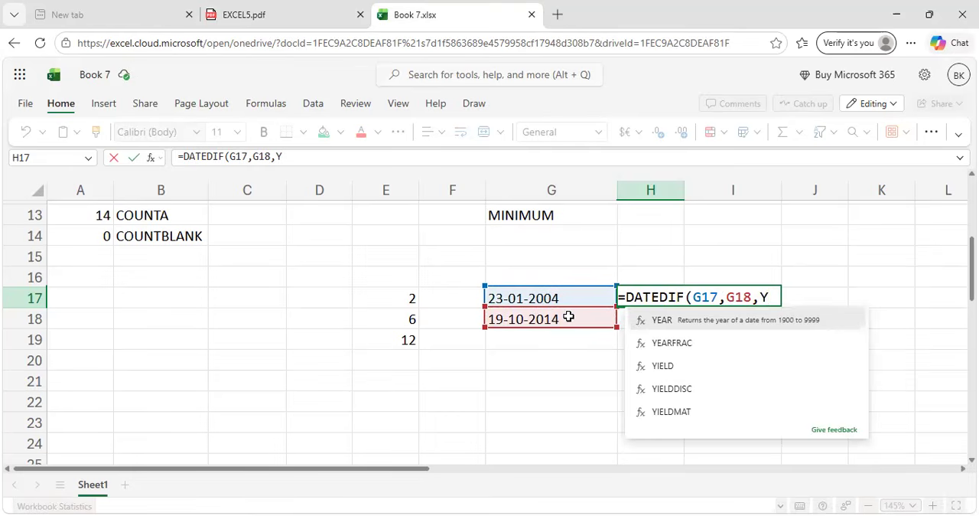
text())
key(Return)
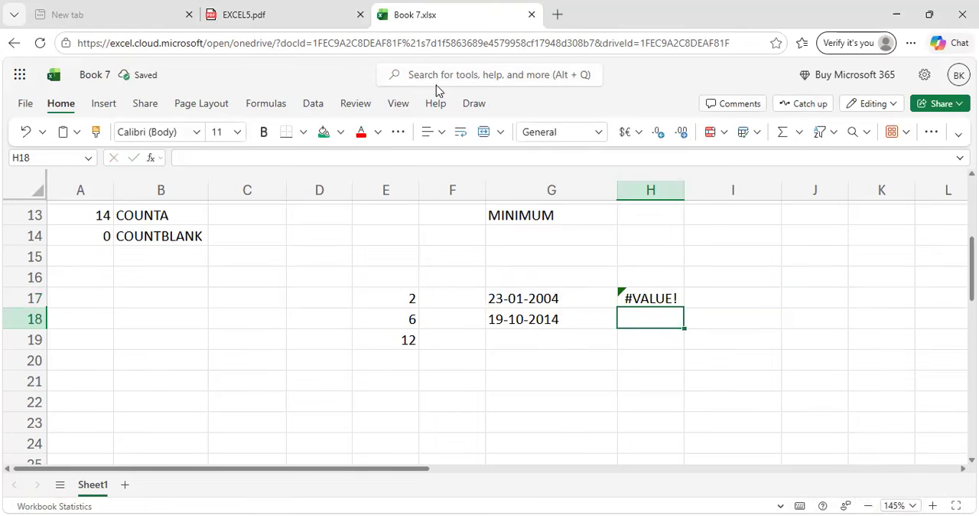
Recheck the DATEDIF example in EXCEL5.pdf and correct the formula in H17 to =DATEDIF(G17,G18,"Y").
click(246, 10)
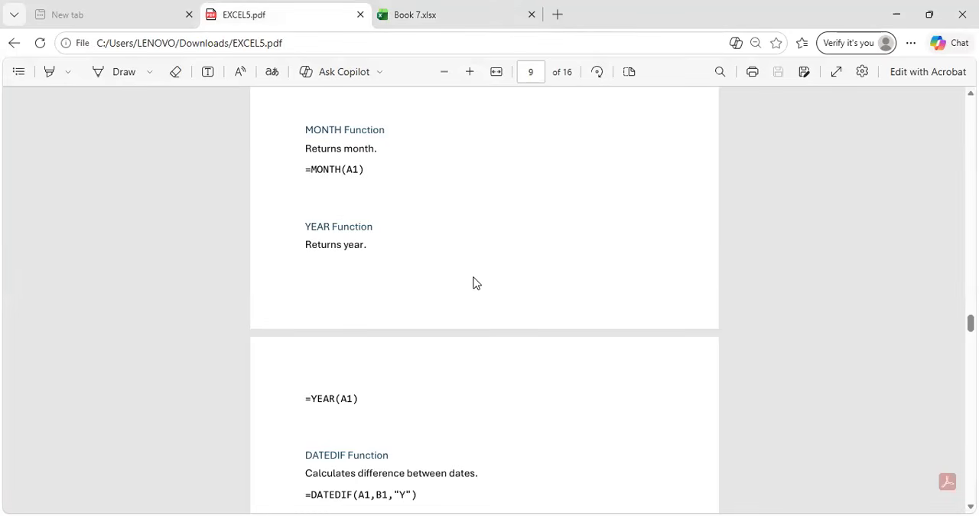
click(438, 8)
click(648, 298)
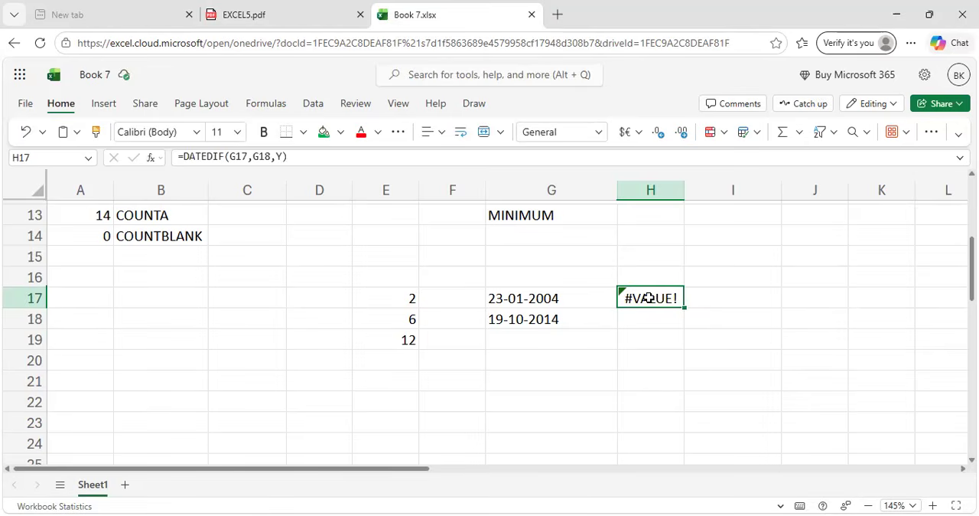
click(281, 156)
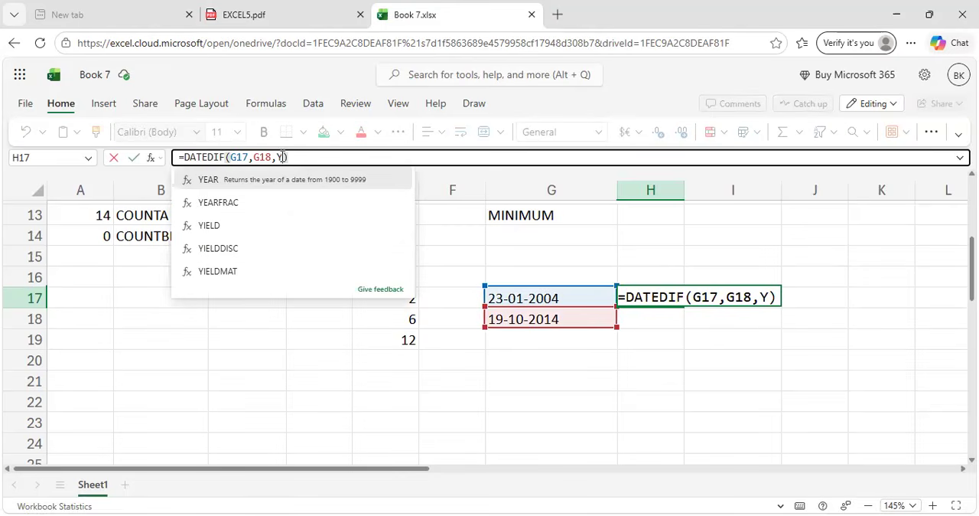
text(")
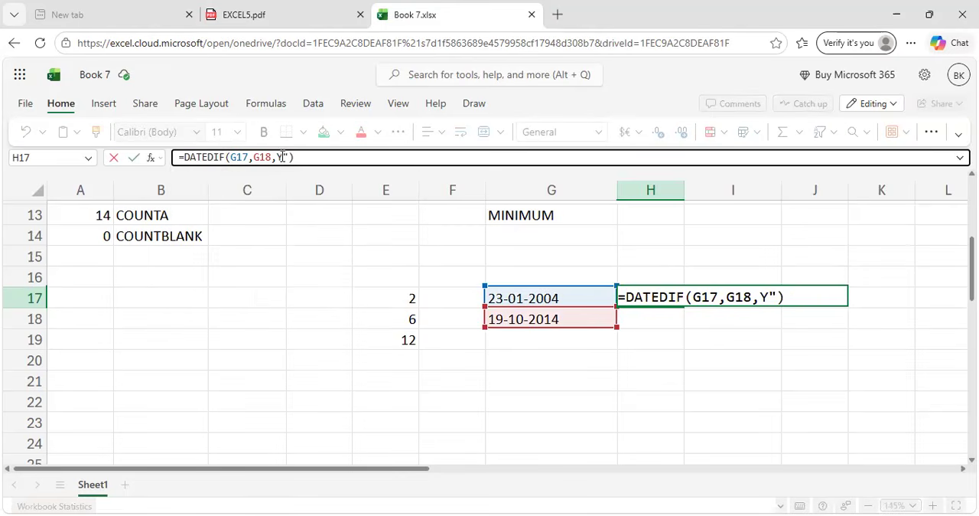
text(")
key(Return)
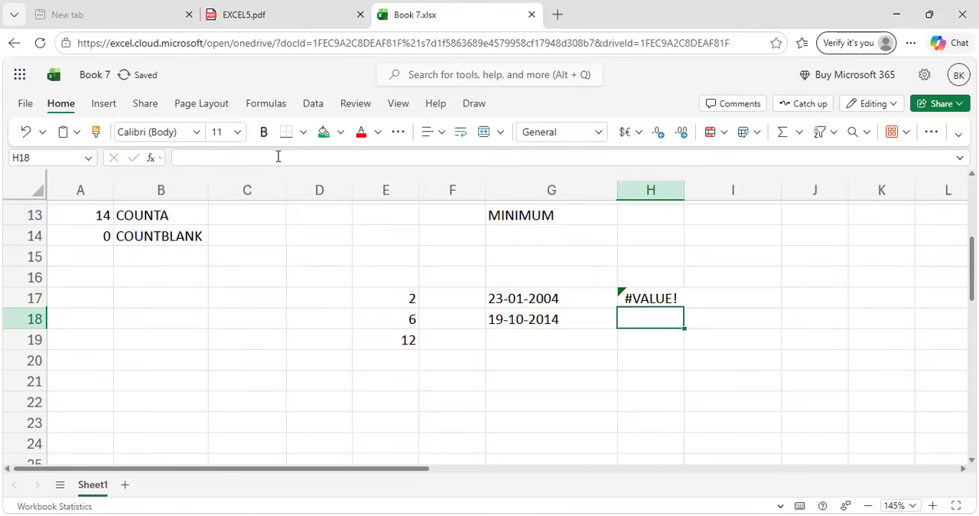
Compare the formula in H17 with the DATEDIF example in EXCEL5.pdf, and return to the first rows of Book 7.xlsx.
click(623, 297)
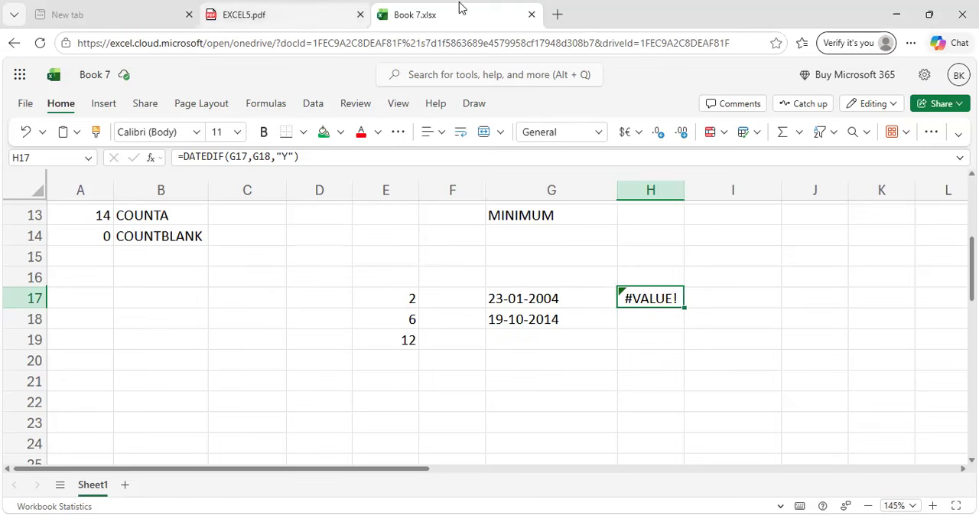
click(321, 7)
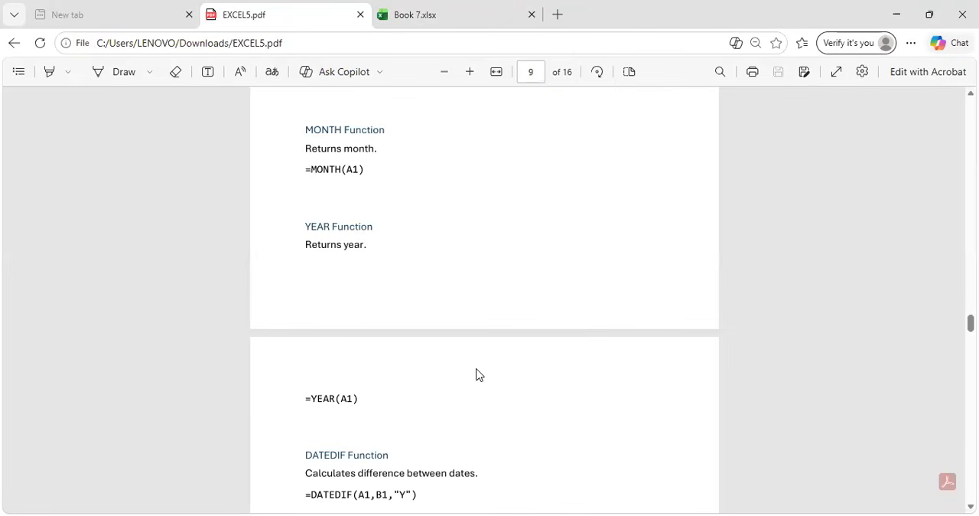
scroll(480, 374, down, 1)
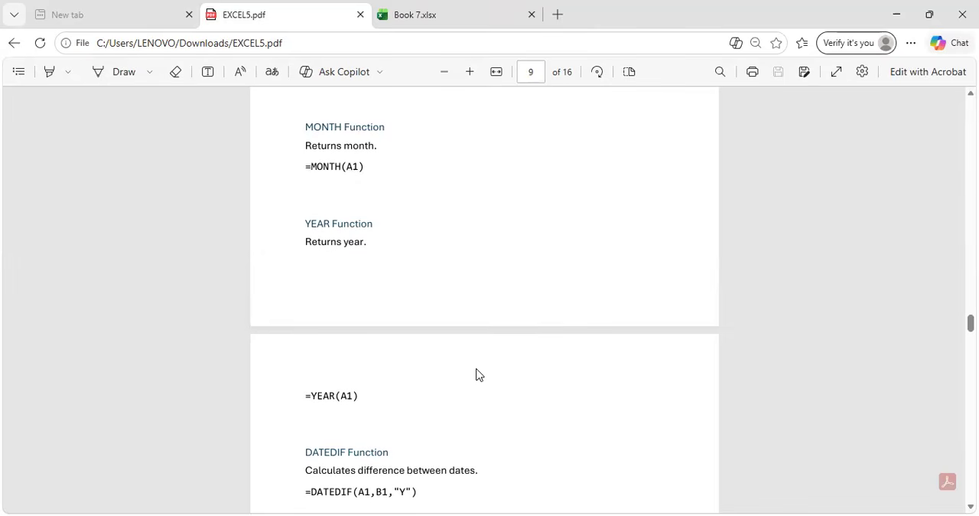
scroll(480, 375, up, 1)
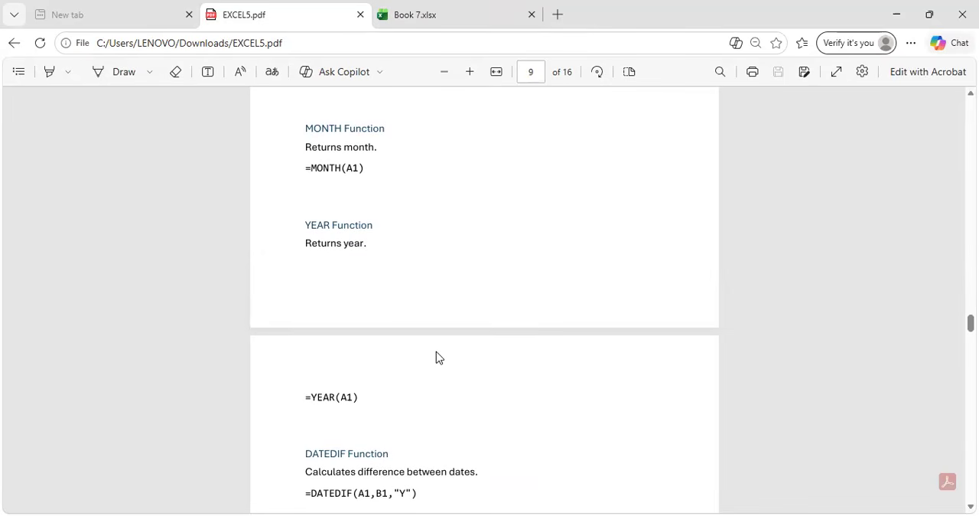
scroll(435, 365, down, 2)
scroll(435, 367, up, 2)
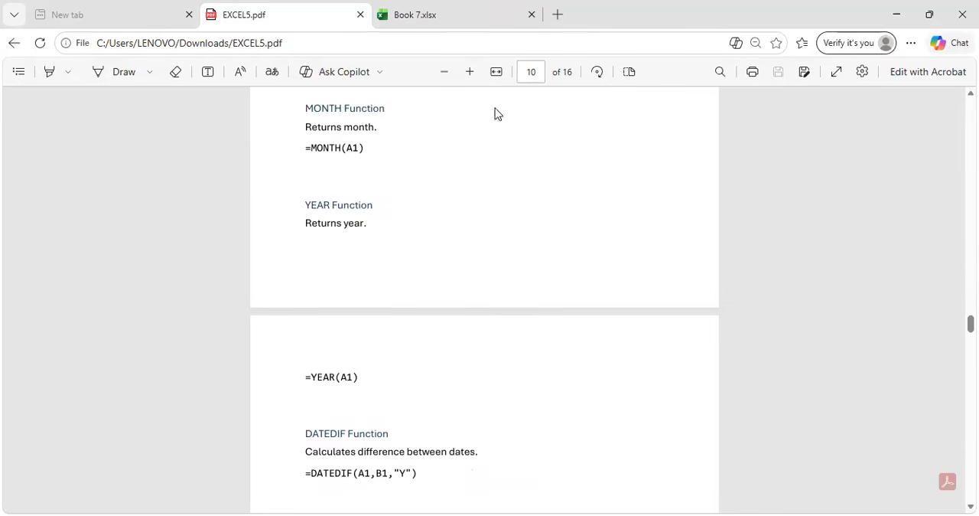
click(496, 9)
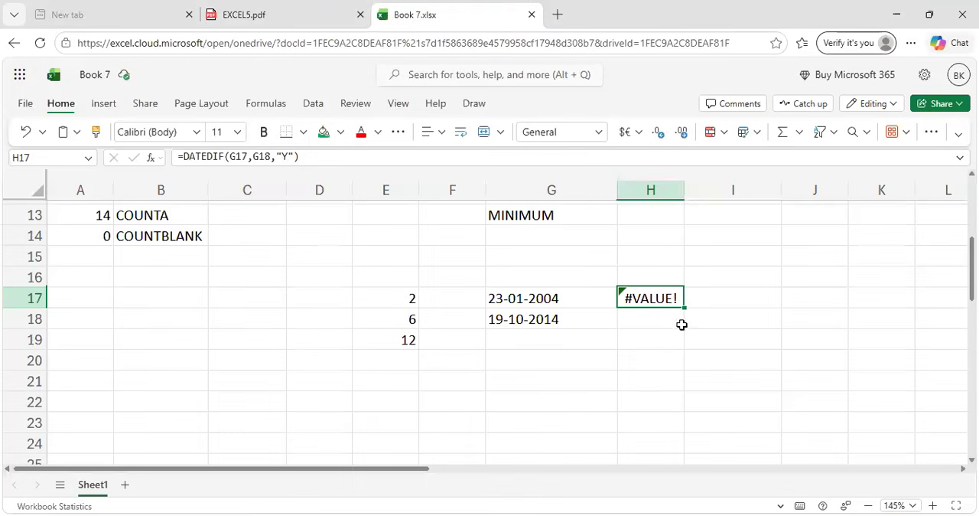
scroll(517, 292, up, 4)
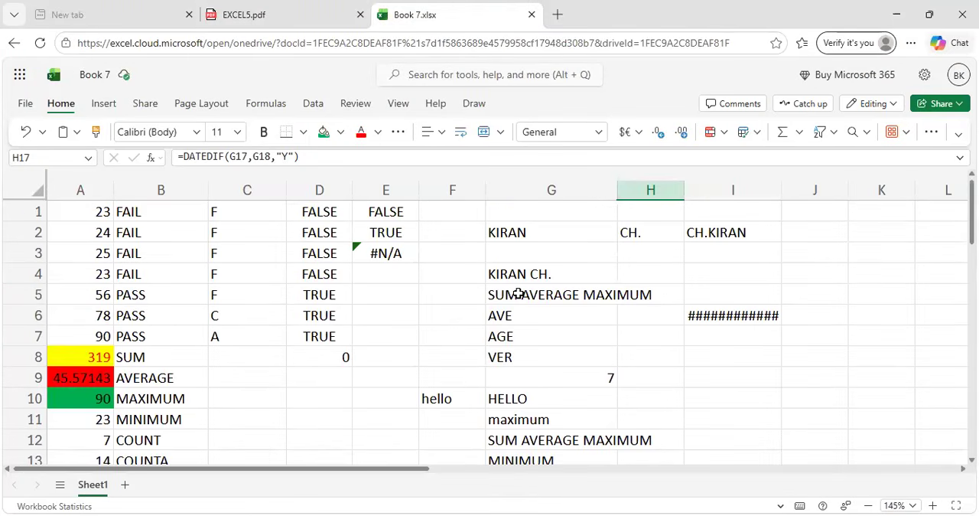